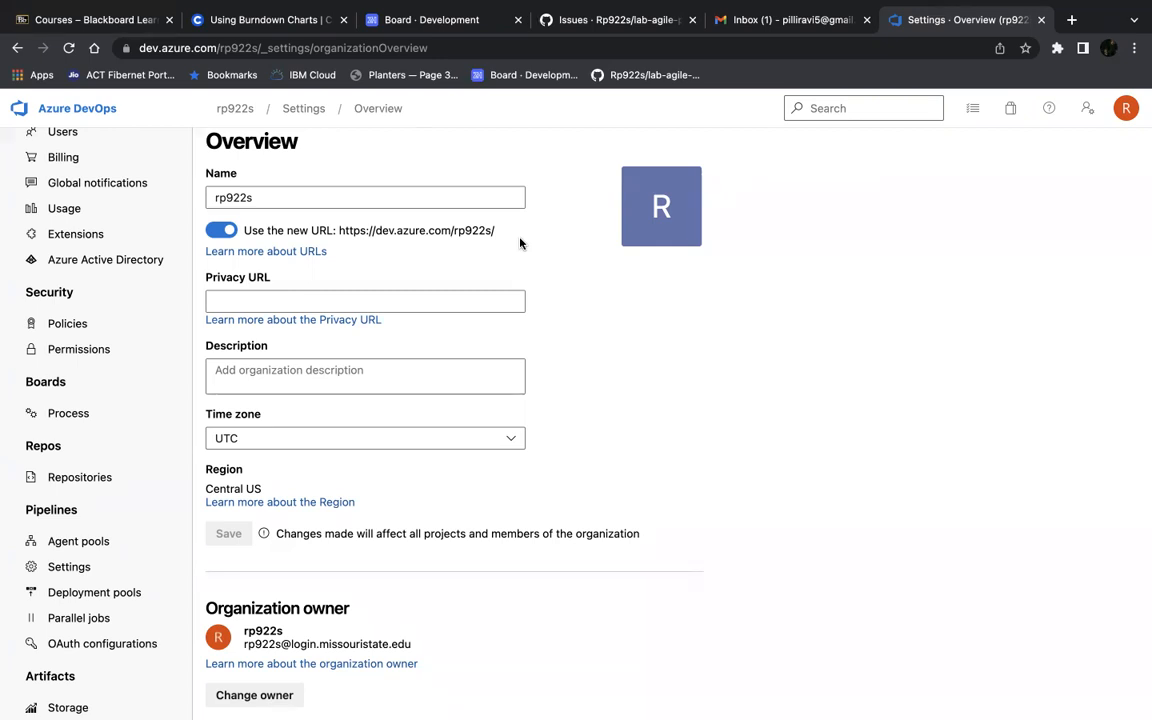
Step: Review the organization's security policies and the list of board processes
click(65, 324)
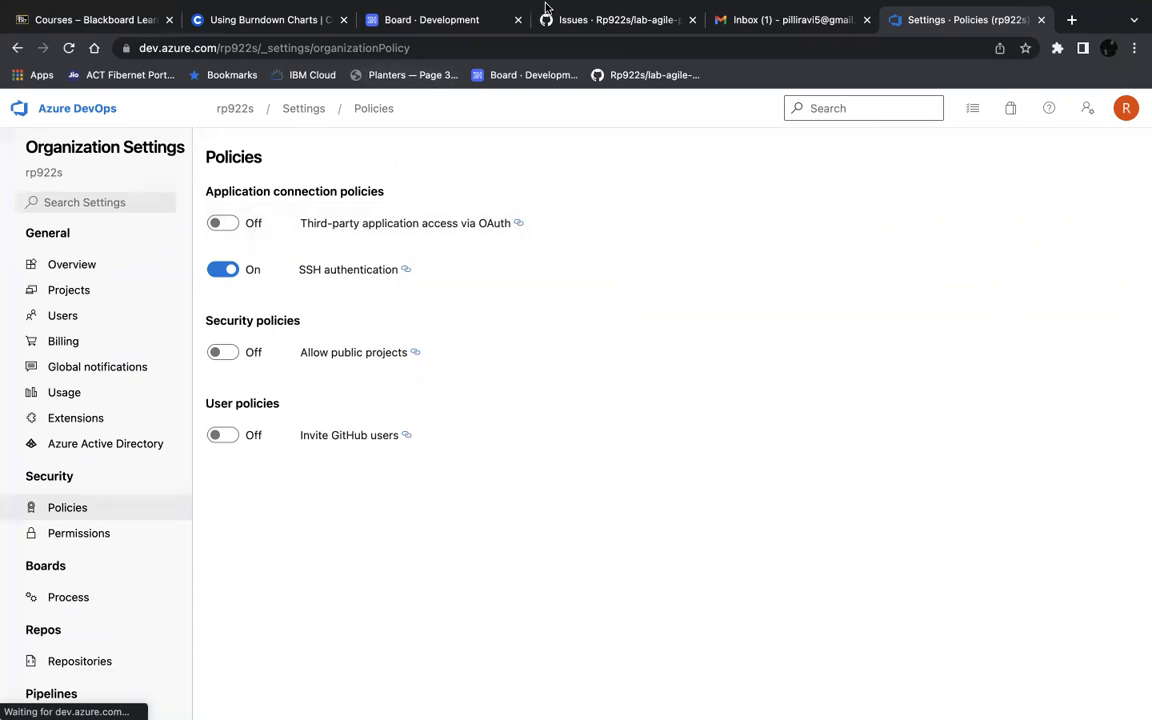
mouse_move(324, 18)
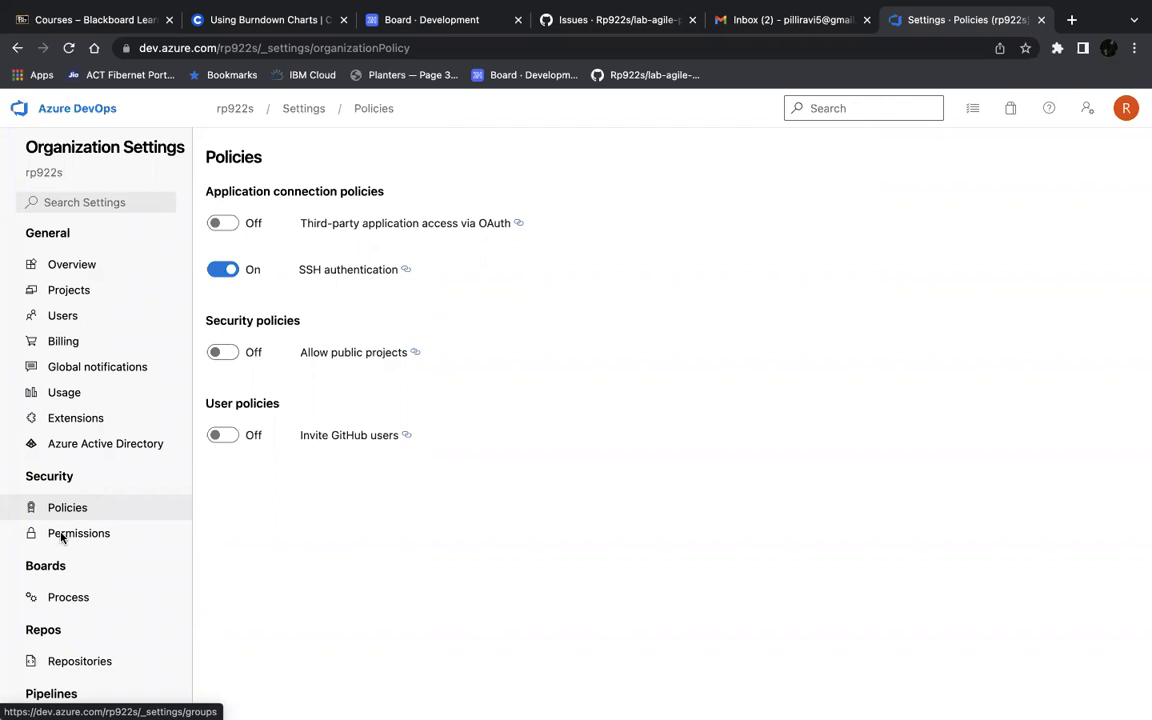
click(55, 600)
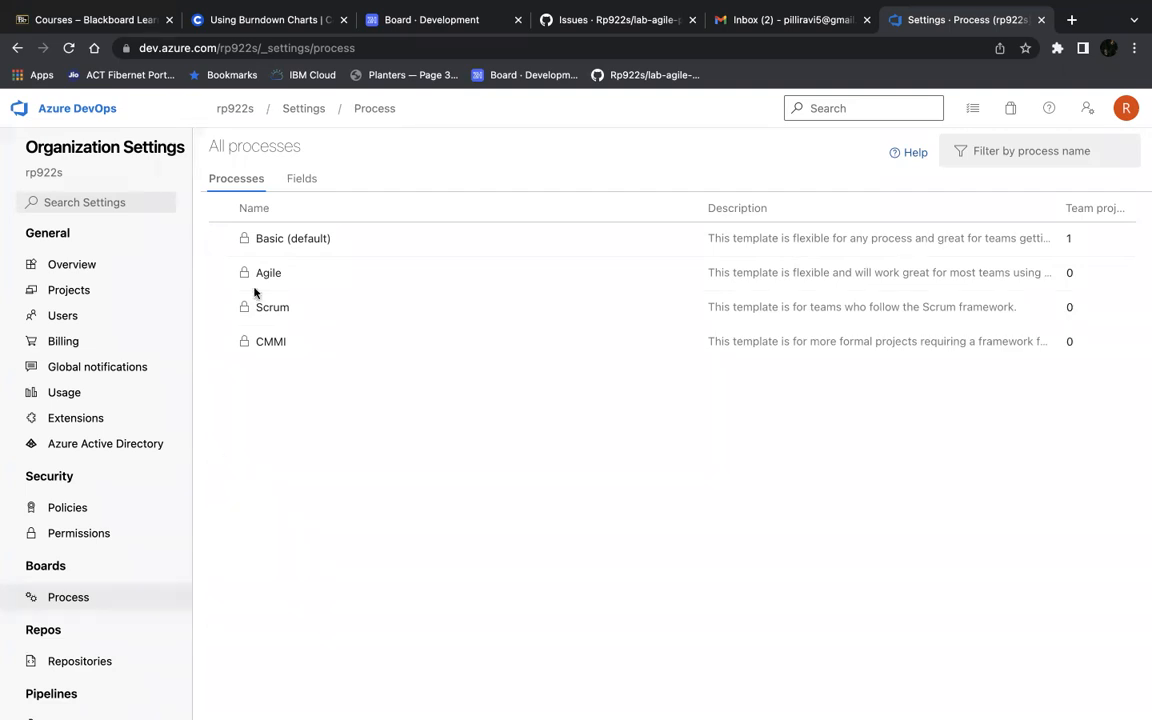
mouse_move(420, 5)
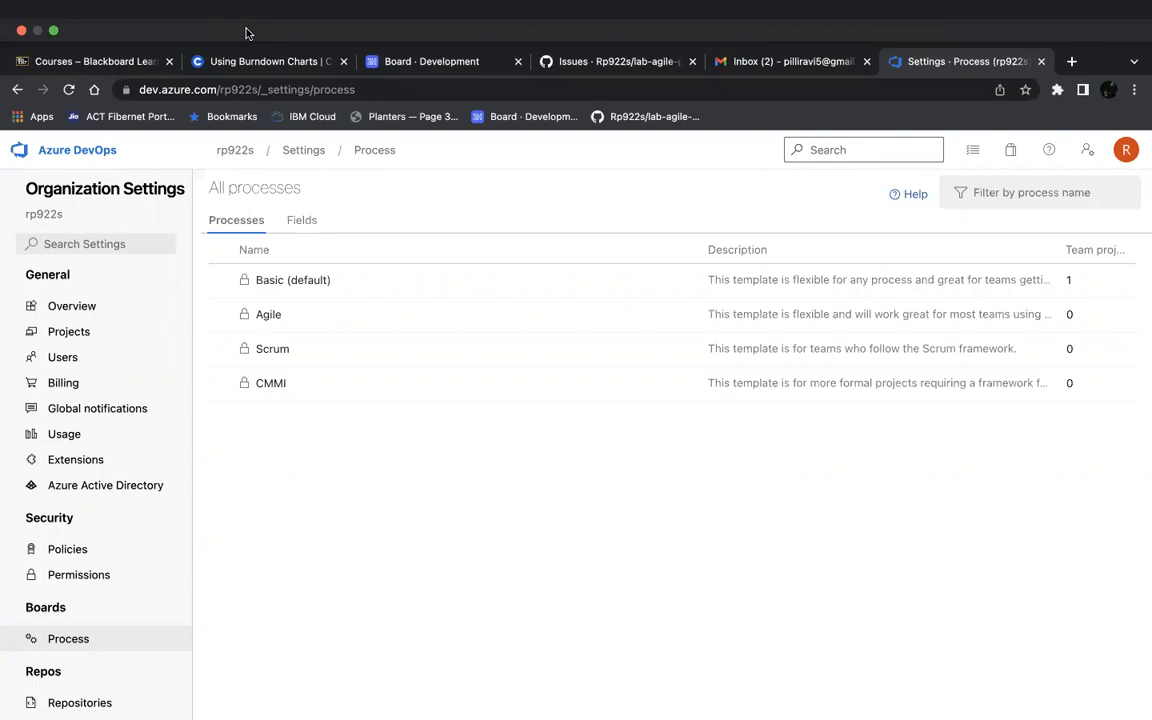
Step: Examine the Basic process's work item types and the Epic layout, and return to the list of all processes
click(273, 241)
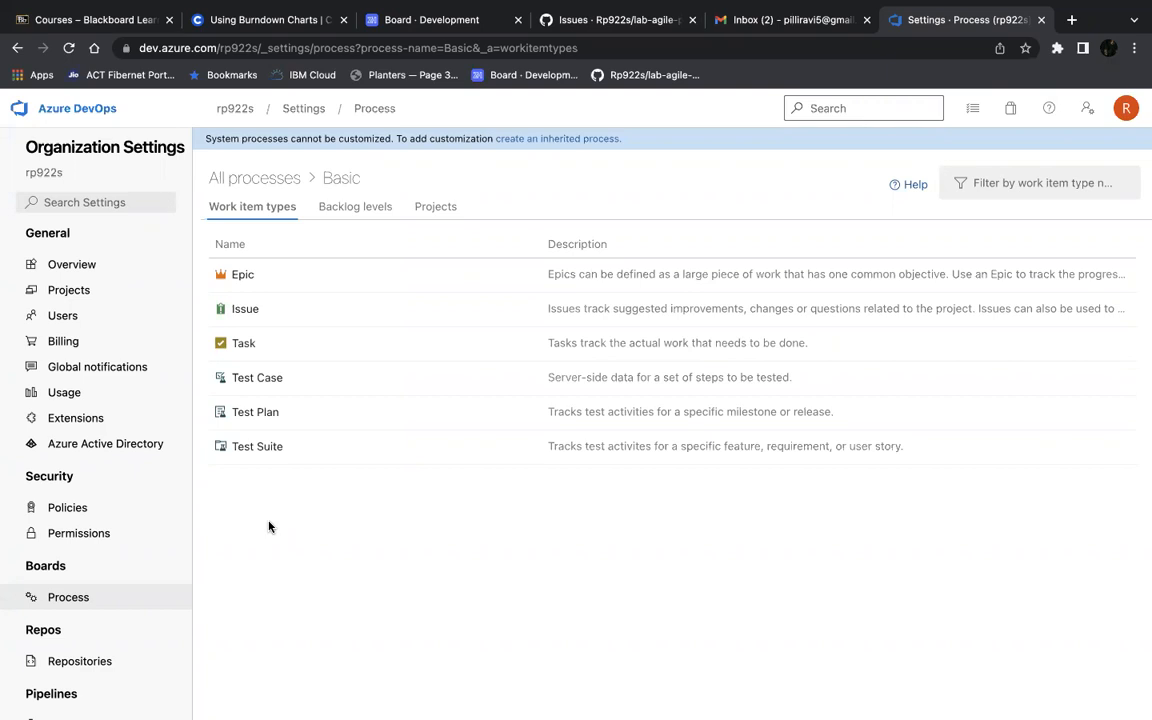
click(241, 276)
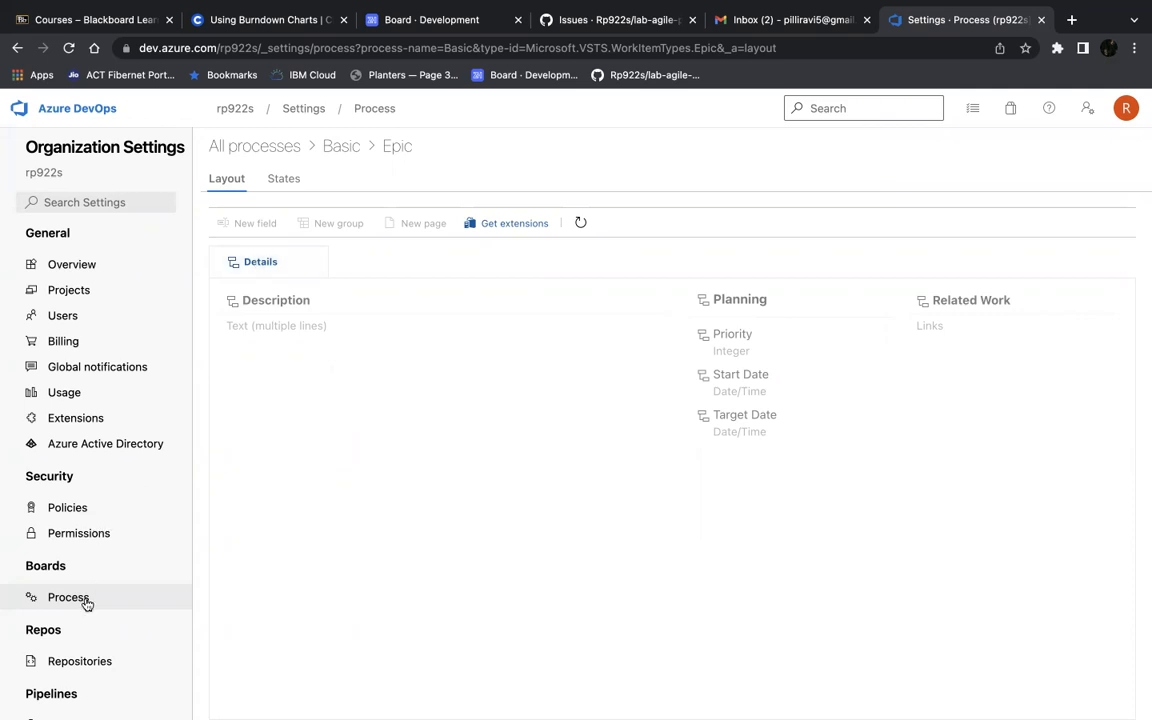
scroll(87, 602, down, 5)
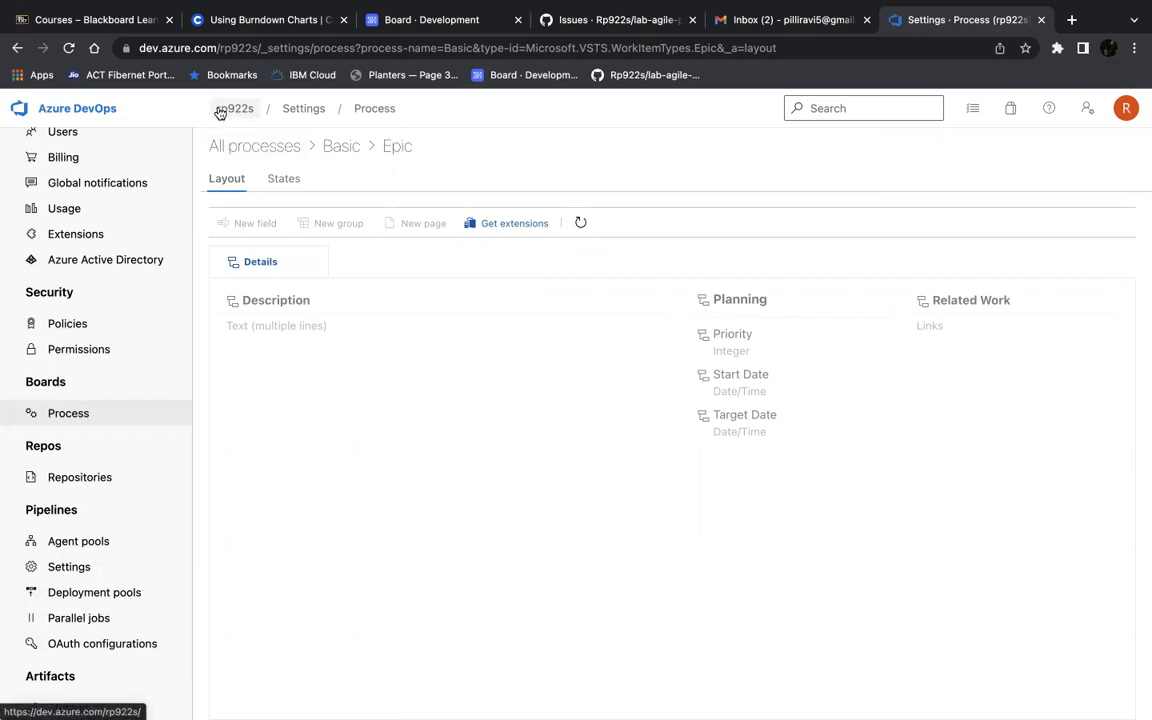
click(372, 112)
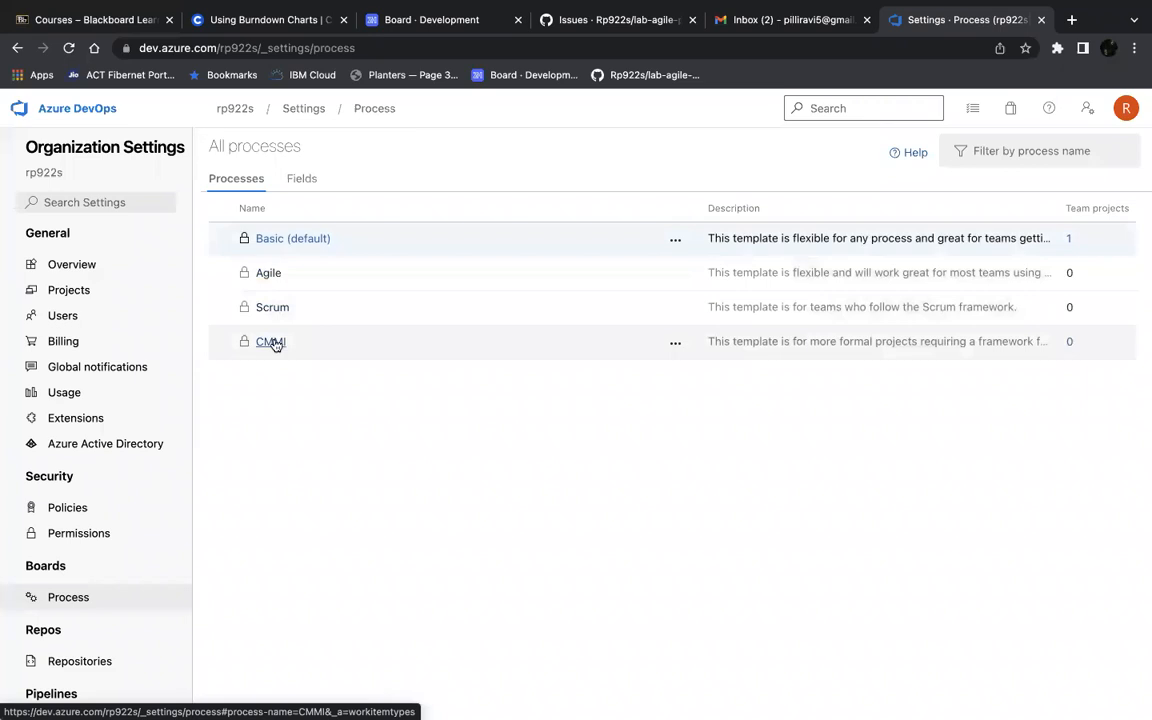
Step: Examine the Agile process's work item types, backlog levels and projects, and return to the list of all processes
click(270, 274)
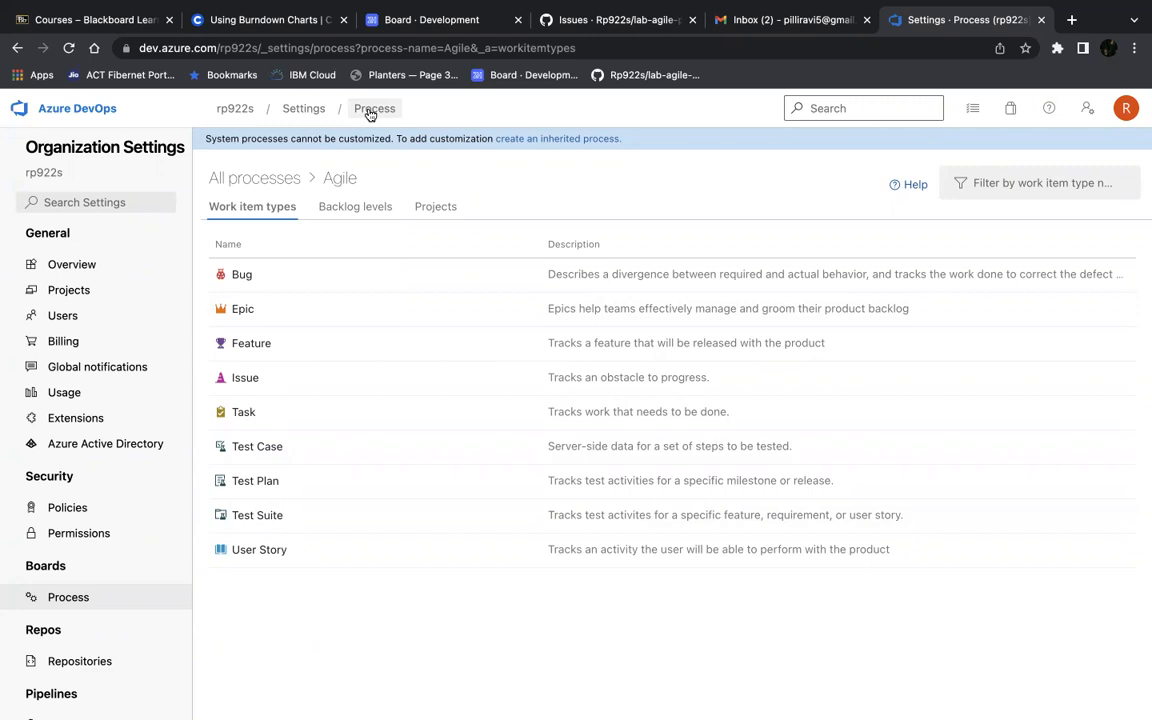
click(357, 210)
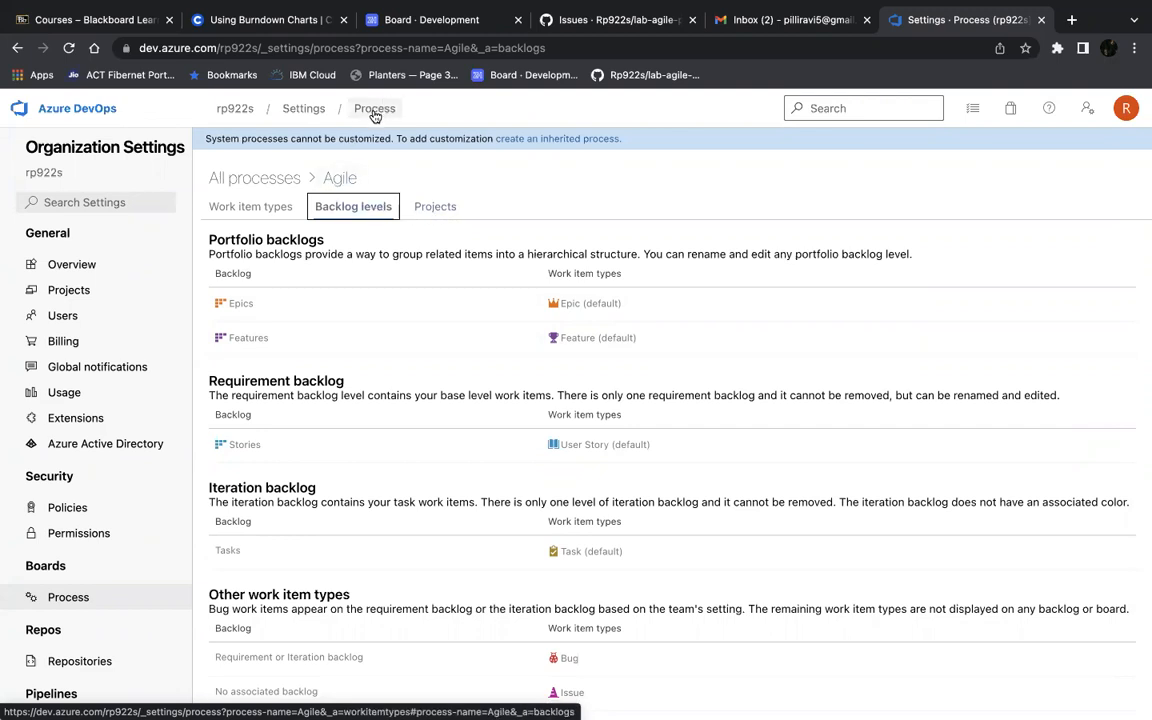
click(437, 212)
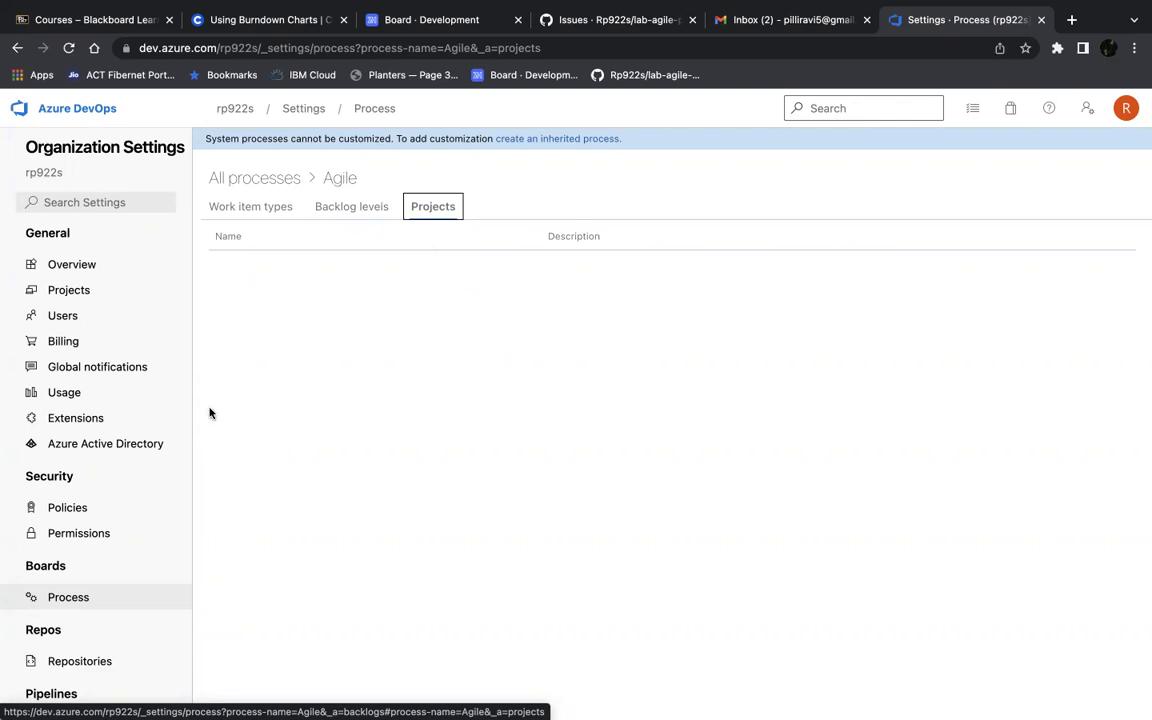
click(375, 110)
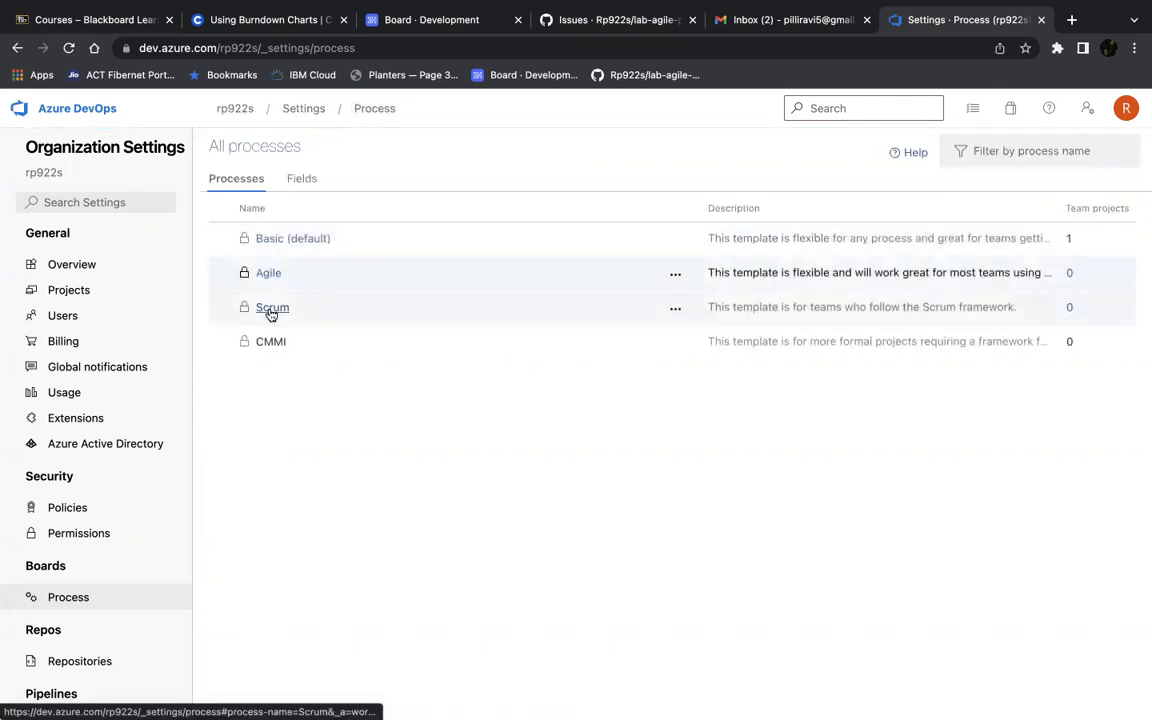
Step: Examine the work item types of the Scrum and CMMI processes, including Scrum's backlog levels
click(271, 309)
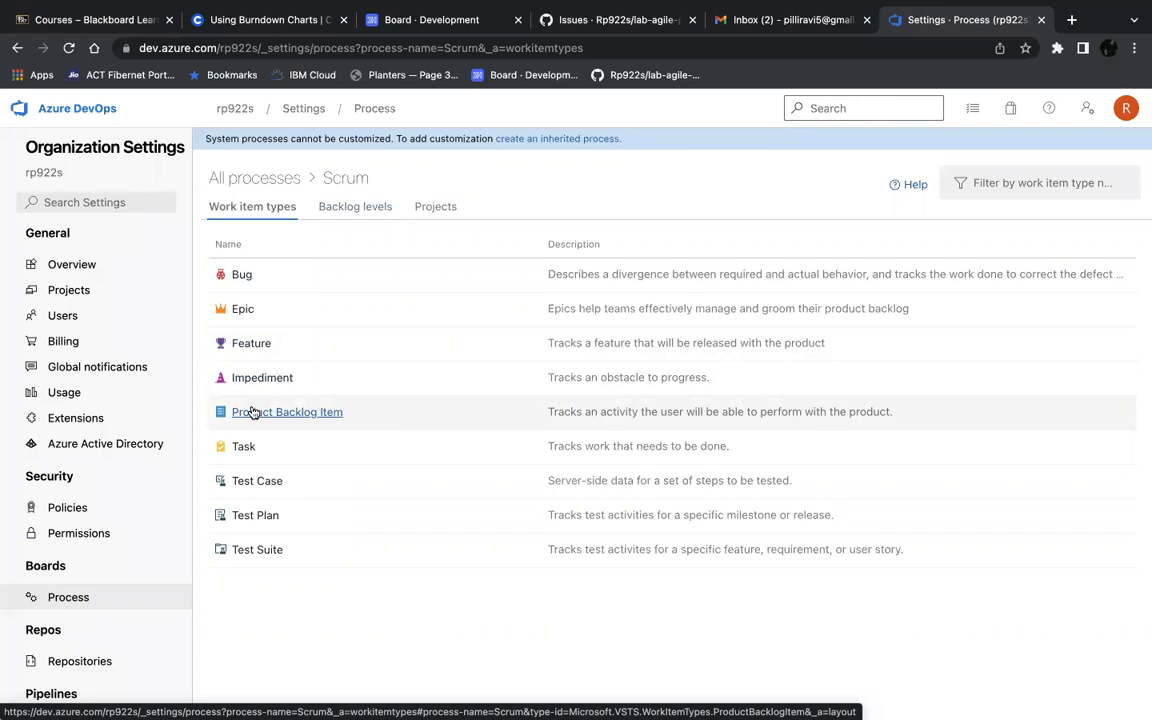
click(358, 210)
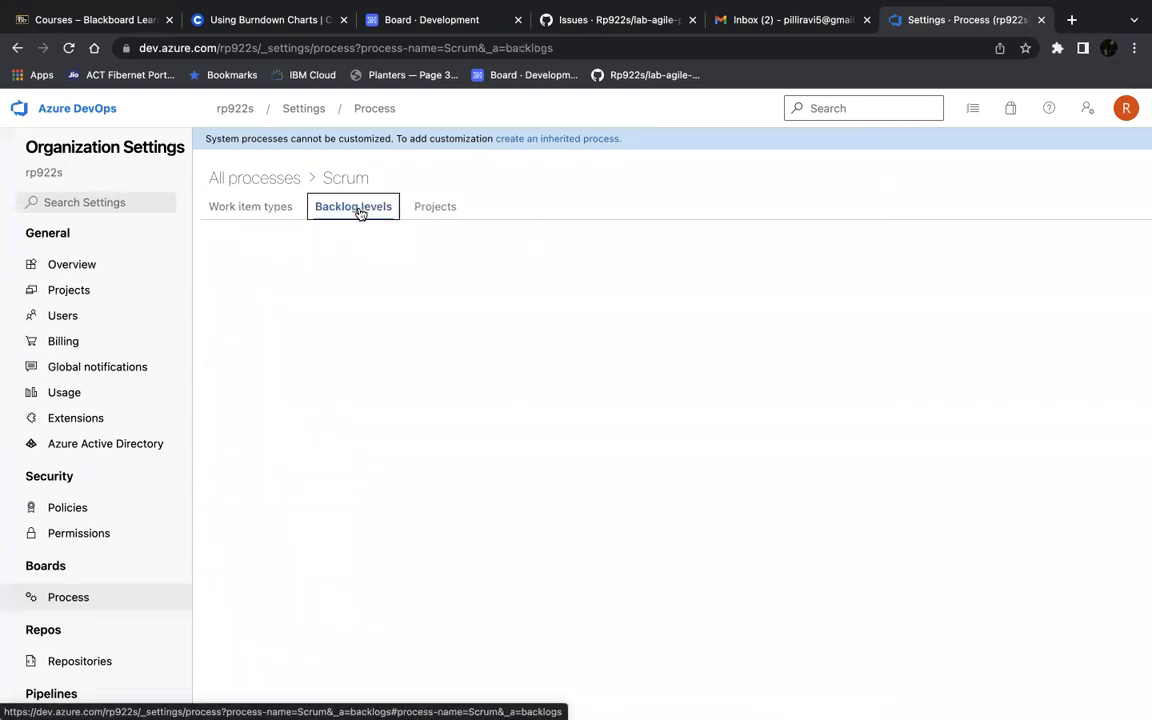
click(373, 112)
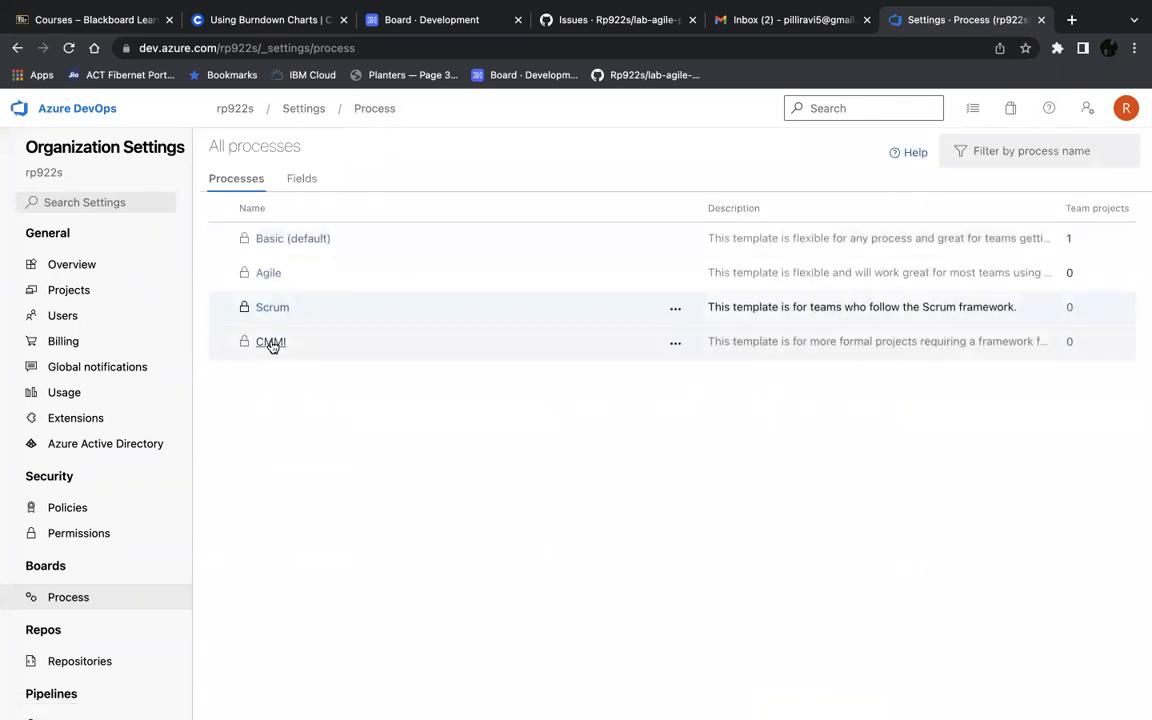
click(271, 343)
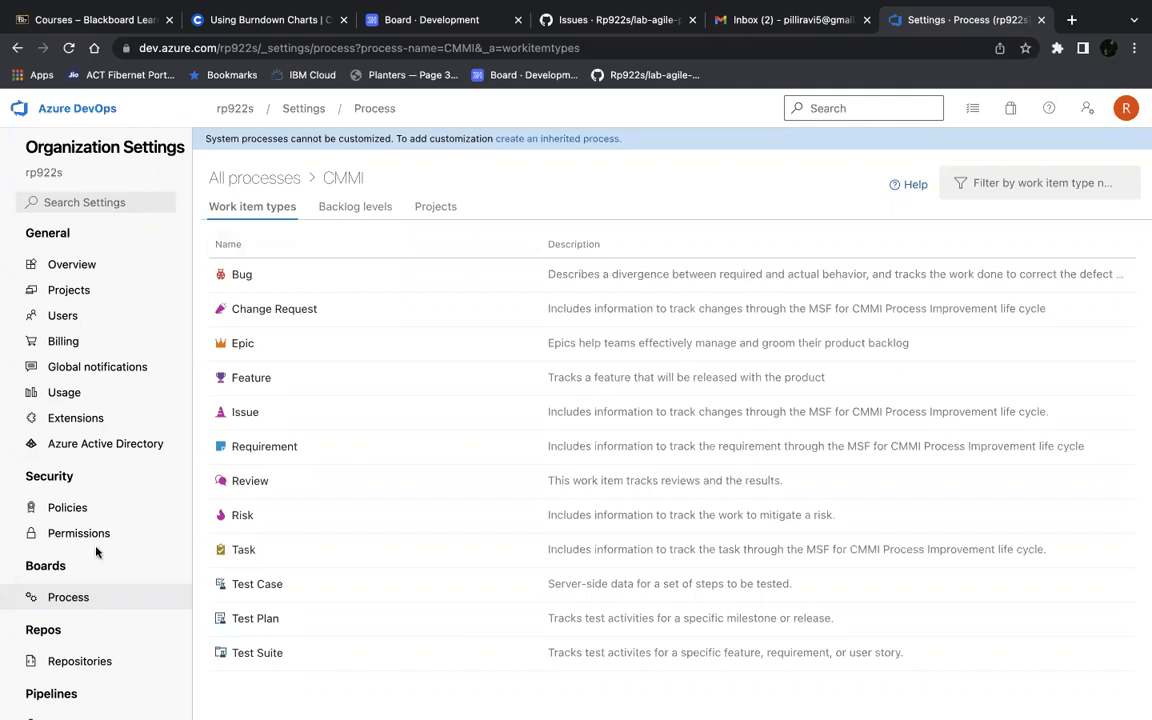
Step: Open the organization's permissions and examine the list of groups
scroll(80, 605, down, 2)
scroll(79, 607, down, 3)
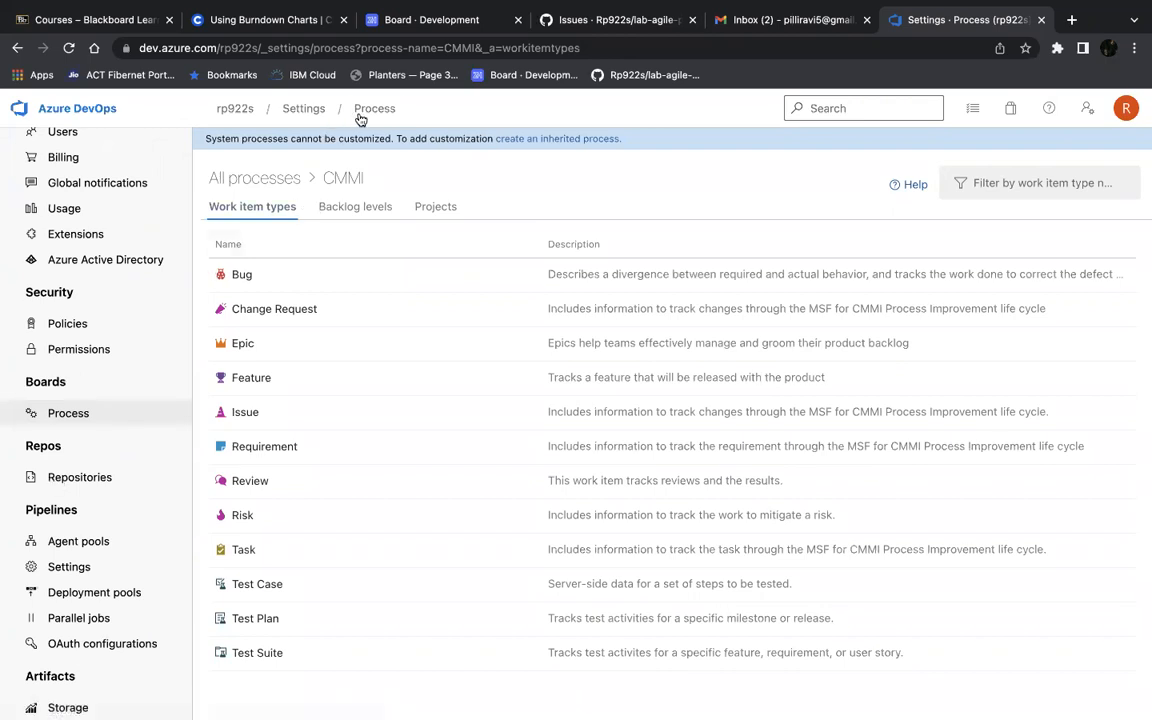
click(84, 351)
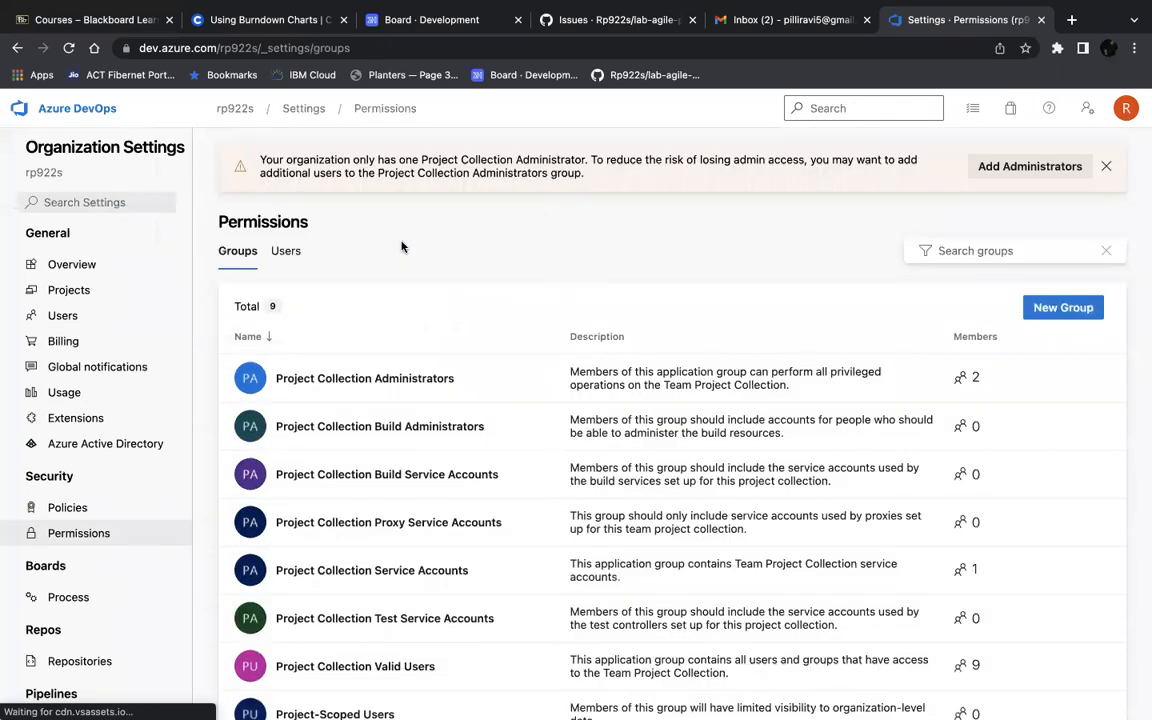
scroll(402, 247, down, 2)
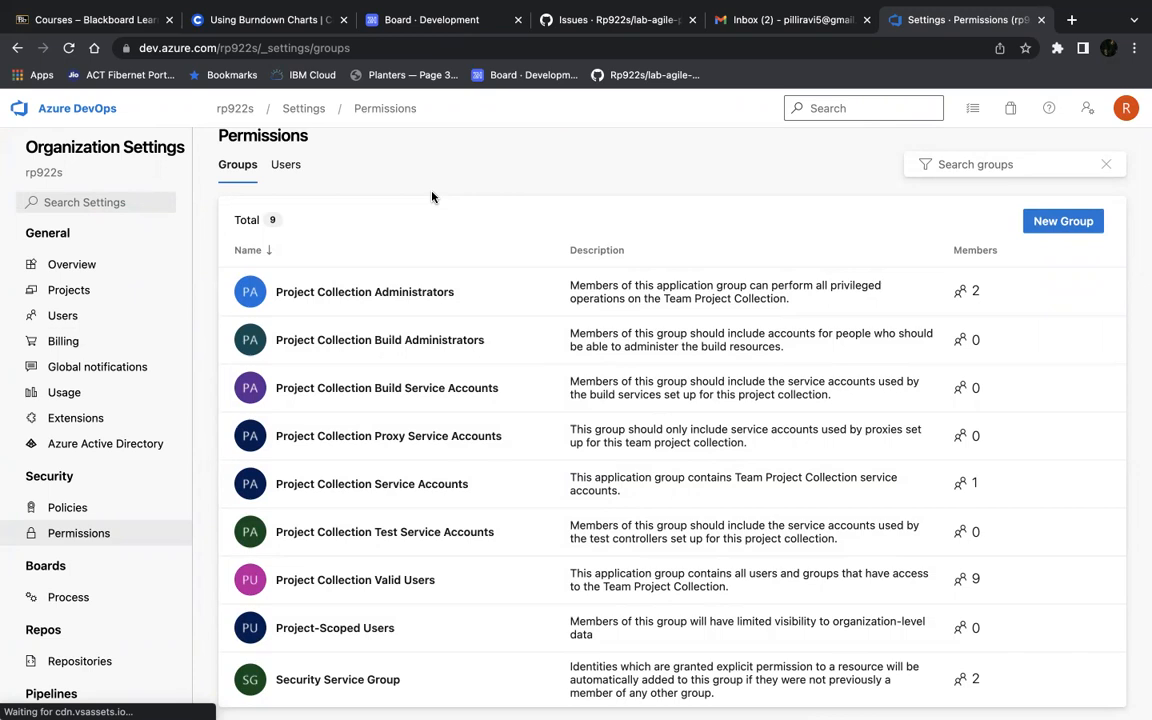
Step: Examine the permissions, members and group memberships of the Project Collection Administrators group
click(336, 291)
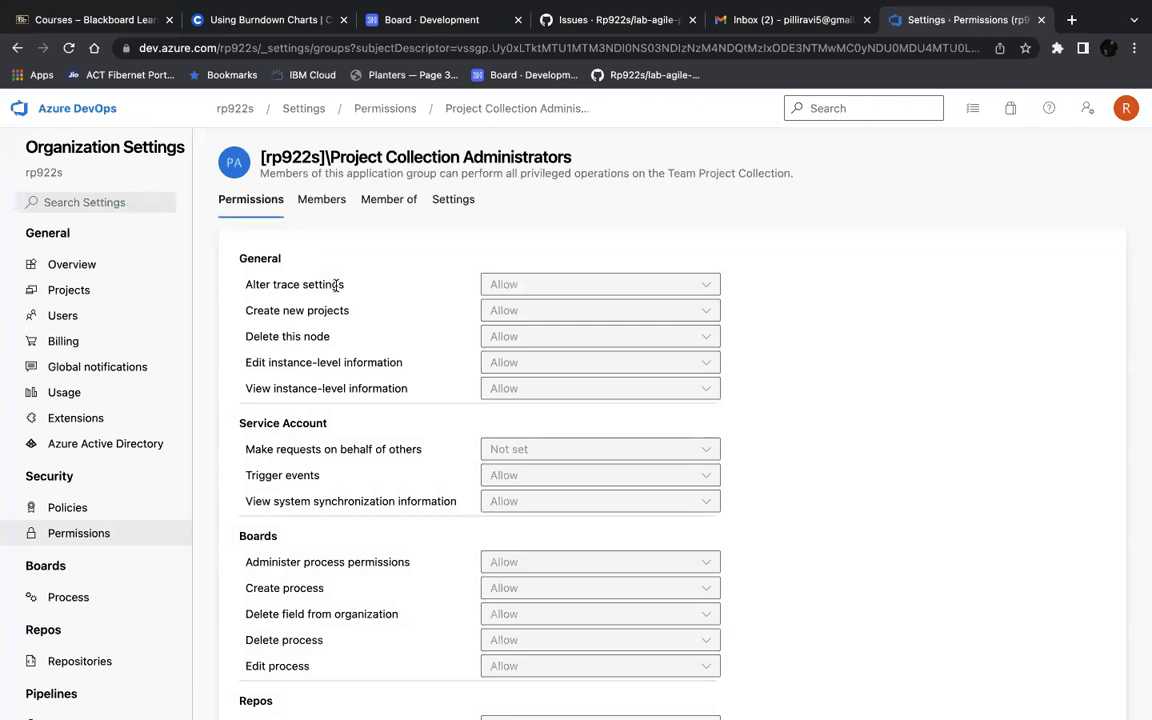
scroll(336, 286, down, 1)
scroll(336, 286, up, 1)
scroll(336, 286, down, 1)
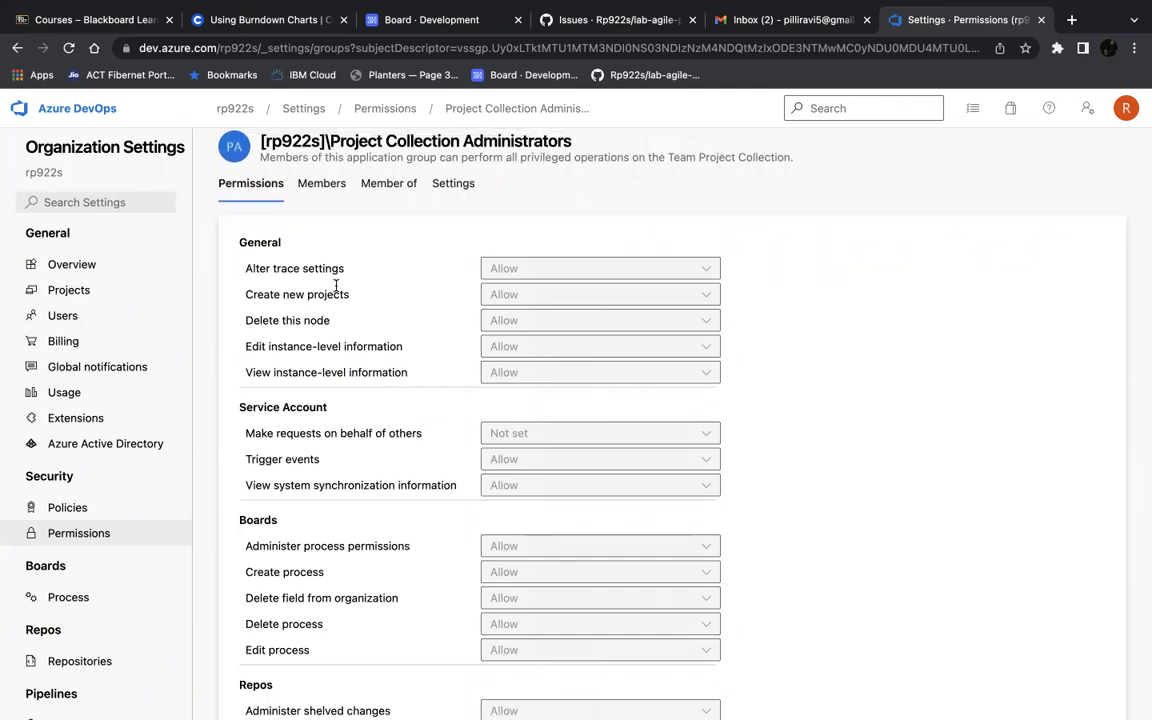
scroll(336, 286, down, 4)
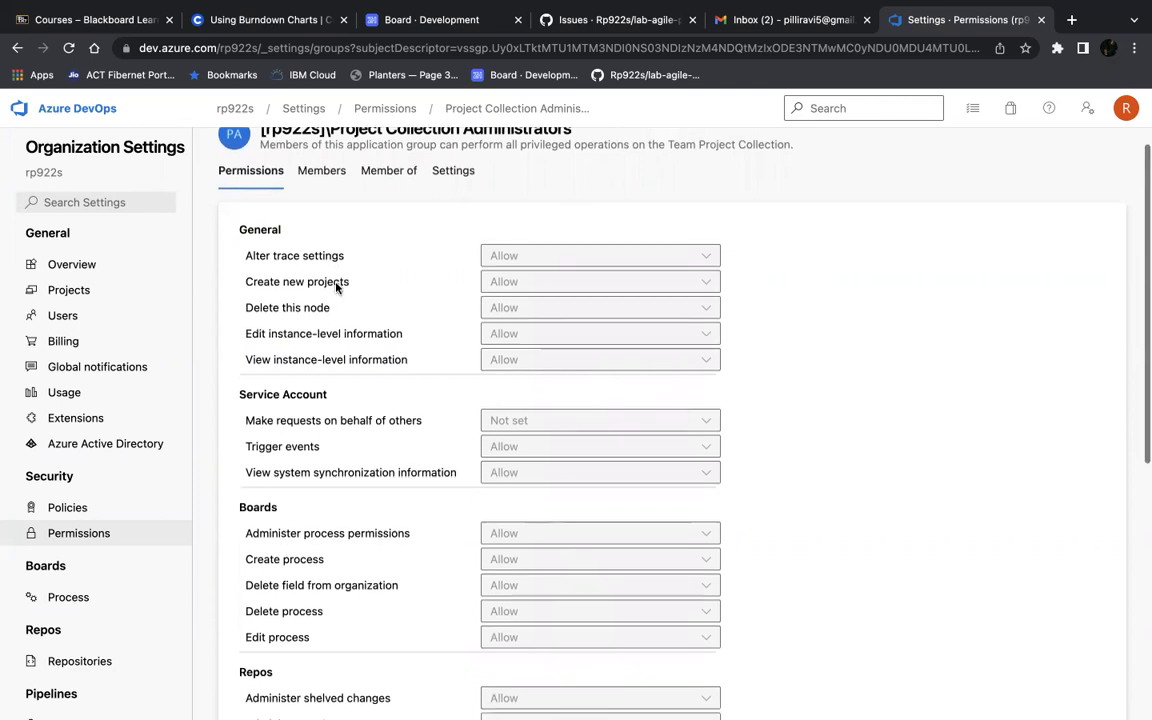
scroll(336, 286, up, 4)
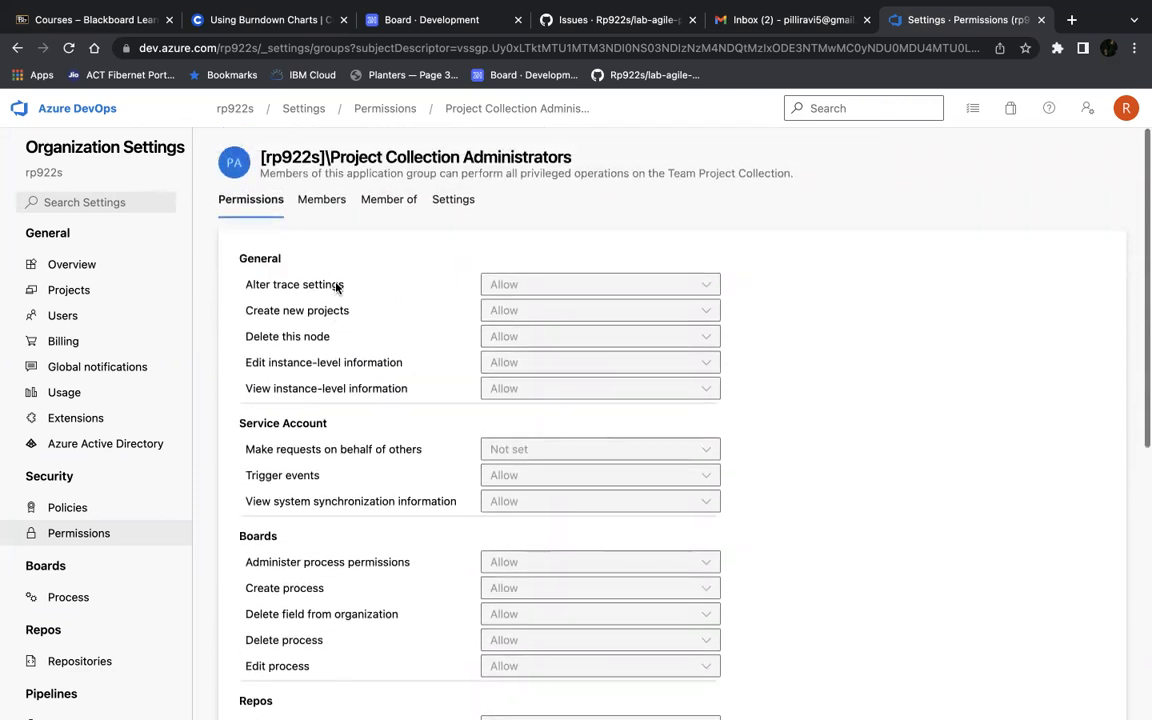
click(325, 201)
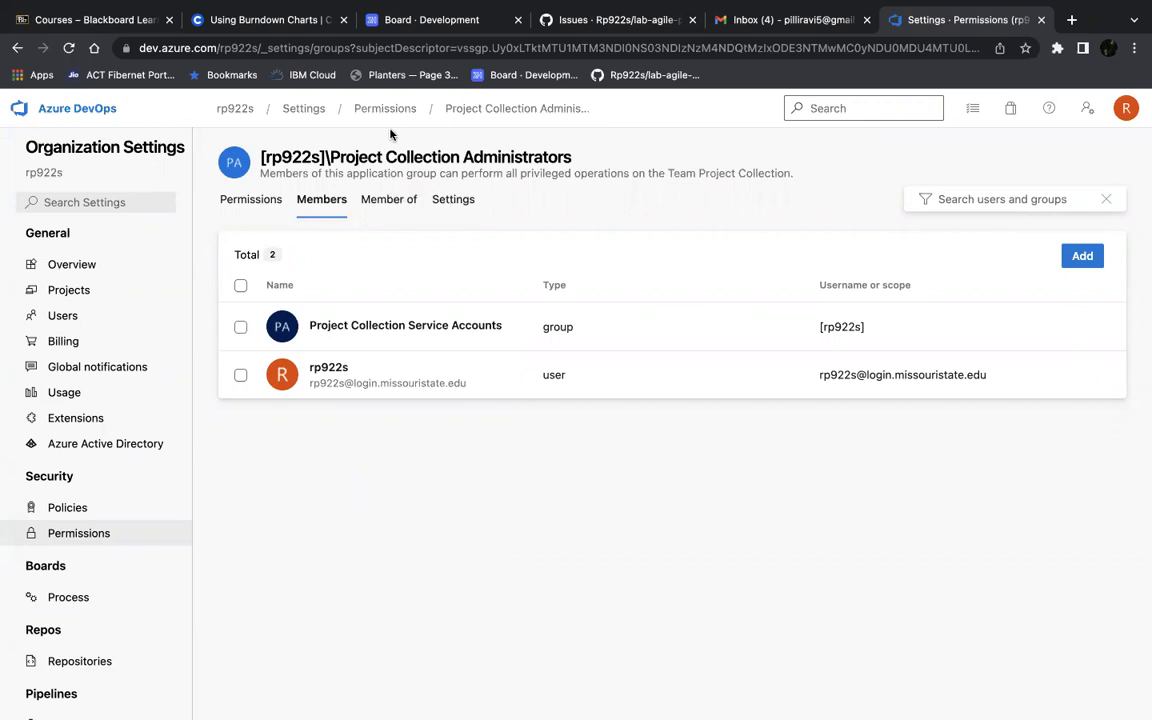
click(387, 210)
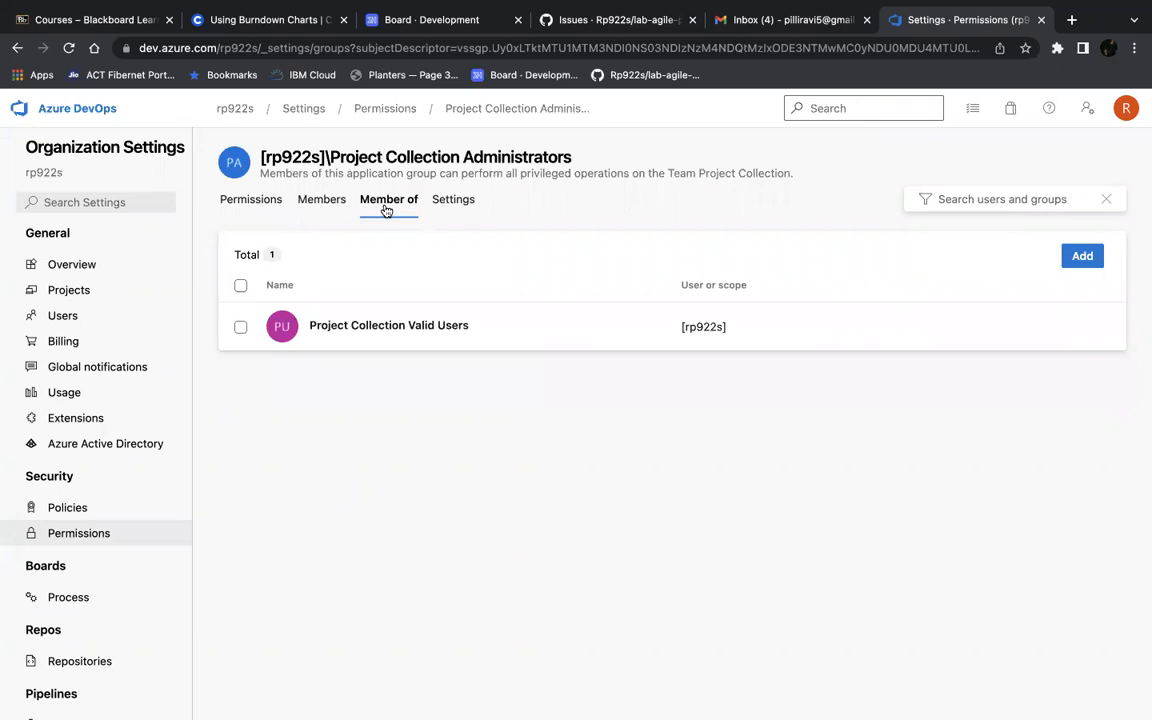
Step: Review the Project Collection Administrators group's image, details and deletion settings, and return to the list of permission groups
click(452, 203)
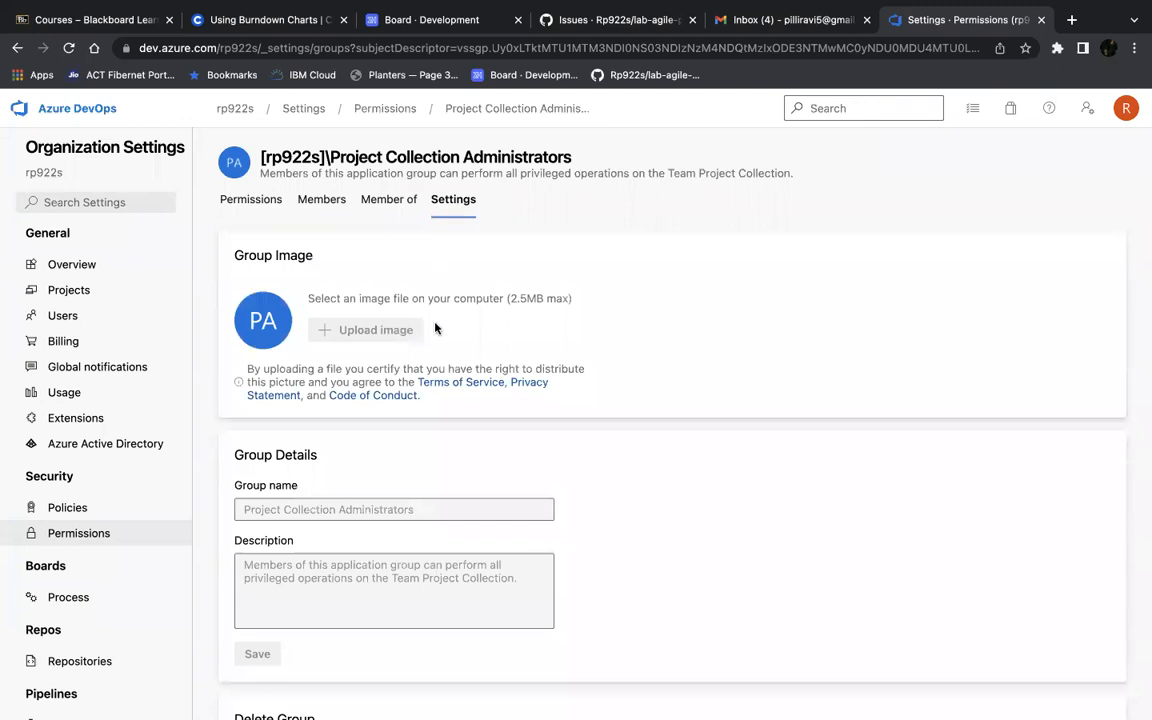
scroll(435, 328, down, 2)
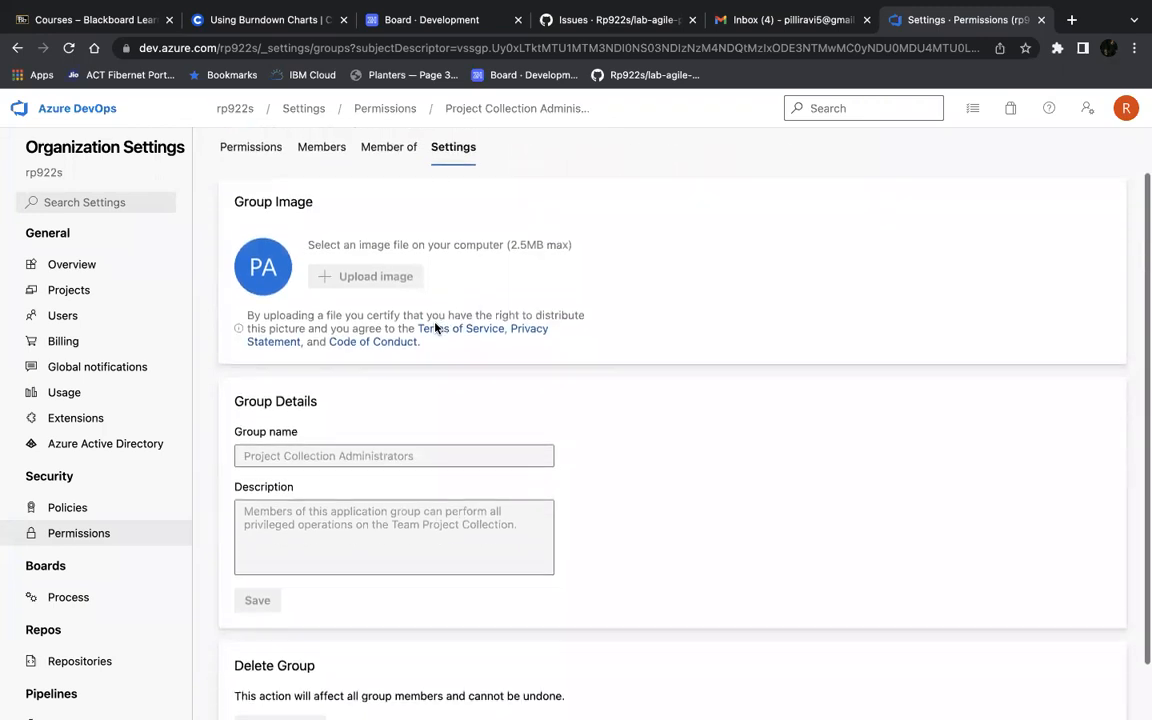
scroll(435, 328, up, 1)
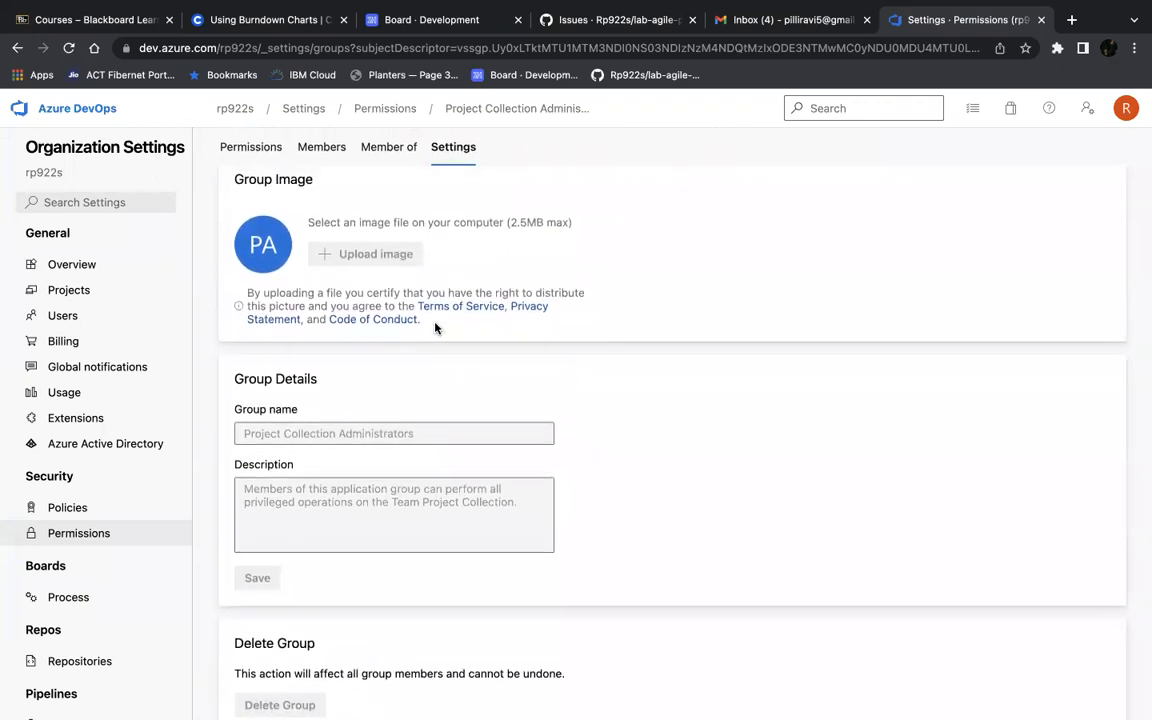
scroll(435, 328, down, 1)
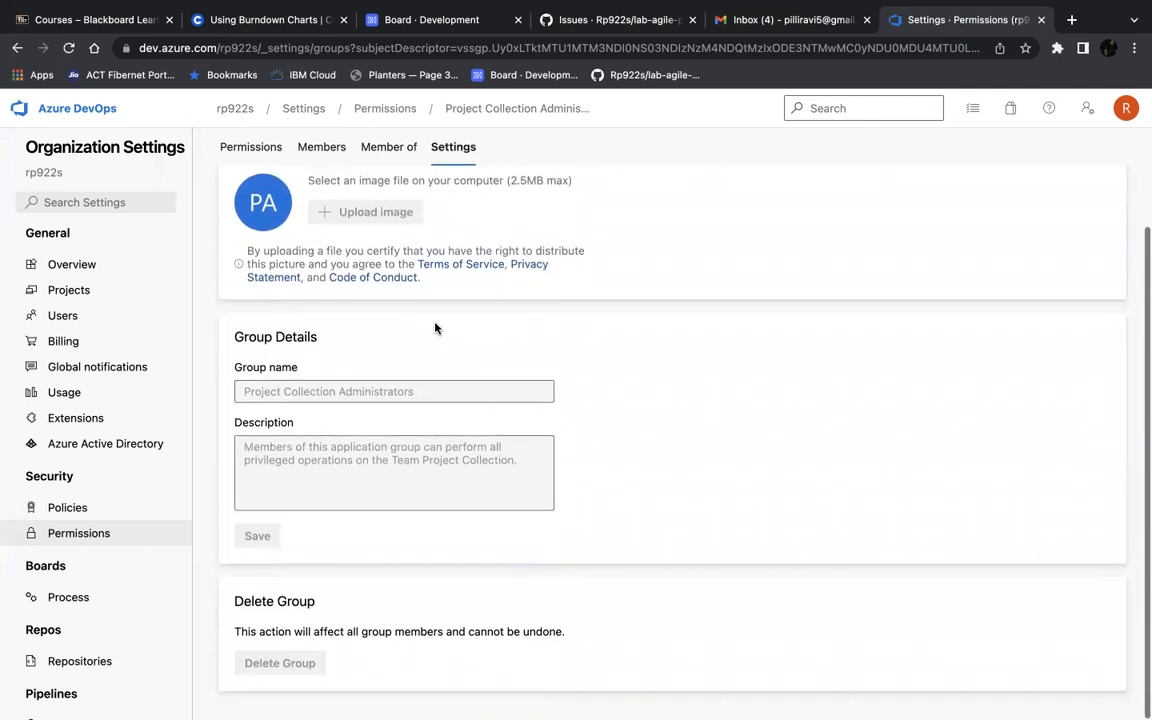
scroll(435, 328, up, 1)
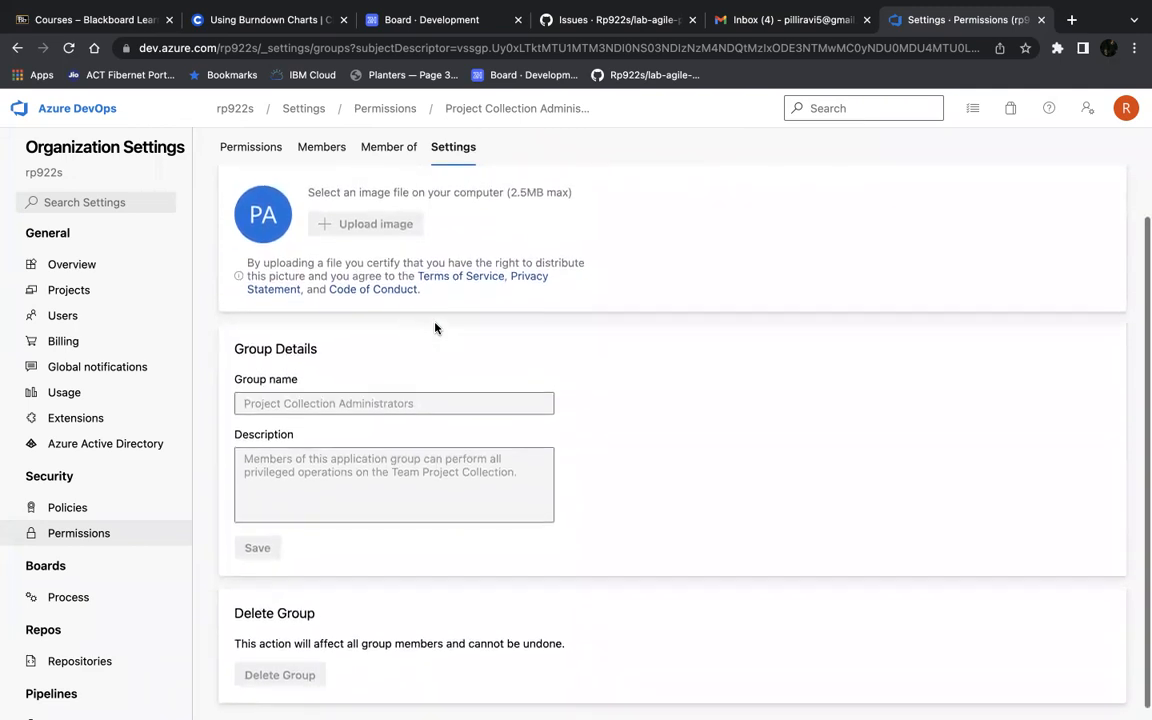
scroll(435, 328, up, 5)
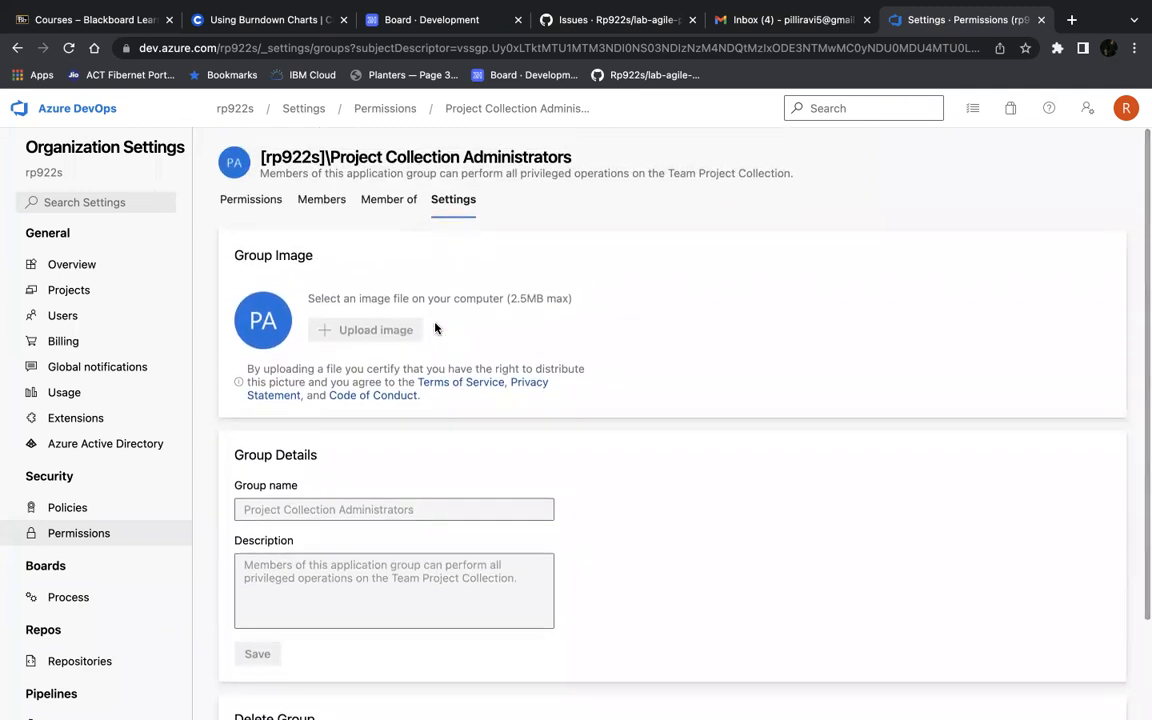
scroll(435, 328, down, 3)
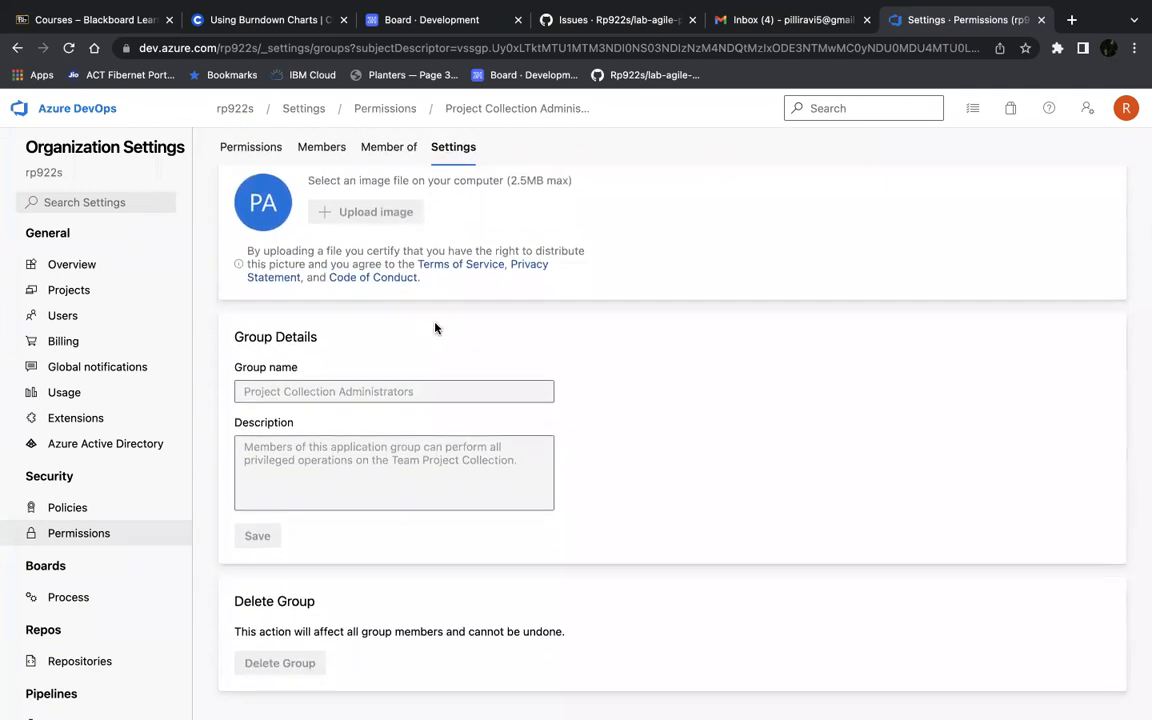
scroll(435, 328, up, 3)
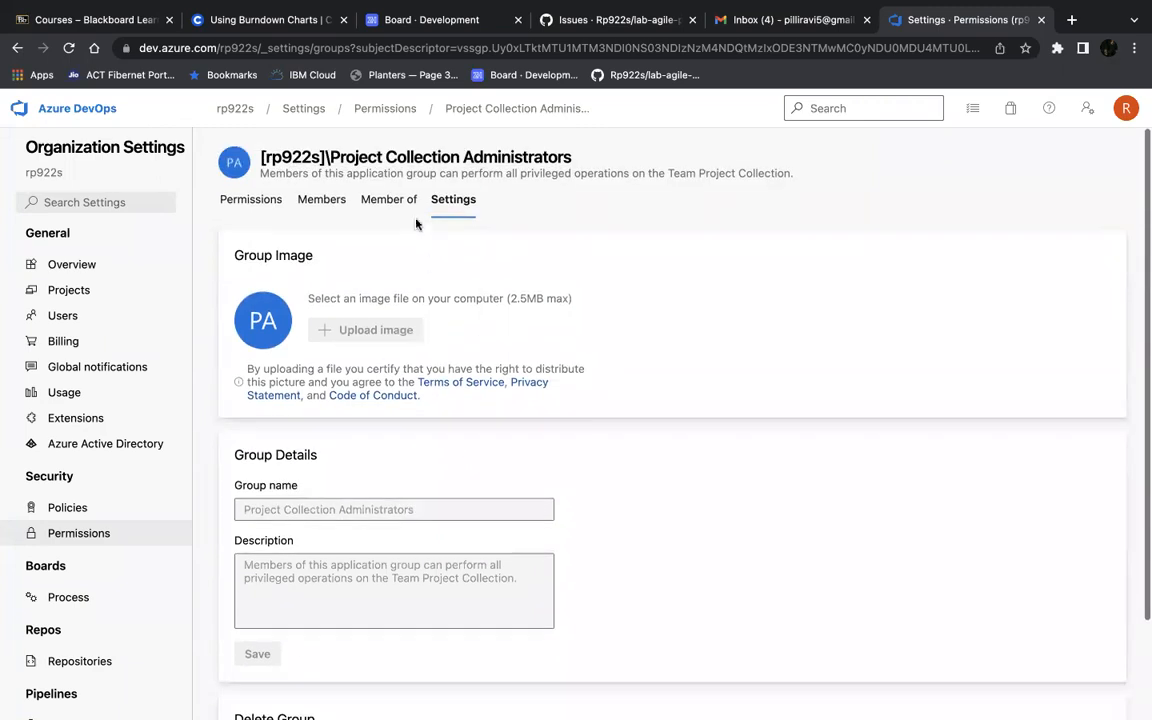
click(405, 111)
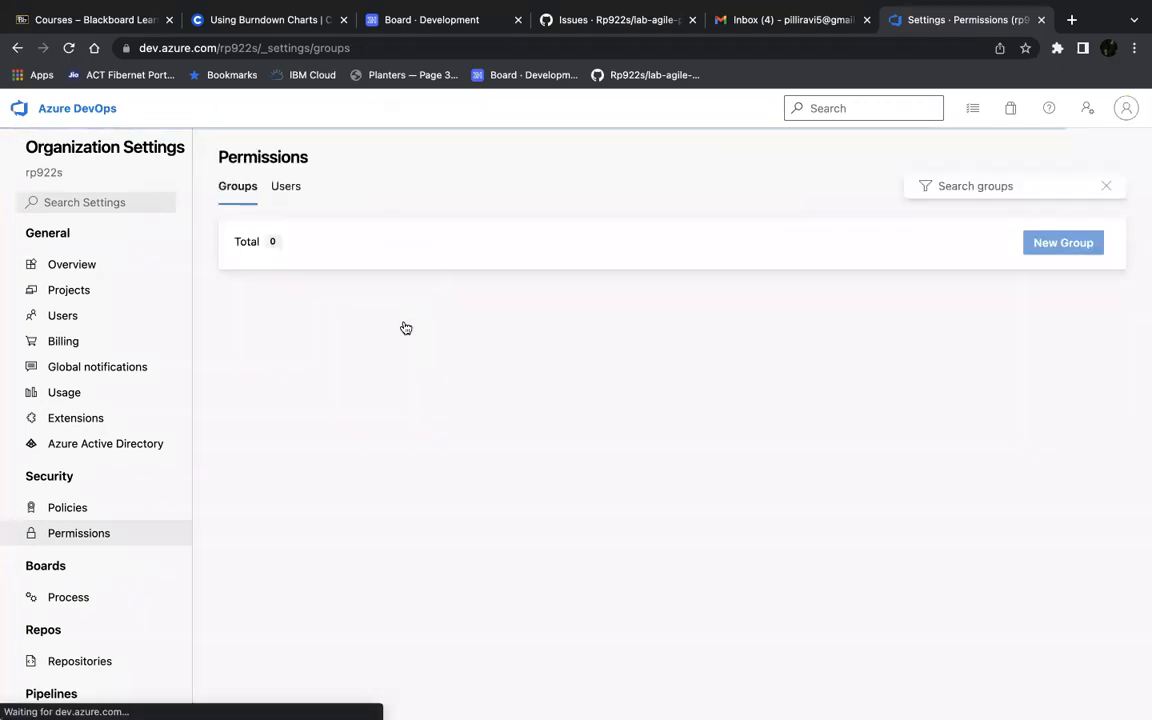
scroll(405, 327, down, 1)
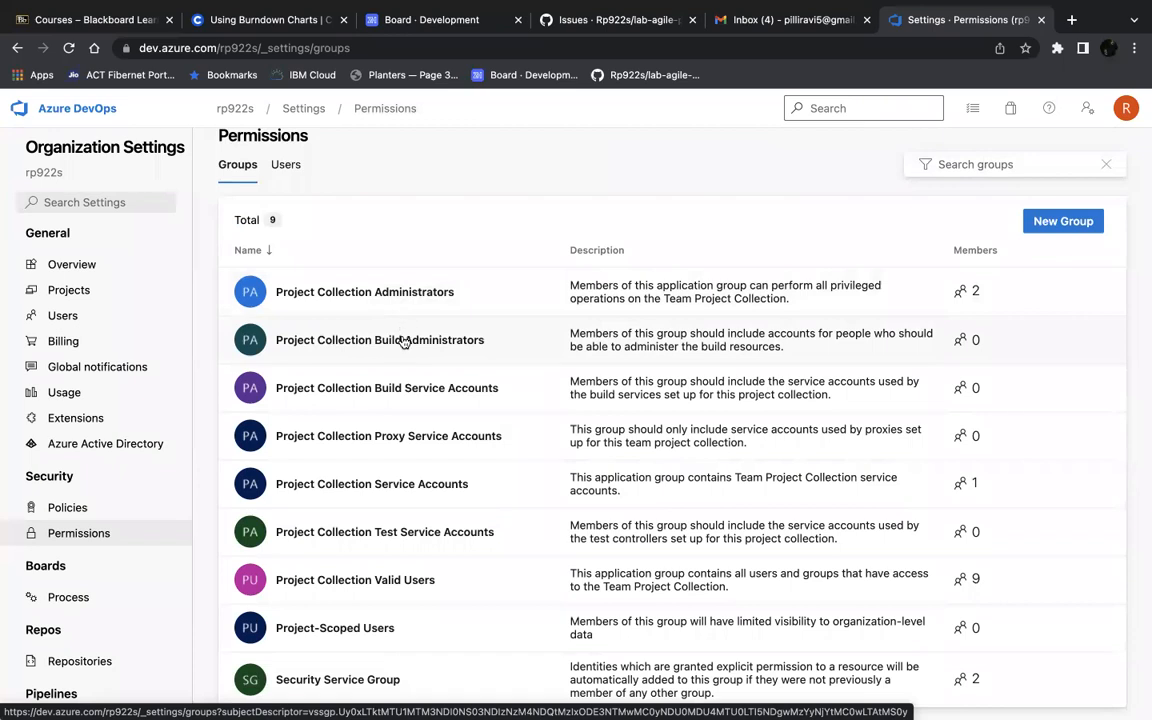
Step: Examine the permissions of the Project Collection Build Administrators group, from the general ones down to auditing
click(404, 338)
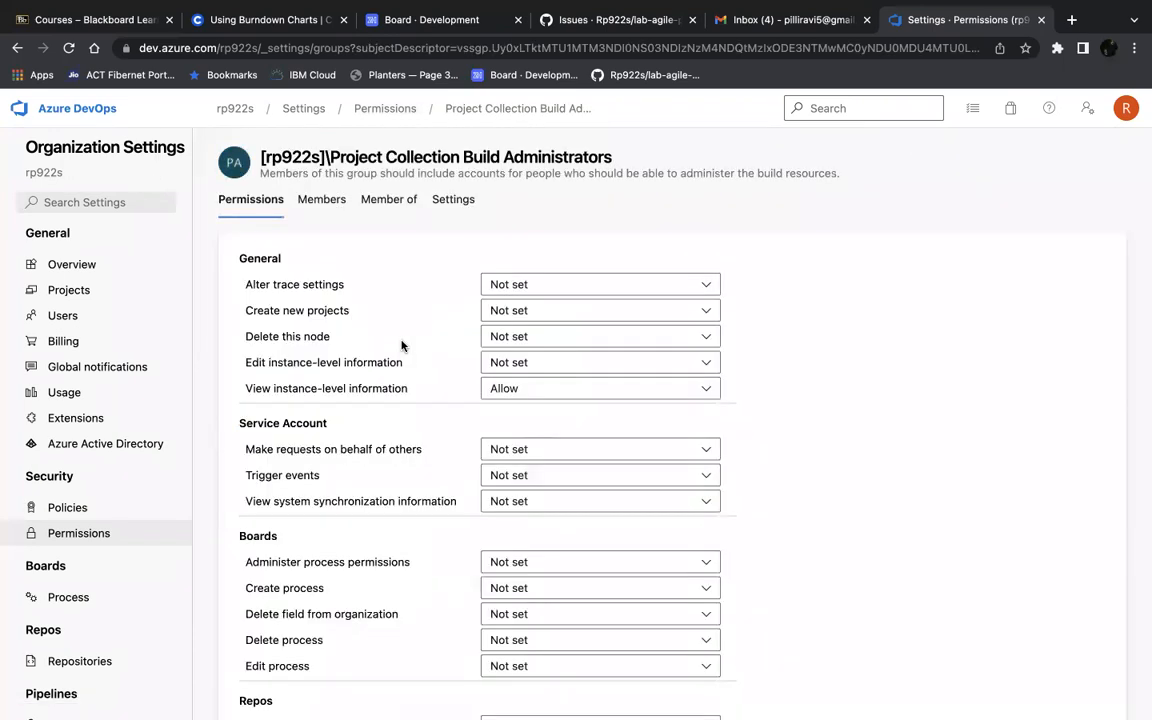
scroll(401, 345, down, 1)
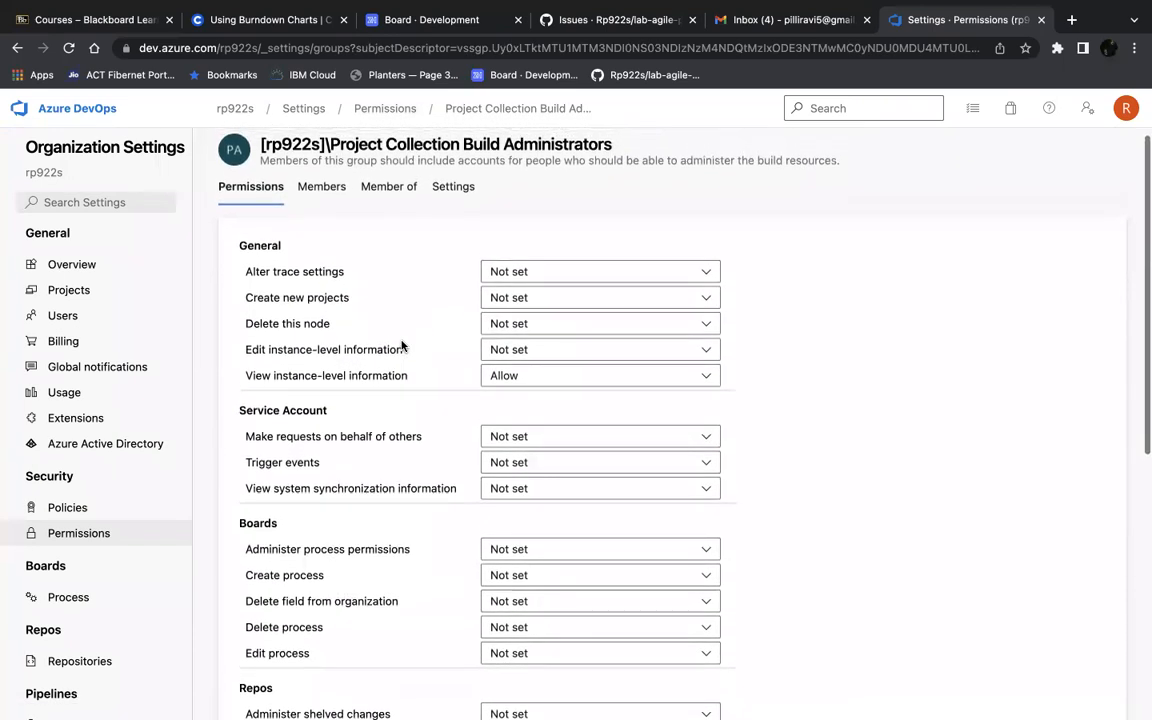
scroll(401, 345, down, 2)
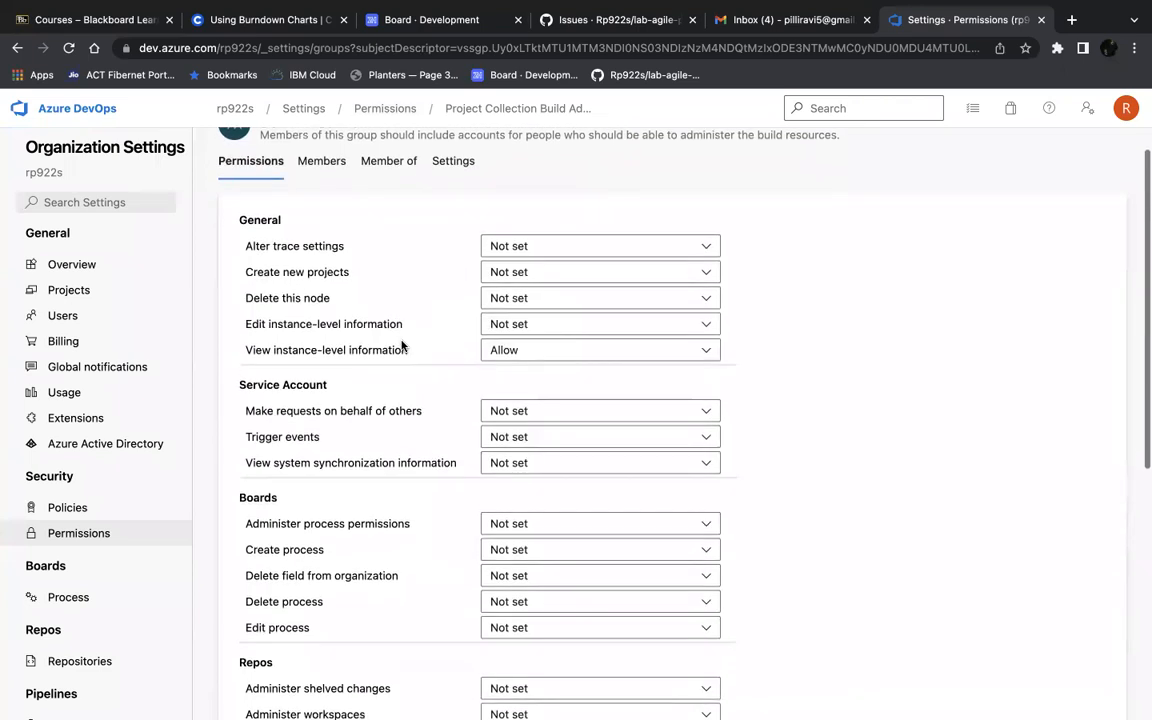
scroll(401, 345, down, 4)
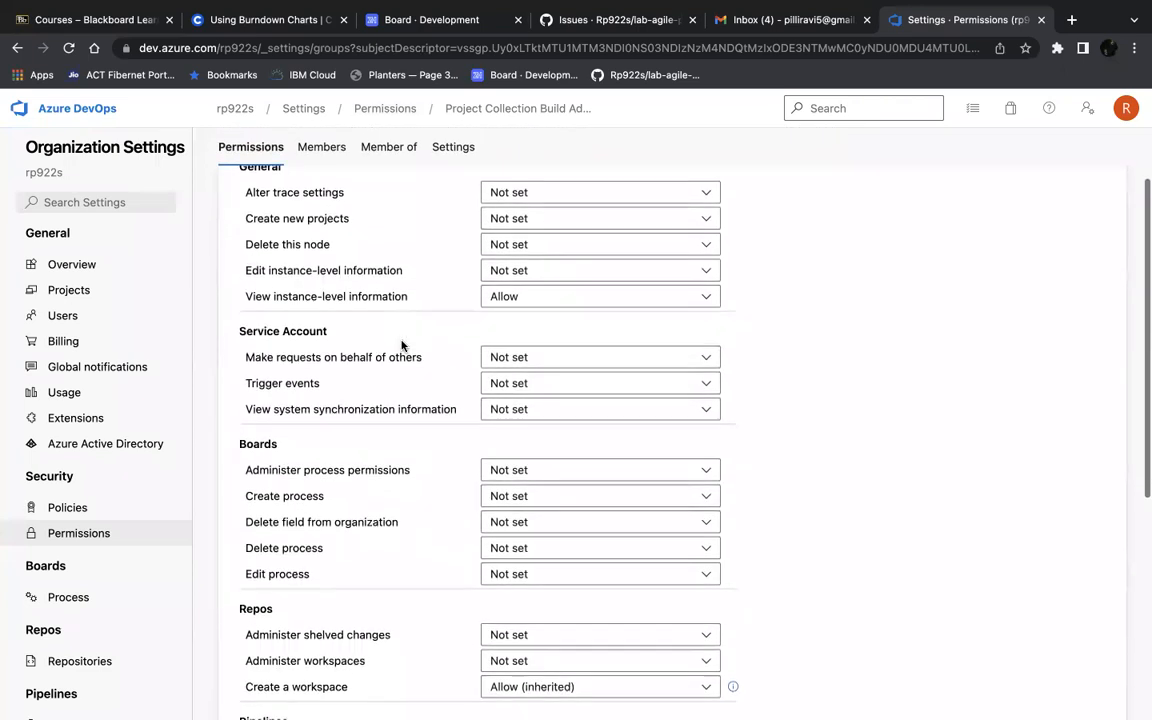
scroll(401, 345, down, 8)
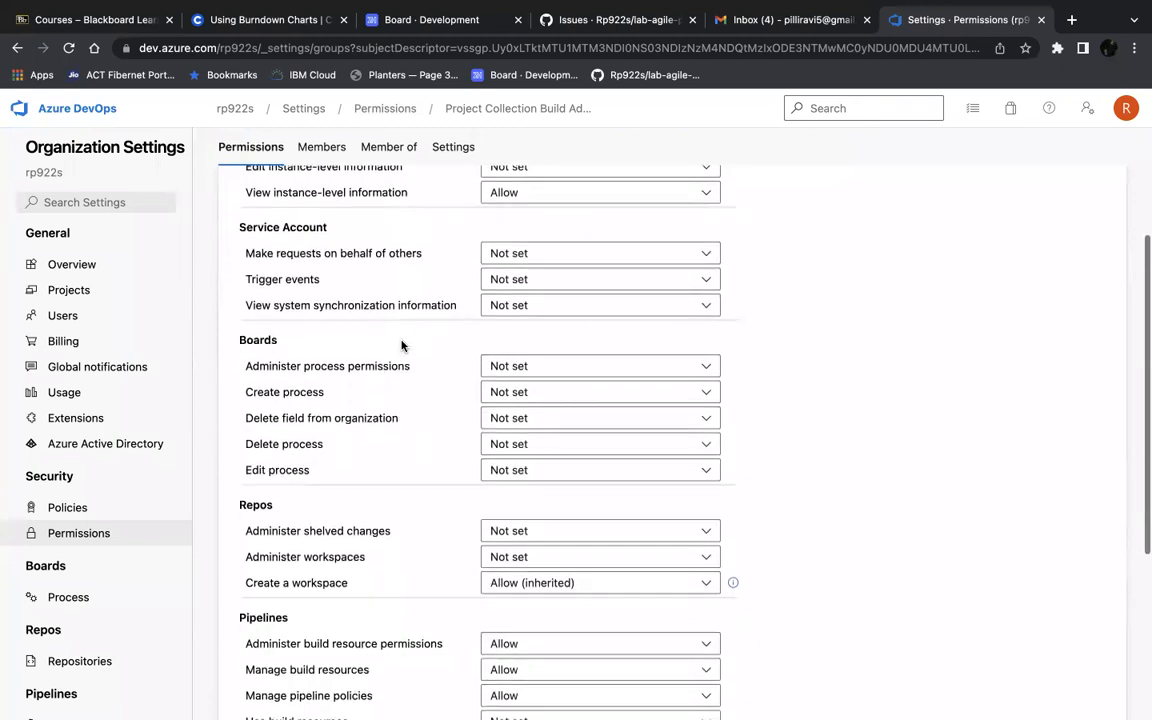
scroll(402, 342, down, 7)
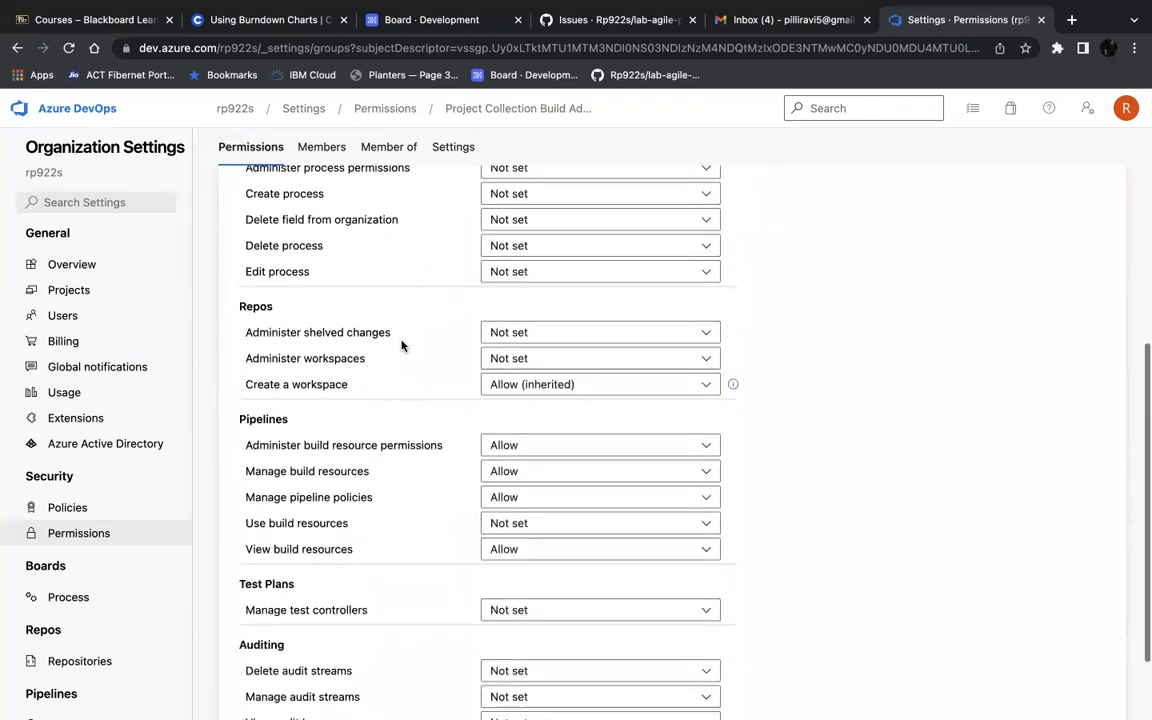
scroll(402, 344, up, 20)
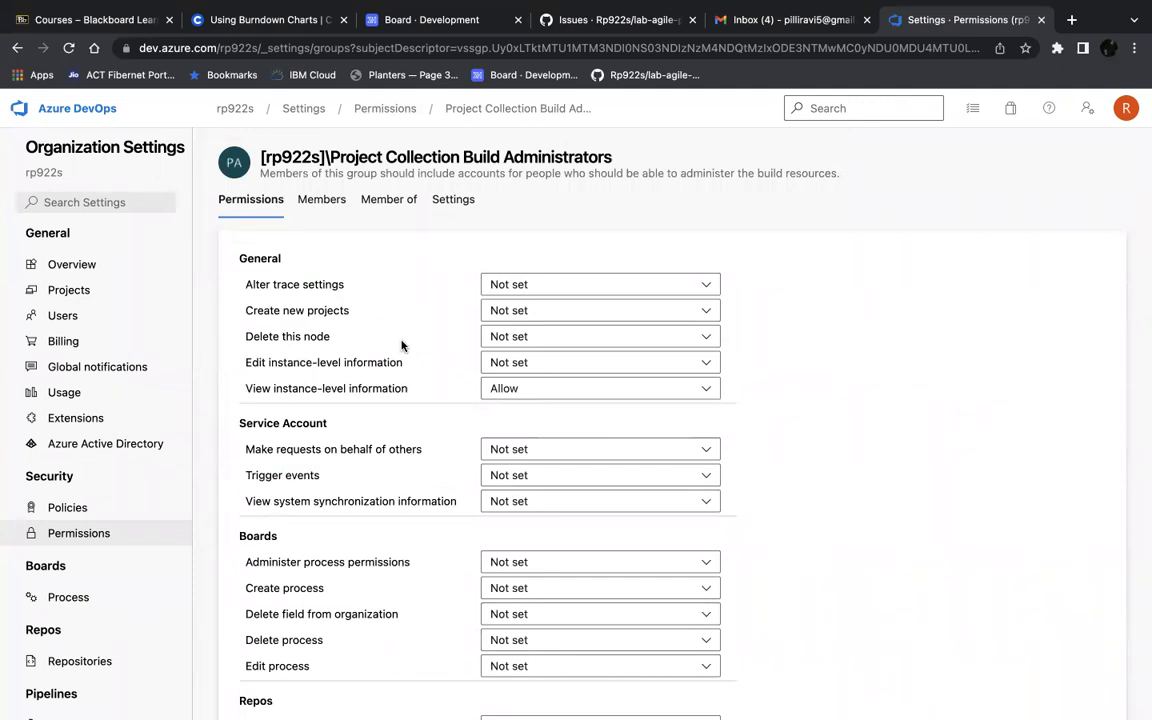
Step: Set the Build Administrators group's Alter trace settings permission to Allow and return to the list of permission groups
click(510, 289)
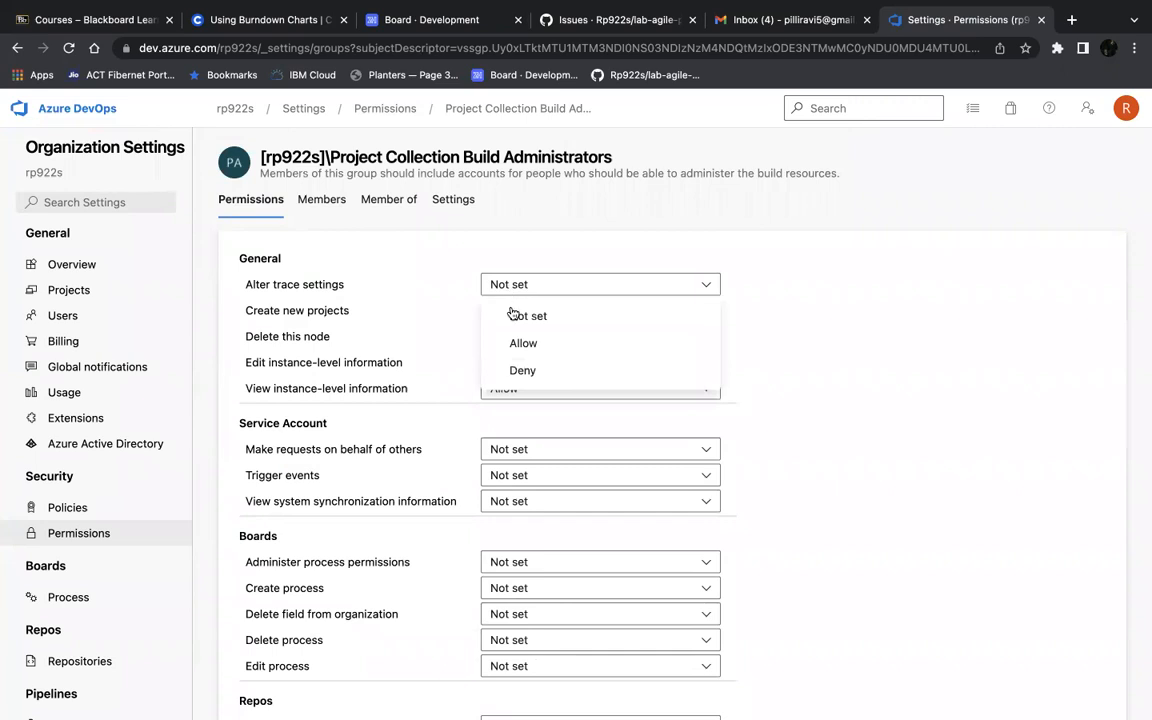
click(516, 352)
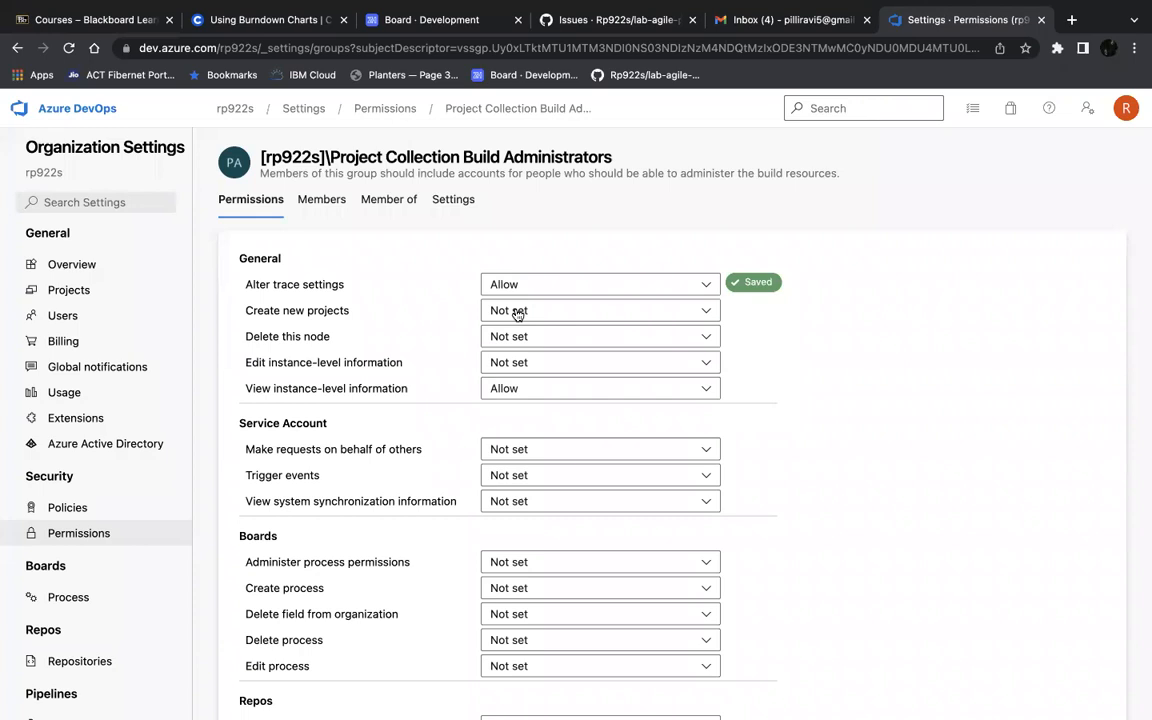
click(385, 108)
scroll(390, 347, down, 1)
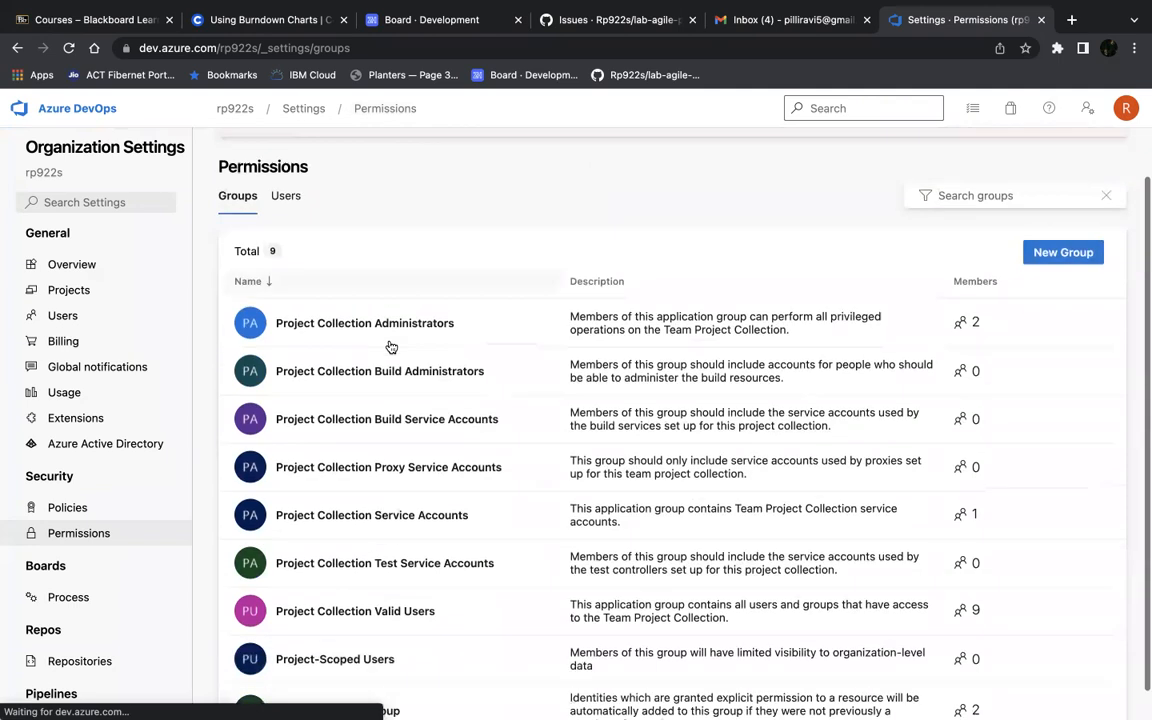
scroll(391, 347, down, 1)
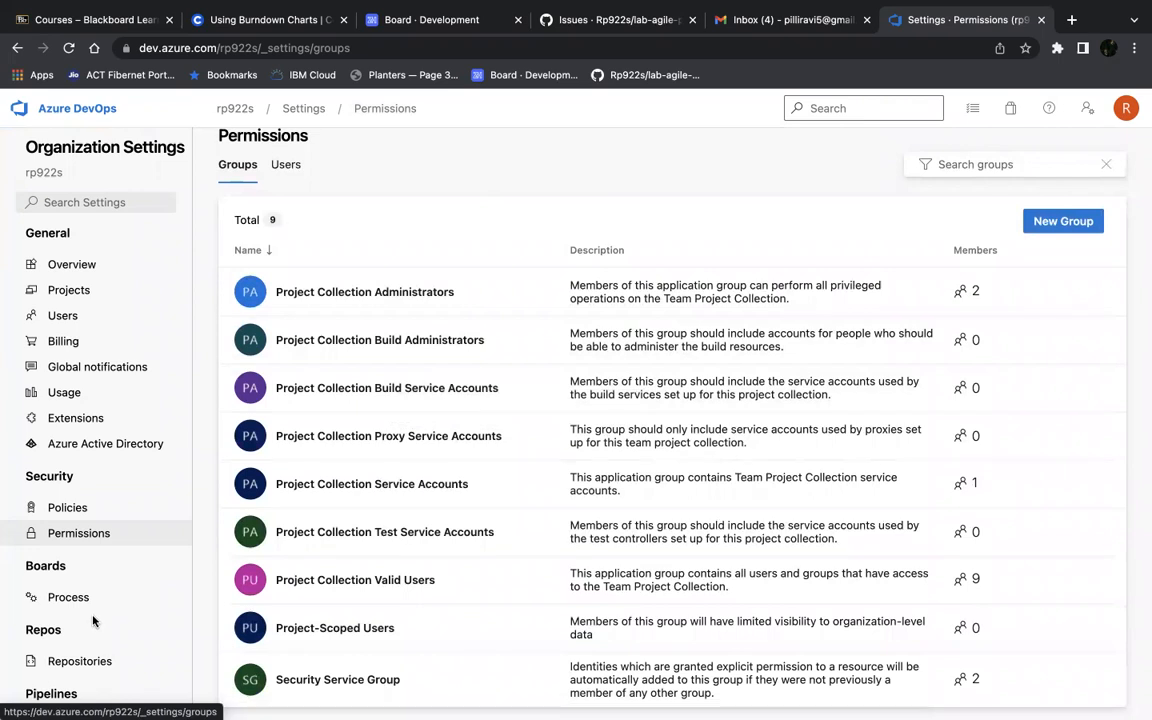
Step: Review the settings for all repositories and the list of pipeline agent pools
scroll(46, 658, down, 3)
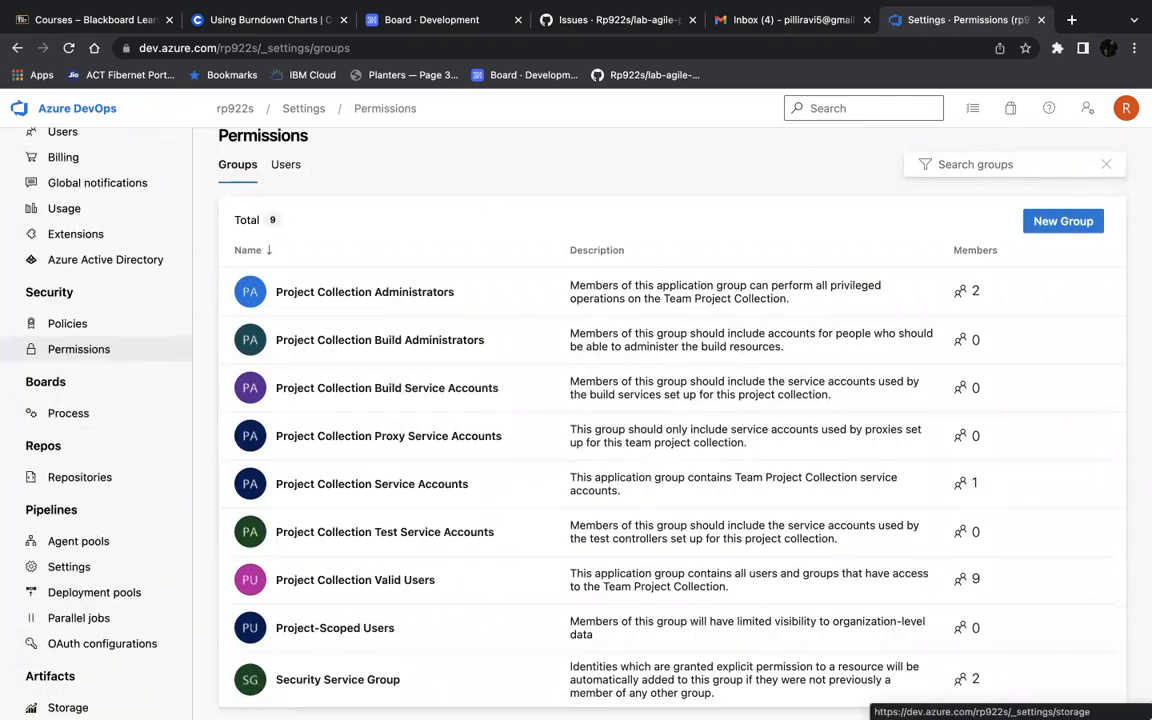
click(54, 483)
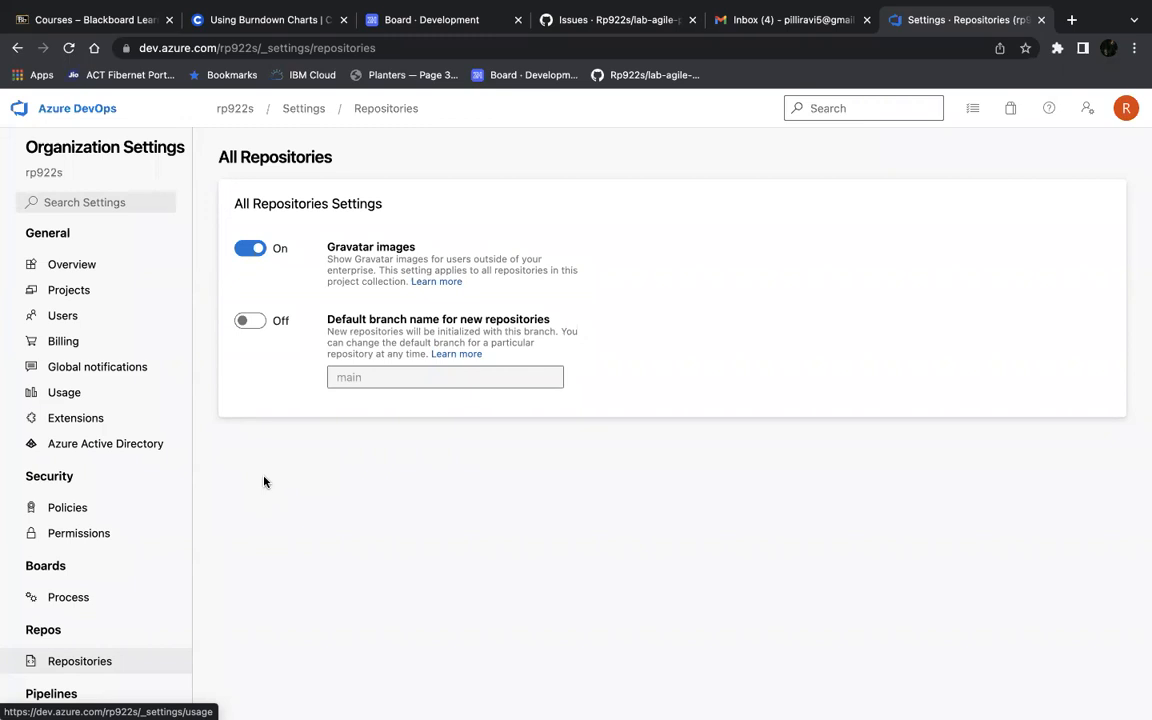
scroll(91, 599, down, 2)
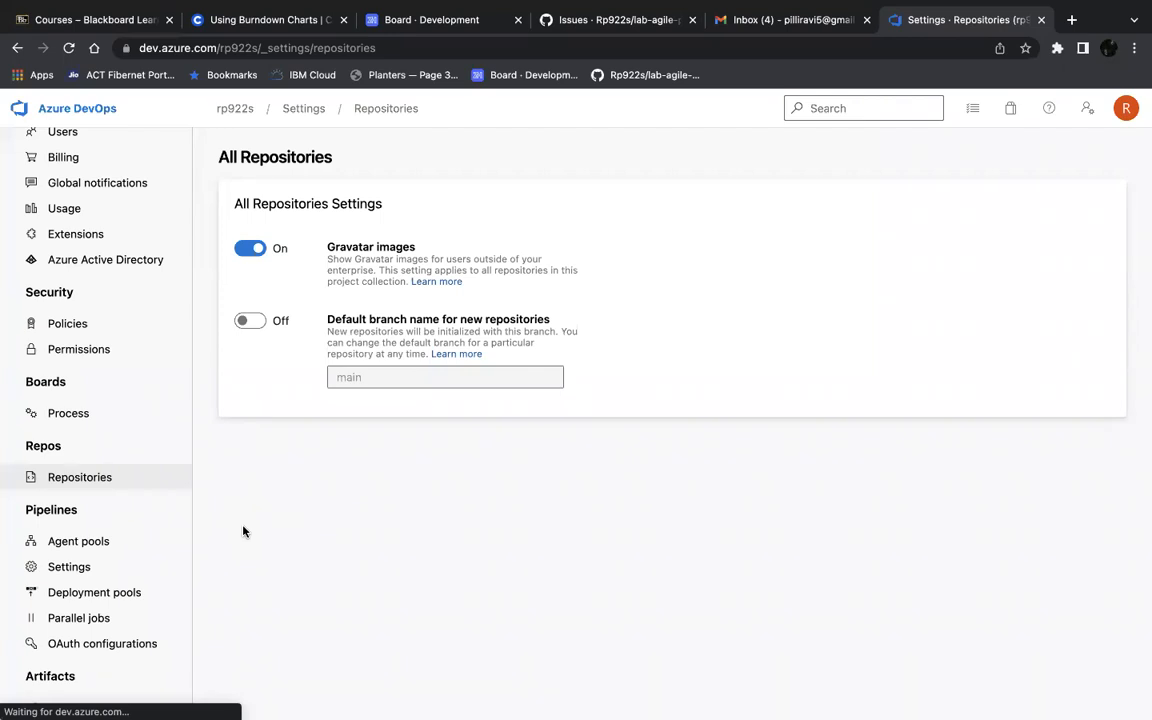
click(86, 541)
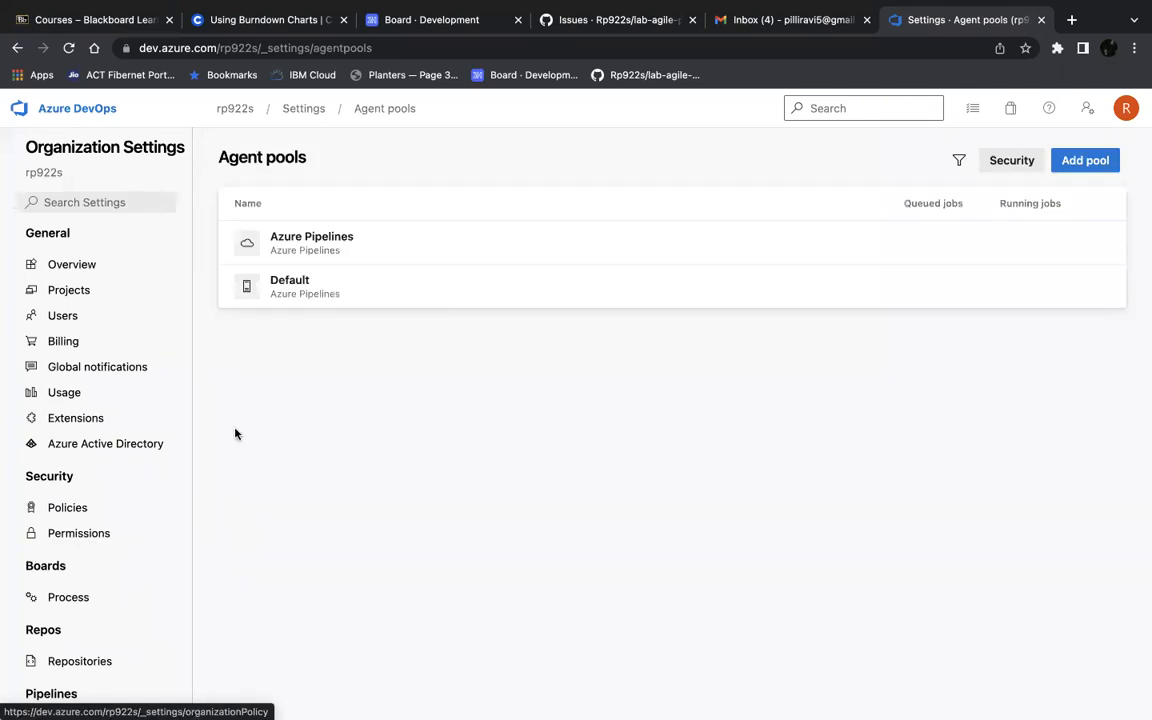
Step: Review the general pipeline settings and task restrictions, and open the deployment pools
scroll(136, 553, down, 4)
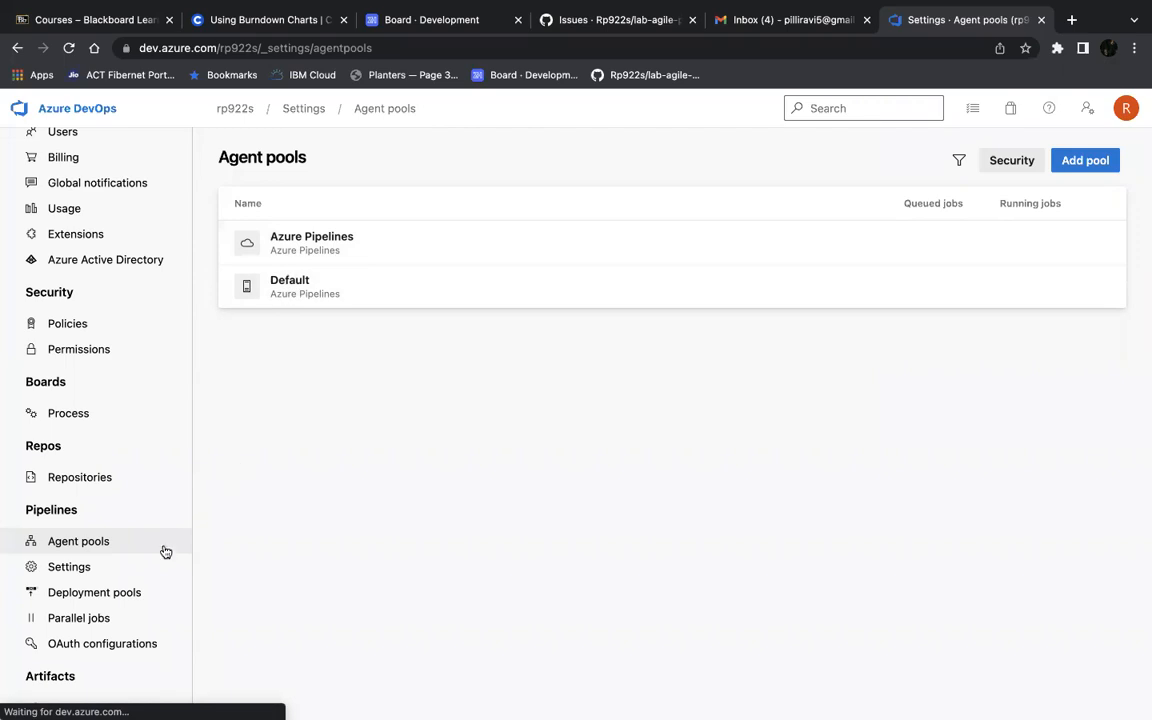
click(80, 572)
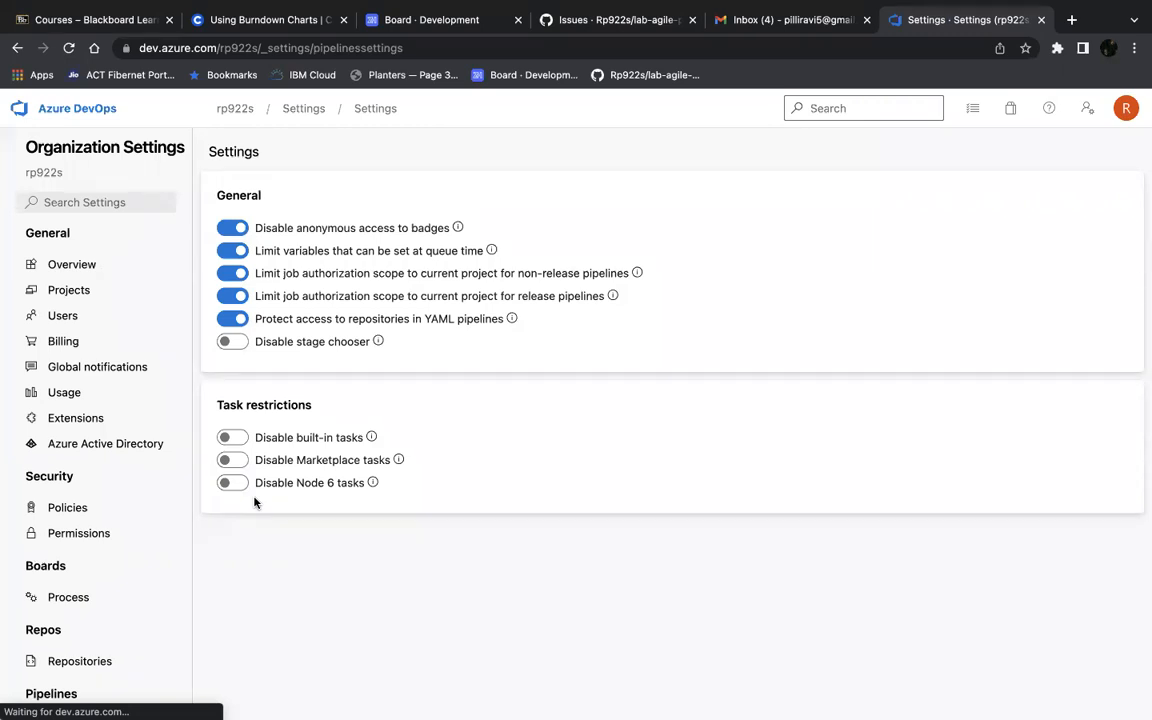
scroll(66, 591, down, 4)
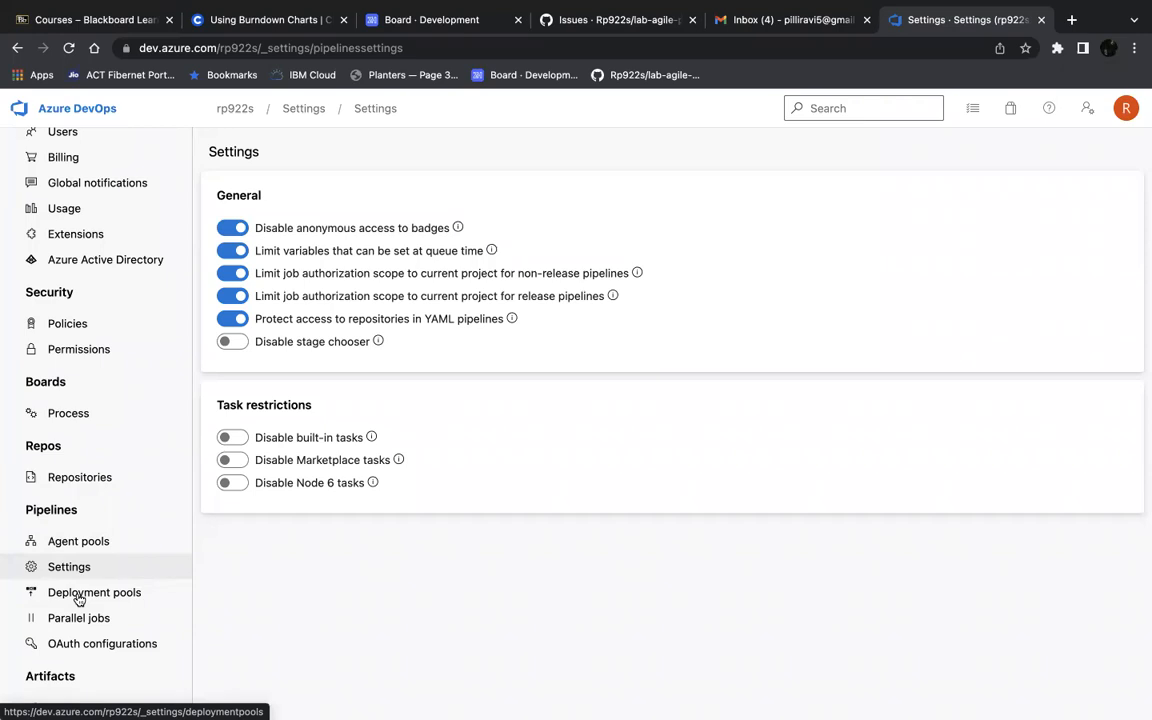
click(79, 594)
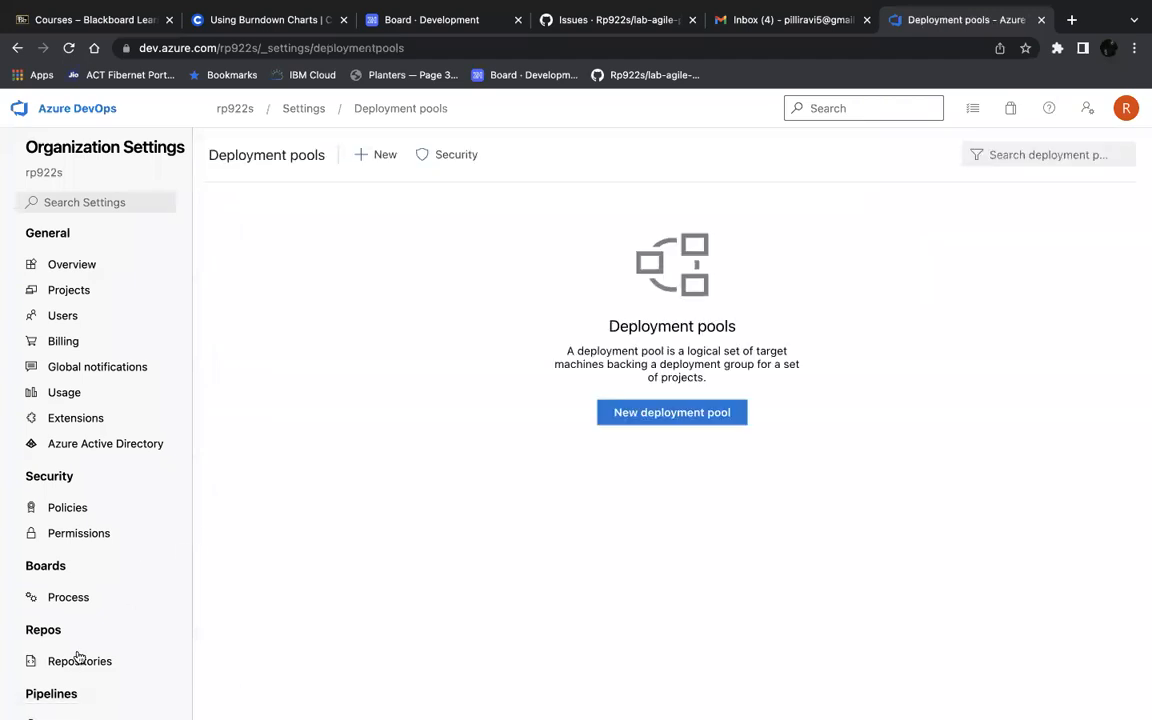
Step: Review the parallel jobs for private and public projects, and open the OAuth configurations
scroll(72, 662, down, 3)
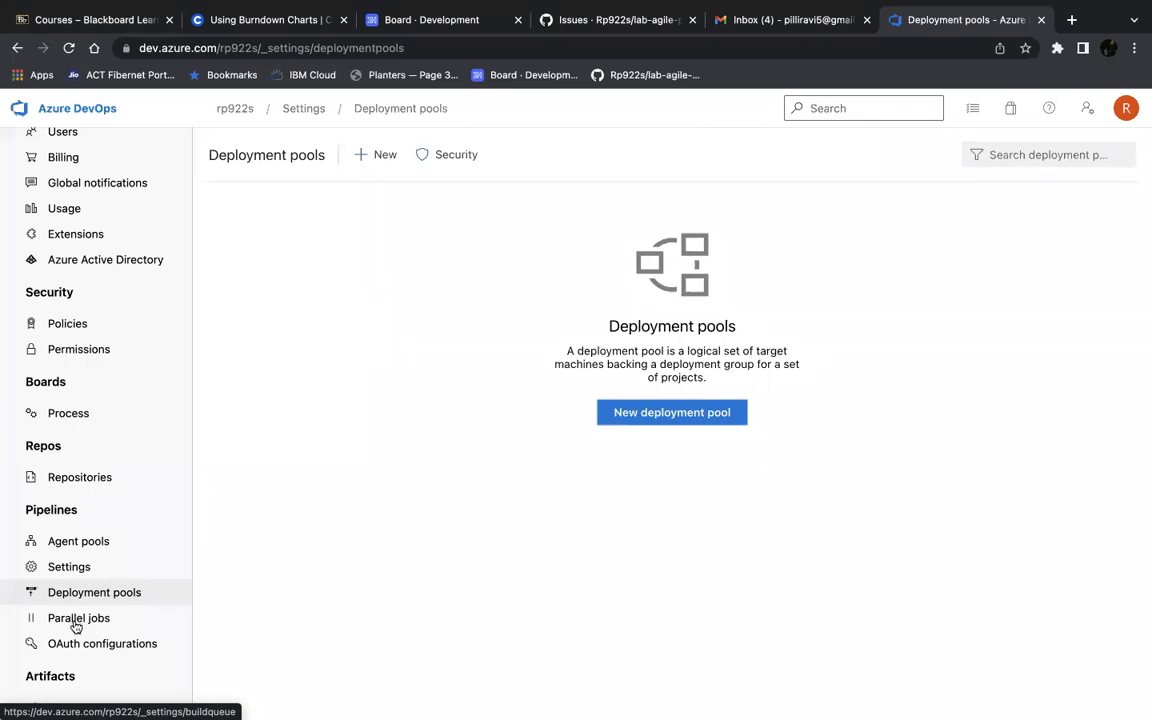
click(74, 620)
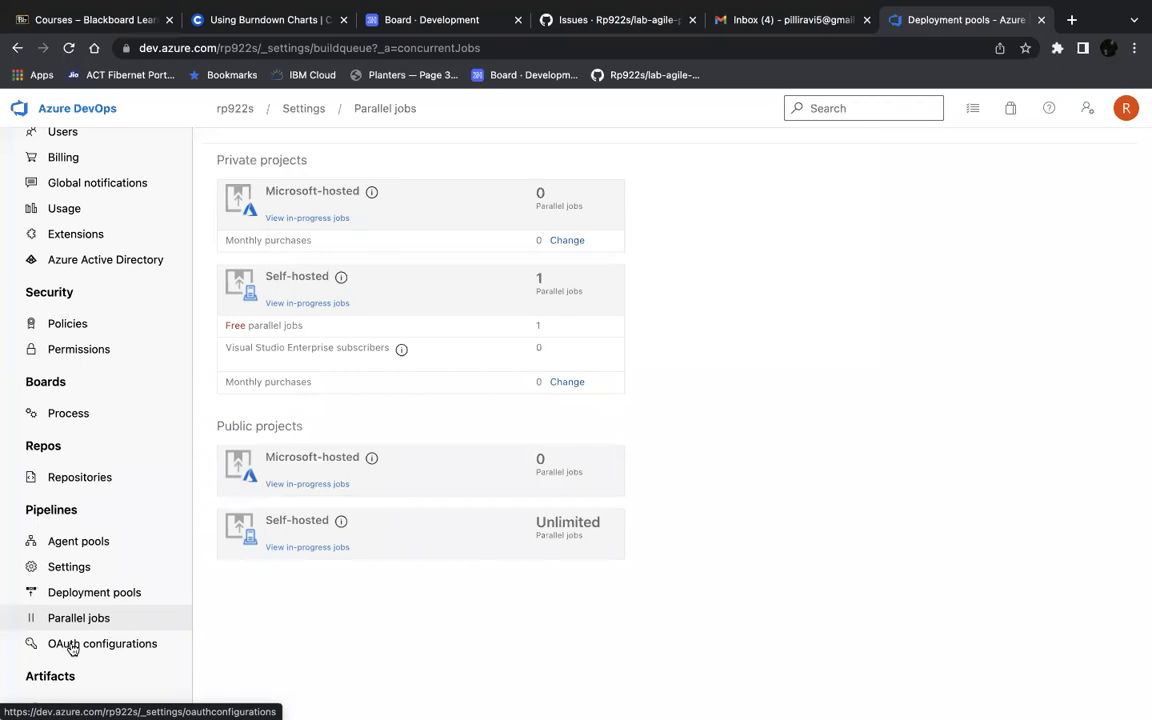
click(72, 645)
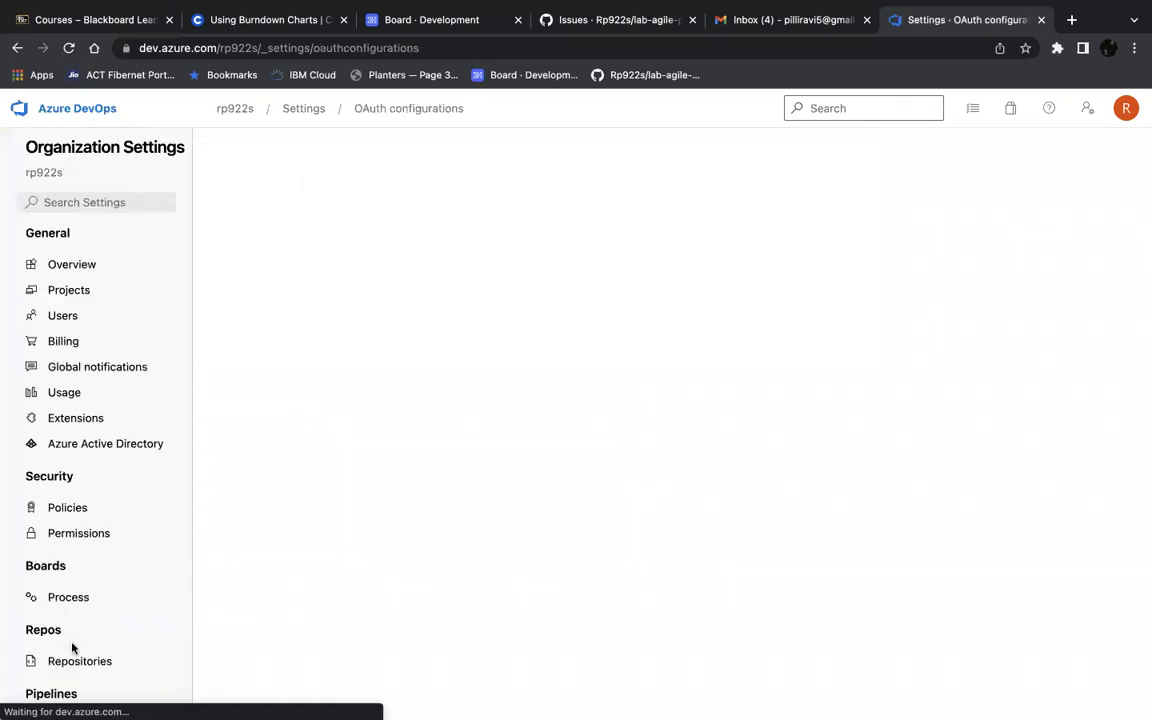
Step: Examine the organization-level artifact storage, including the total summary, storage by type and storage by projects
scroll(72, 648, down, 3)
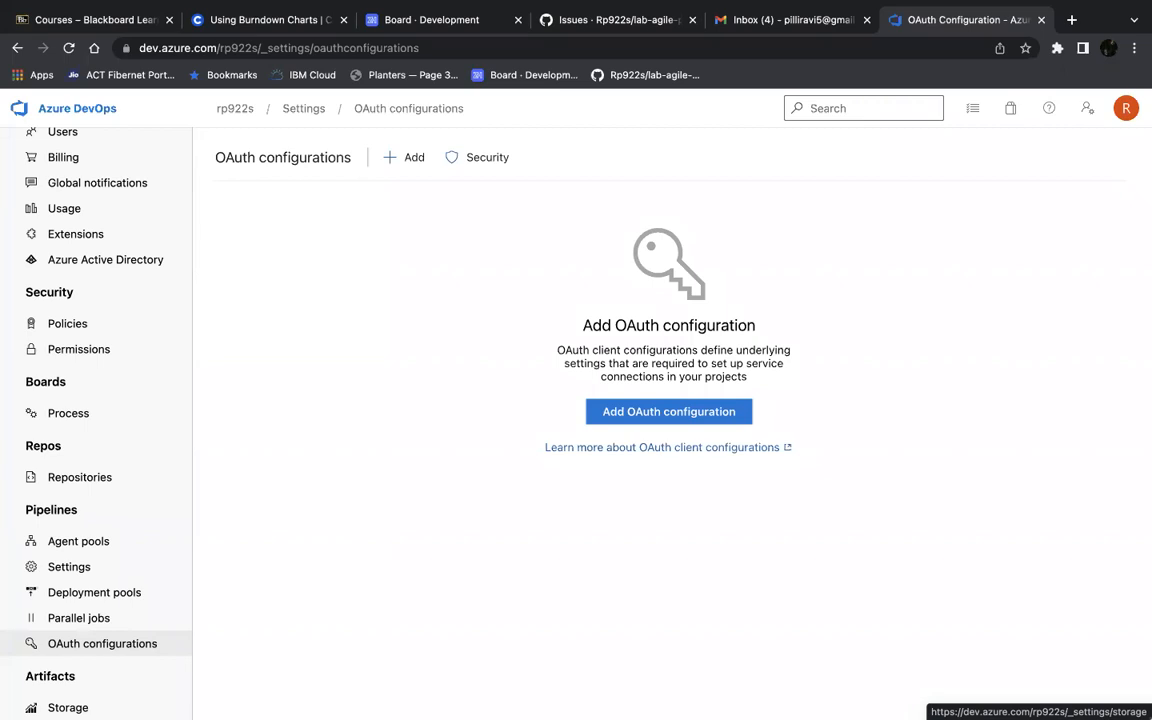
click(68, 707)
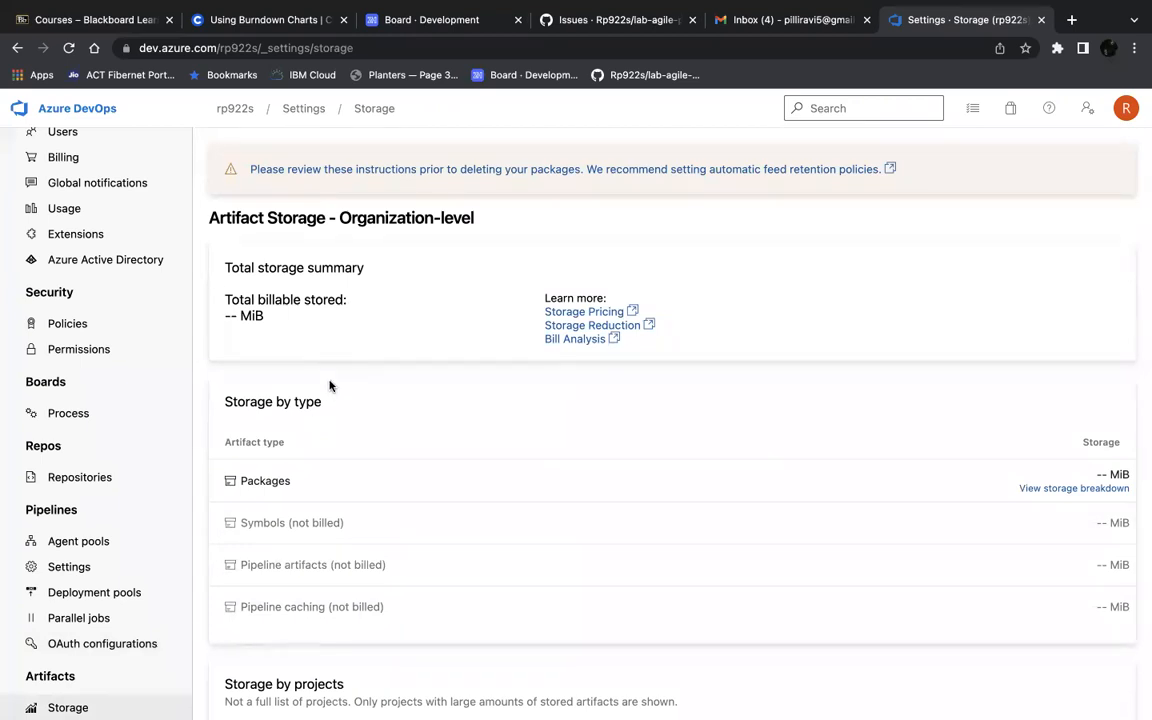
scroll(330, 386, down, 1)
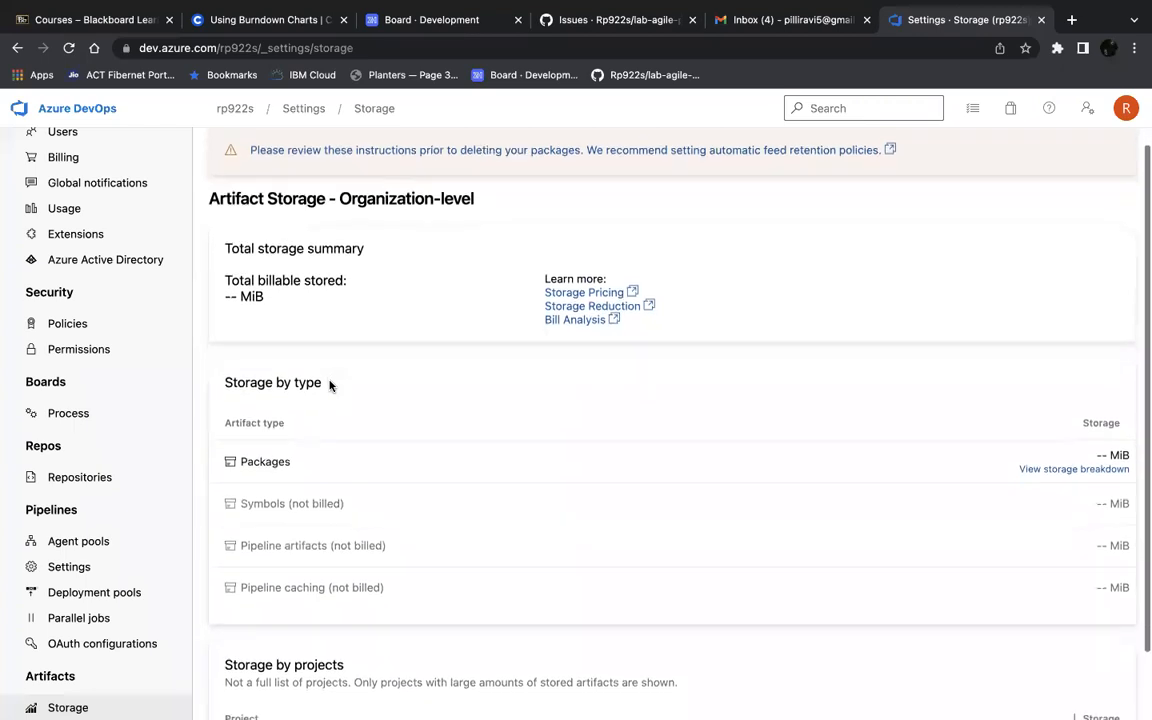
scroll(330, 386, down, 1)
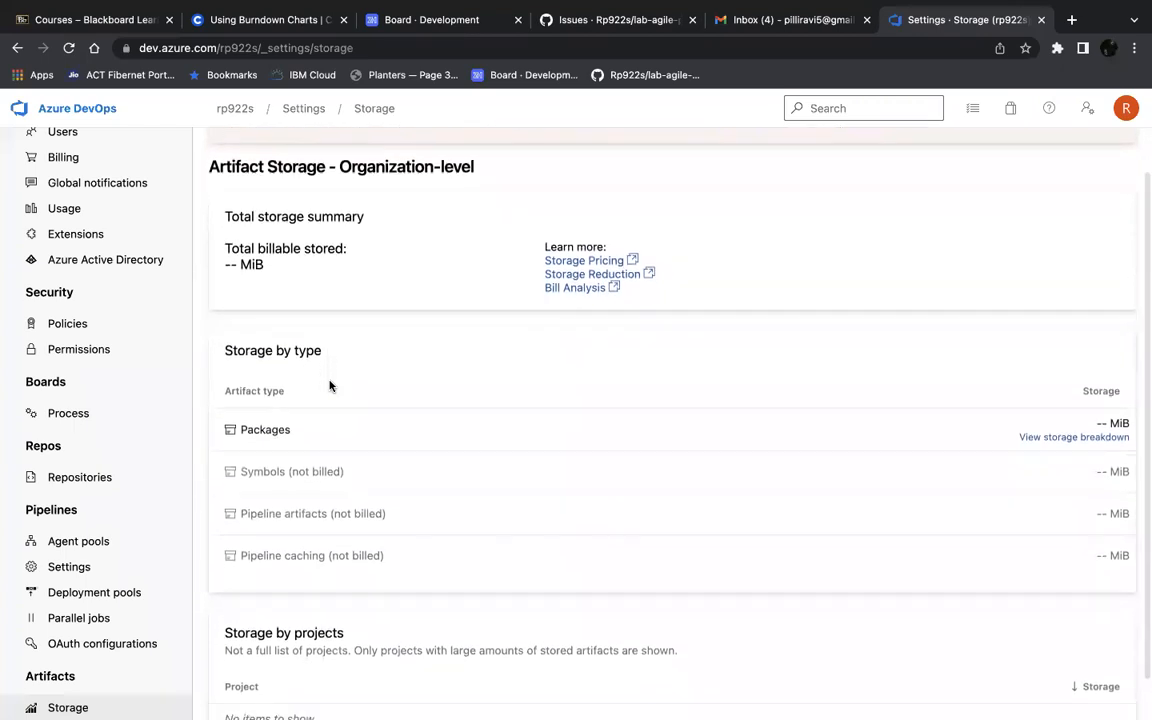
scroll(330, 386, down, 1)
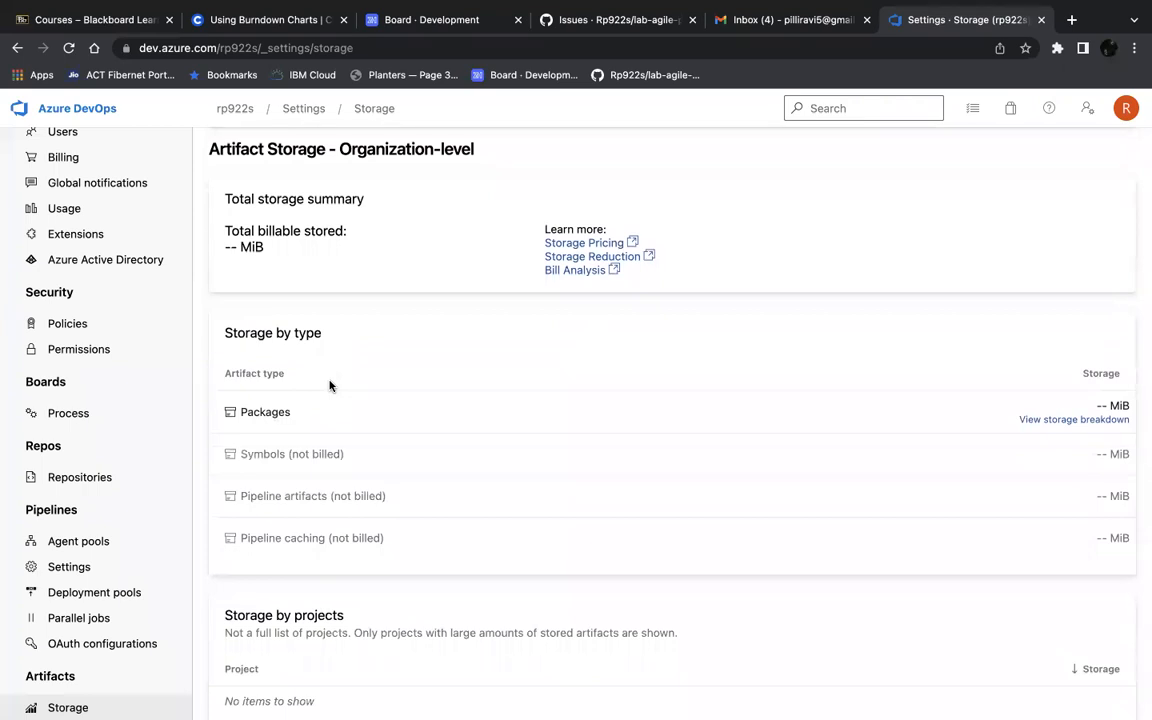
scroll(330, 386, down, 1)
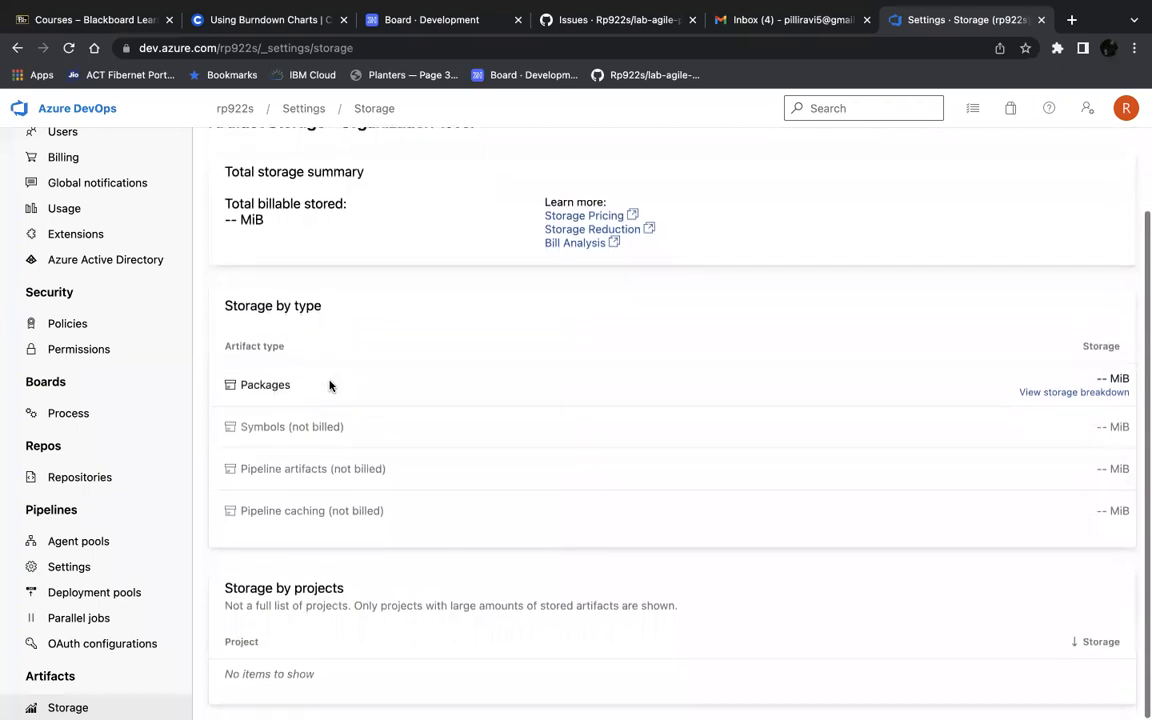
scroll(330, 386, up, 1)
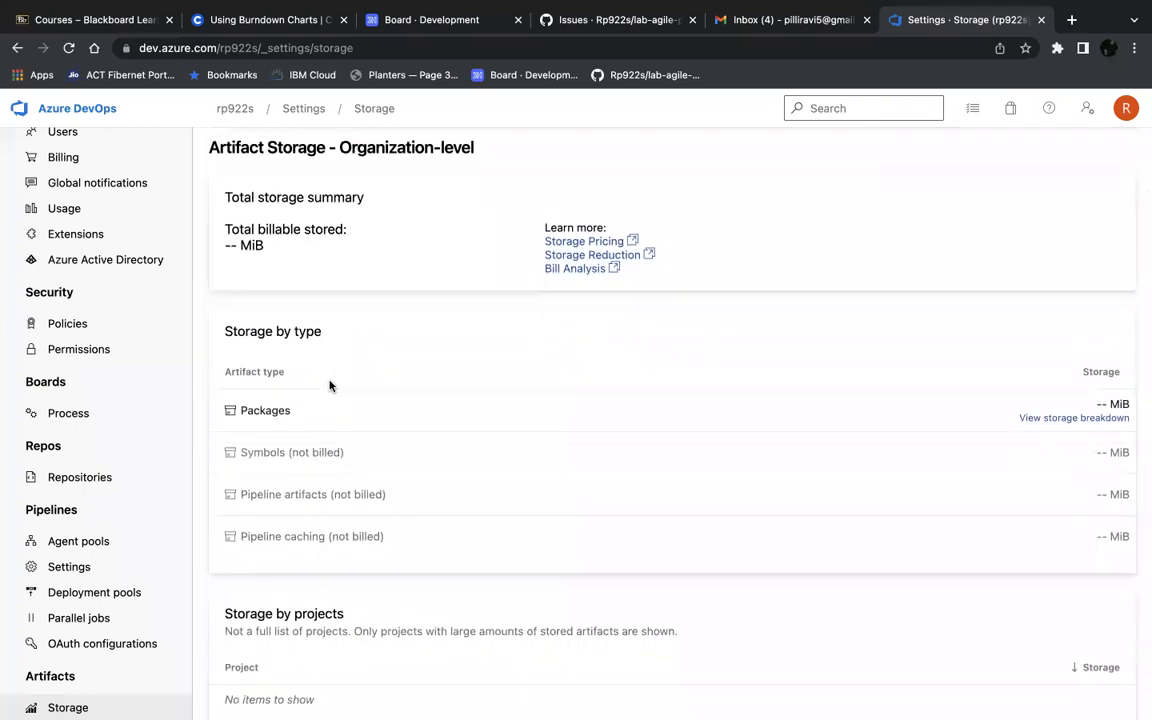
scroll(330, 386, down, 1)
scroll(330, 386, up, 3)
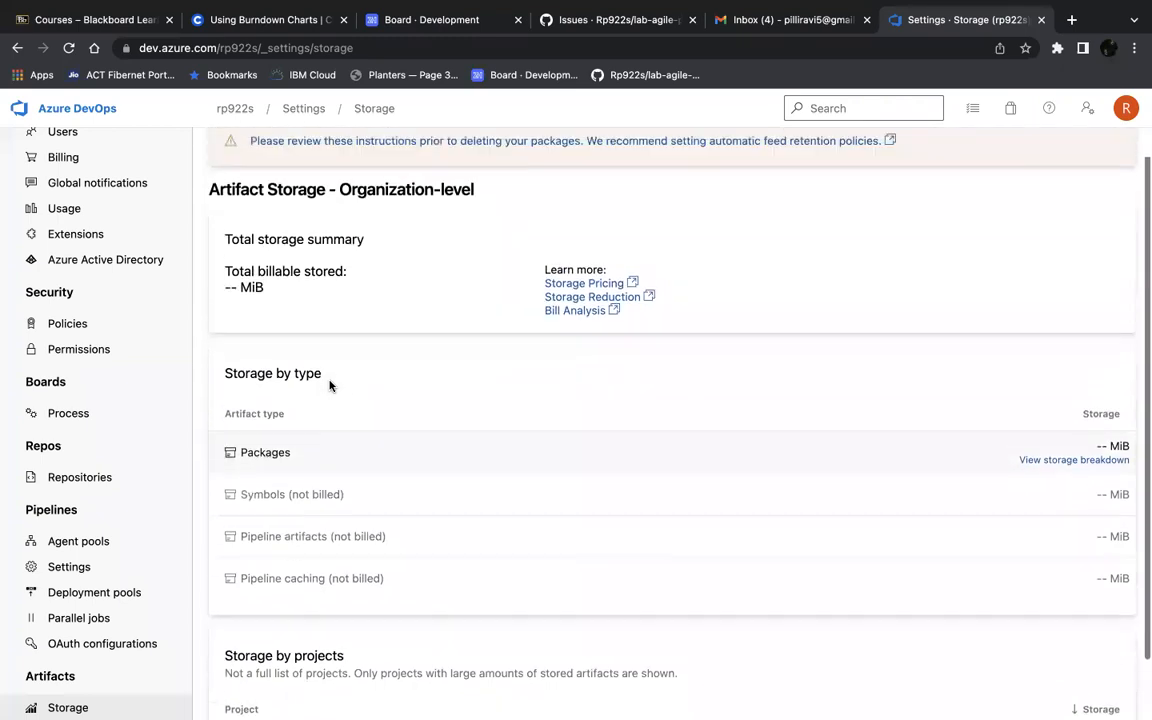
scroll(330, 386, down, 3)
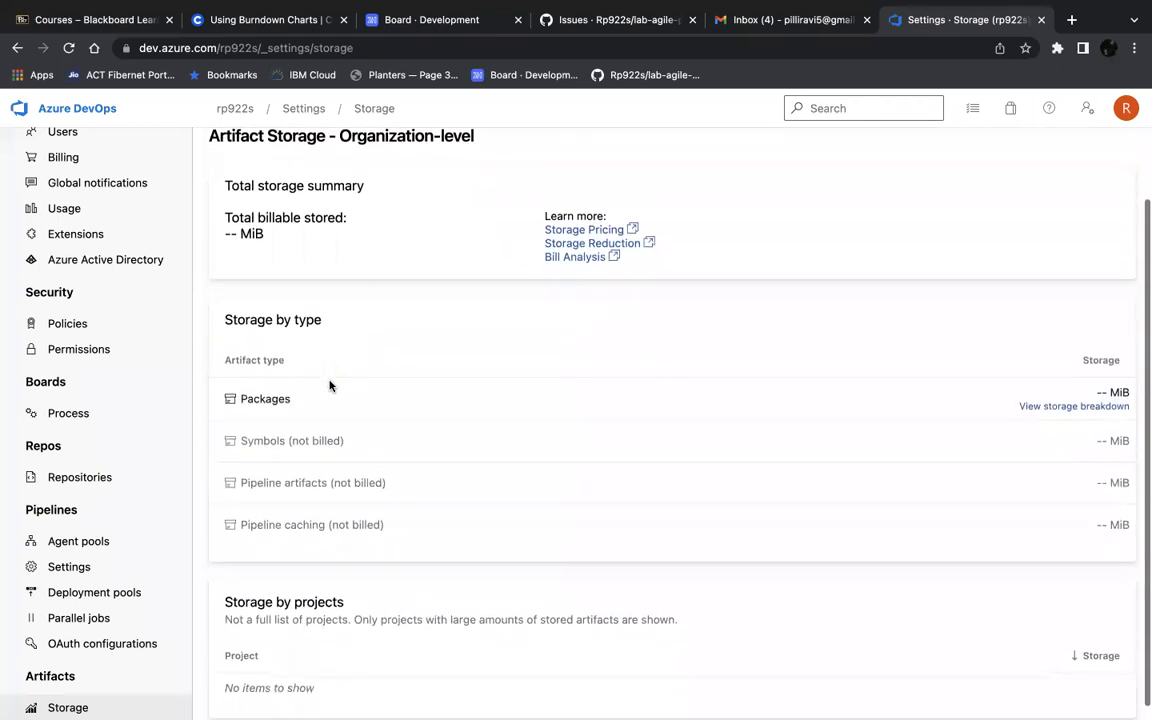
scroll(330, 386, down, 1)
scroll(330, 386, up, 2)
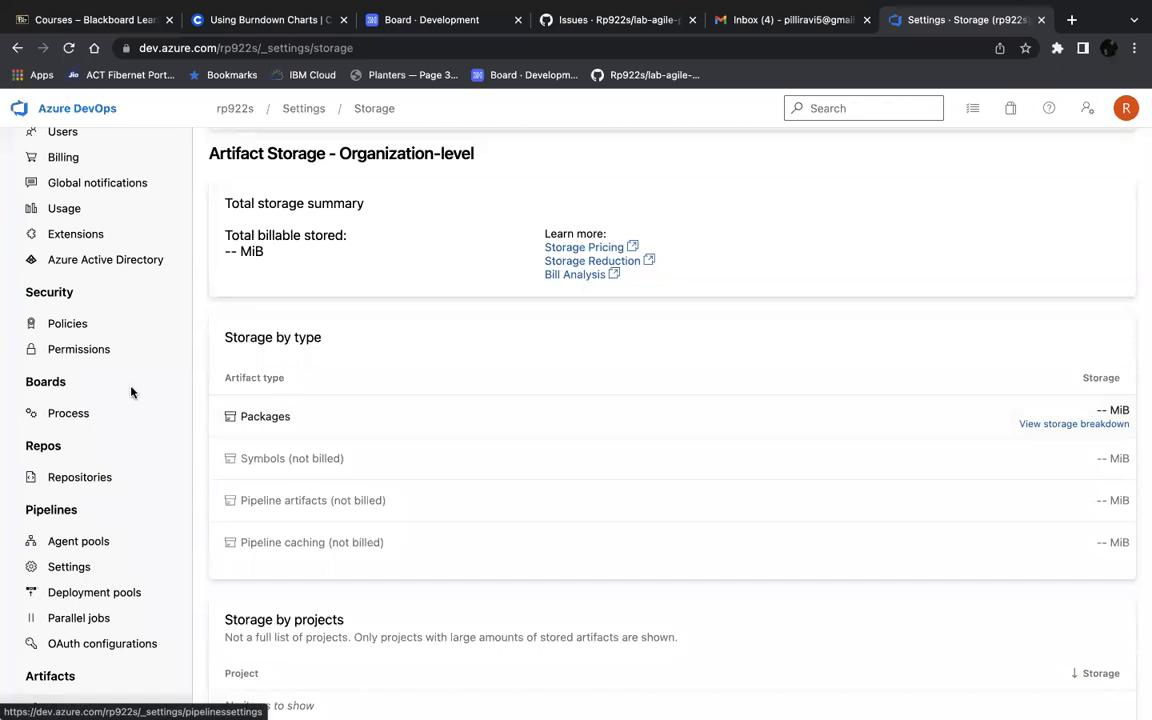
Step: Open the organization overview and return to the organization's list of projects
scroll(128, 314, up, 2)
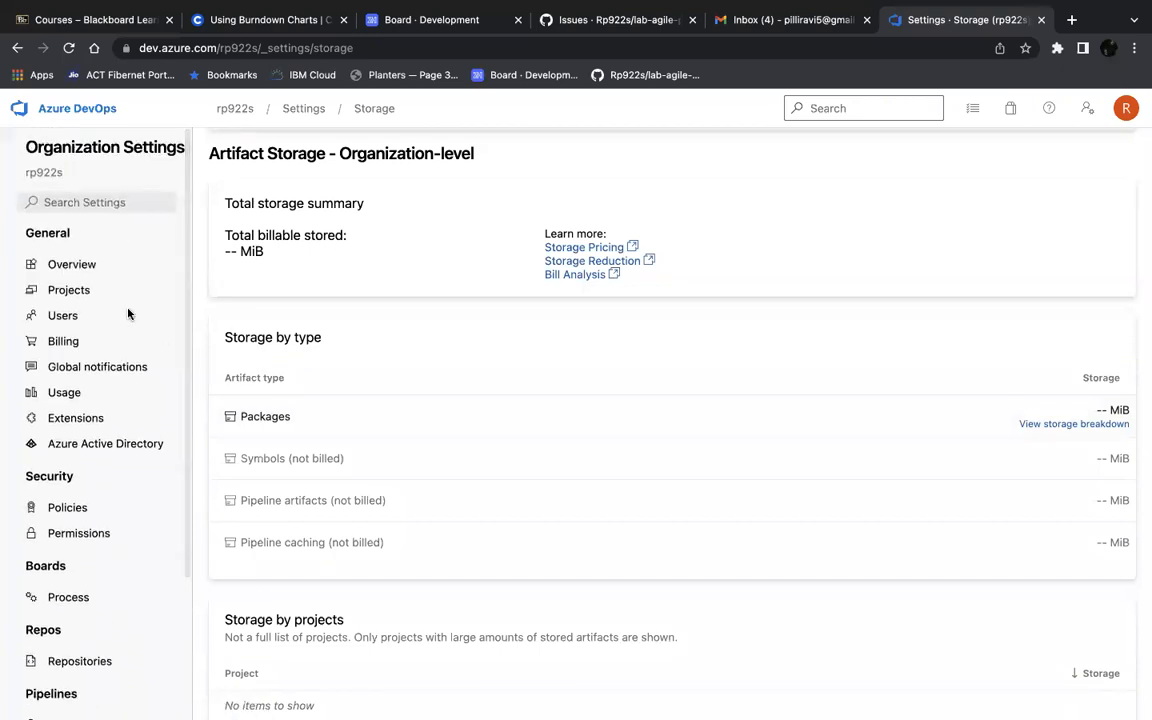
click(298, 114)
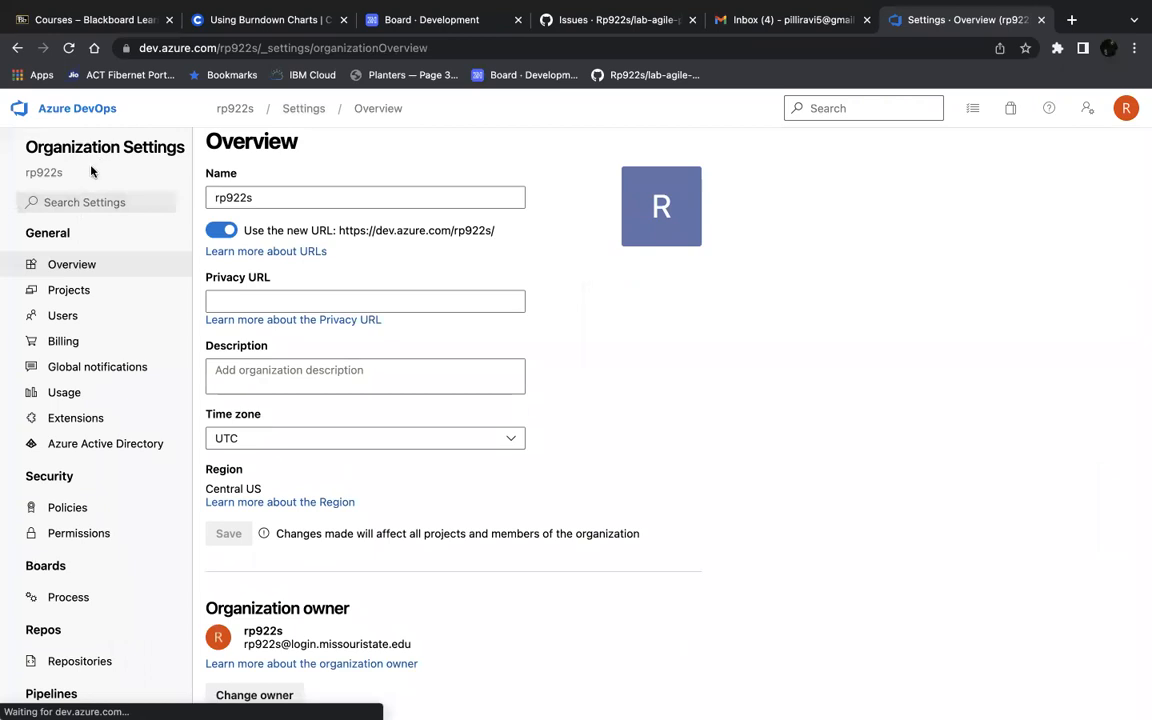
click(98, 119)
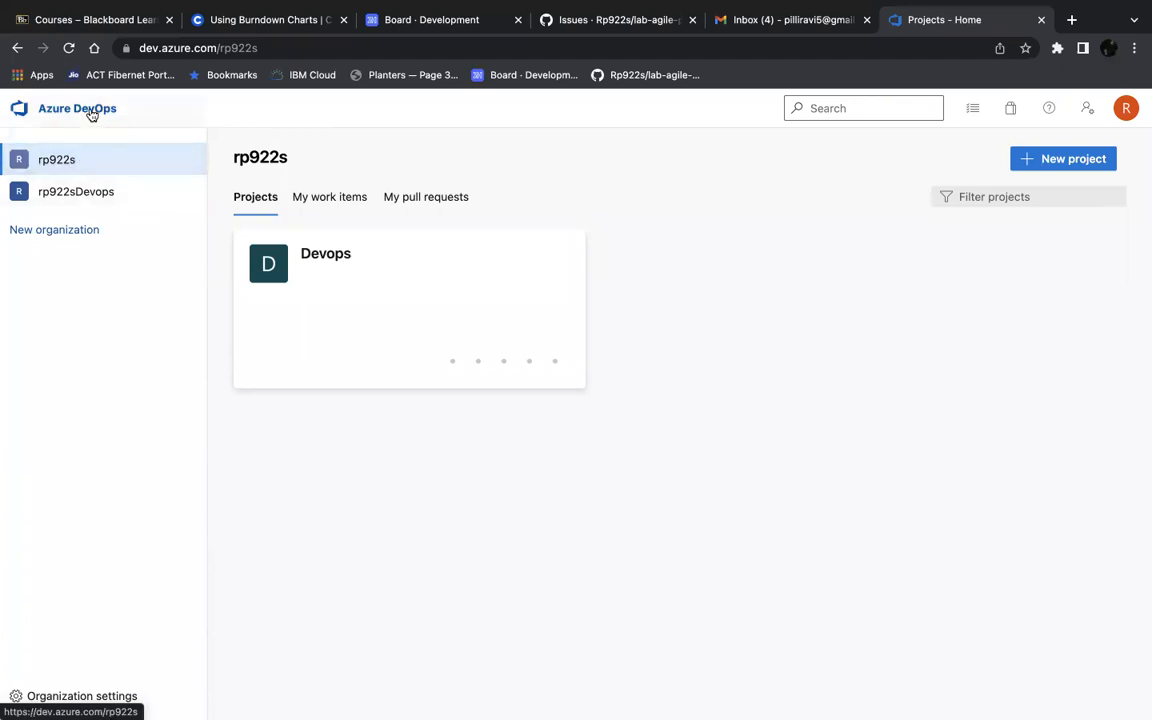
Step: Open the Devops project in the rp922s organization and review the options under Boards, Repos, Pipelines, Test Plans and Artifacts
click(64, 165)
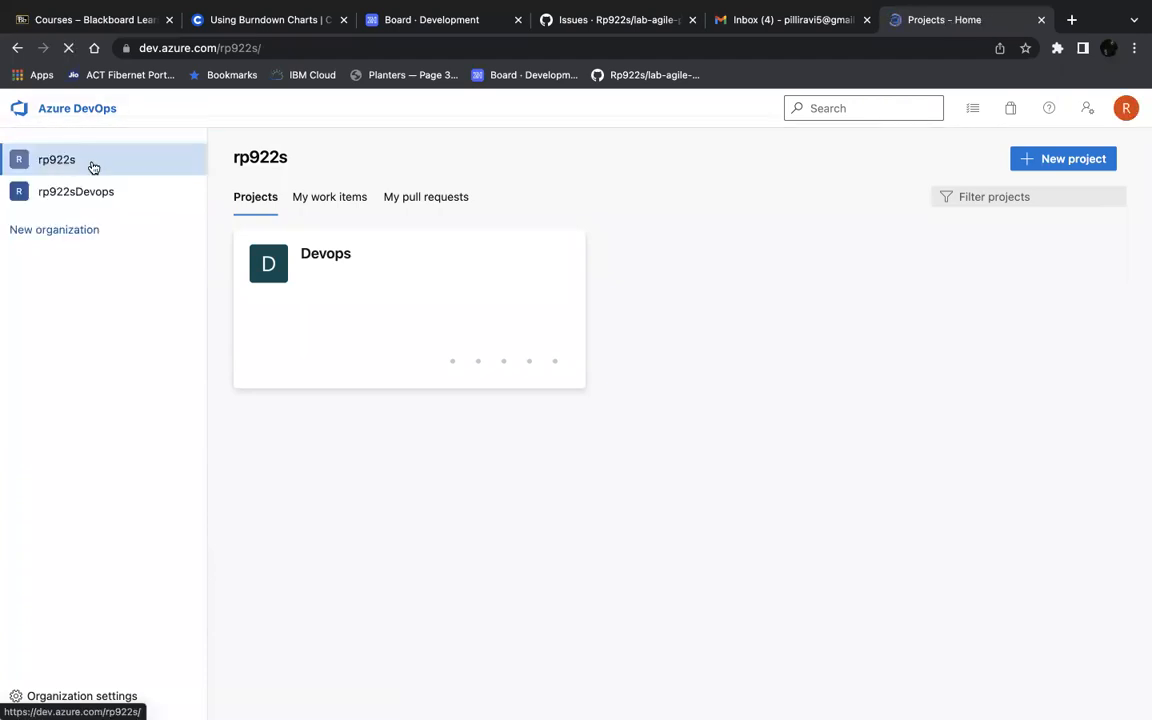
click(311, 255)
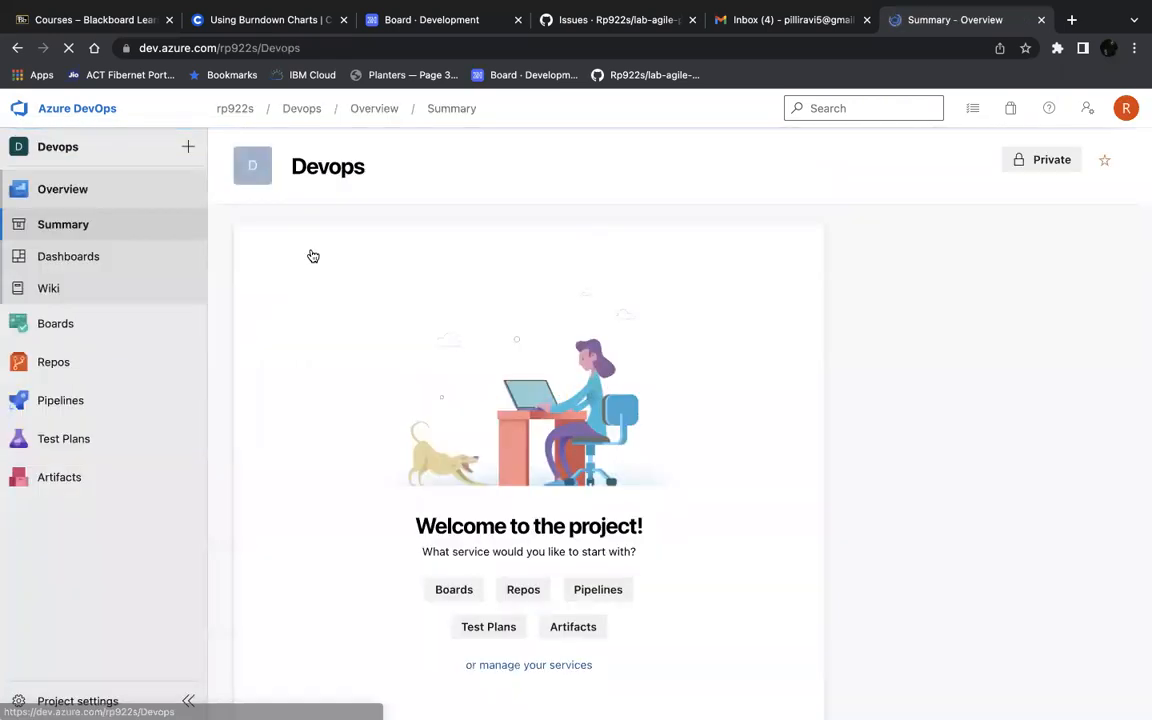
mouse_move(120, 456)
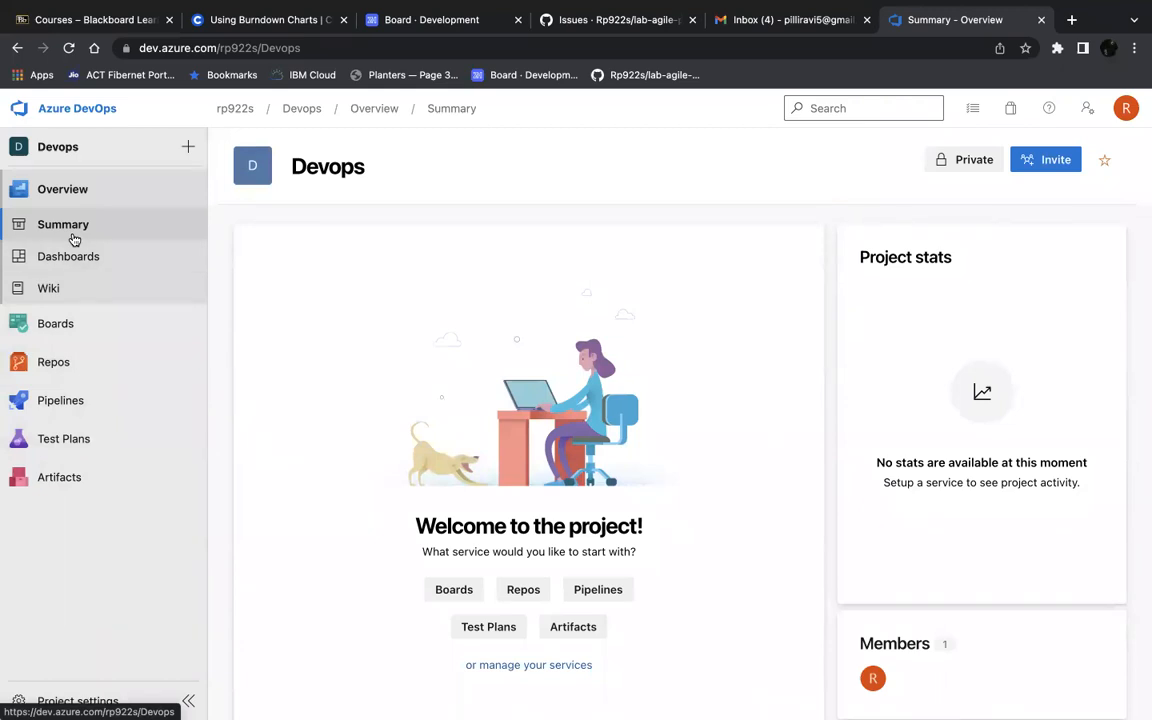
mouse_move(61, 333)
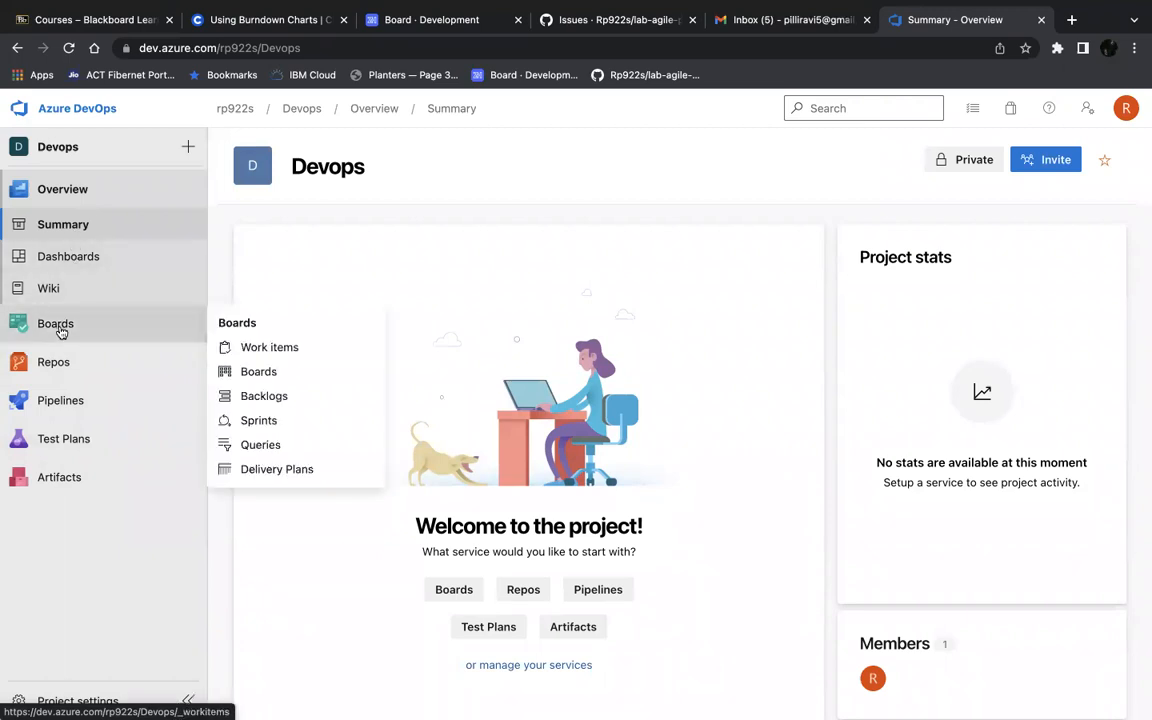
mouse_move(61, 365)
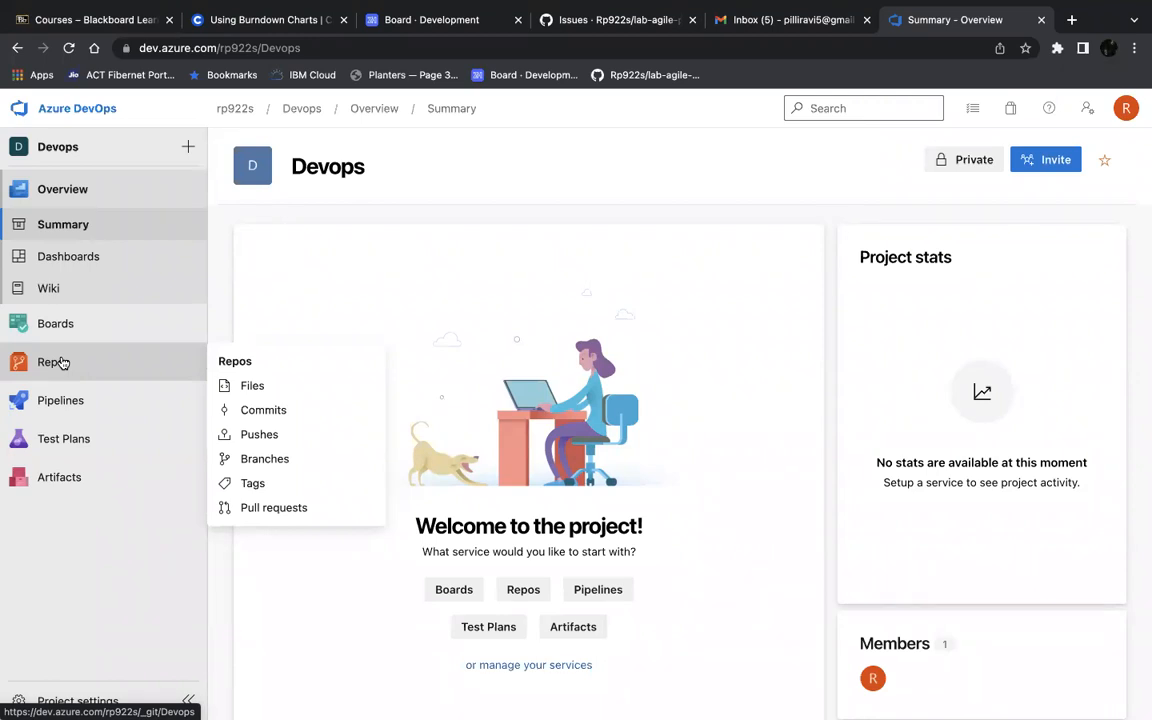
mouse_move(63, 401)
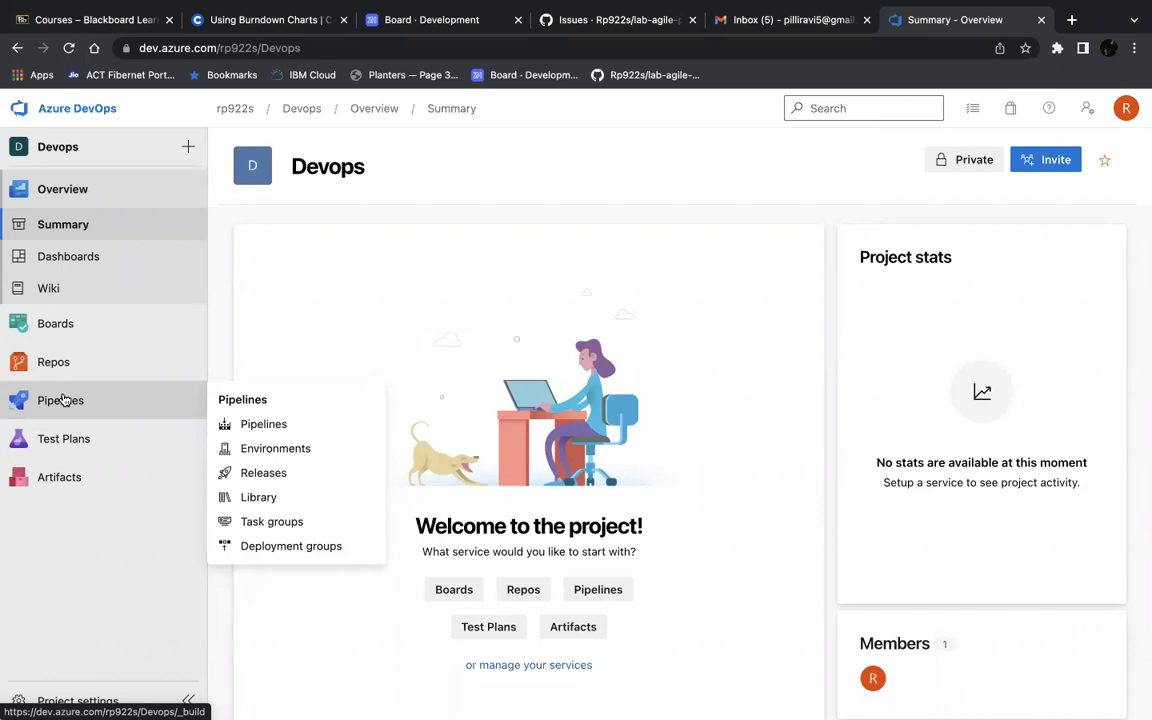
mouse_move(67, 441)
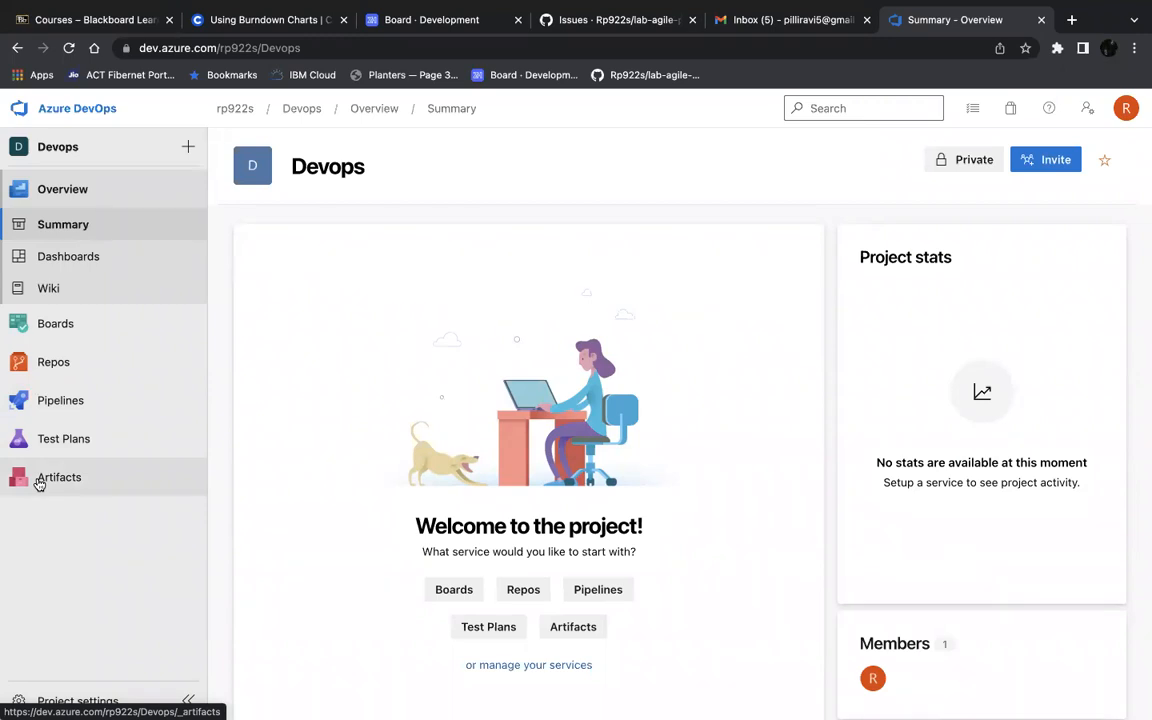
mouse_move(75, 345)
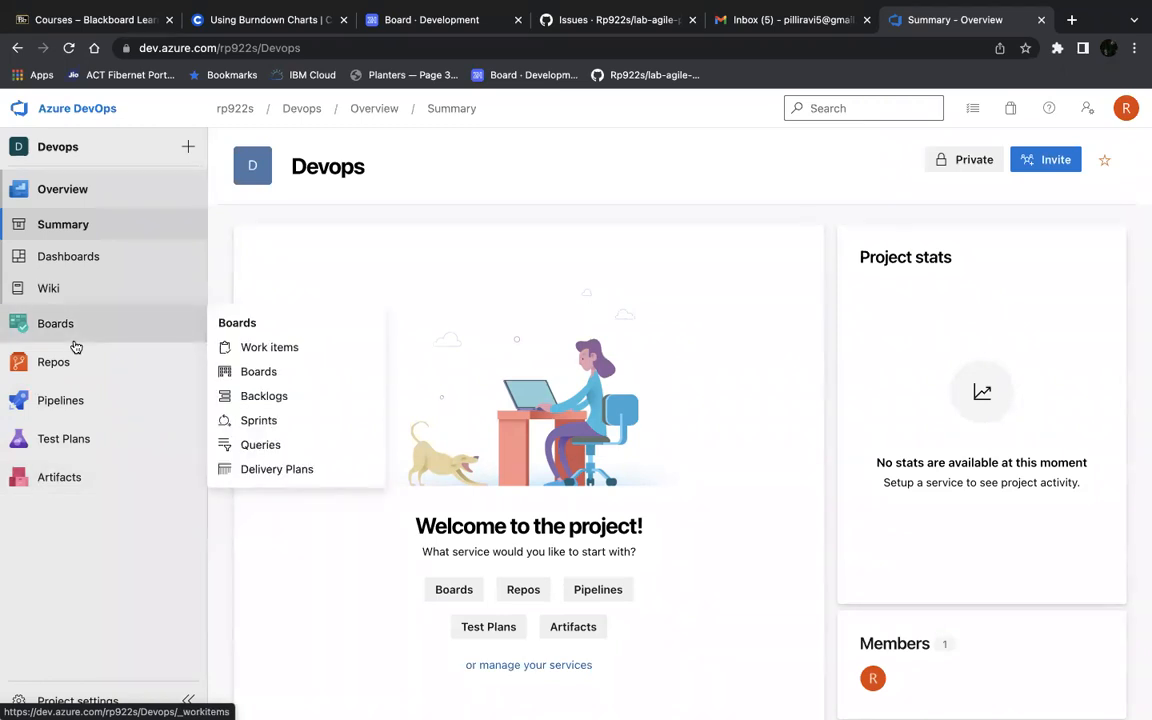
Step: Take a brief look at the project's dashboard, and examine the project summary with its services, stats and members
click(80, 255)
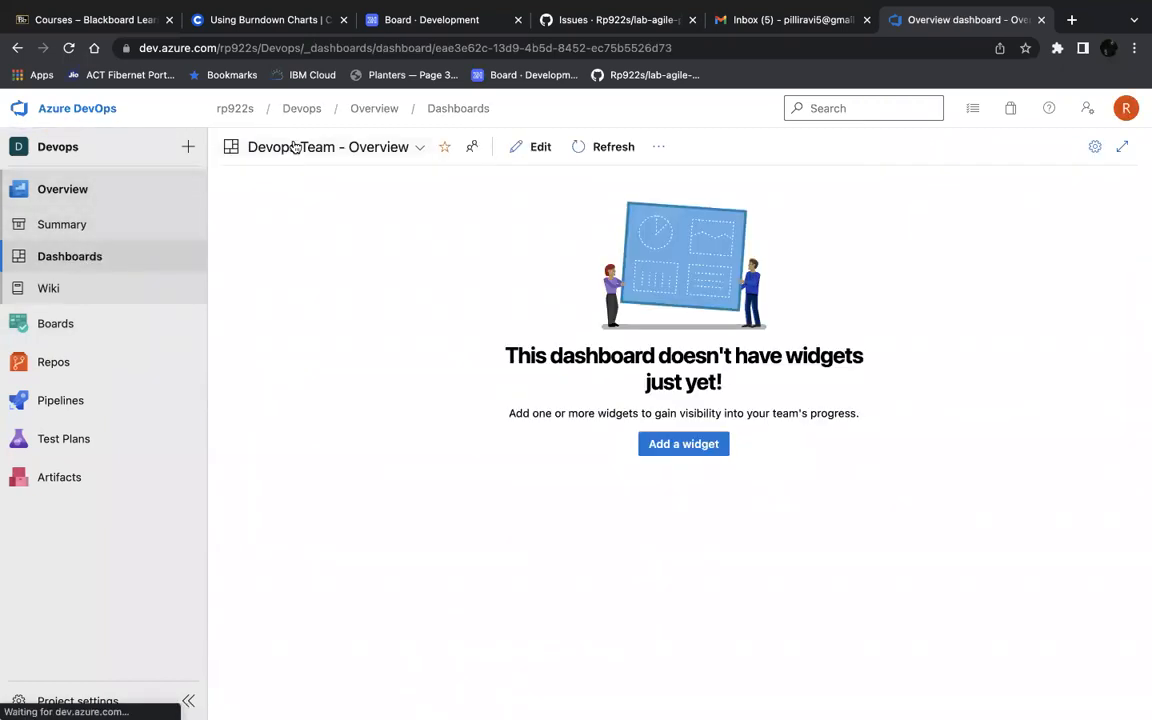
click(69, 225)
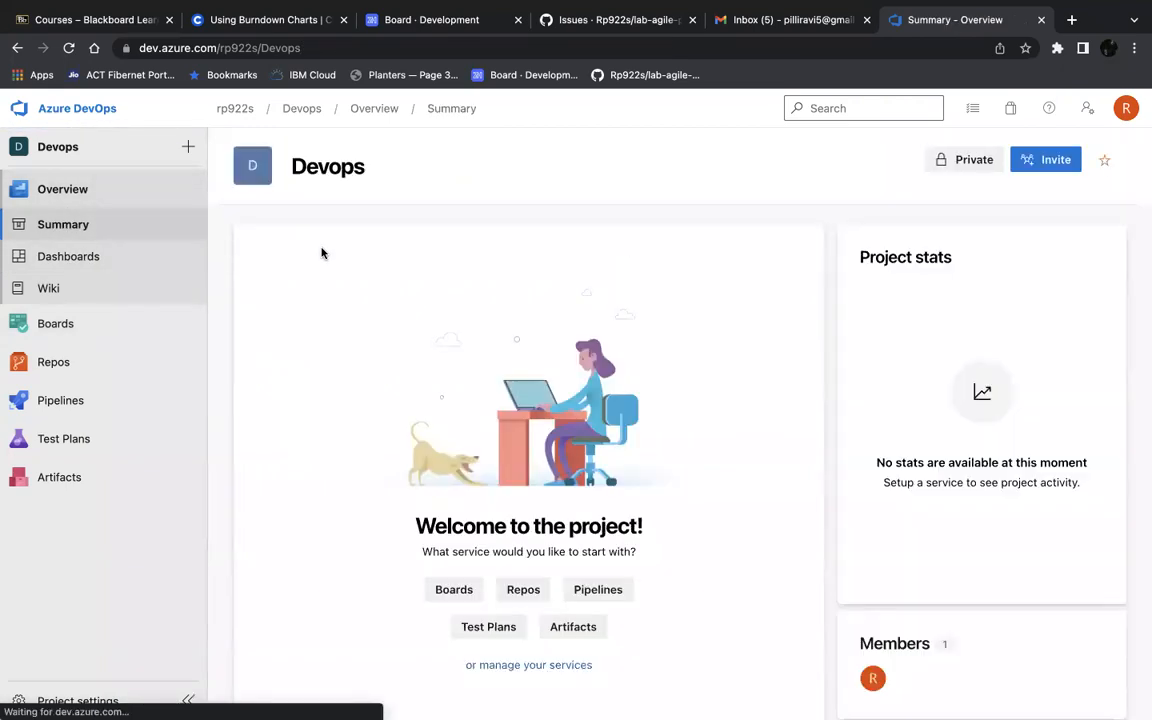
scroll(321, 253, down, 1)
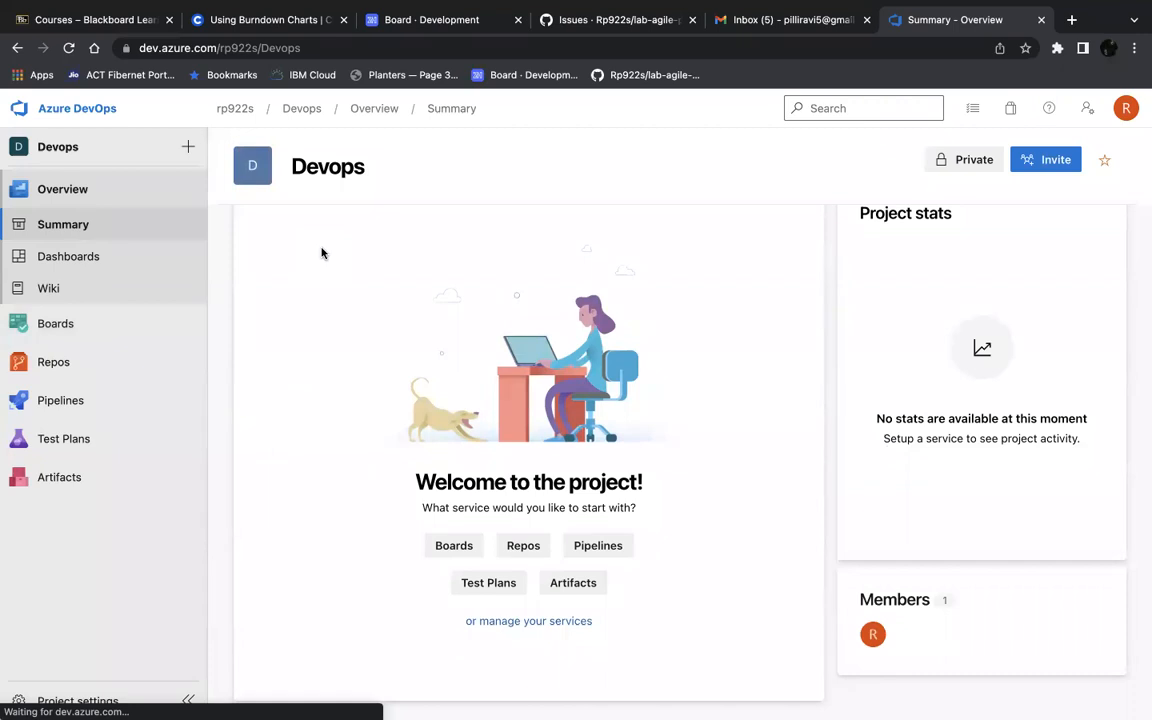
scroll(321, 253, up, 1)
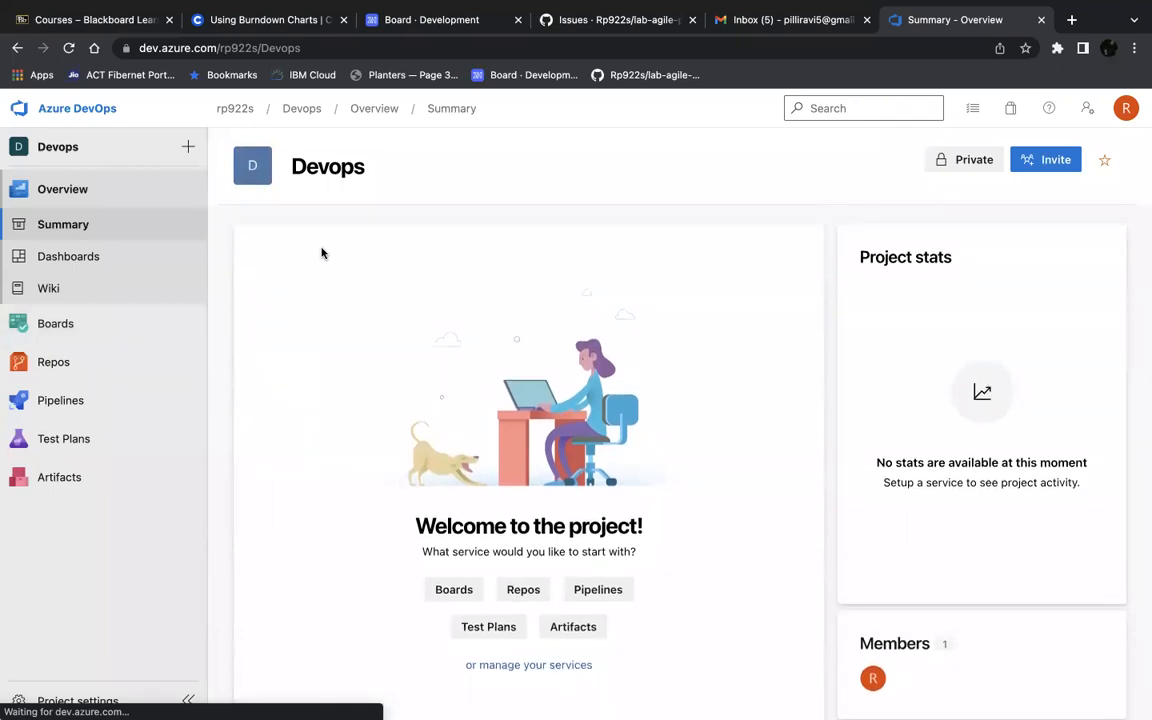
scroll(321, 253, down, 1)
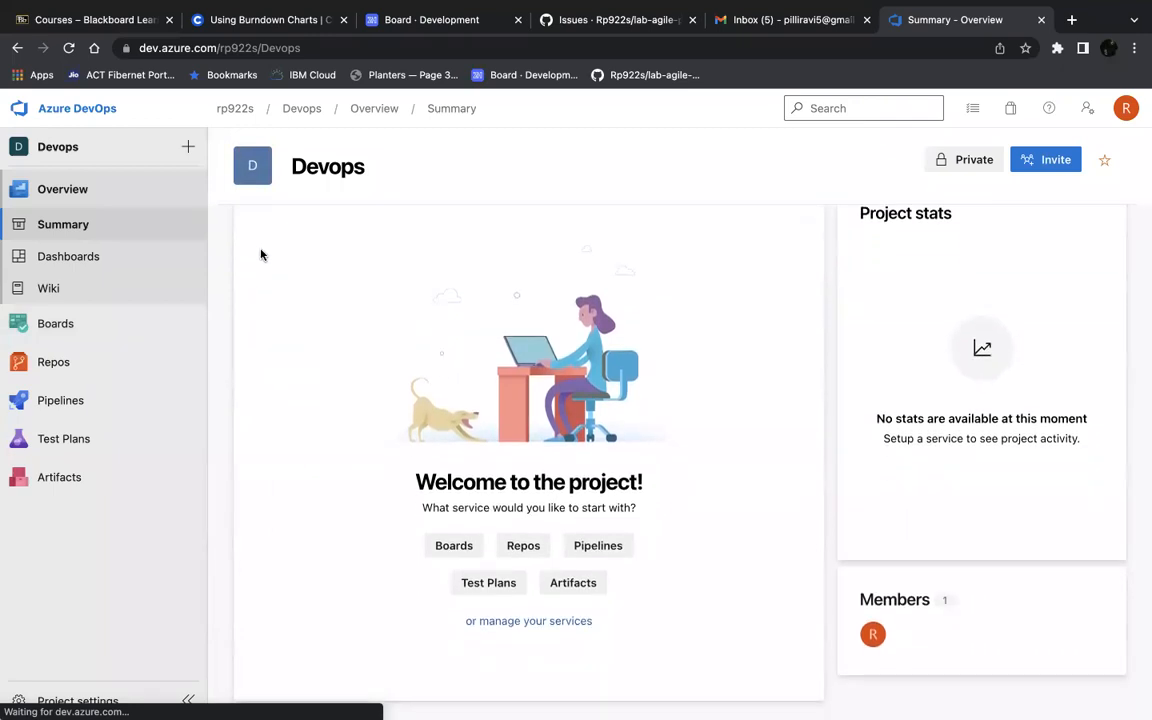
Step: Add the Assigned to Me widget to the empty Devops Team overview dashboard and finish editing it
click(51, 260)
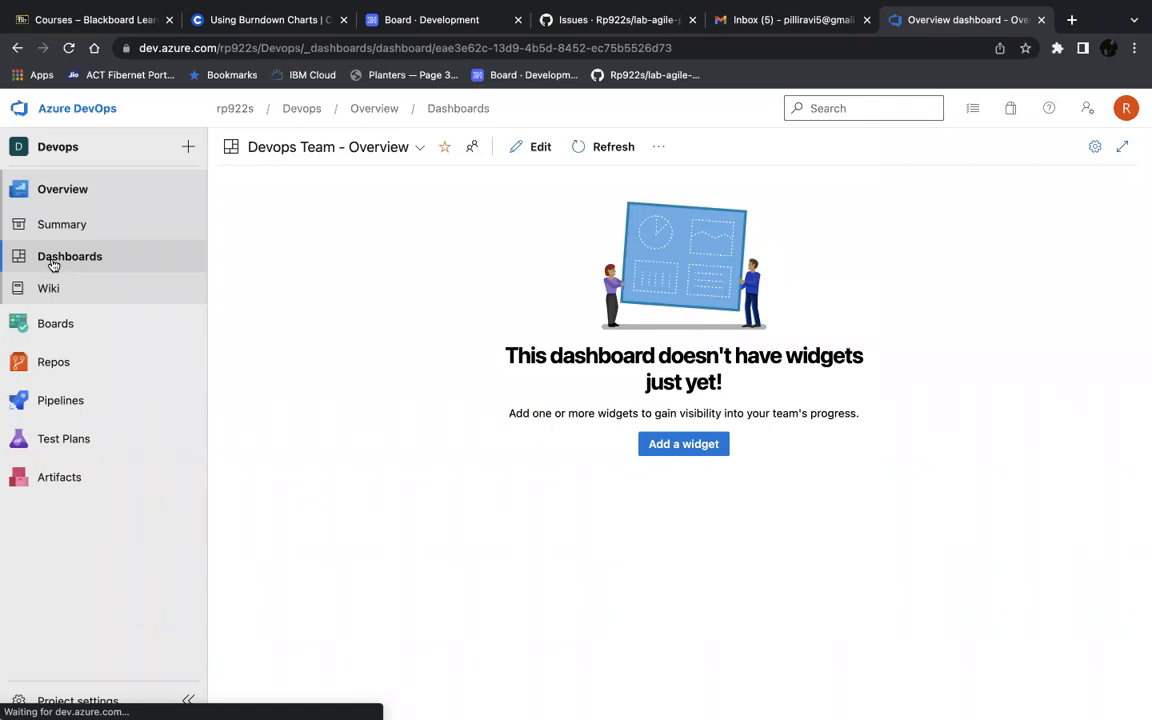
click(658, 444)
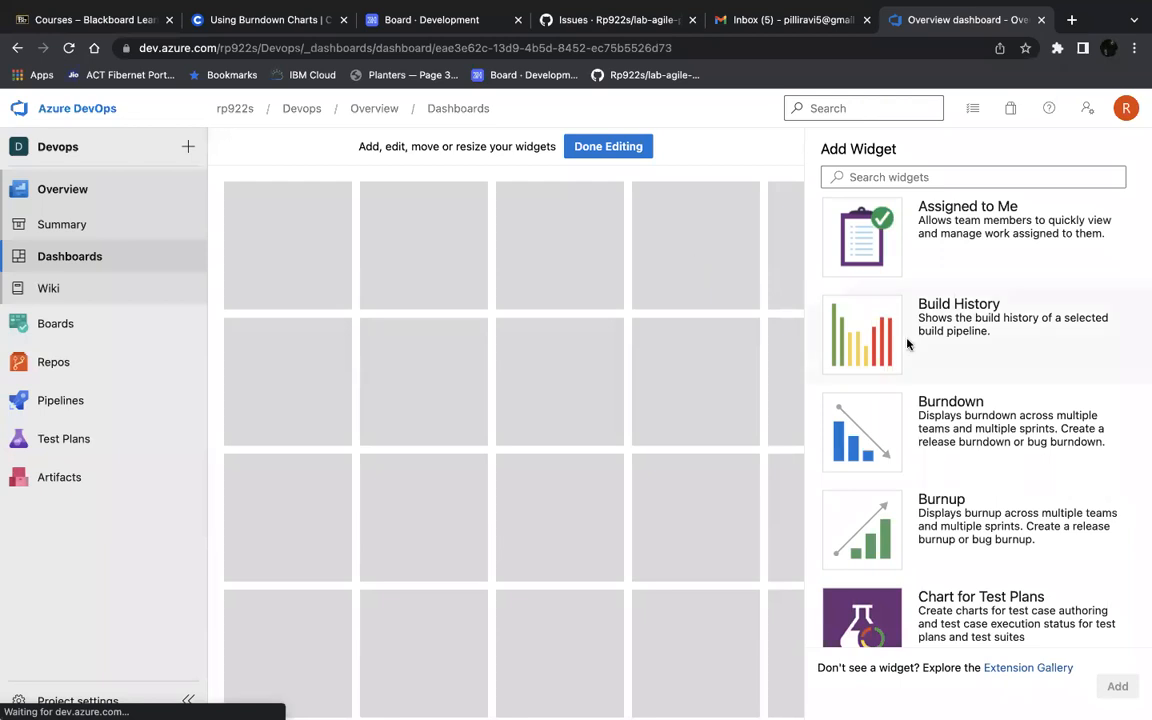
scroll(906, 342, down, 2)
scroll(908, 343, down, 6)
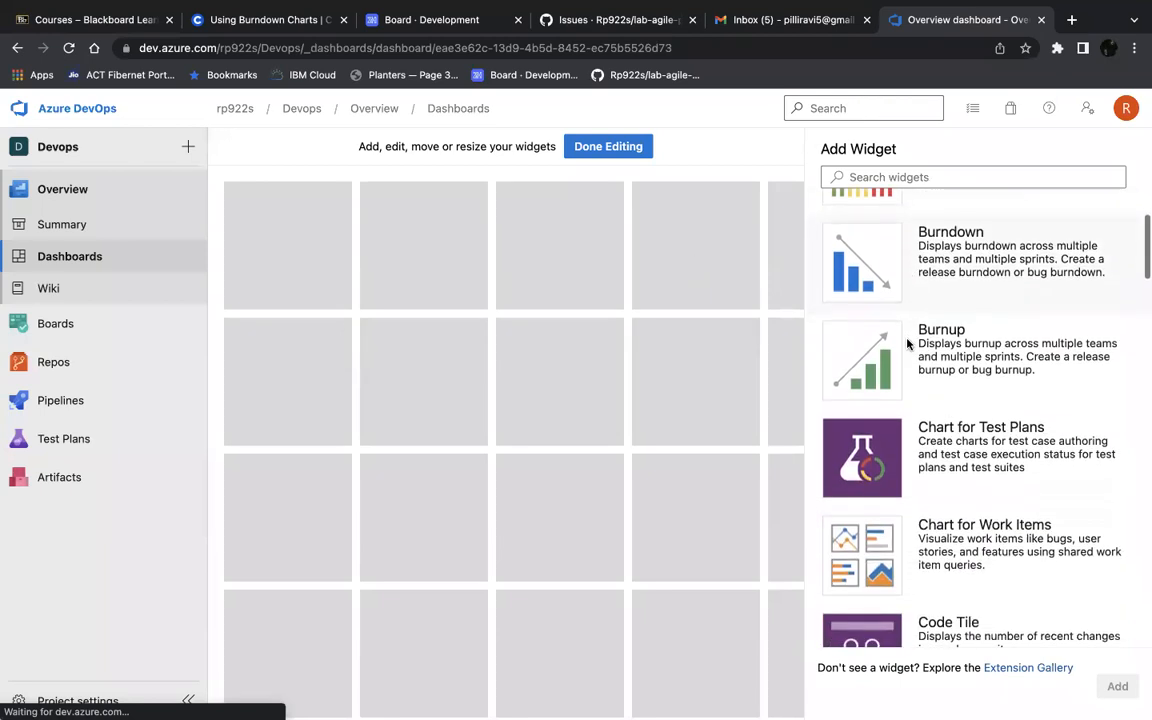
scroll(907, 343, up, 8)
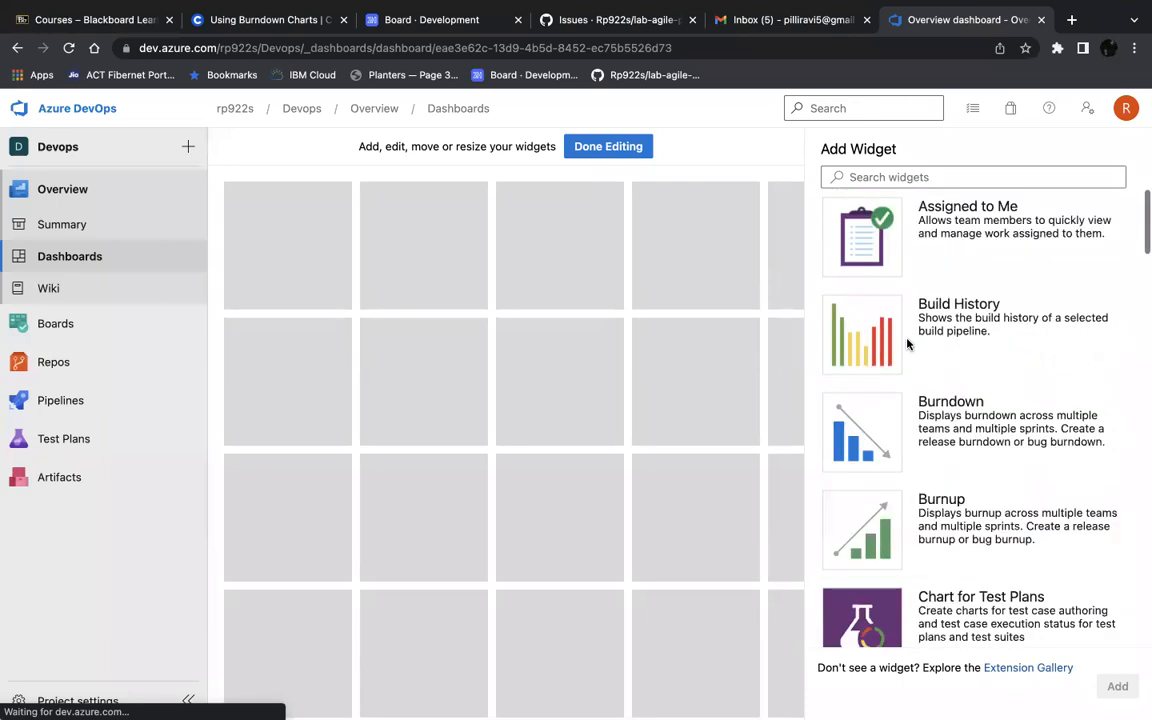
scroll(907, 343, down, 3)
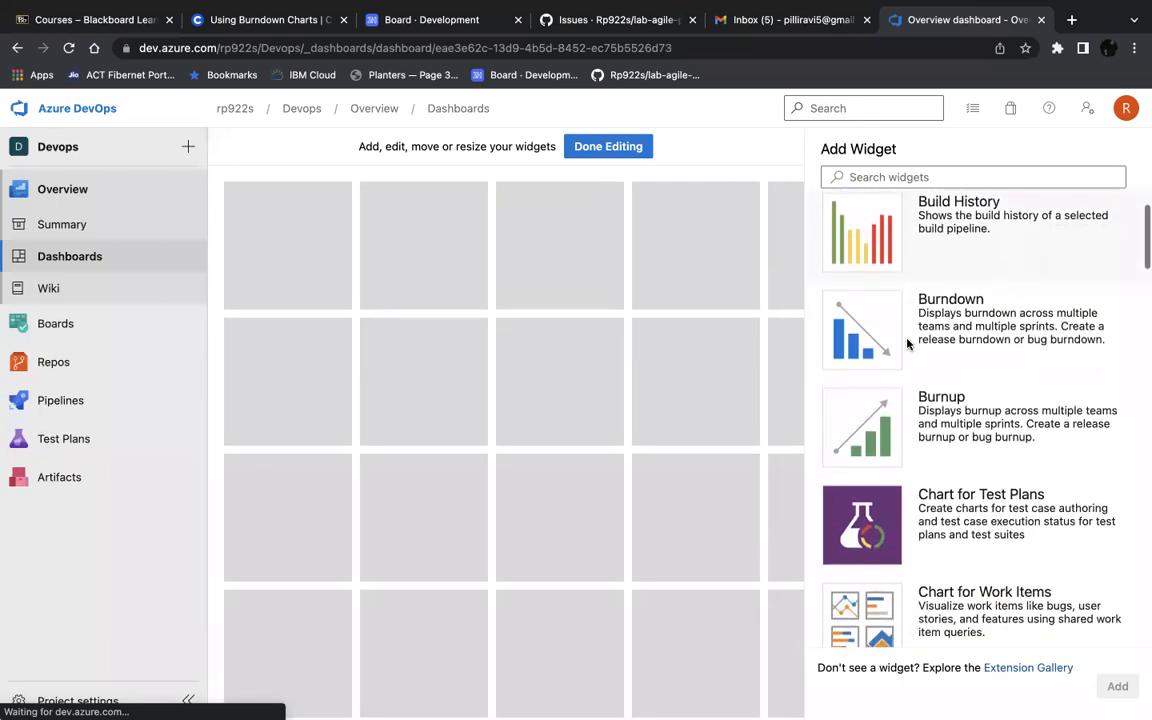
scroll(908, 343, down, 3)
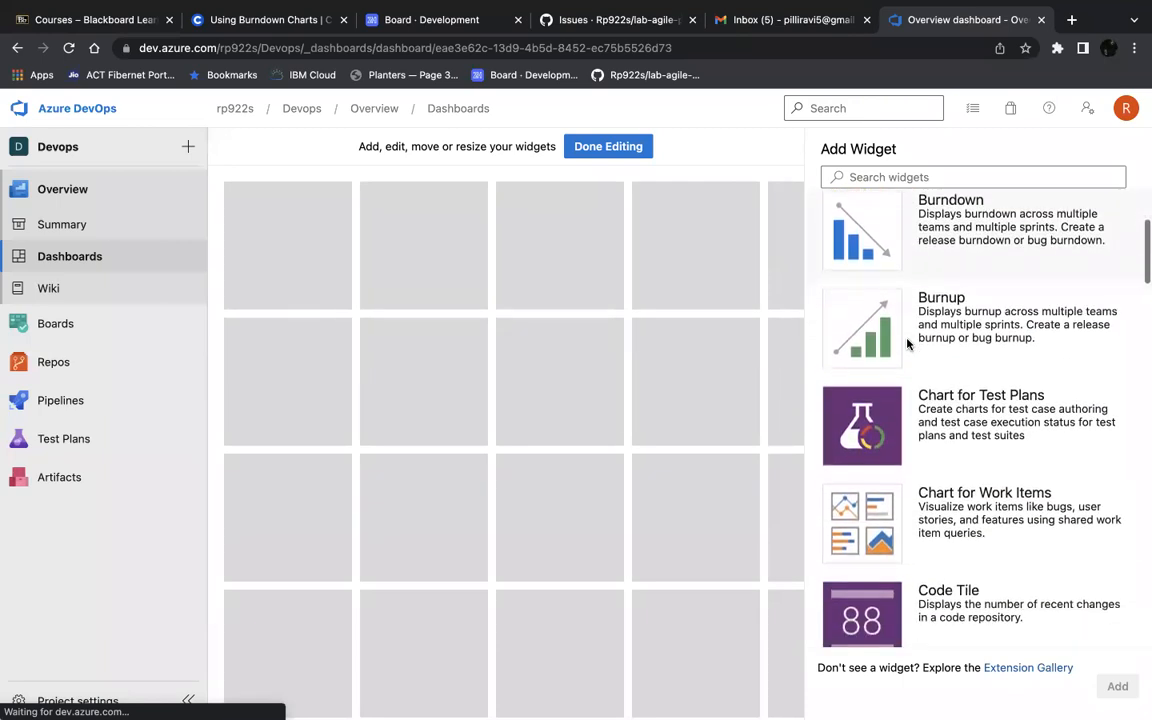
scroll(907, 343, down, 2)
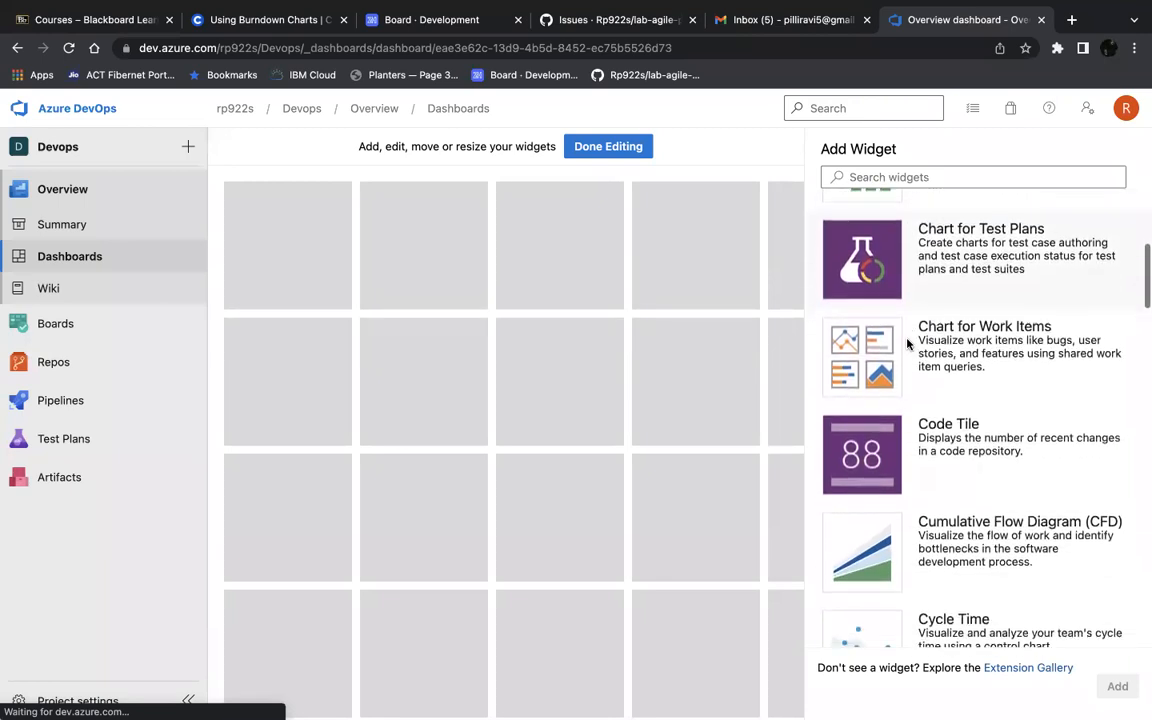
scroll(907, 343, up, 8)
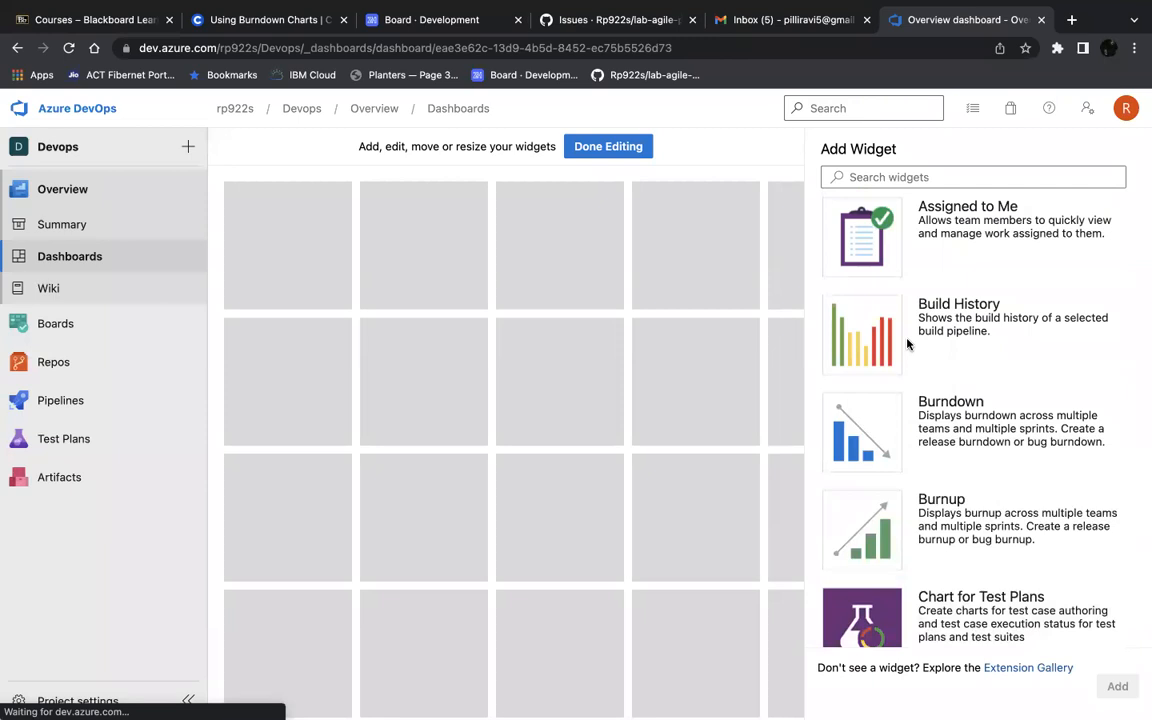
click(882, 236)
click(1124, 687)
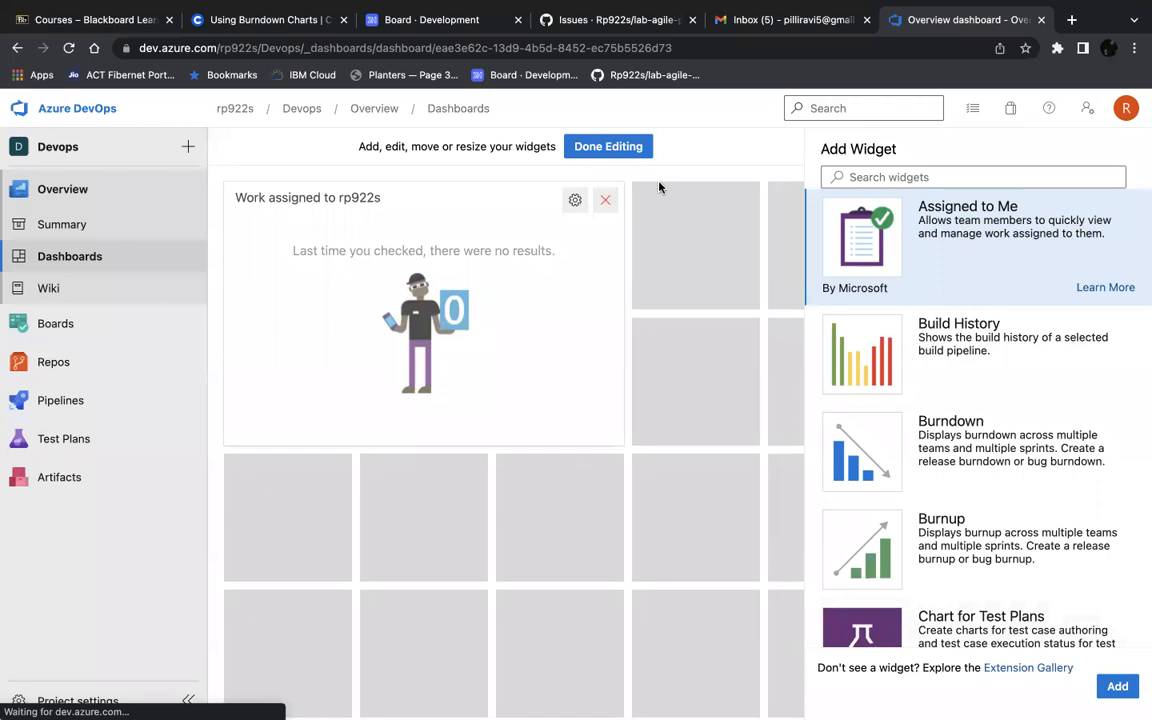
click(608, 147)
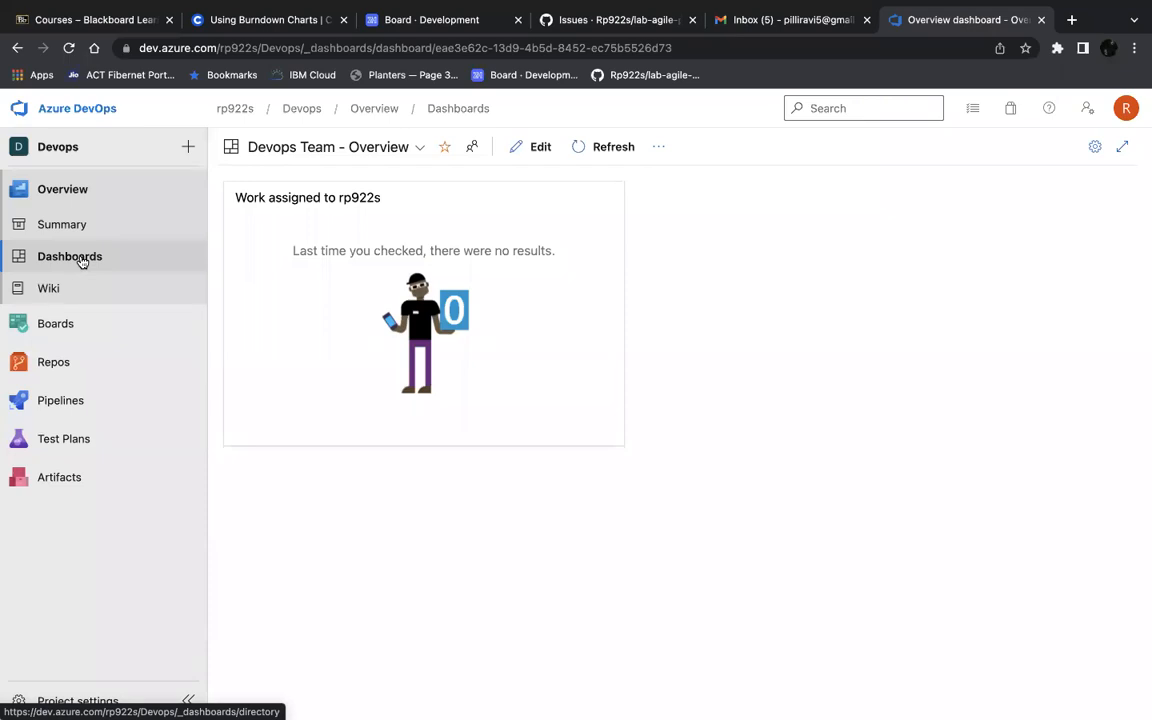
Step: Examine the other widgets available for the team dashboard, down to Lead Time, leave editing, and open the project's wiki
click(82, 258)
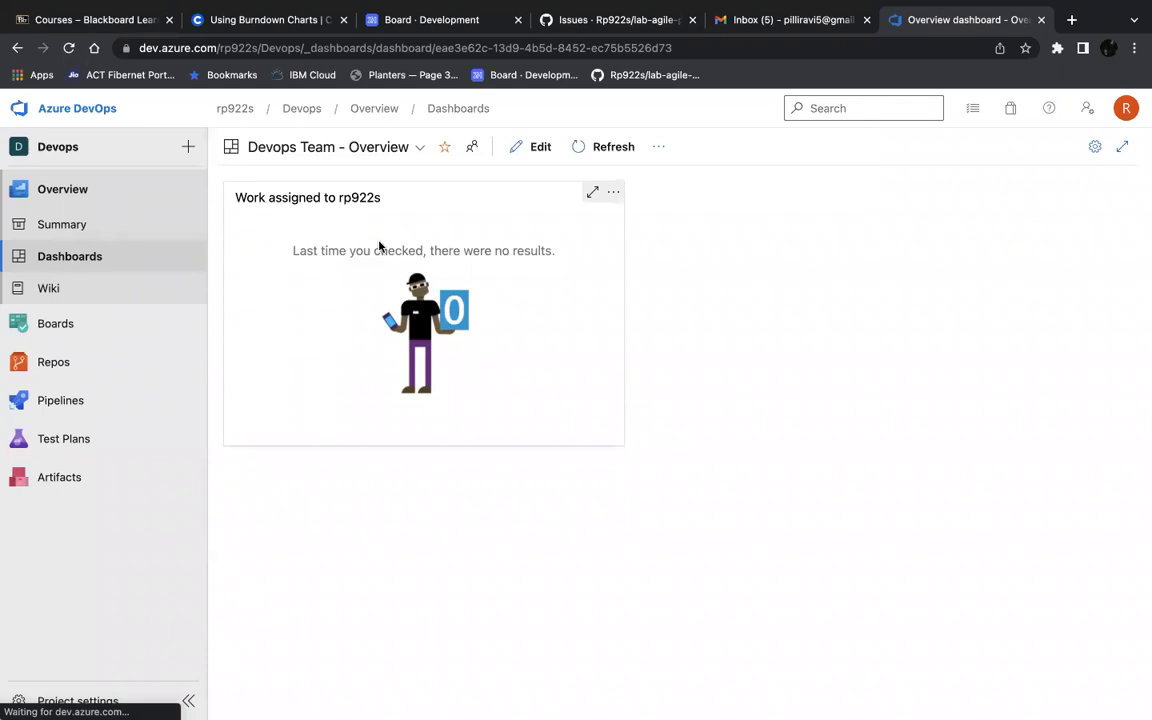
click(535, 148)
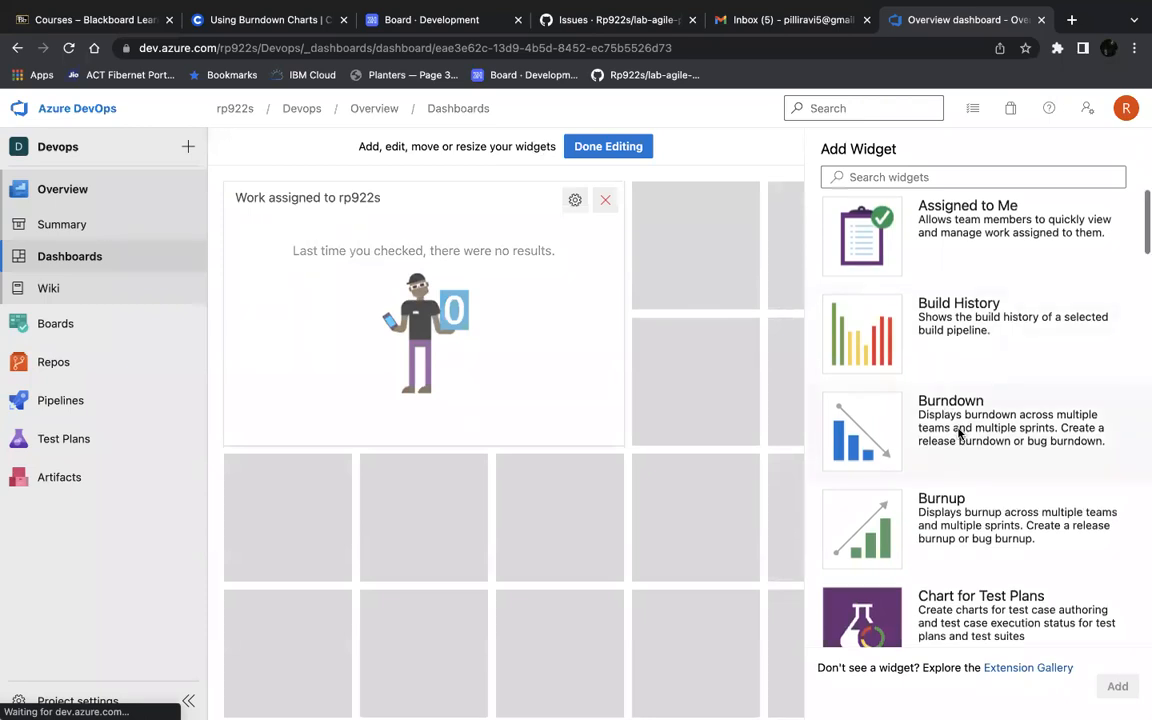
scroll(958, 432, down, 5)
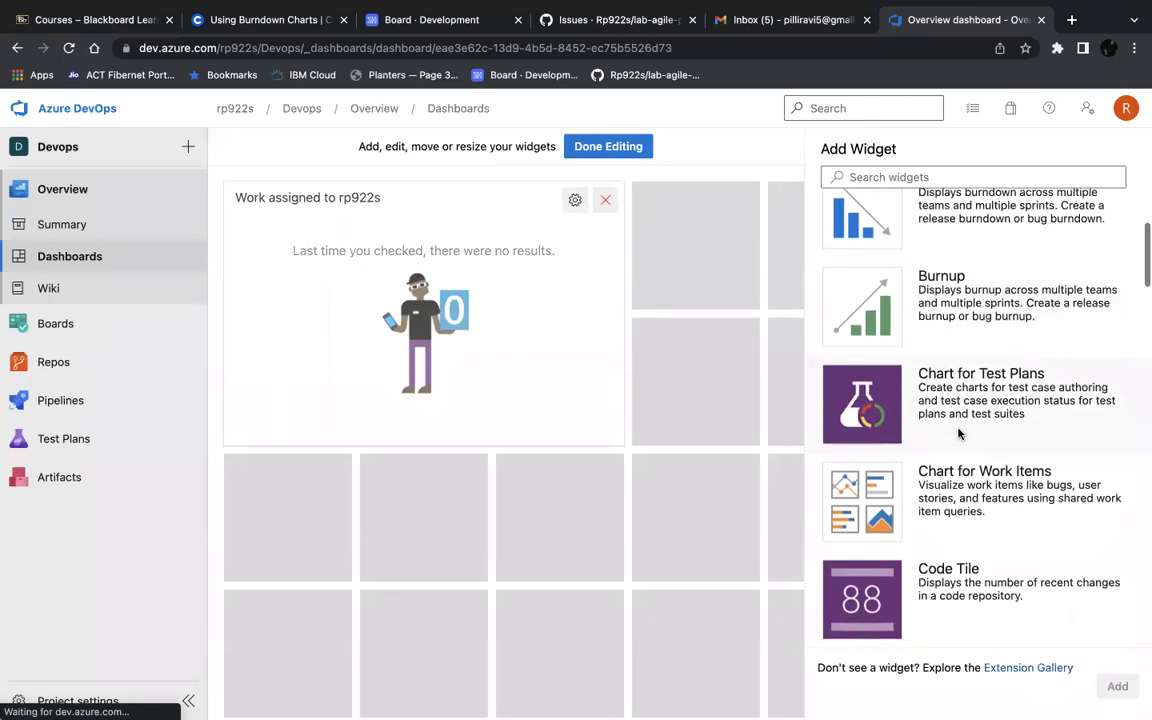
scroll(958, 434, down, 1)
scroll(960, 382, up, 3)
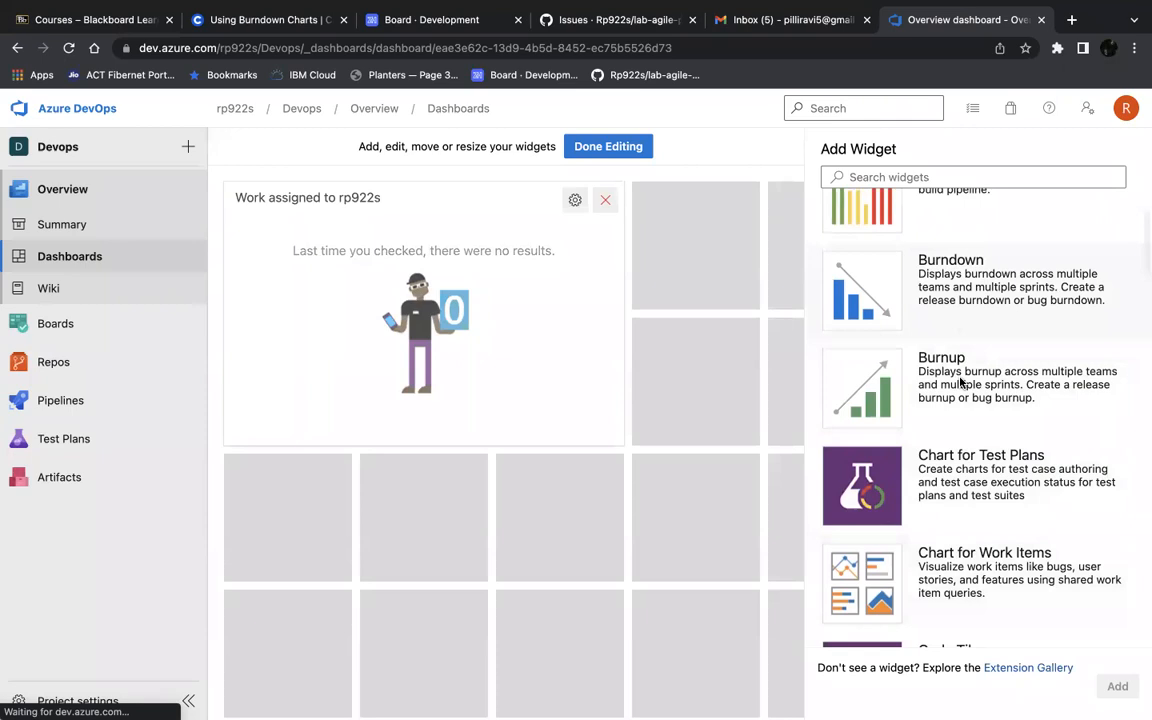
scroll(959, 478, down, 2)
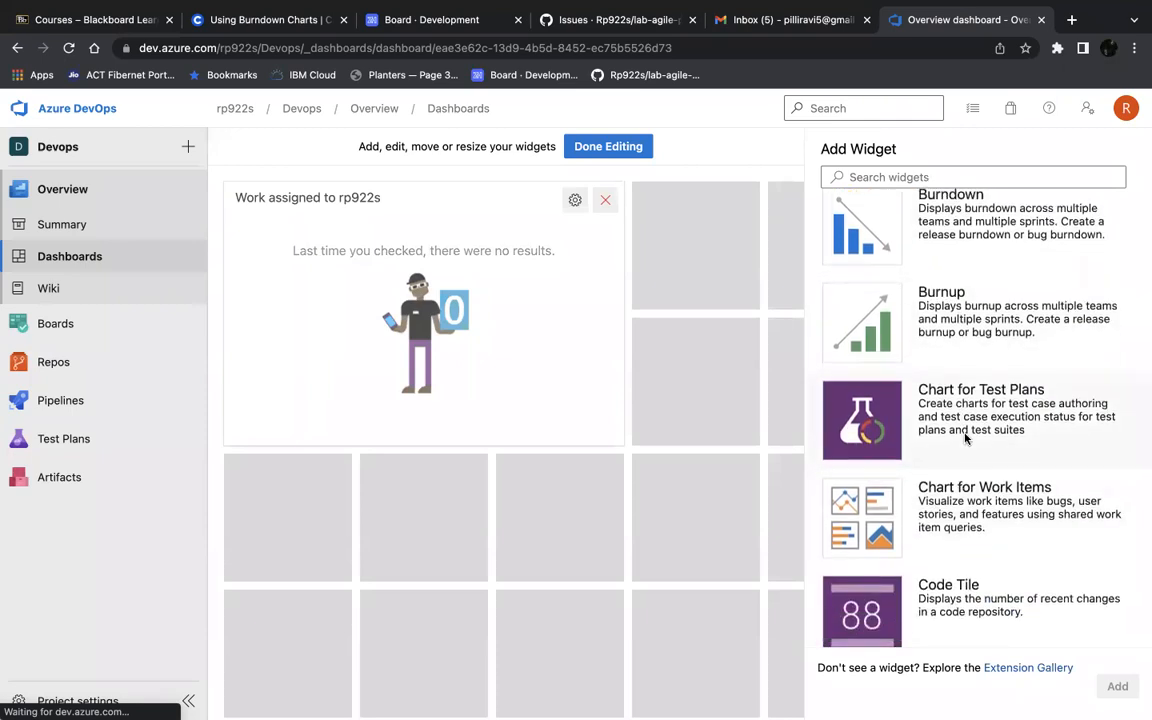
scroll(965, 437, down, 2)
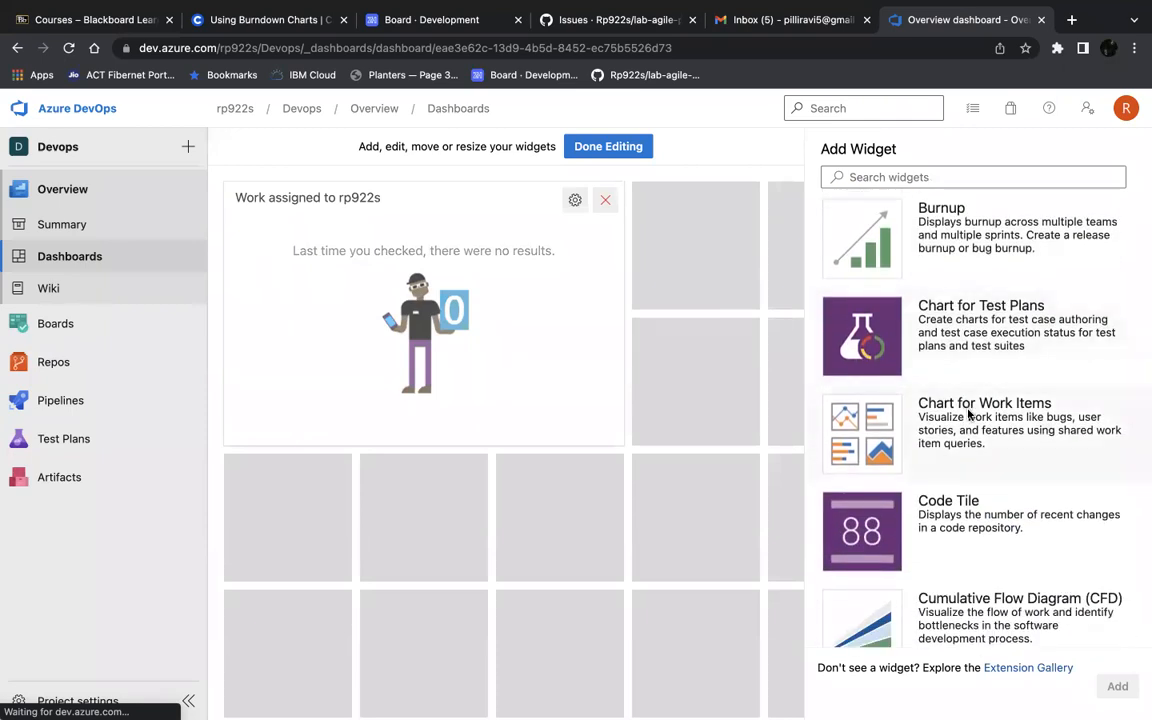
scroll(966, 420, down, 4)
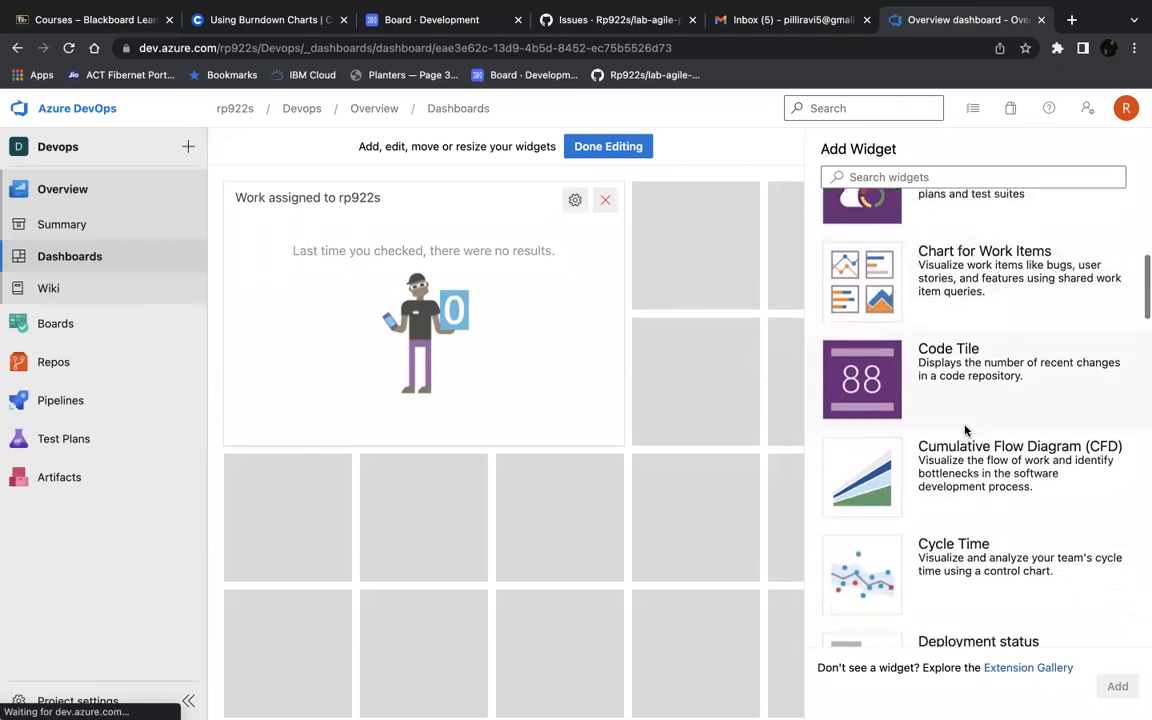
scroll(966, 430, down, 1)
scroll(966, 430, down, 4)
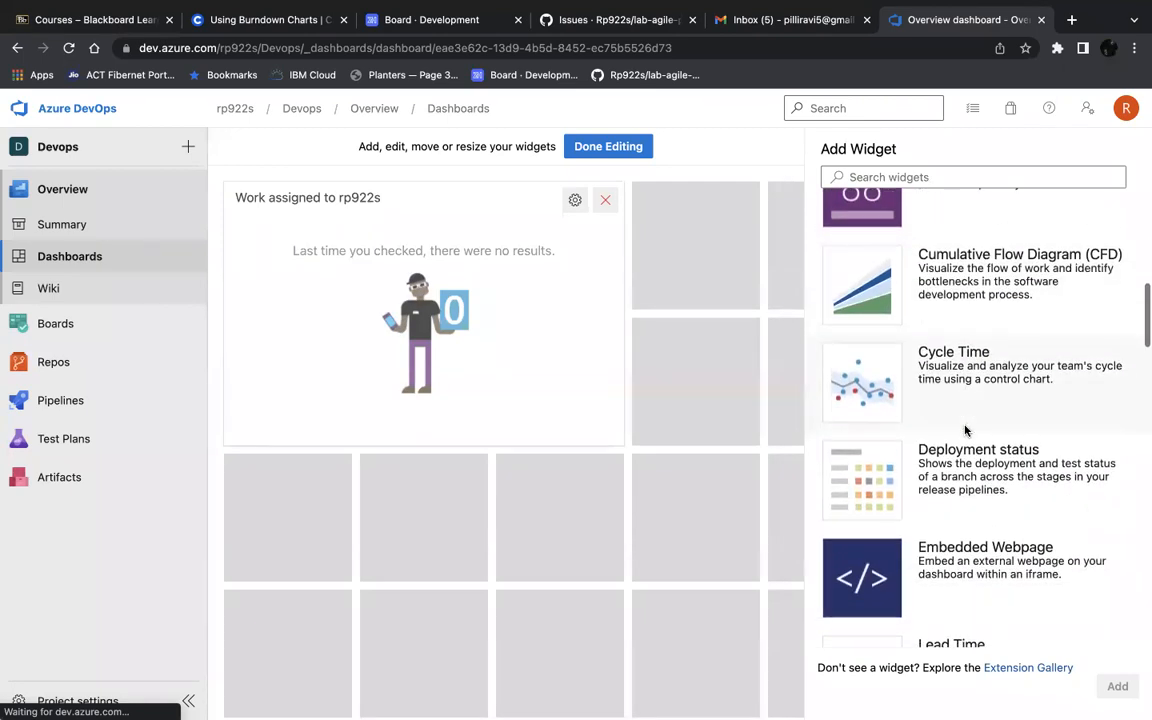
scroll(966, 430, down, 2)
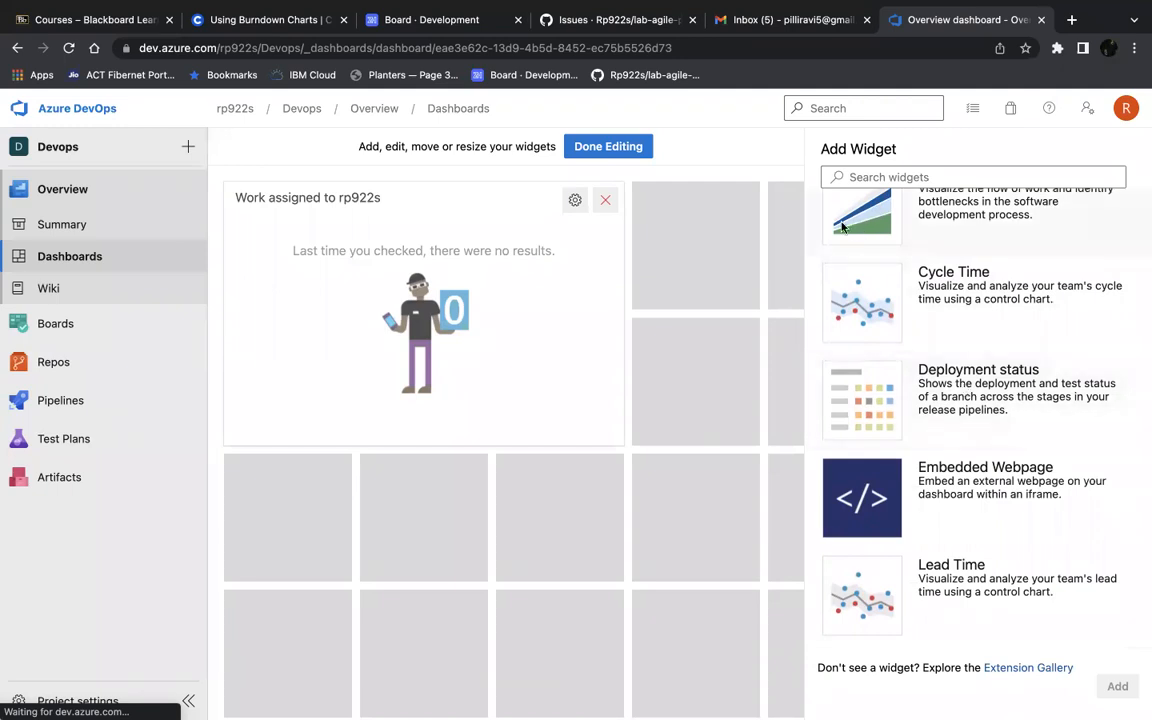
click(608, 147)
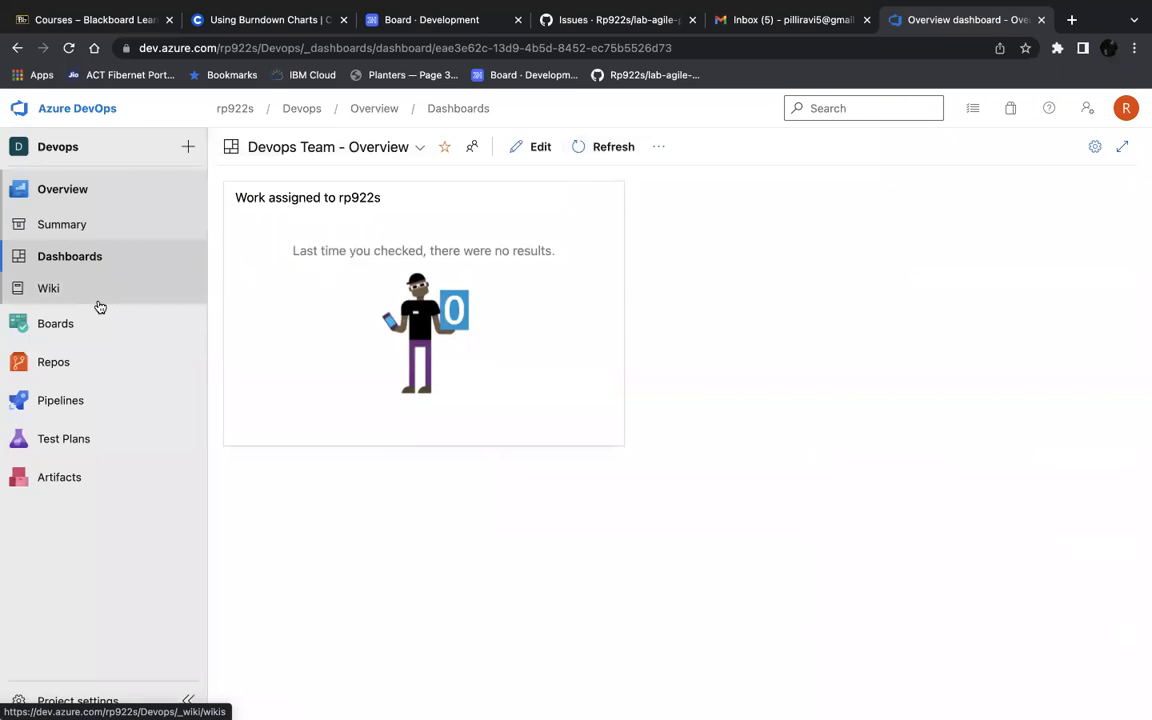
click(47, 289)
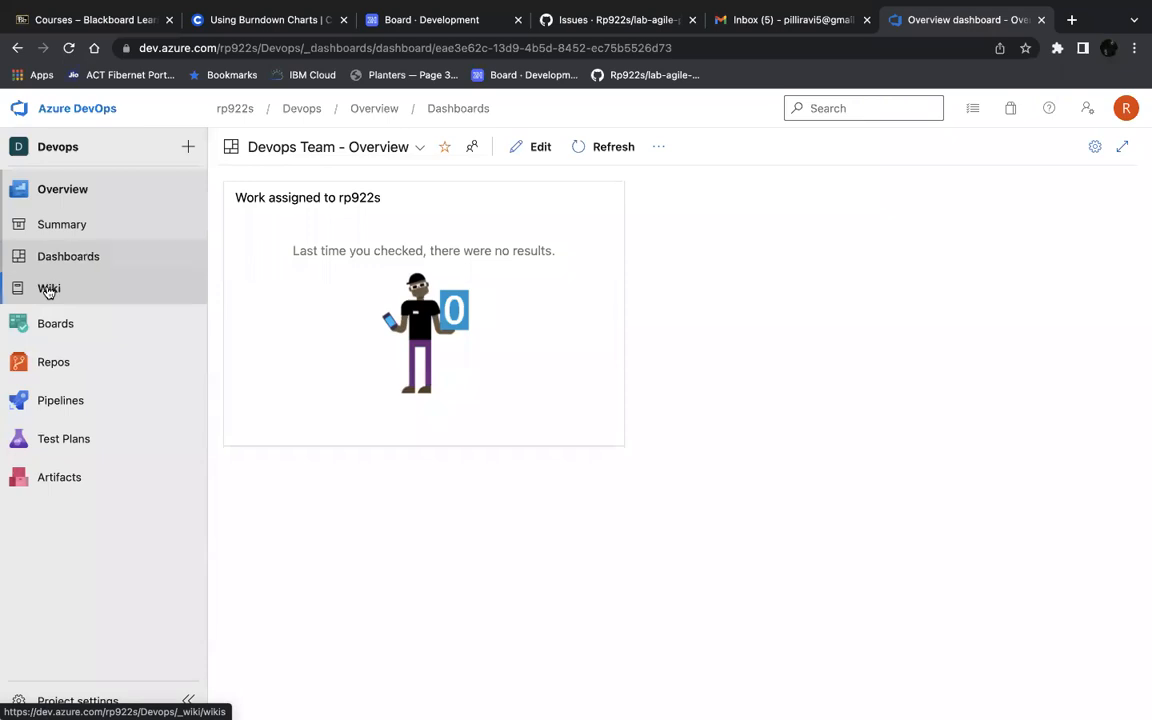
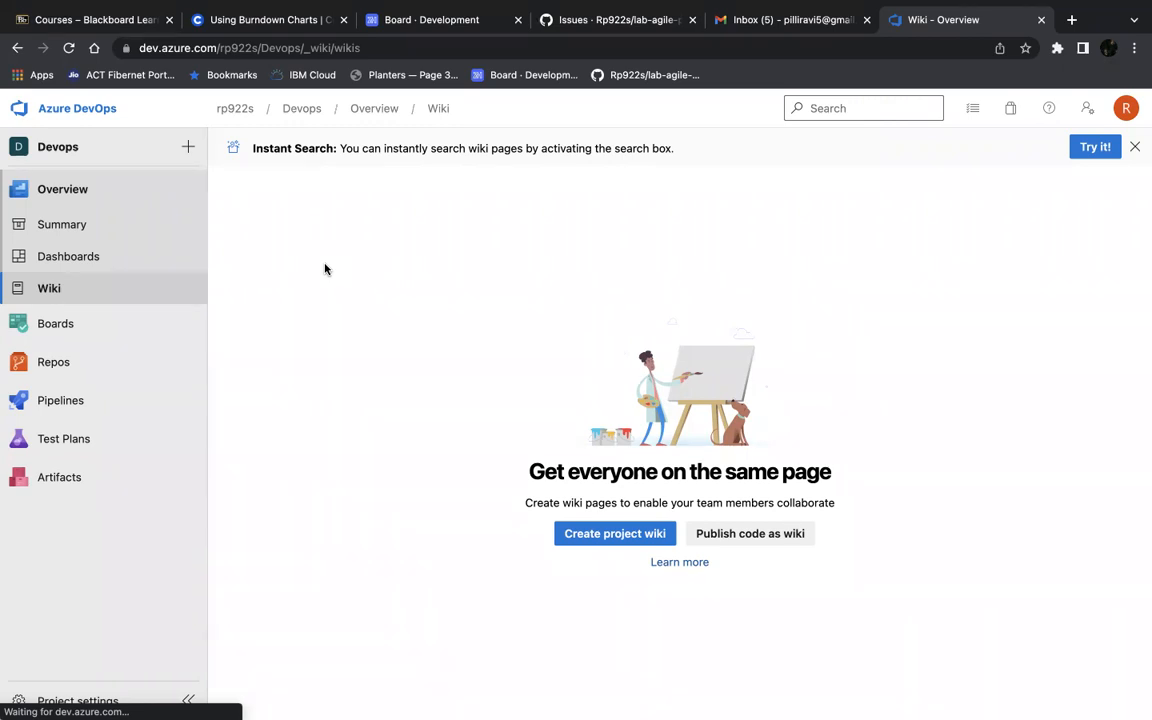
Step: Create the project wiki with a first page titled "Azure DevOps Demo" and save the page
click(607, 535)
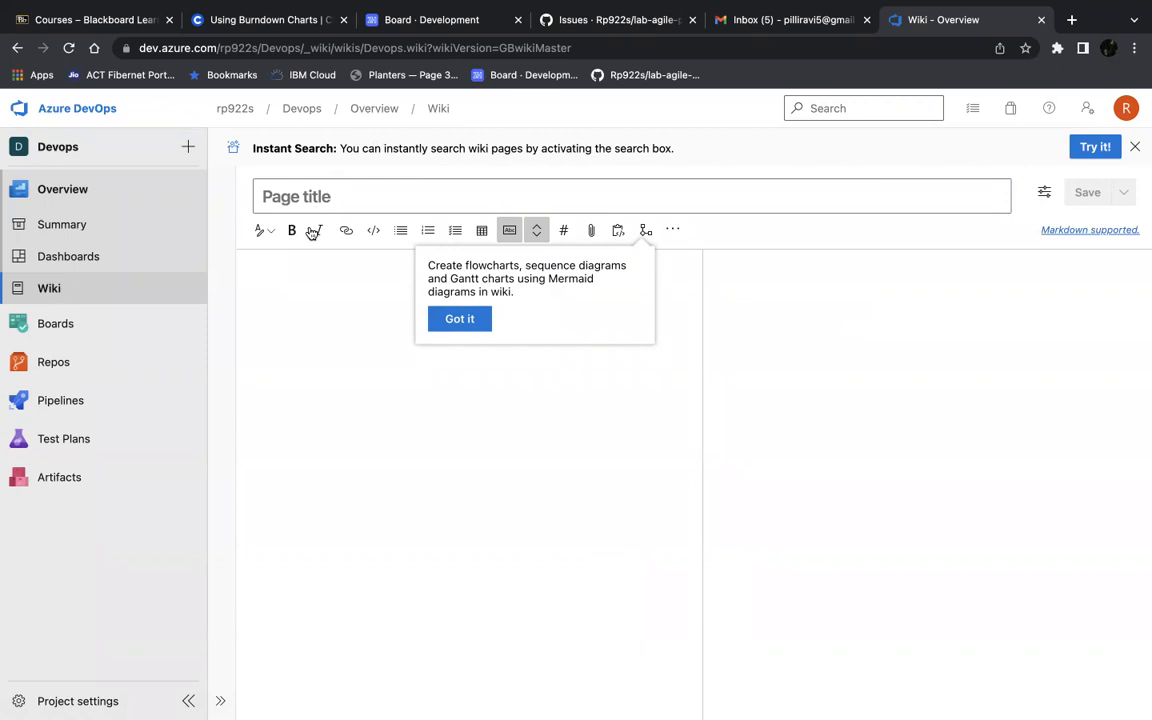
click(459, 320)
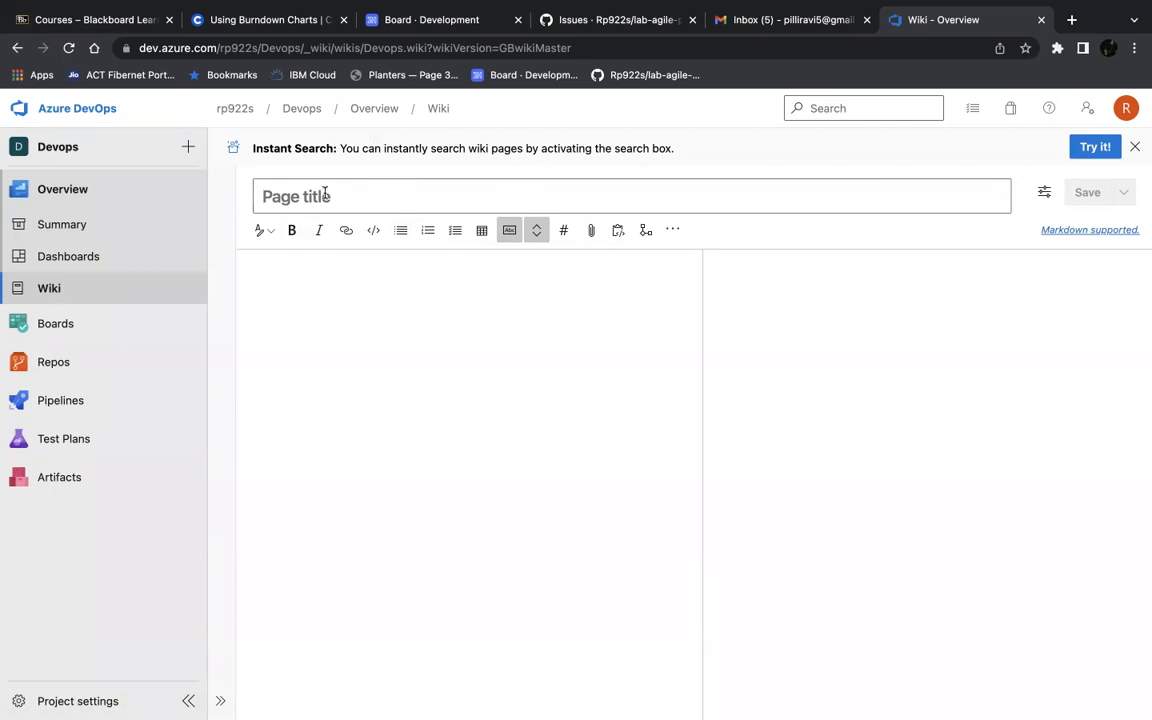
text(a)
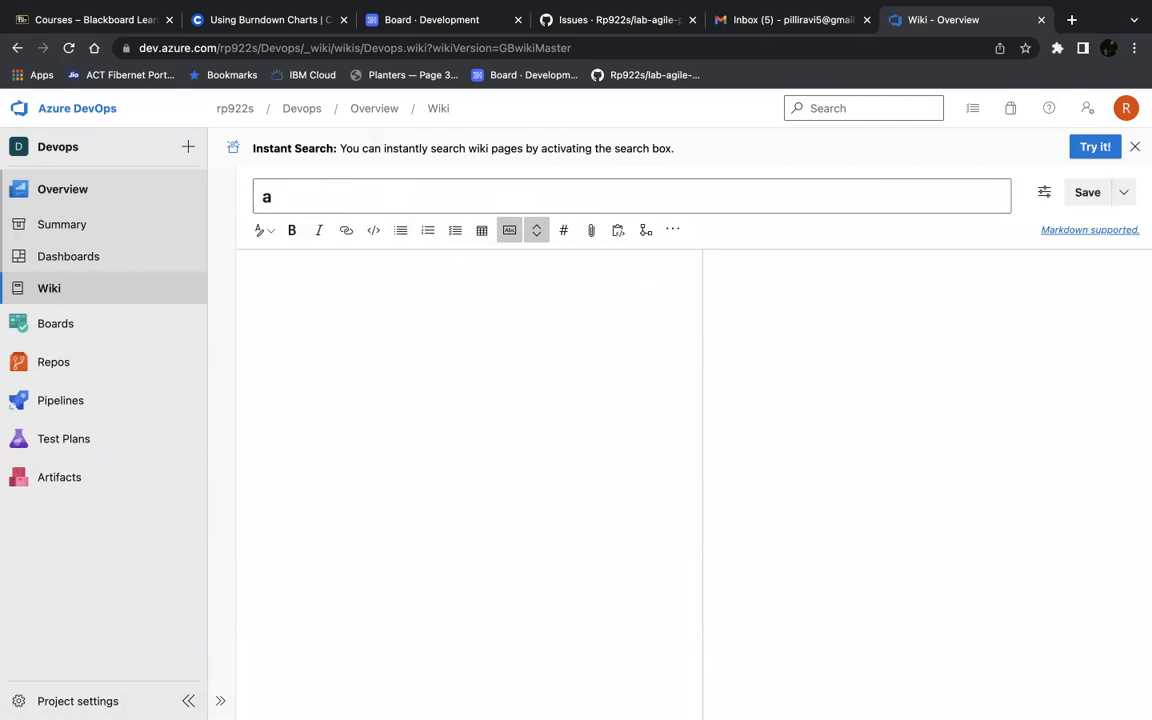
key(BackSpace)
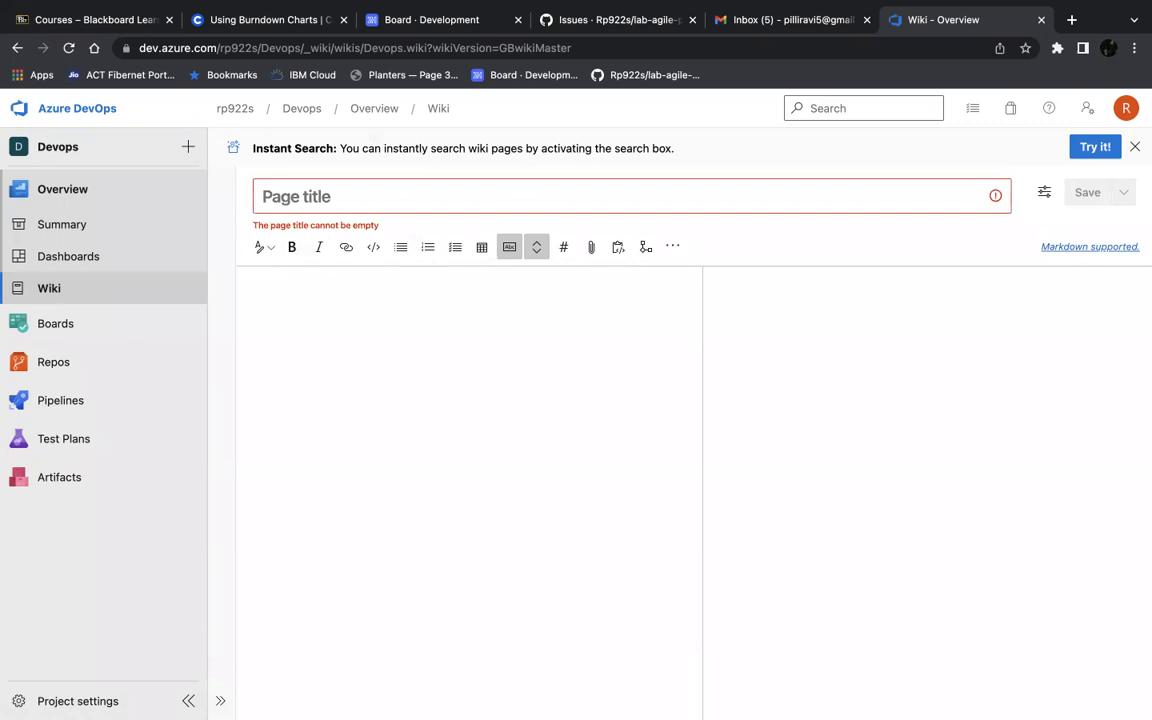
text(Azu)
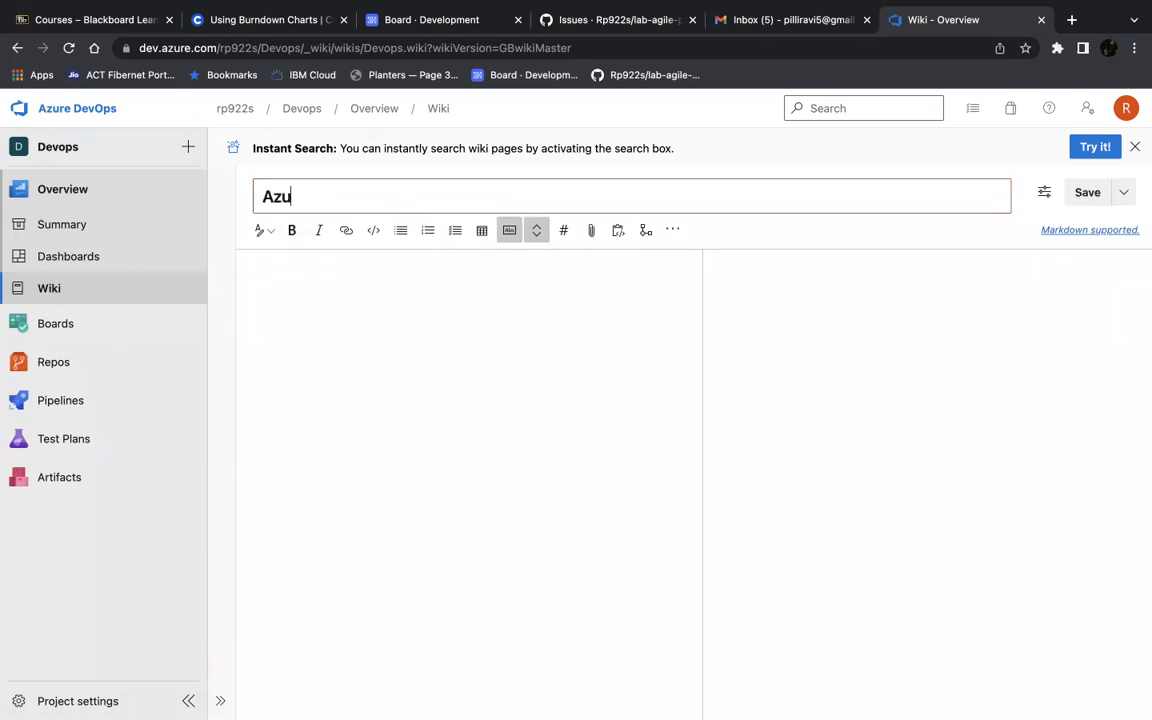
text(re DevOps De)
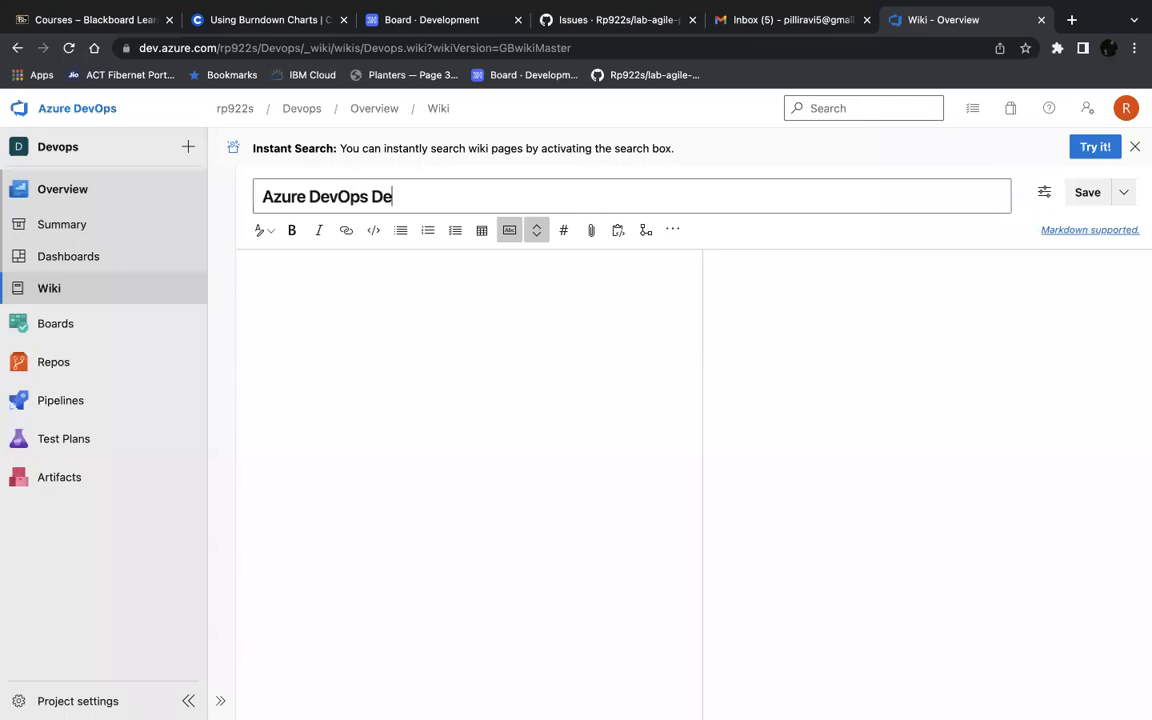
text(mo)
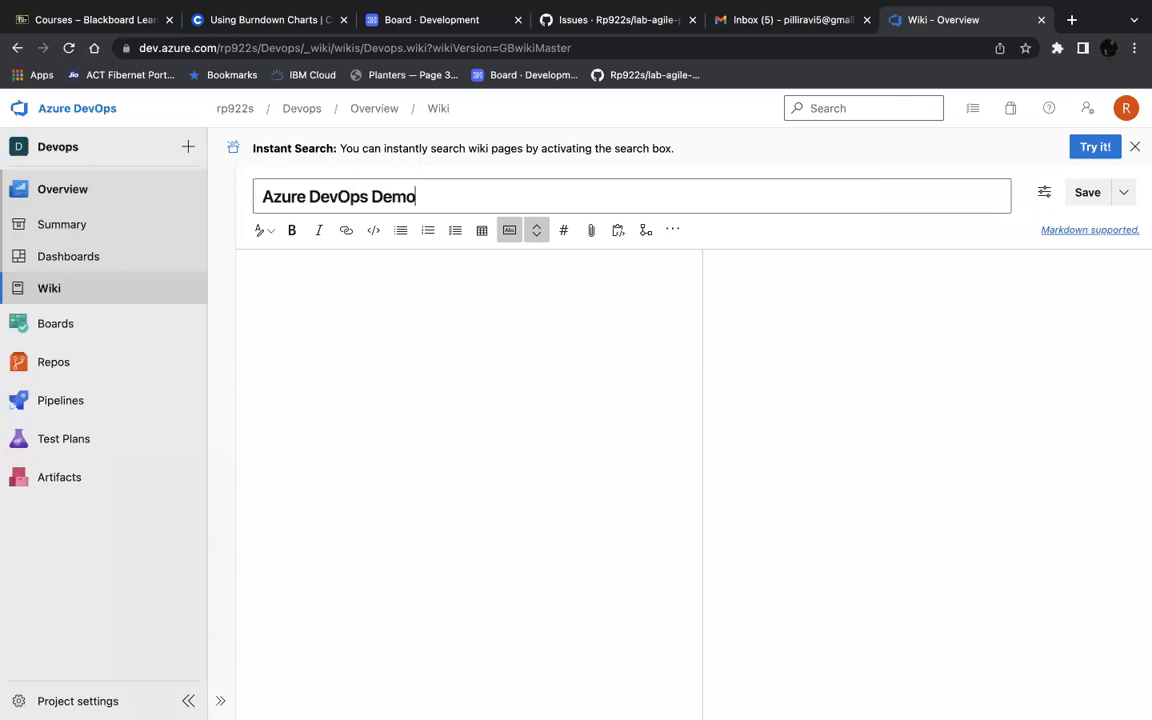
click(1085, 193)
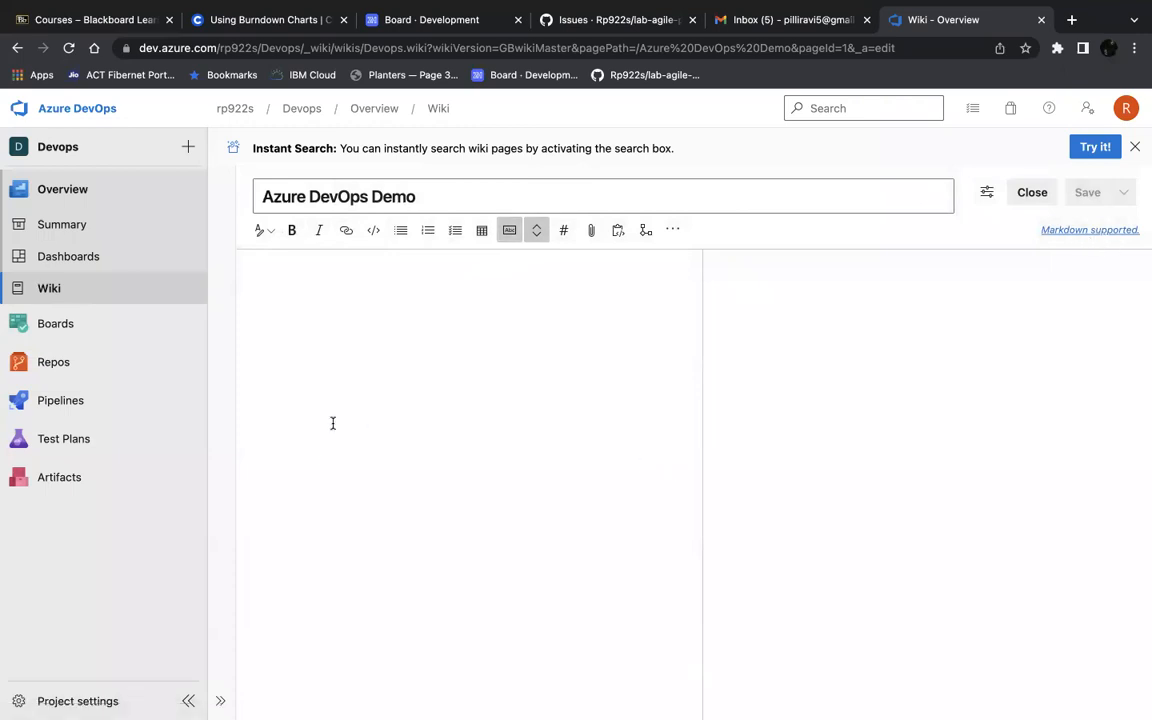
Step: Add the text "Type Test" to the body of the Azure DevOps Demo page, save it, and view the published page
click(576, 306)
text(Type Test)
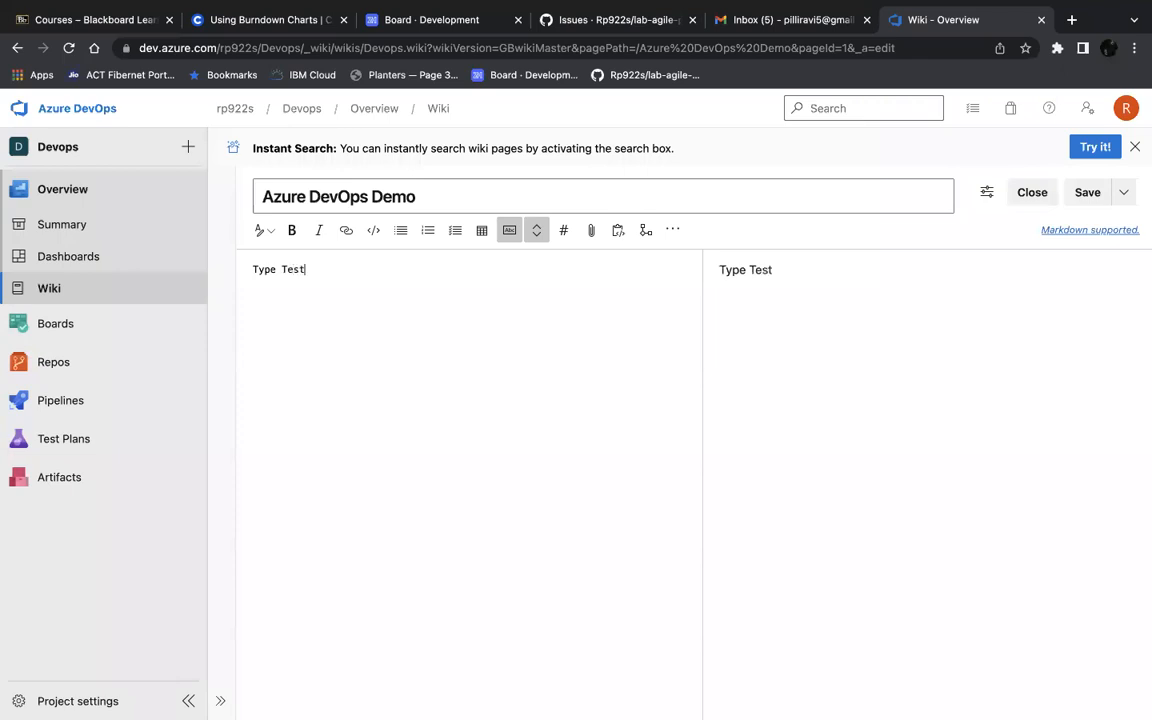
click(1087, 192)
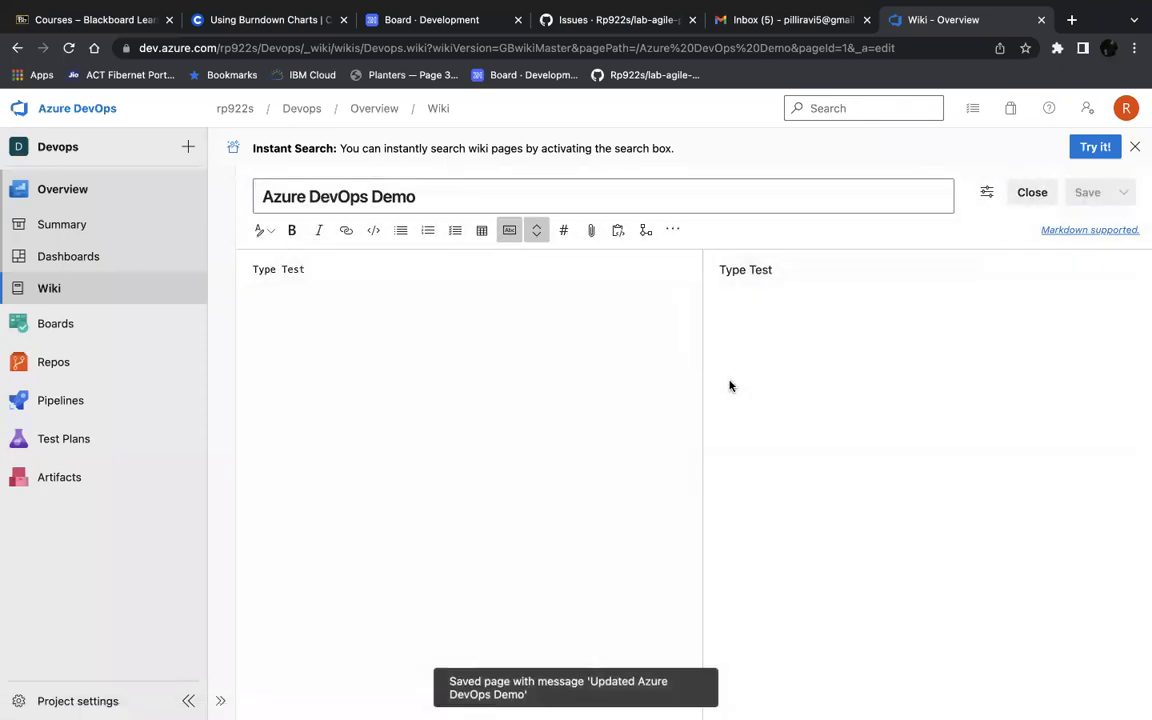
click(48, 290)
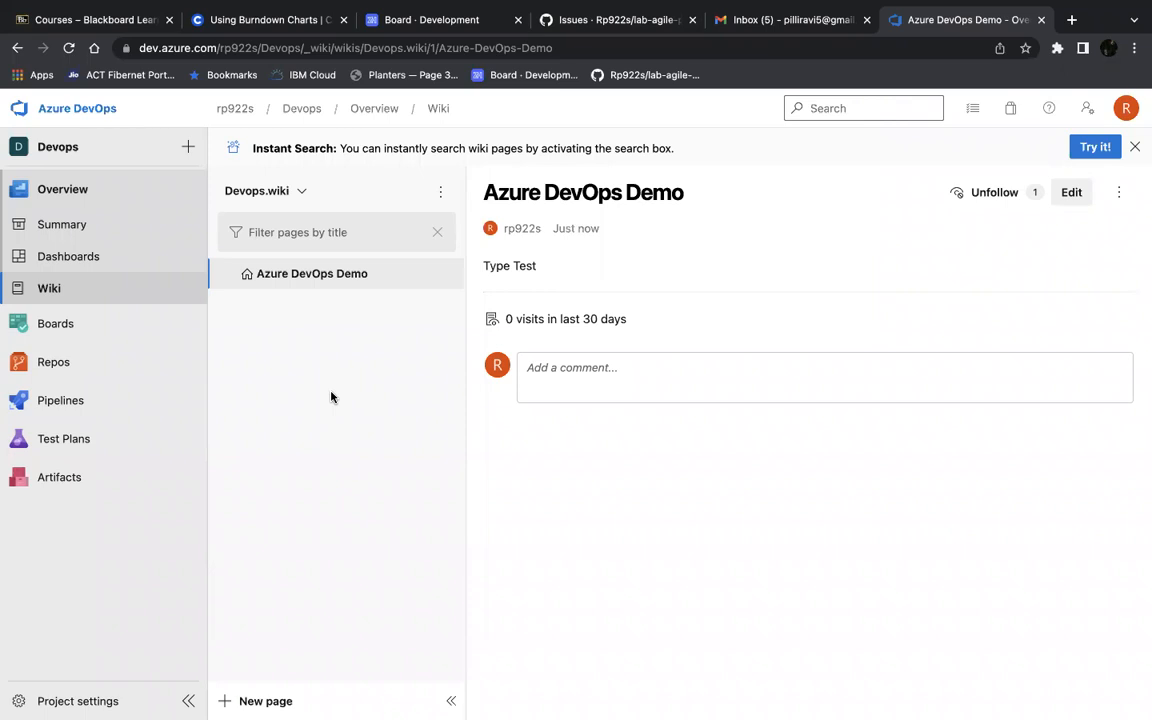
Step: Search Google in a new tab for "azure devops wiki markdown" and open Microsoft's article on Markdown syntax for files, widgets, and wikis
click(1070, 20)
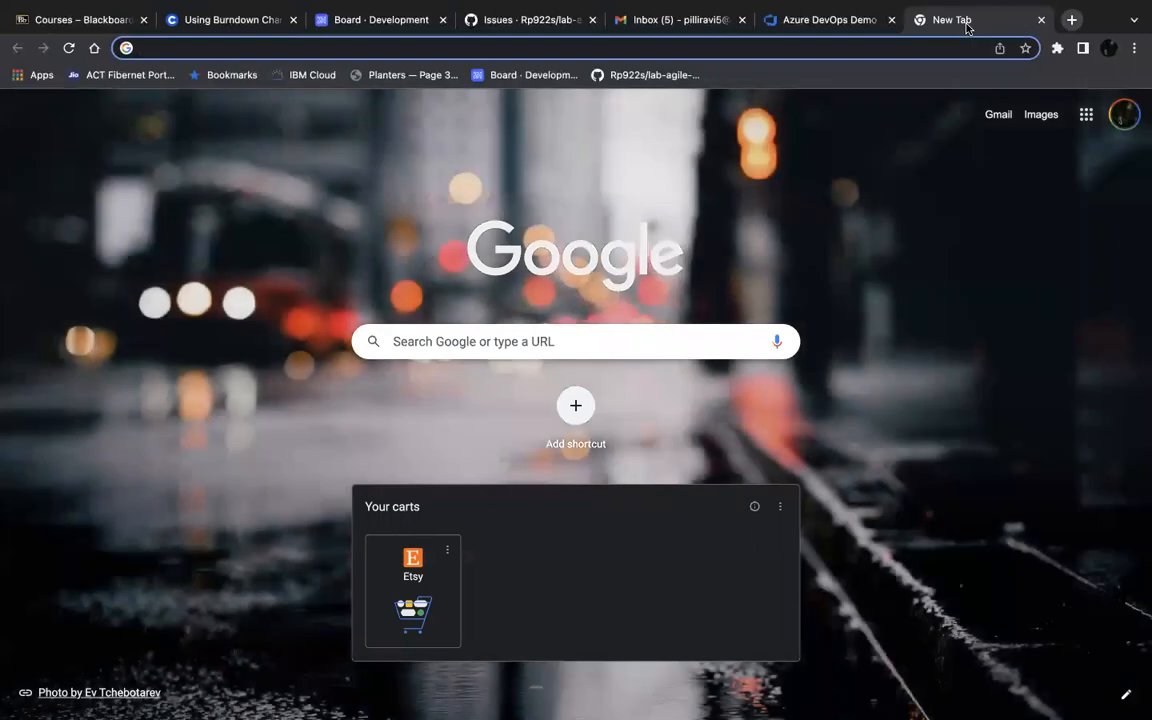
text(az)
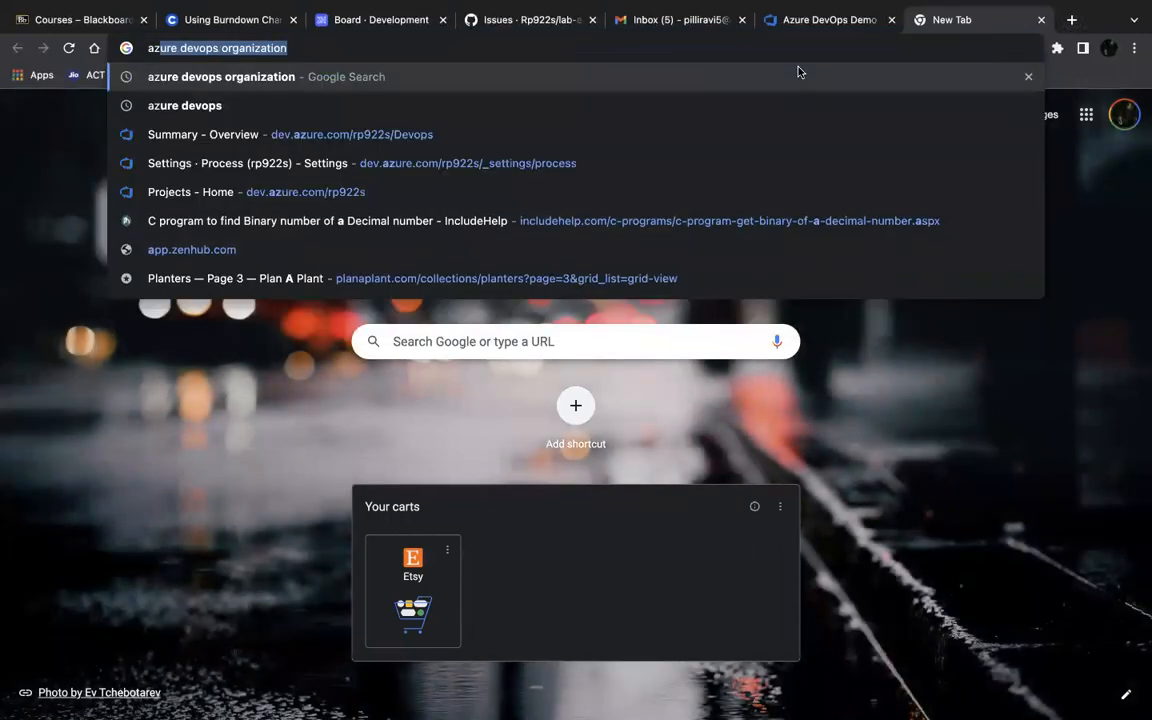
text(ure d)
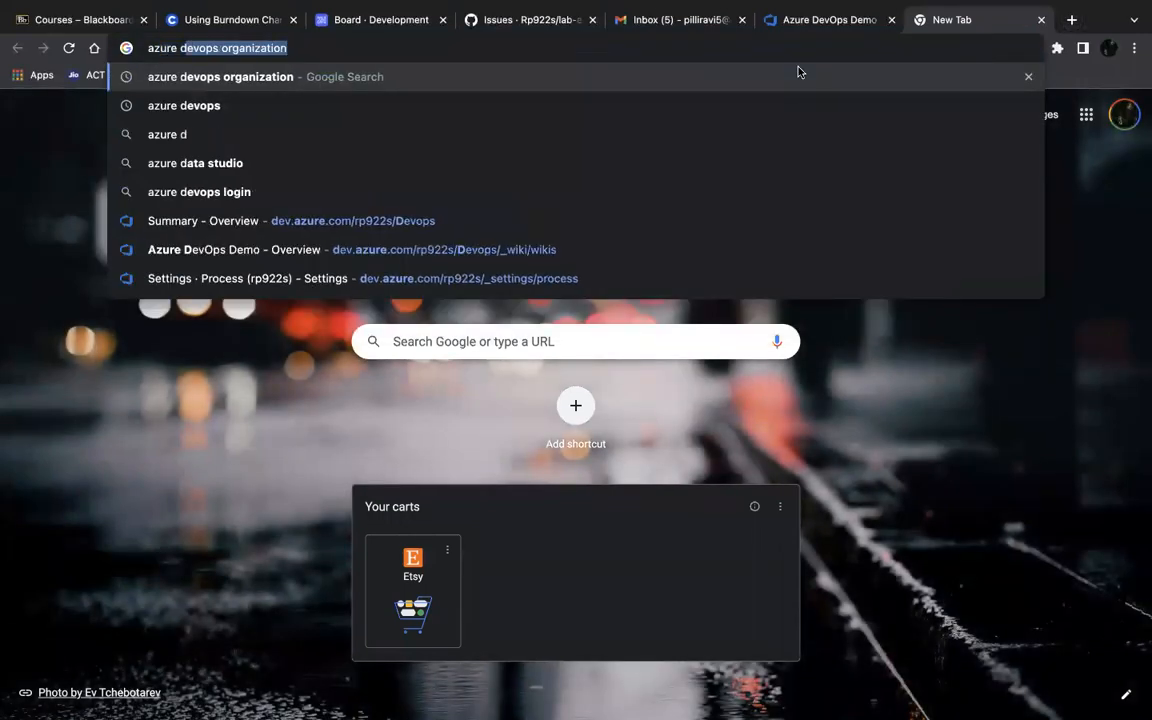
text(evop)
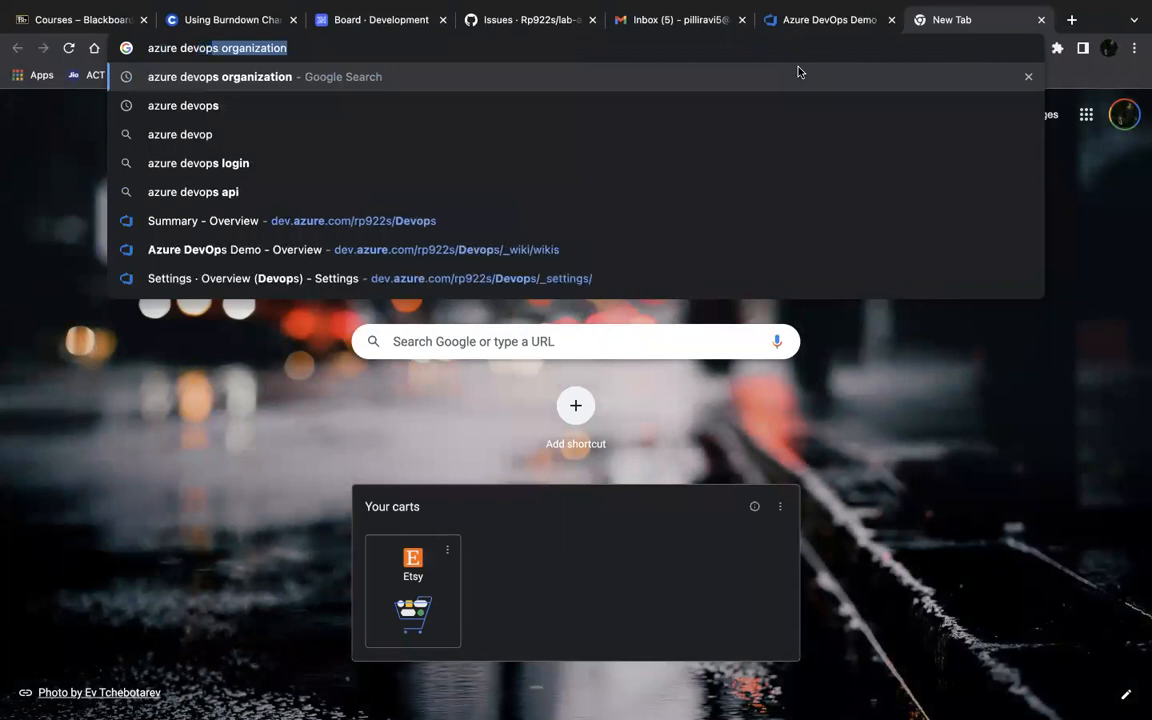
text(s wiki)
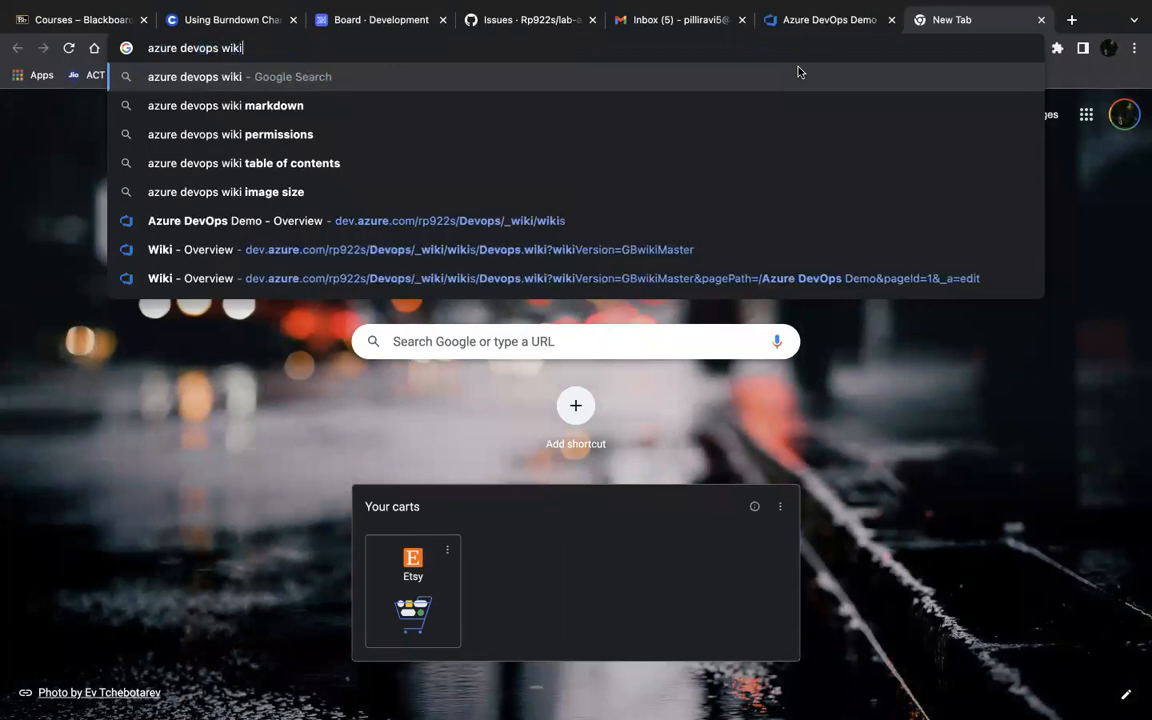
key(Return)
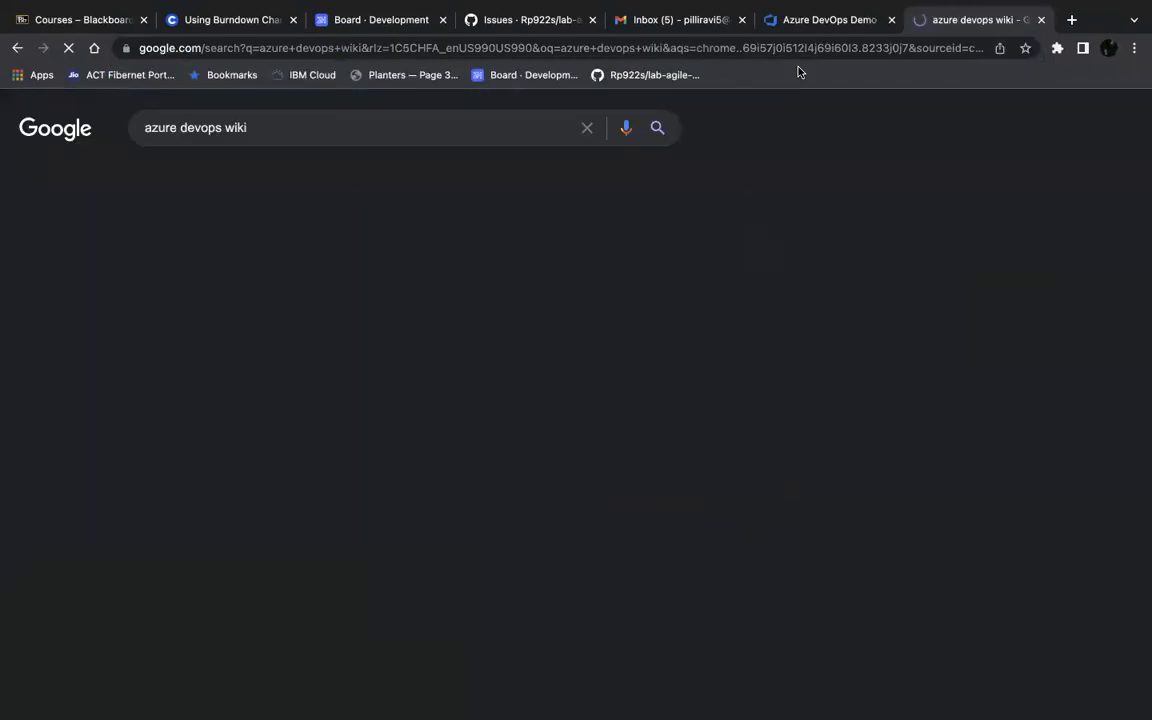
click(353, 131)
click(342, 160)
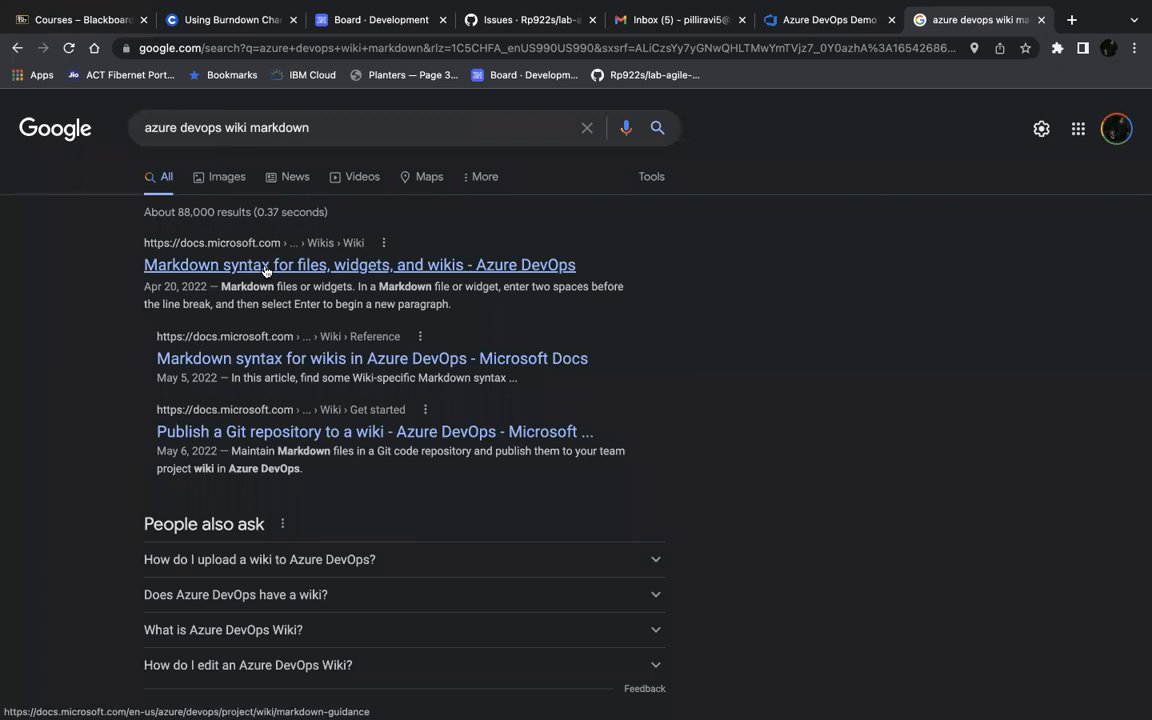
click(266, 266)
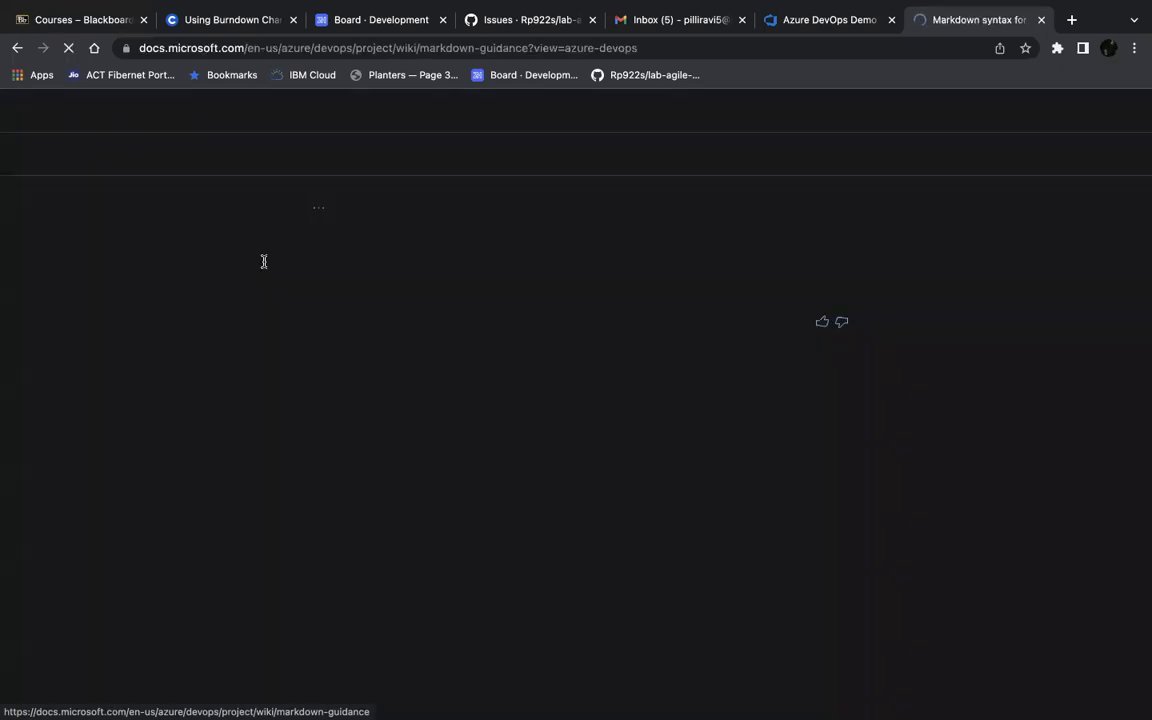
Step: Examine the basic Markdown guidance, from the introduction to the header syntax examples and their rendered results
scroll(348, 352, down, 3)
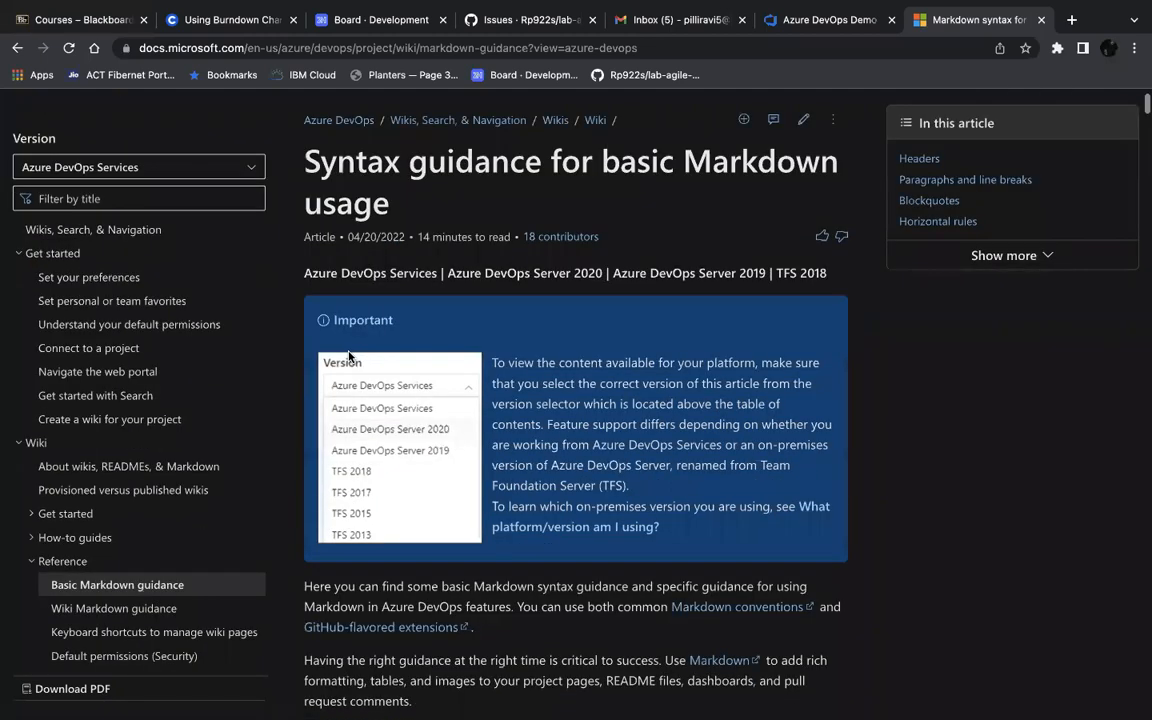
scroll(348, 354, down, 2)
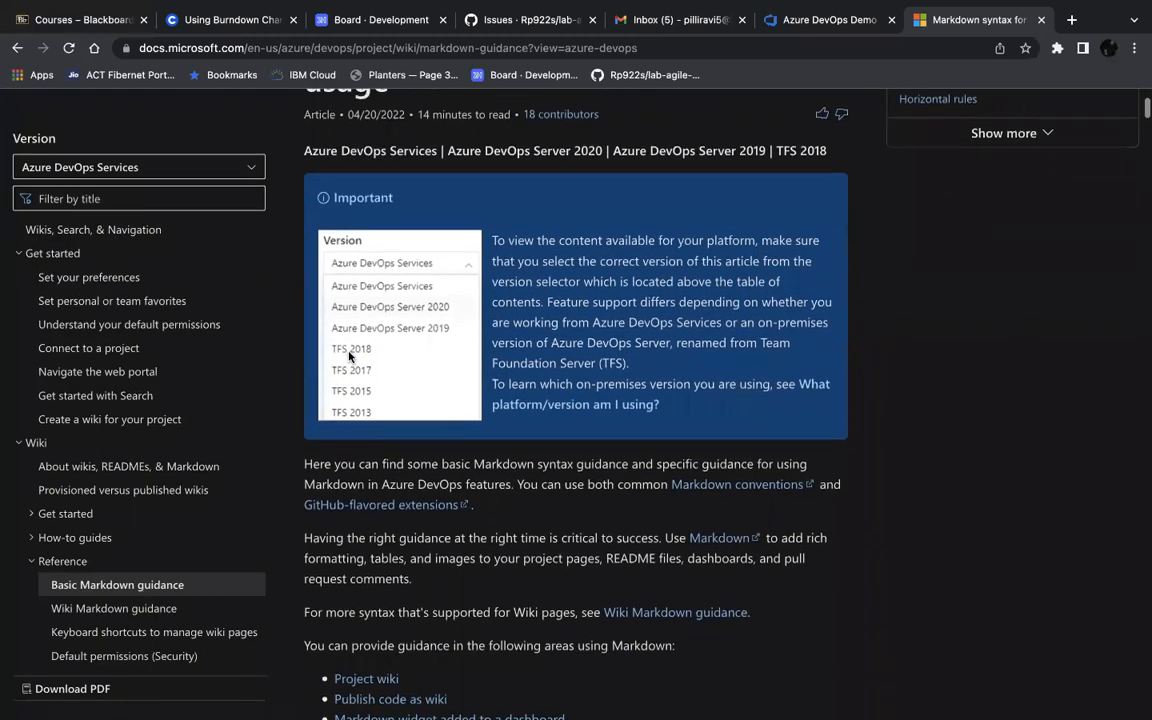
scroll(349, 356, up, 2)
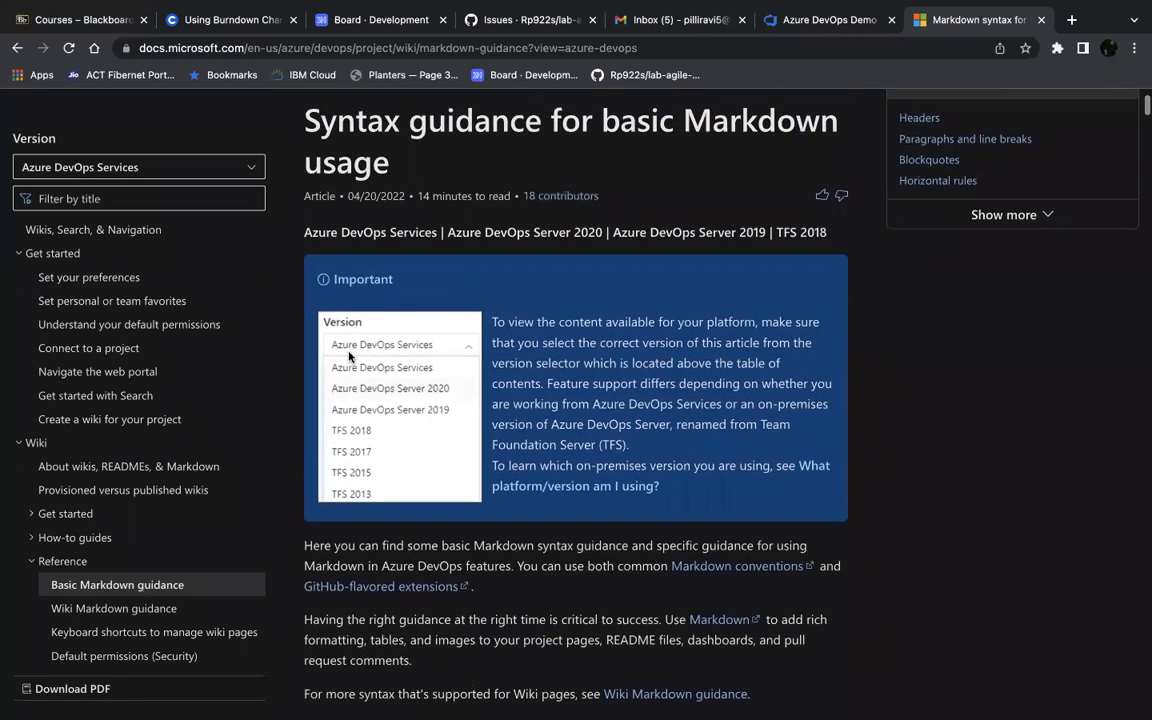
scroll(349, 356, down, 1)
scroll(349, 356, down, 7)
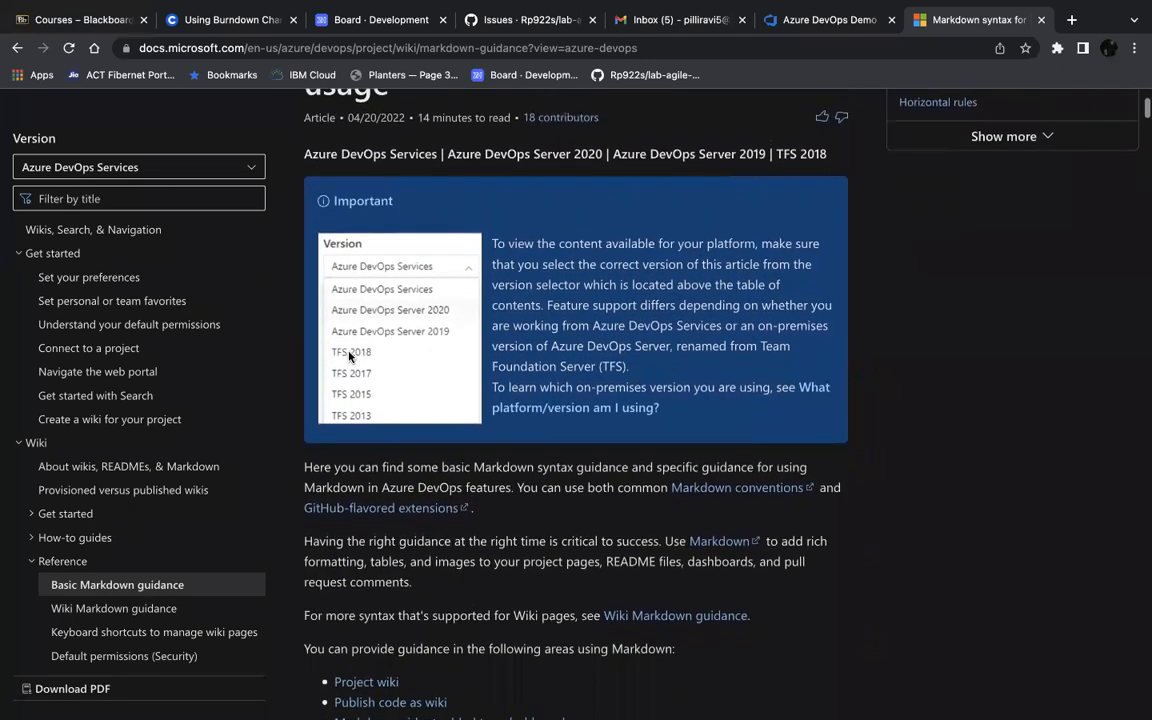
scroll(349, 356, down, 4)
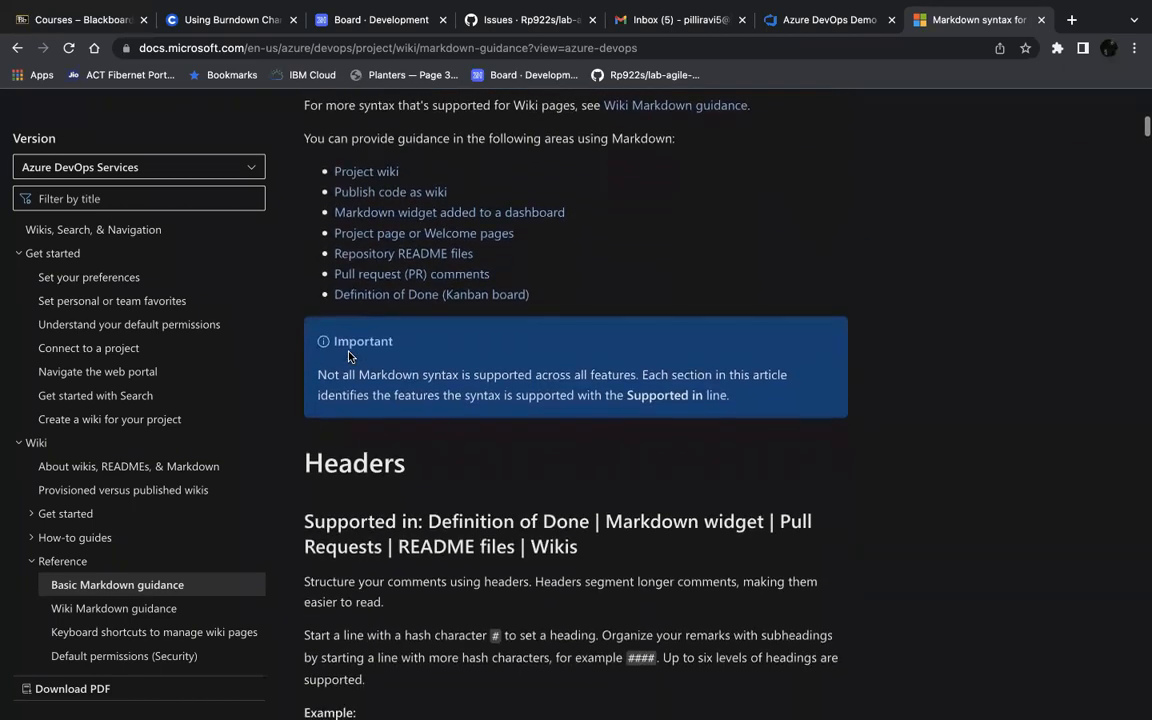
scroll(349, 356, up, 1)
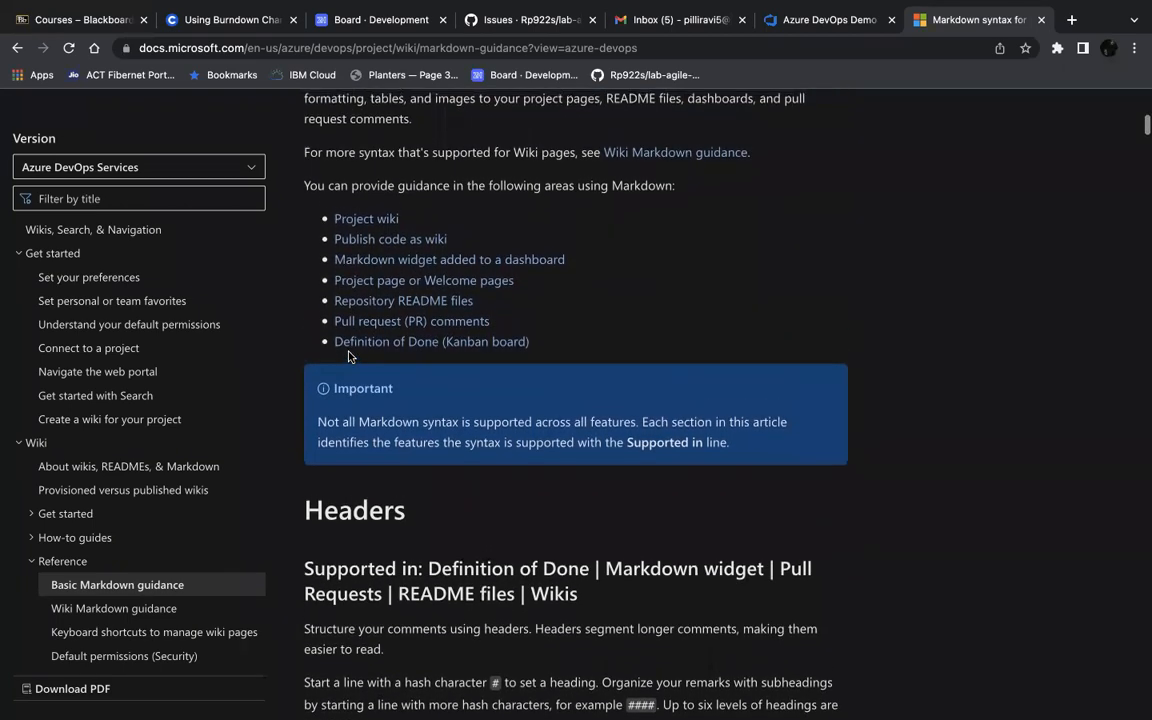
scroll(349, 356, down, 8)
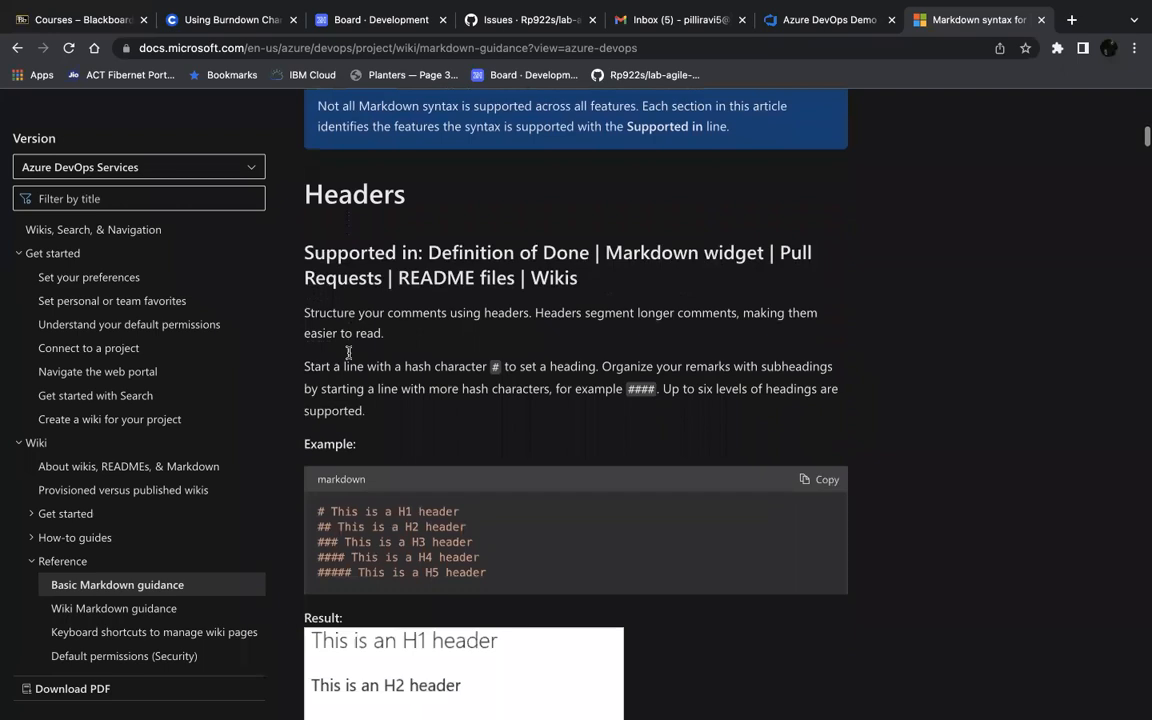
scroll(349, 356, down, 5)
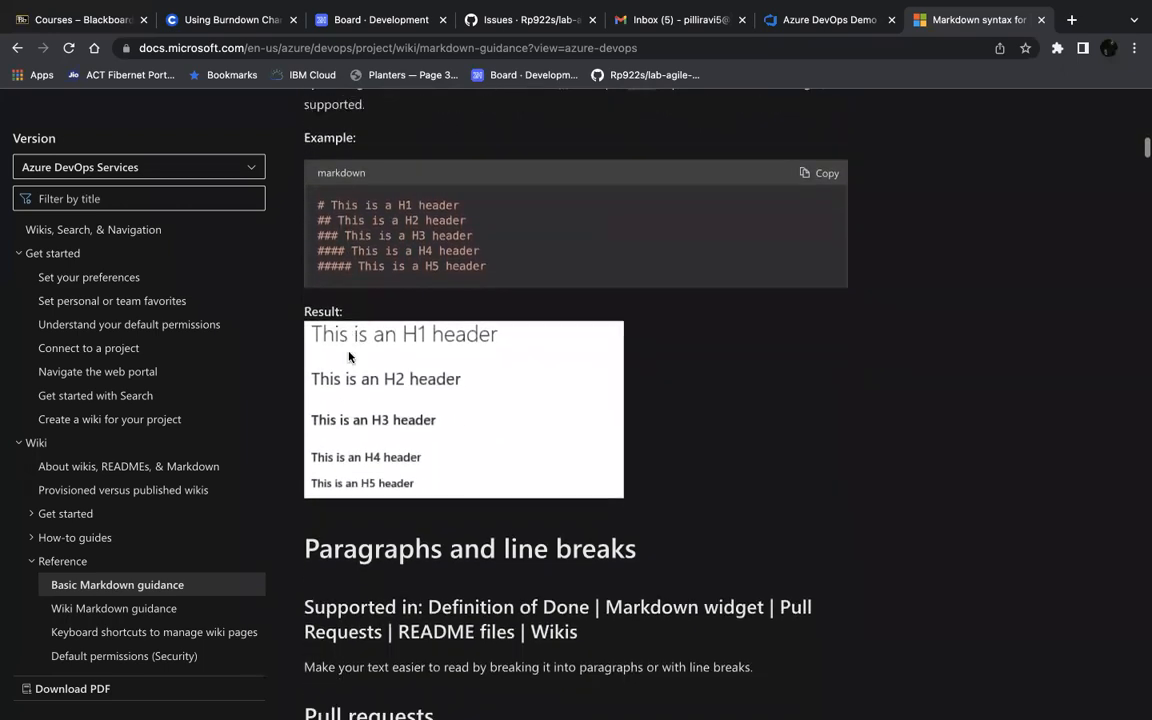
scroll(349, 356, down, 1)
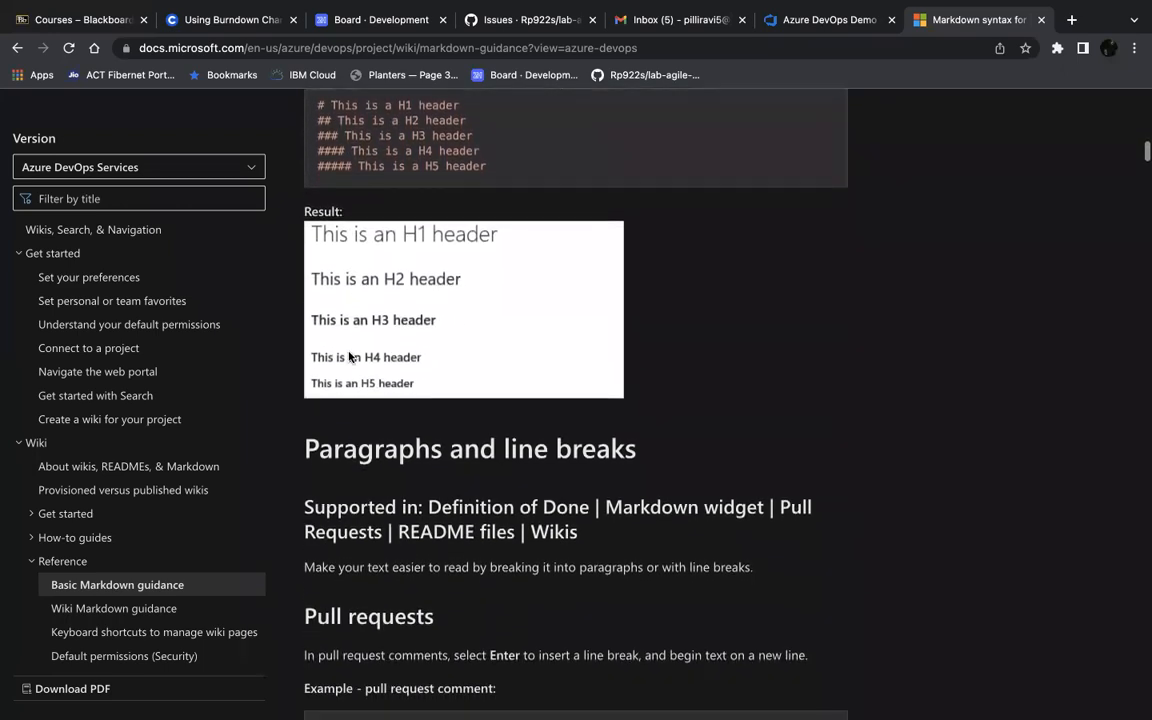
scroll(349, 356, up, 1)
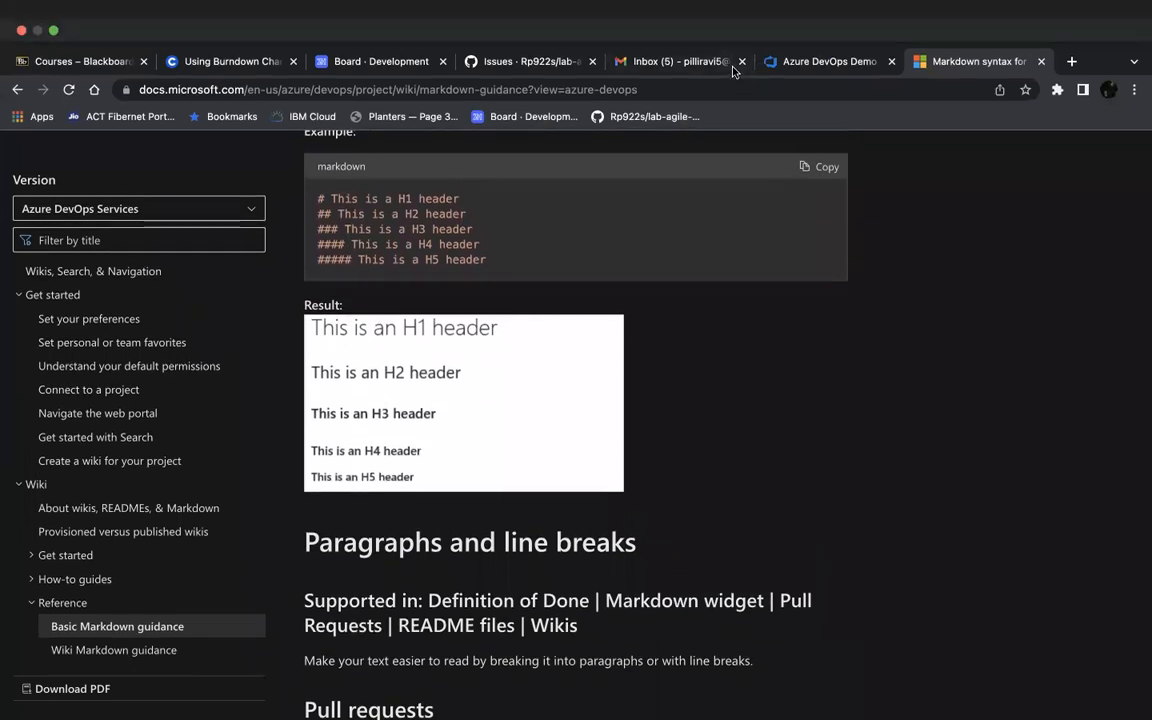
Step: Turn "Type Test" on the Azure DevOps Demo wiki page into an H1 header with #, save it, and recheck the article's header examples
click(826, 63)
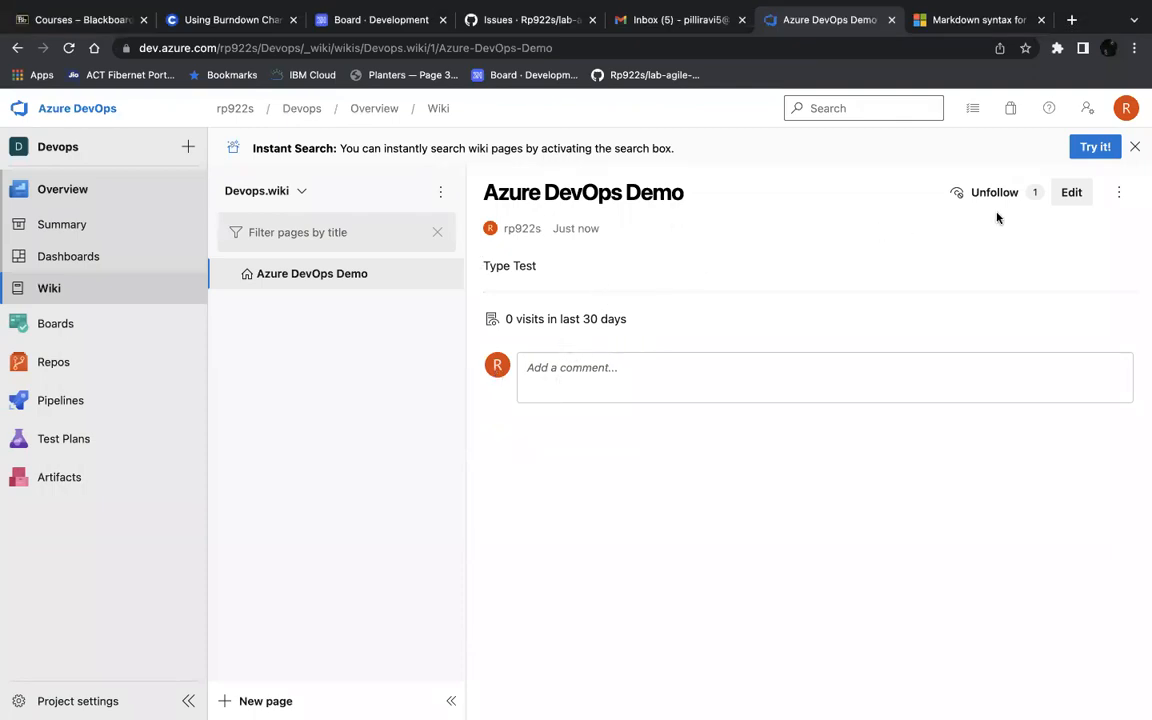
click(1071, 193)
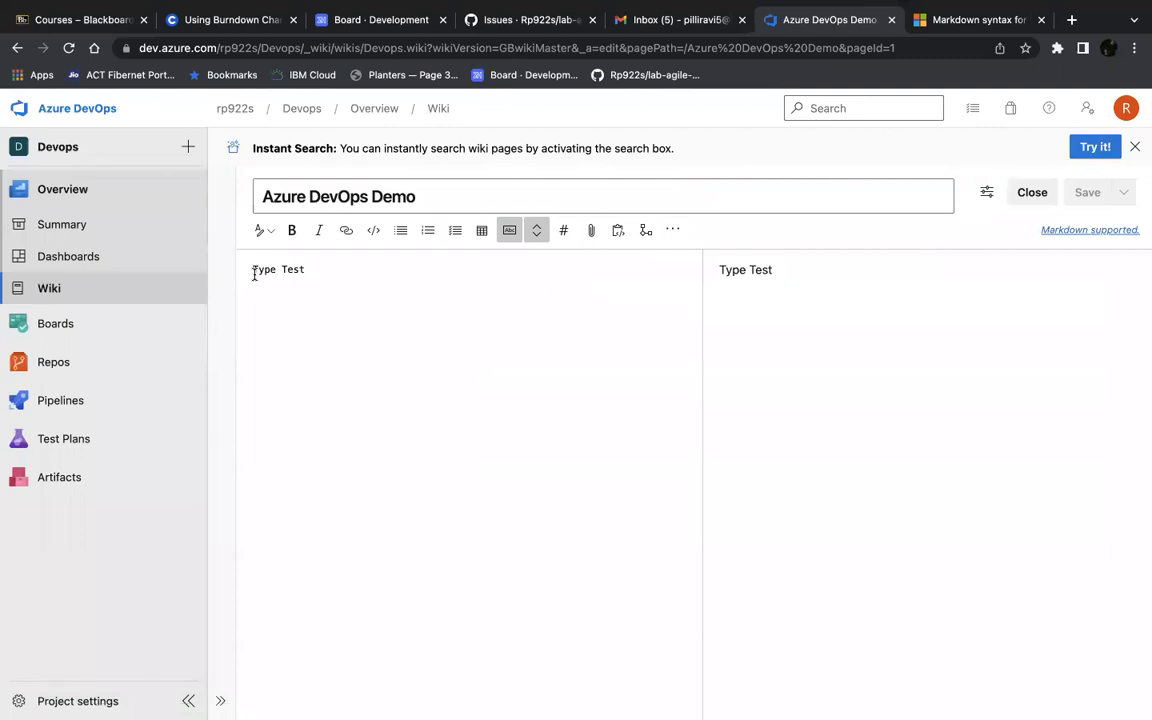
click(254, 271)
text(#)
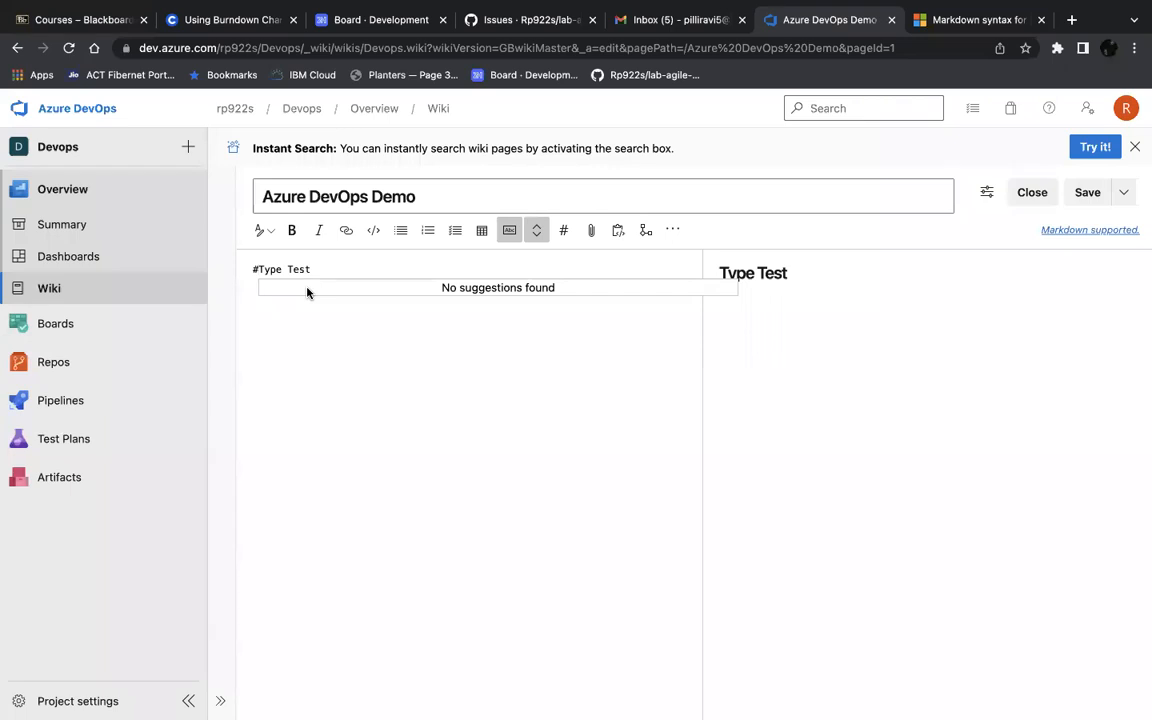
click(1088, 193)
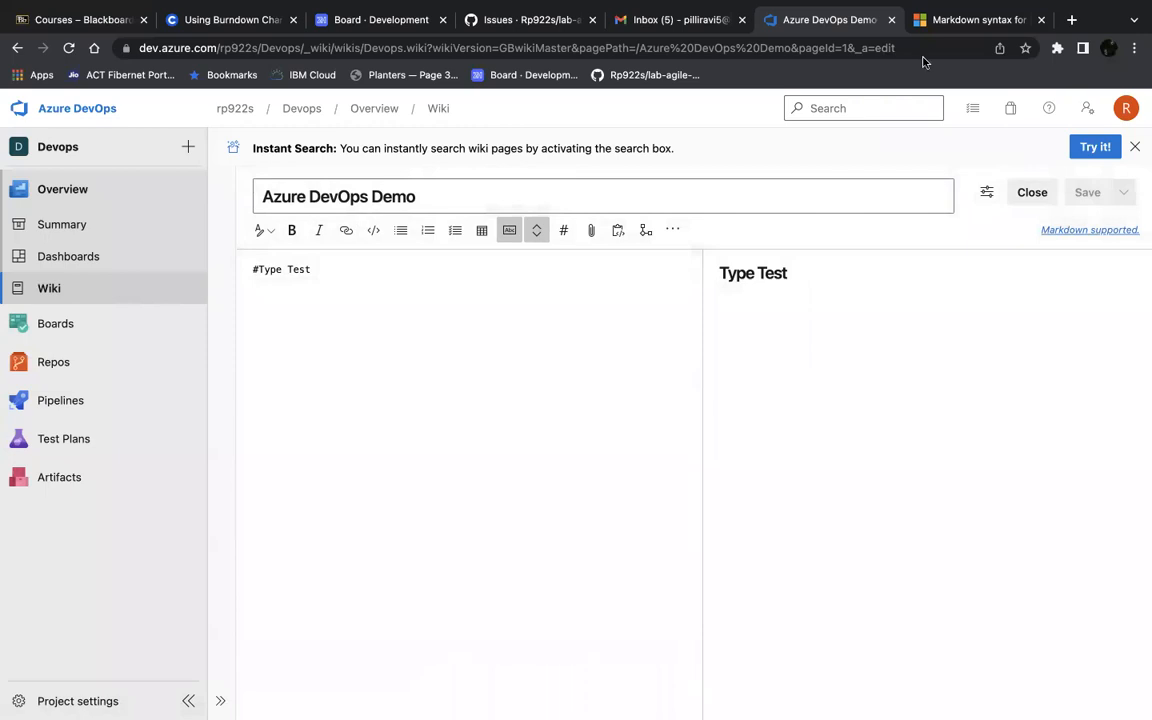
click(950, 25)
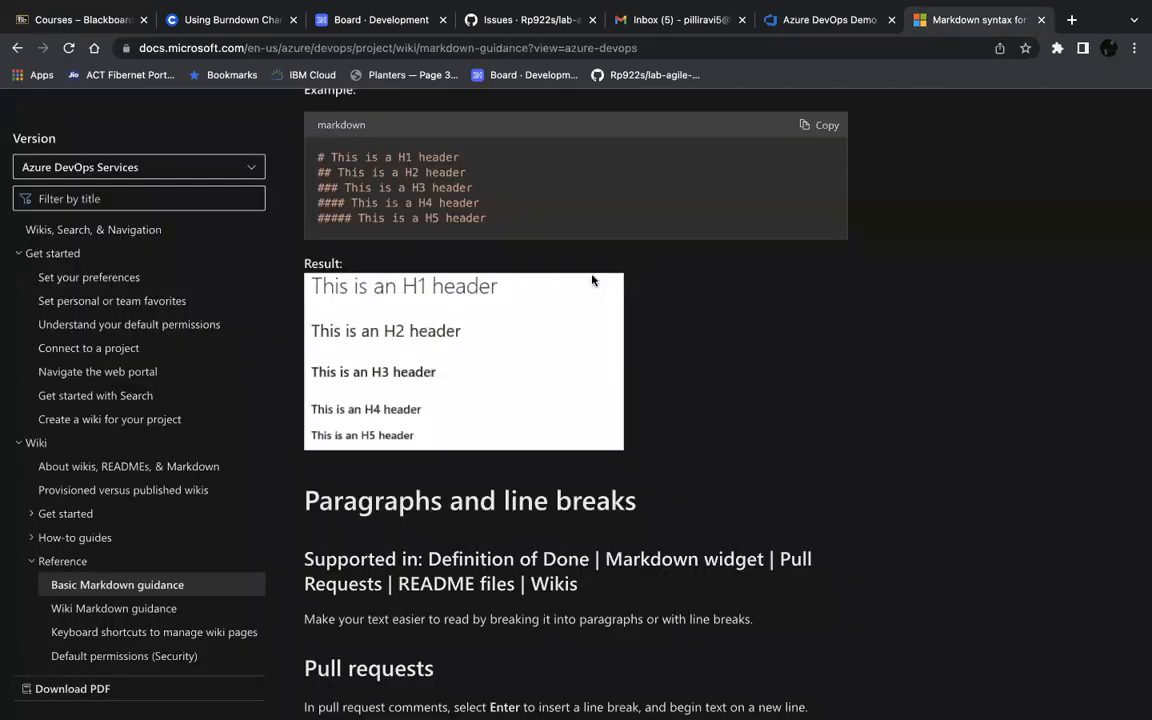
click(824, 24)
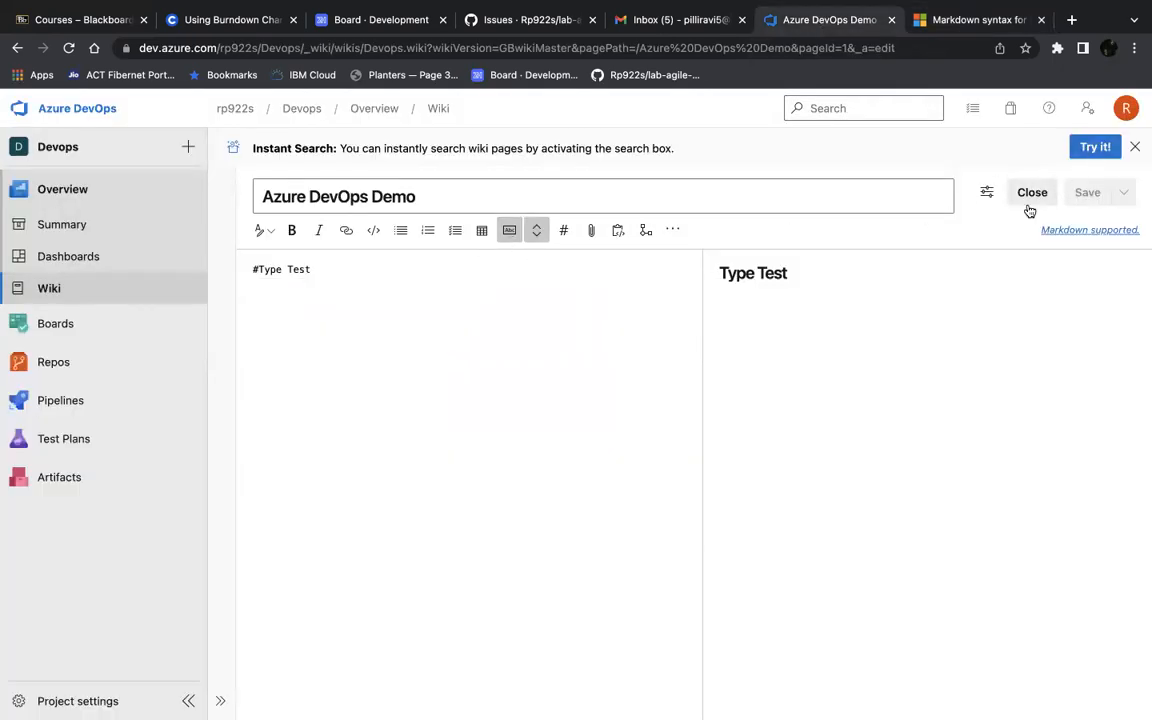
Step: Leave the wiki page editor and check the work item types offered for new items on the Devops project's Work items page
click(50, 288)
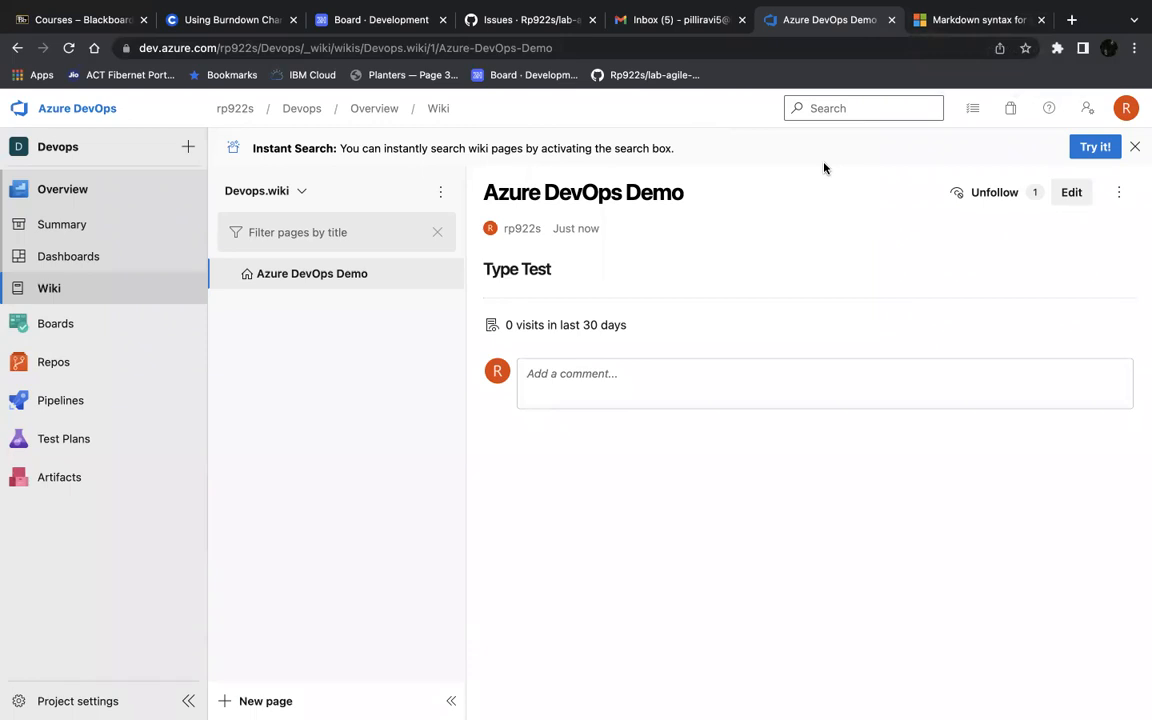
click(44, 328)
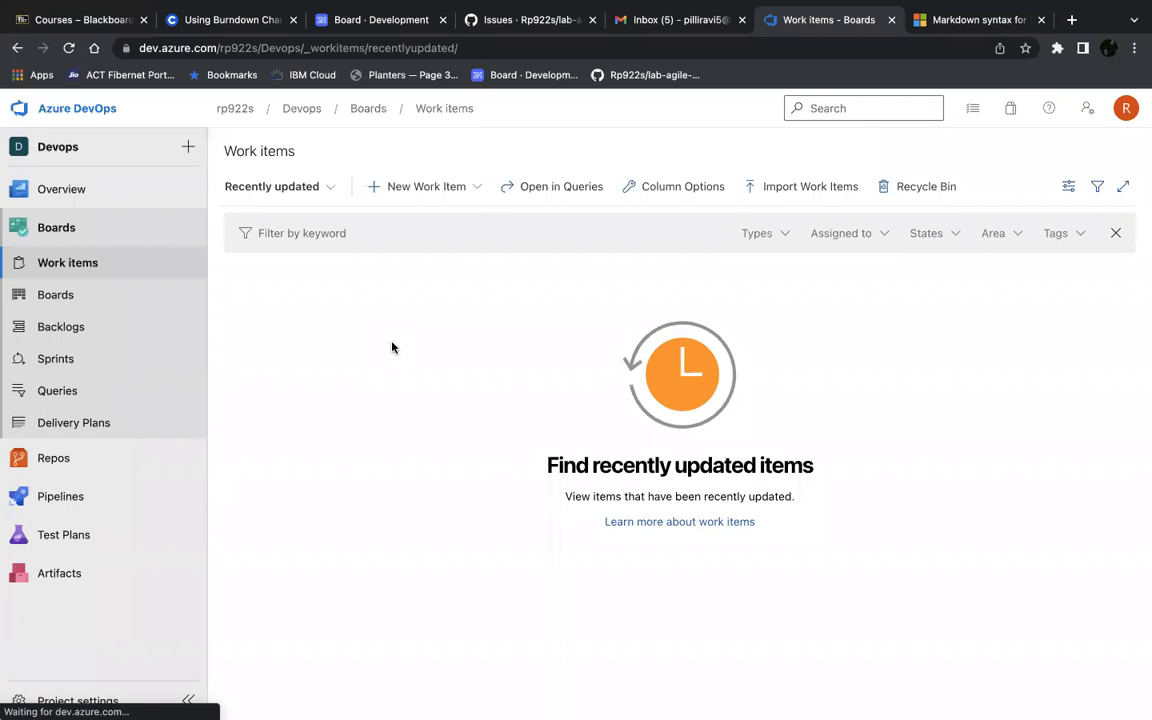
click(392, 194)
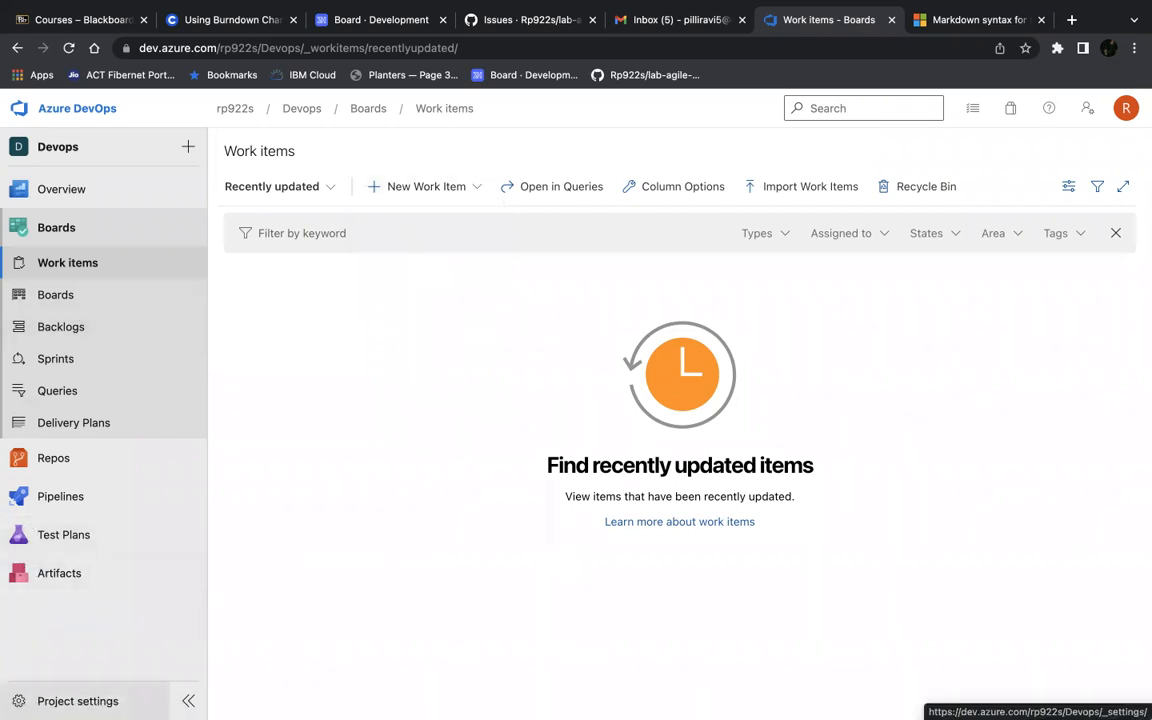
Step: Review the Devops project settings overview, including administrators and services, and open its Basic process to view the work item types
click(78, 700)
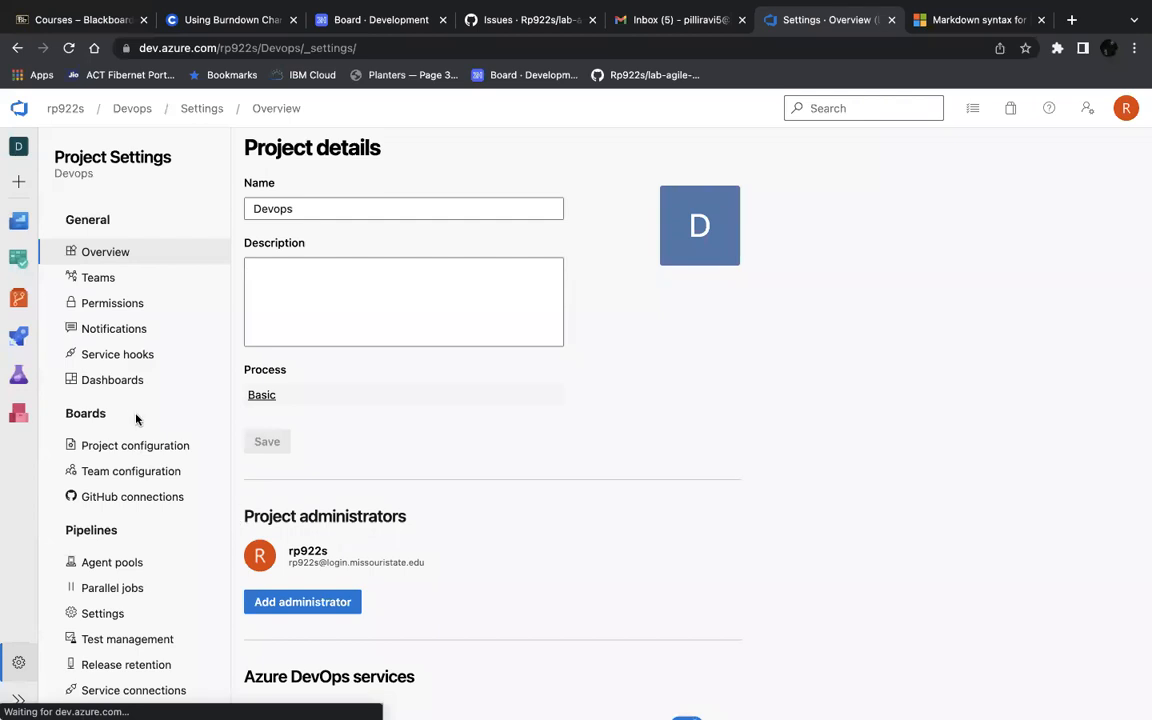
scroll(92, 467, down, 3)
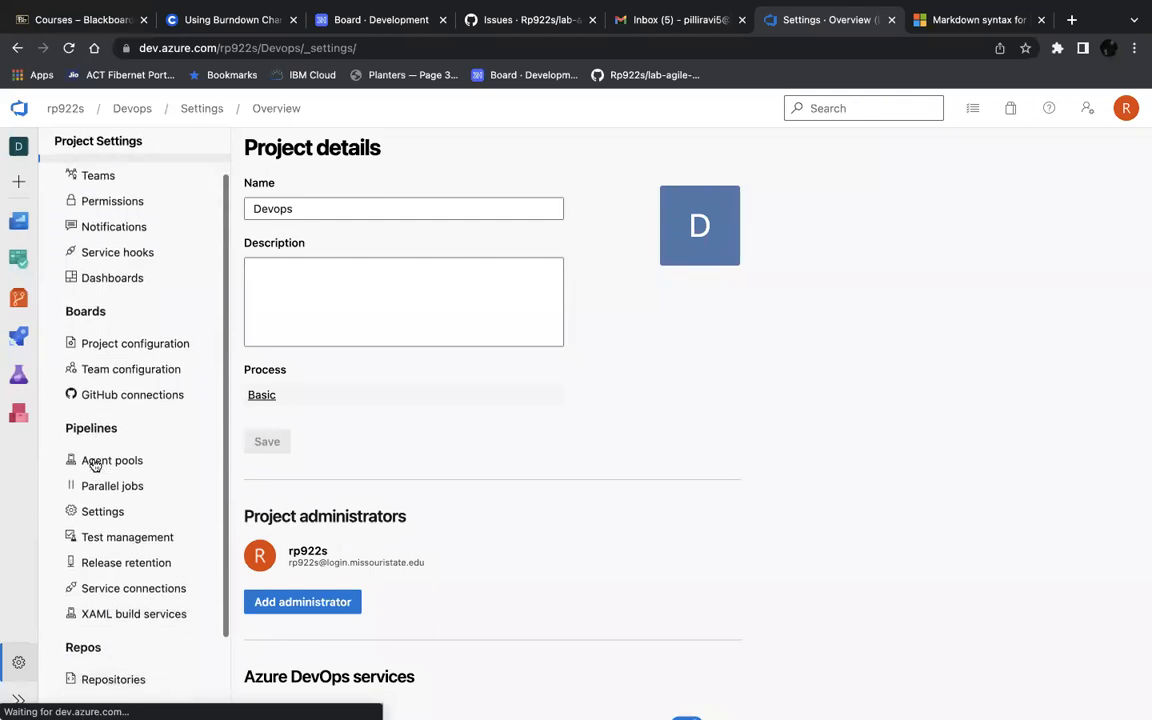
scroll(92, 465, up, 3)
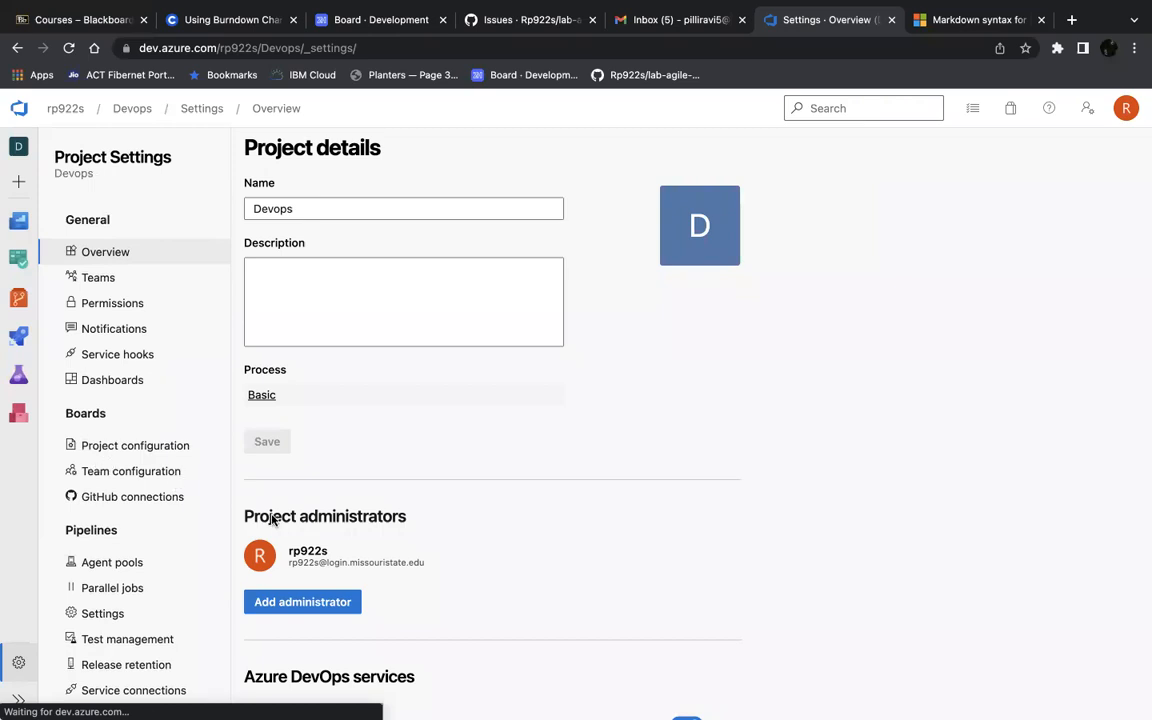
scroll(288, 533, down, 3)
scroll(288, 533, down, 2)
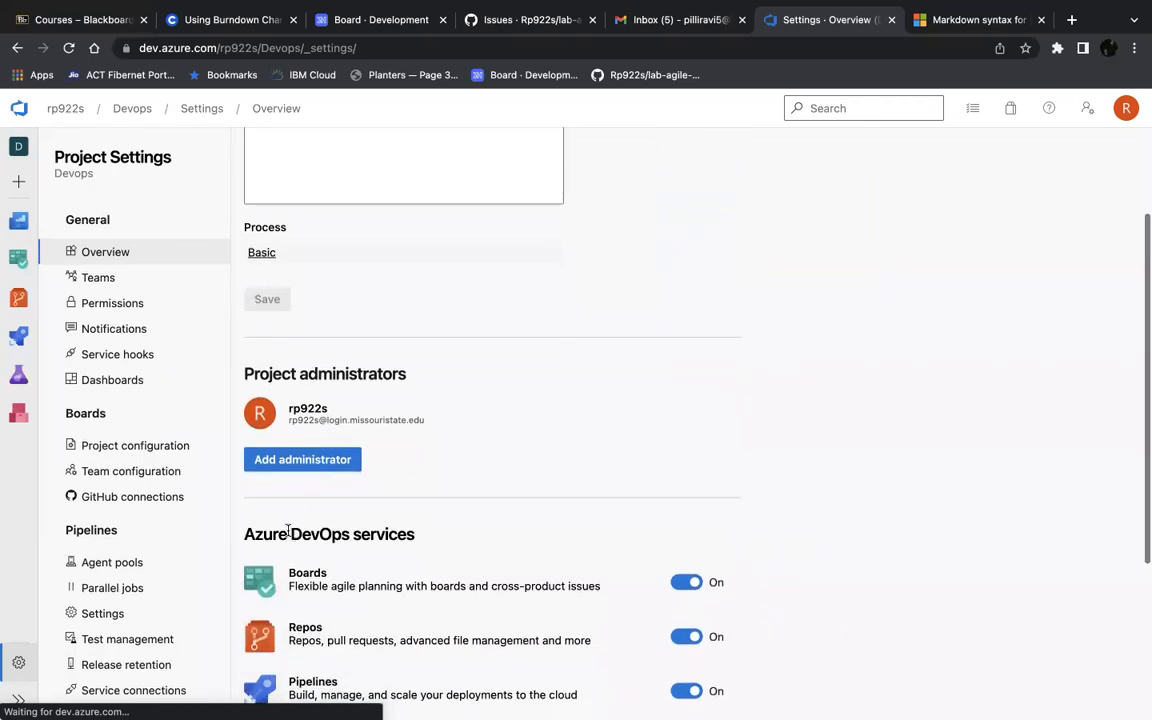
scroll(288, 530, up, 3)
scroll(288, 534, up, 2)
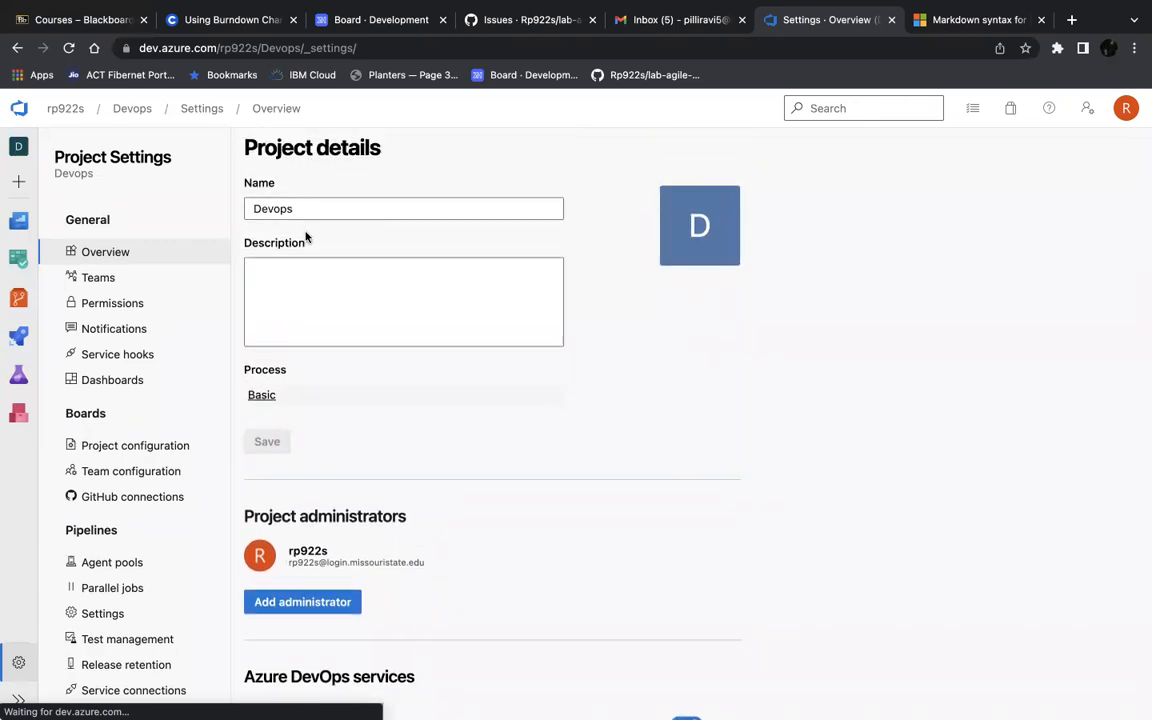
click(265, 398)
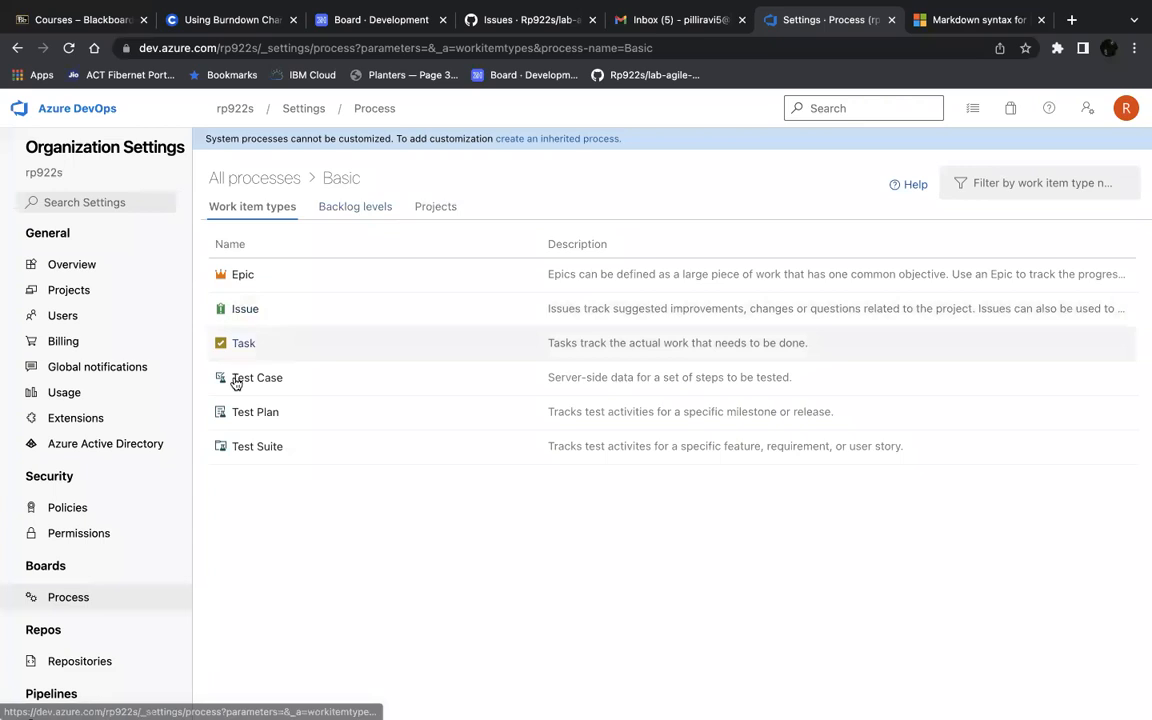
Step: Change the Devops project's process to Agile through the organization's project list and the Basic process's projects, and save the change
click(370, 110)
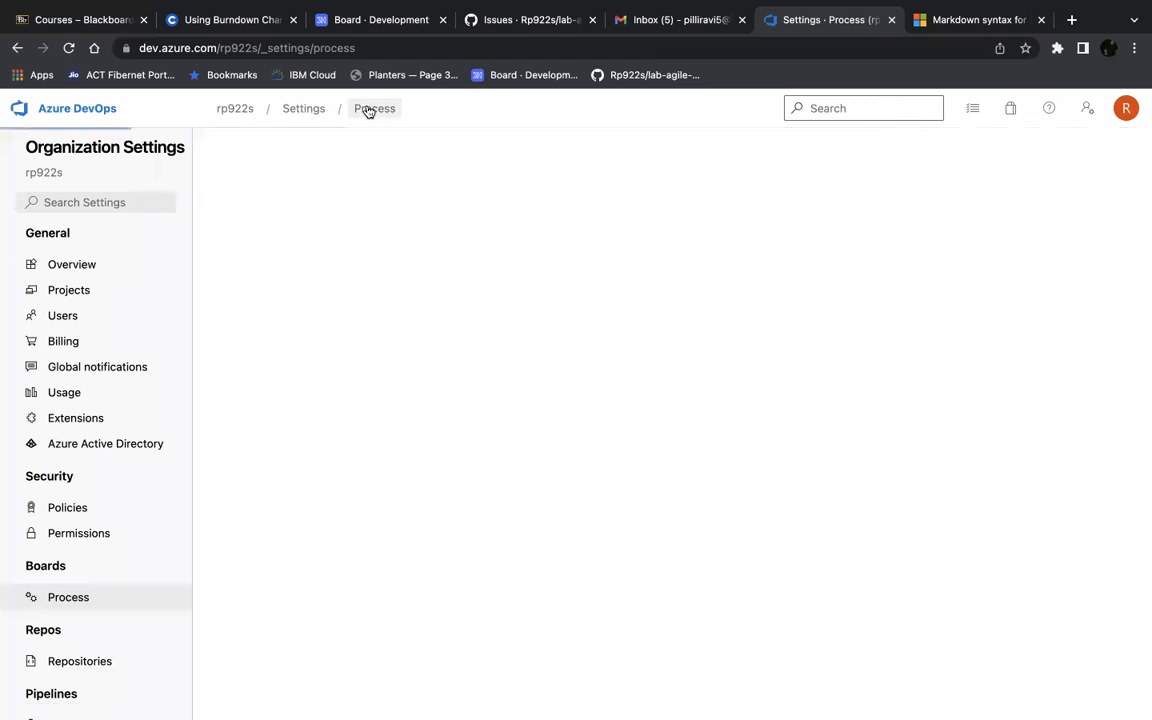
click(77, 292)
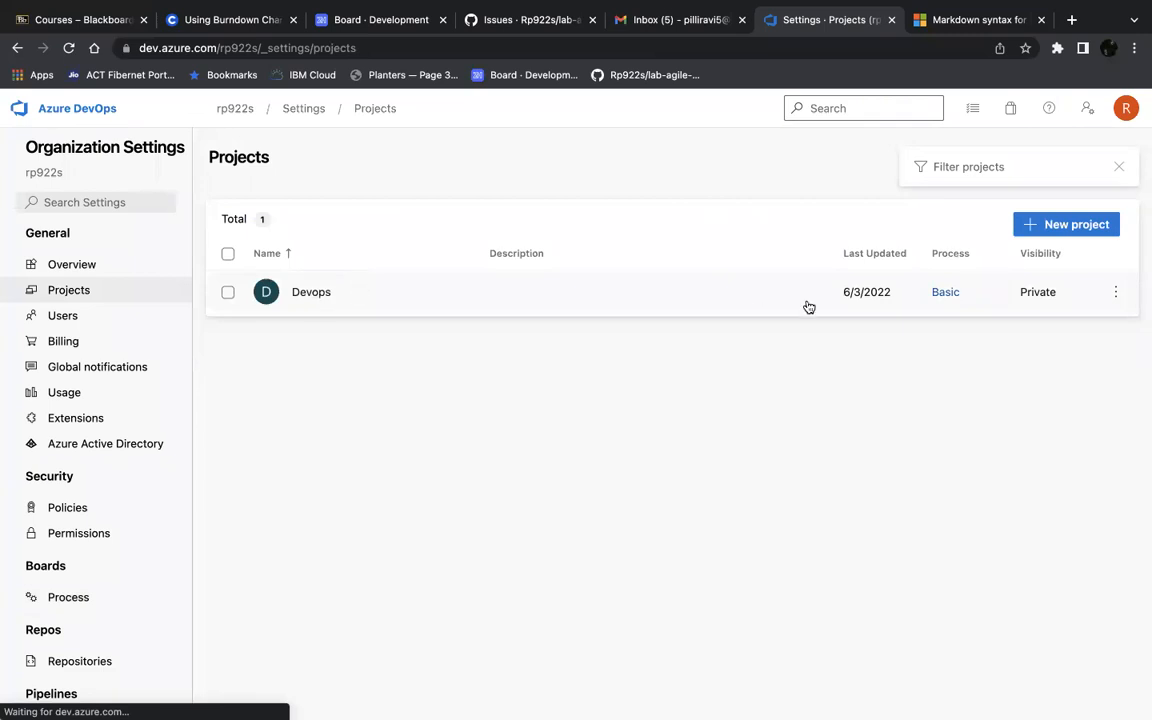
click(950, 292)
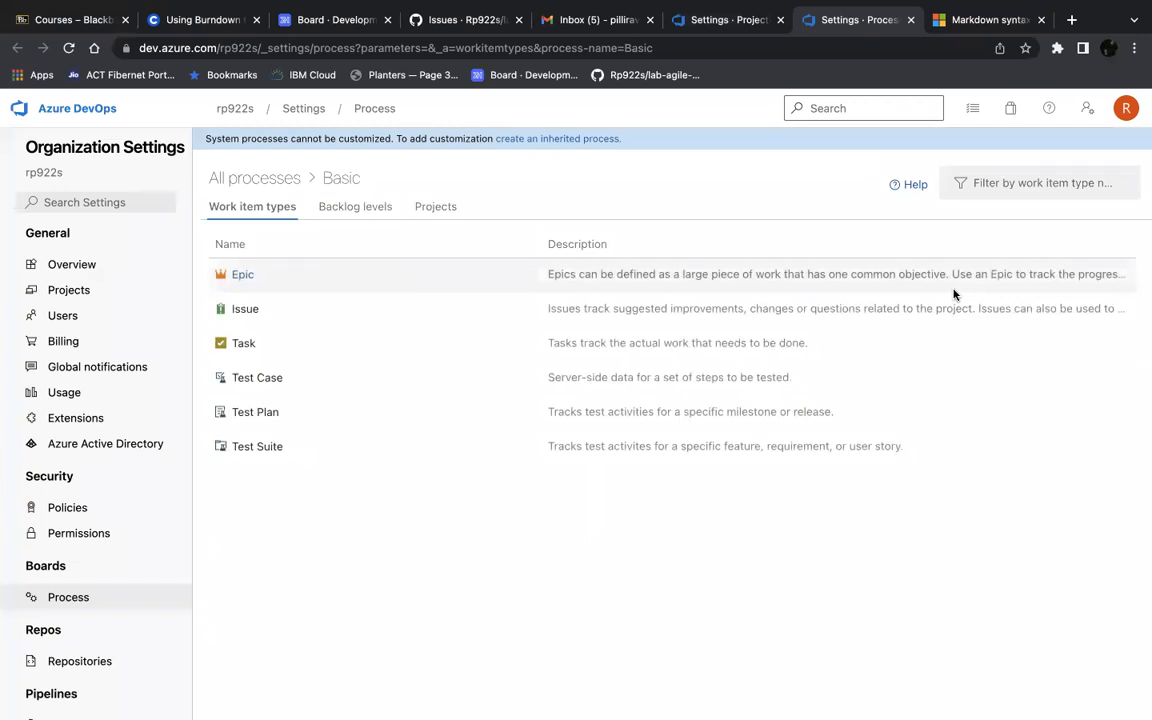
click(433, 212)
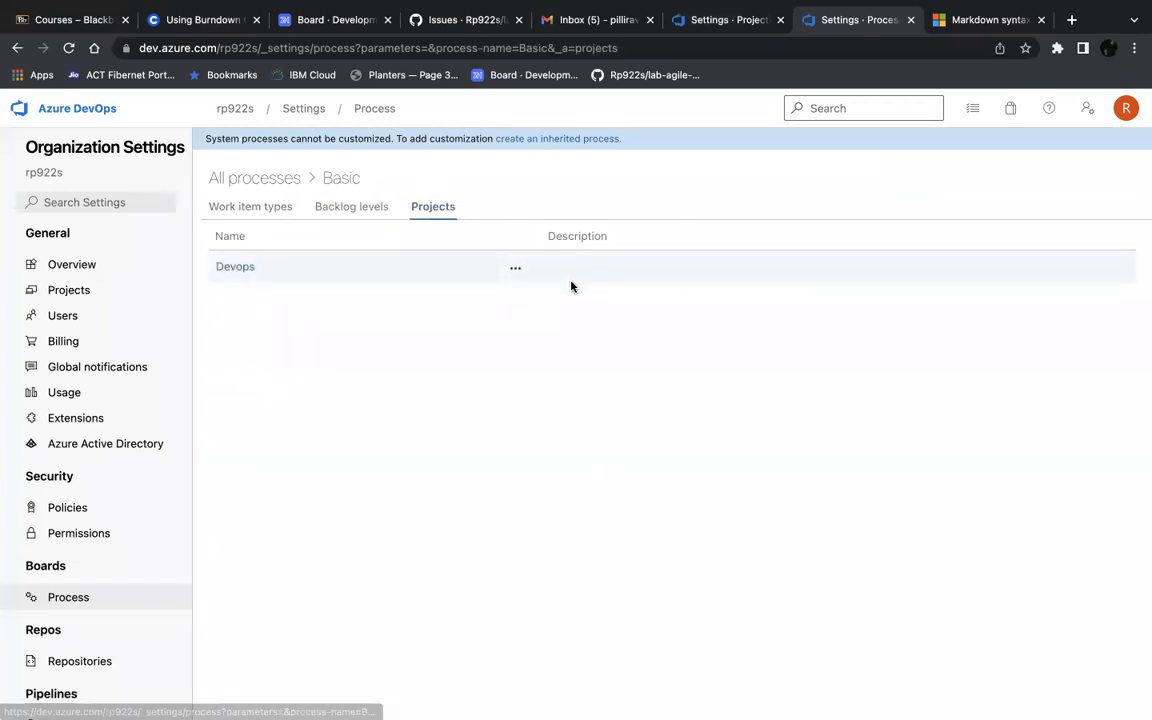
click(516, 272)
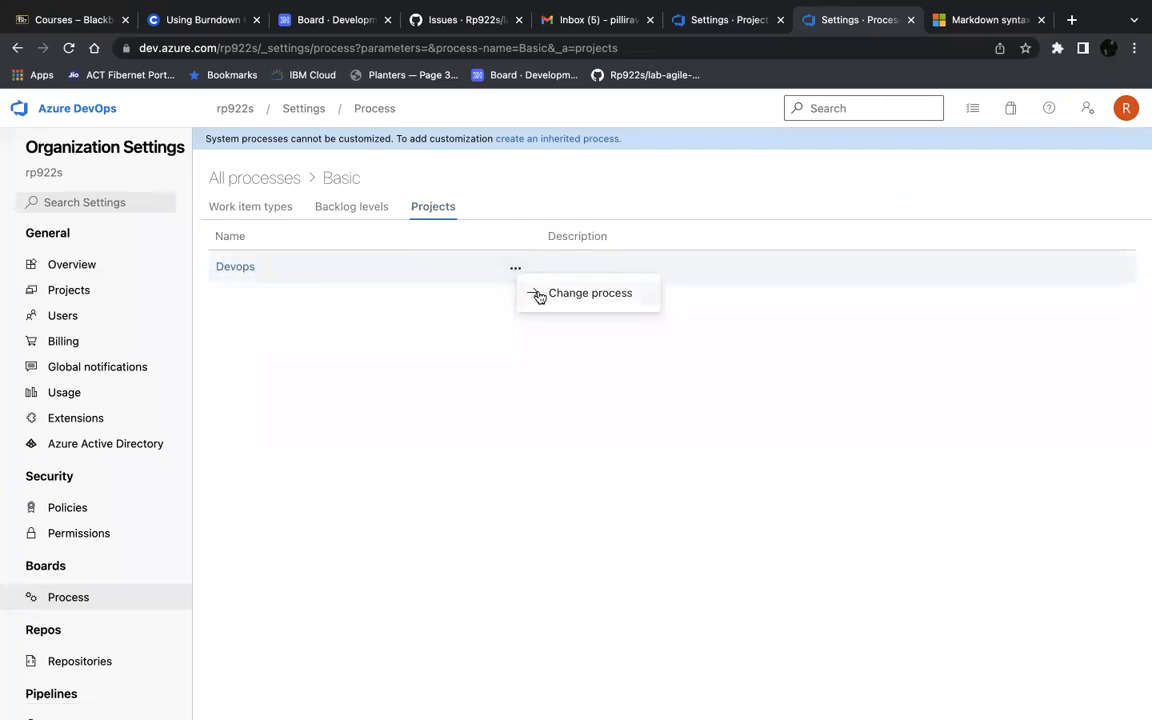
click(538, 293)
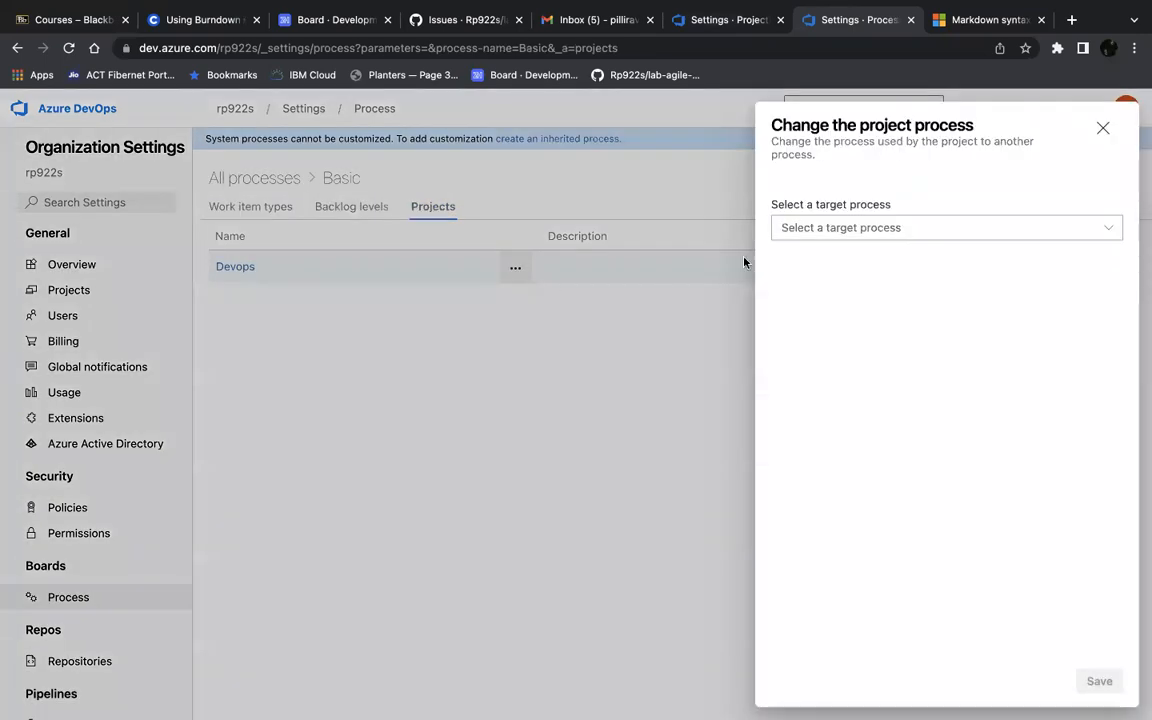
click(812, 229)
click(793, 260)
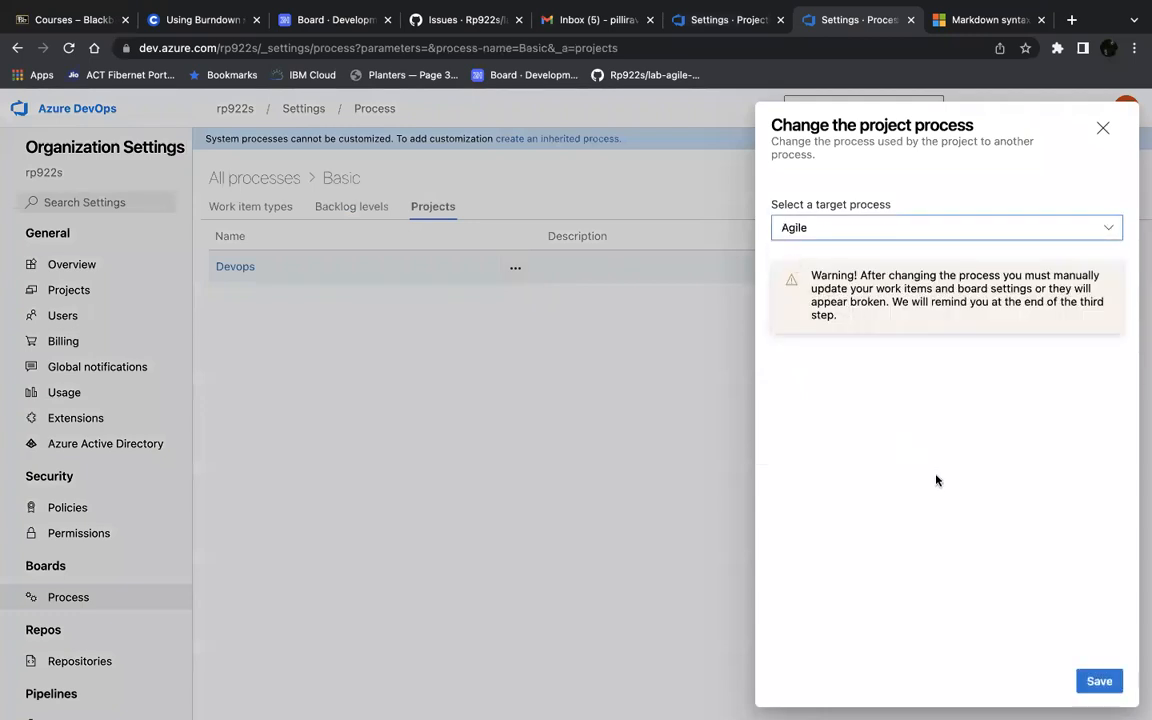
click(1095, 689)
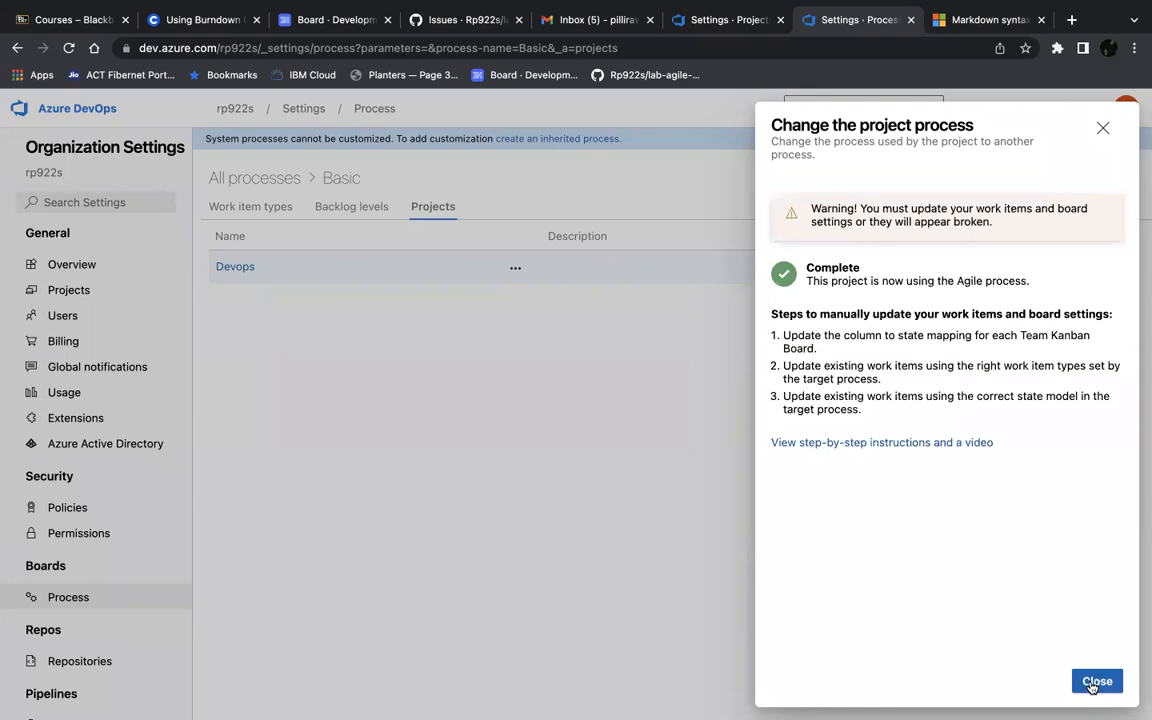
click(1096, 682)
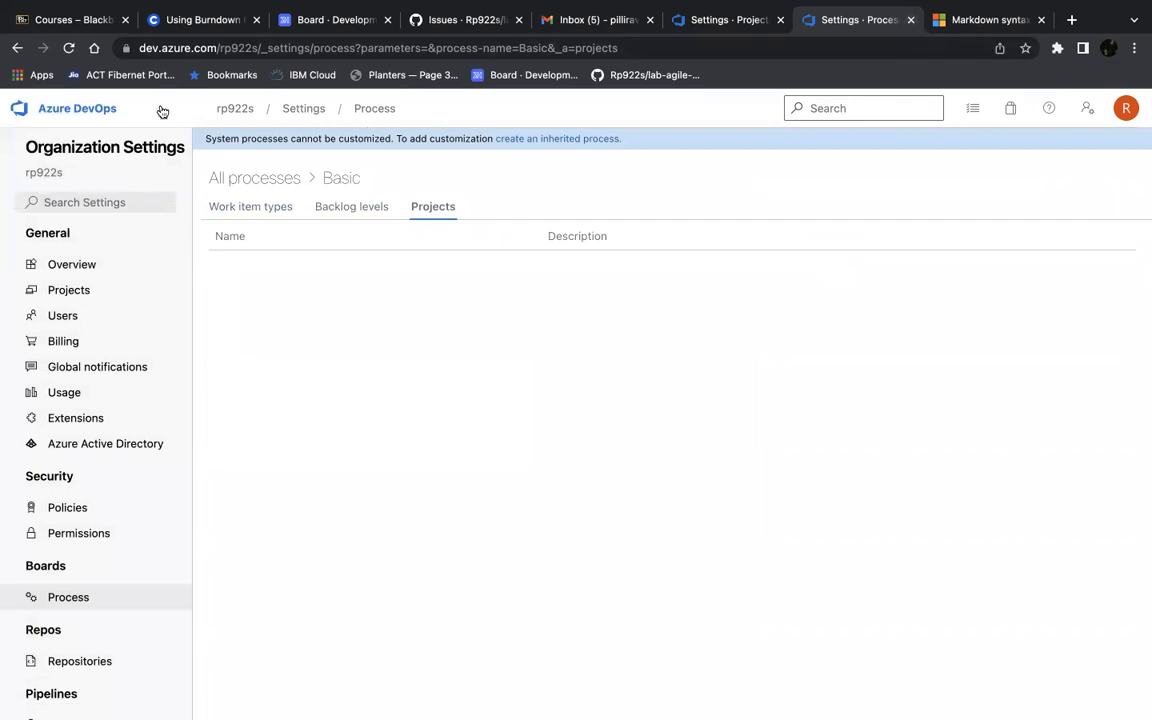
Step: Create an Epic titled "New Epic" in the Devops project's work items, save it, and return to the work item list
click(74, 109)
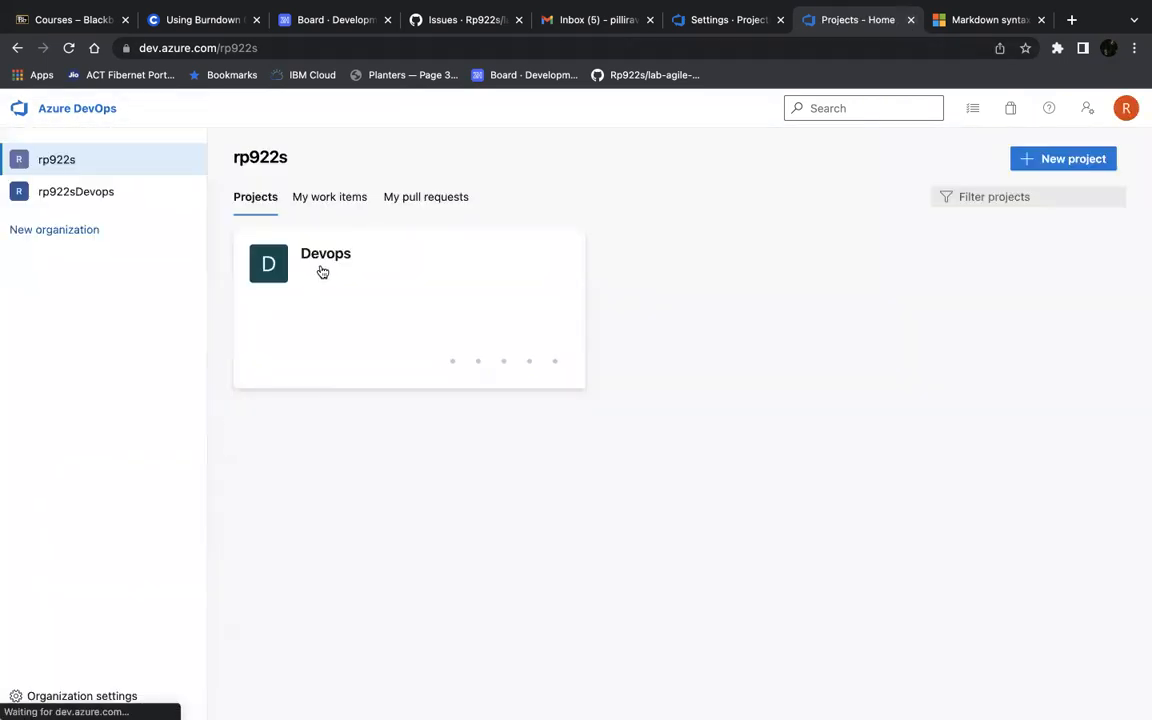
click(322, 268)
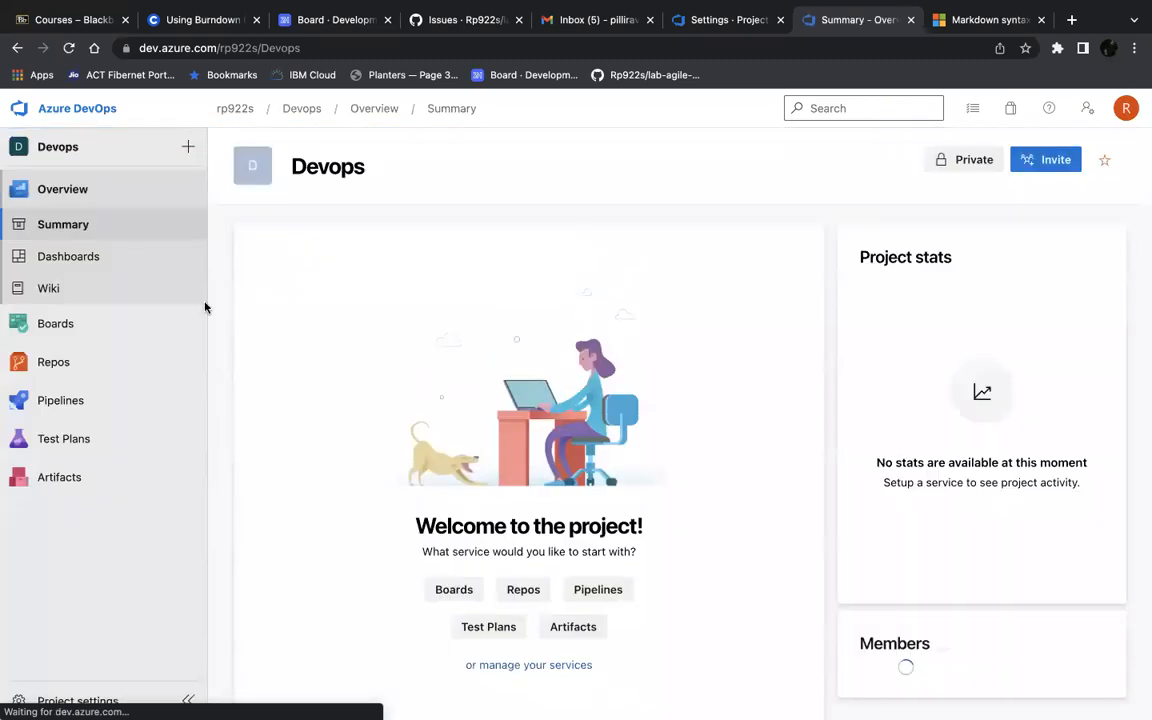
click(60, 325)
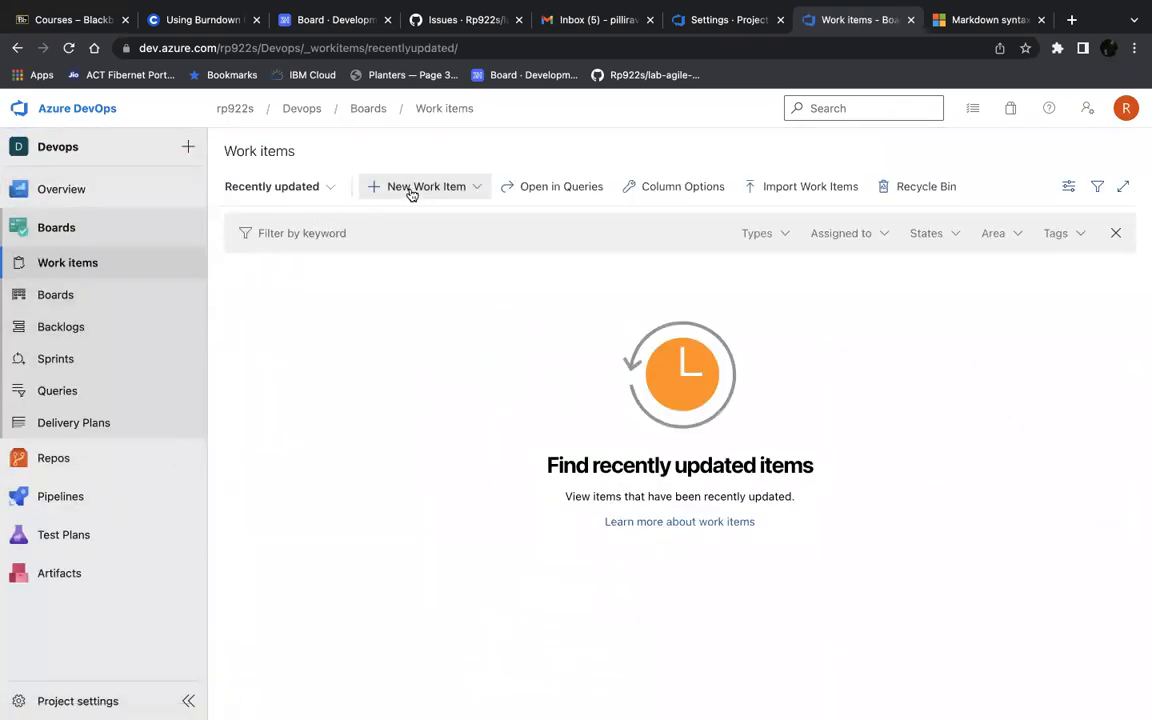
click(411, 193)
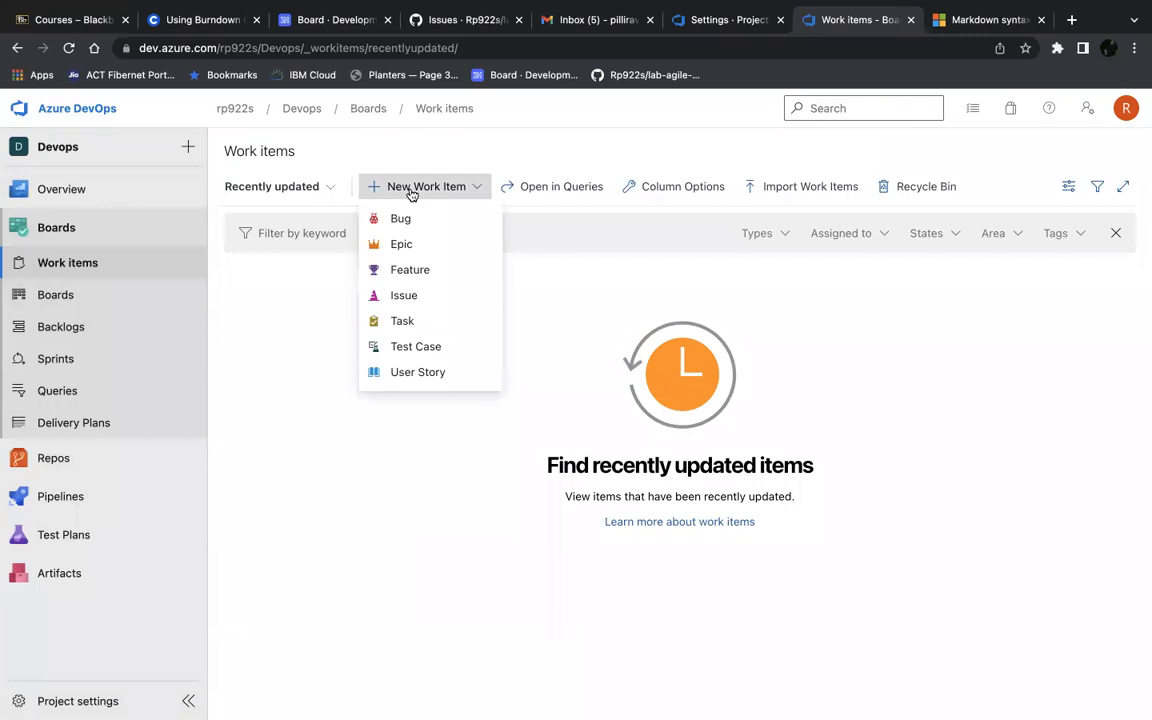
click(398, 245)
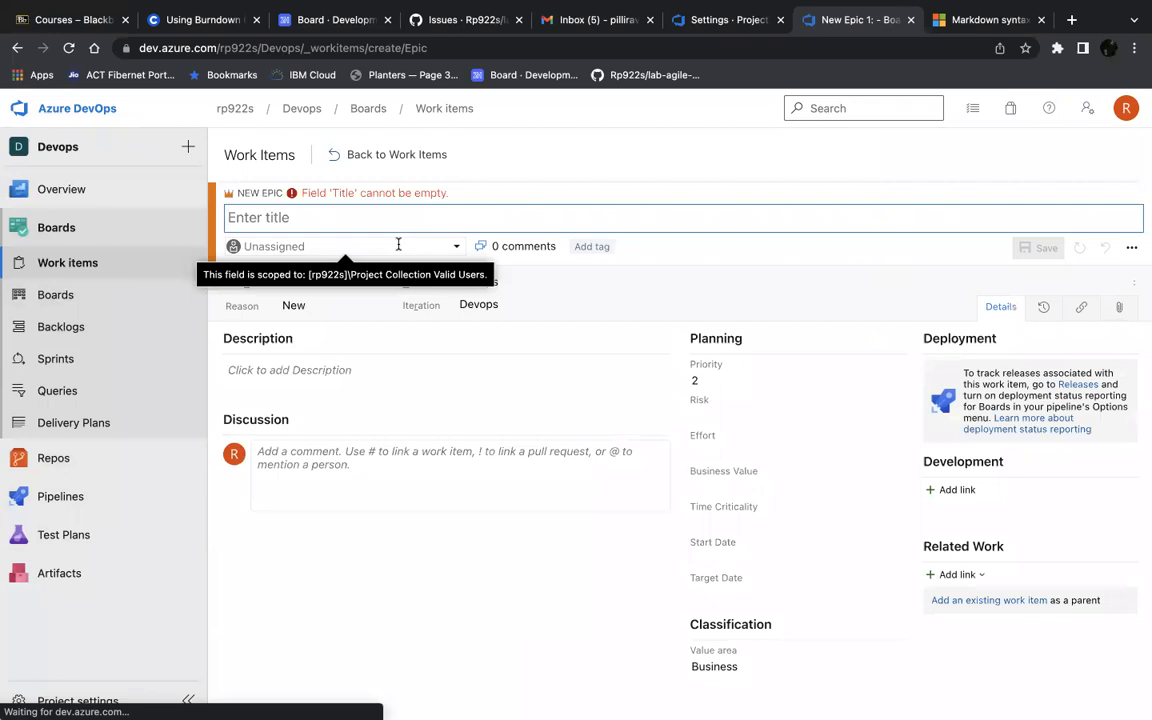
text(New )
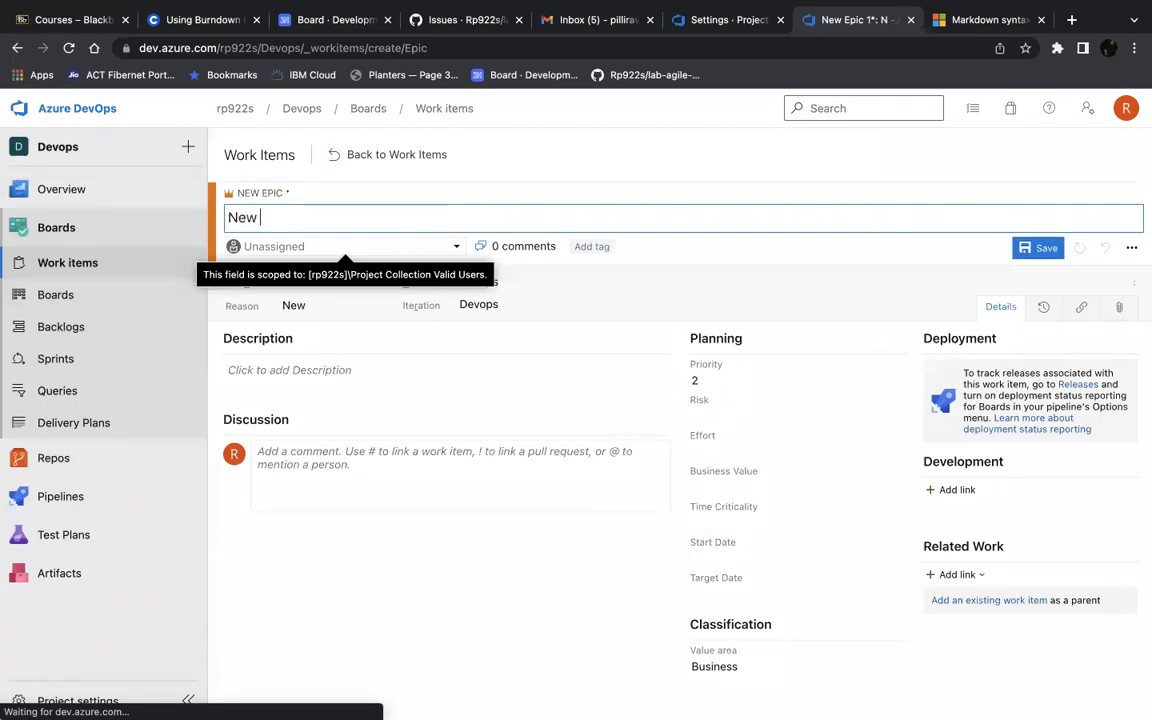
text(Epic)
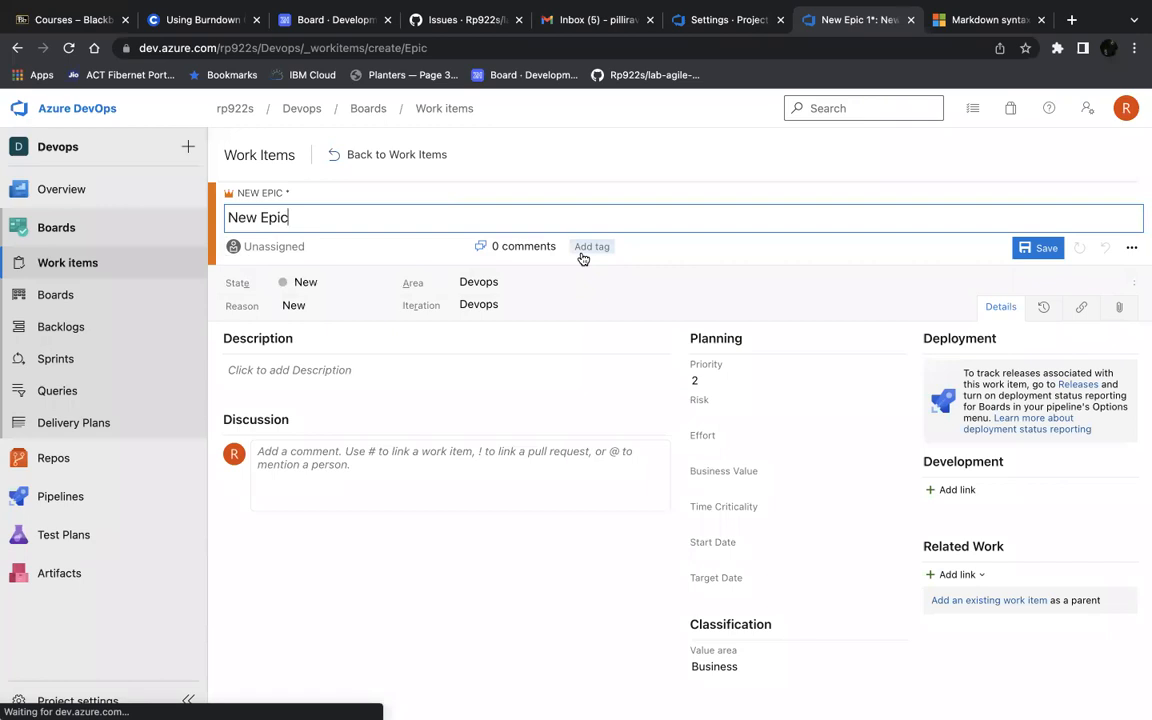
click(1040, 251)
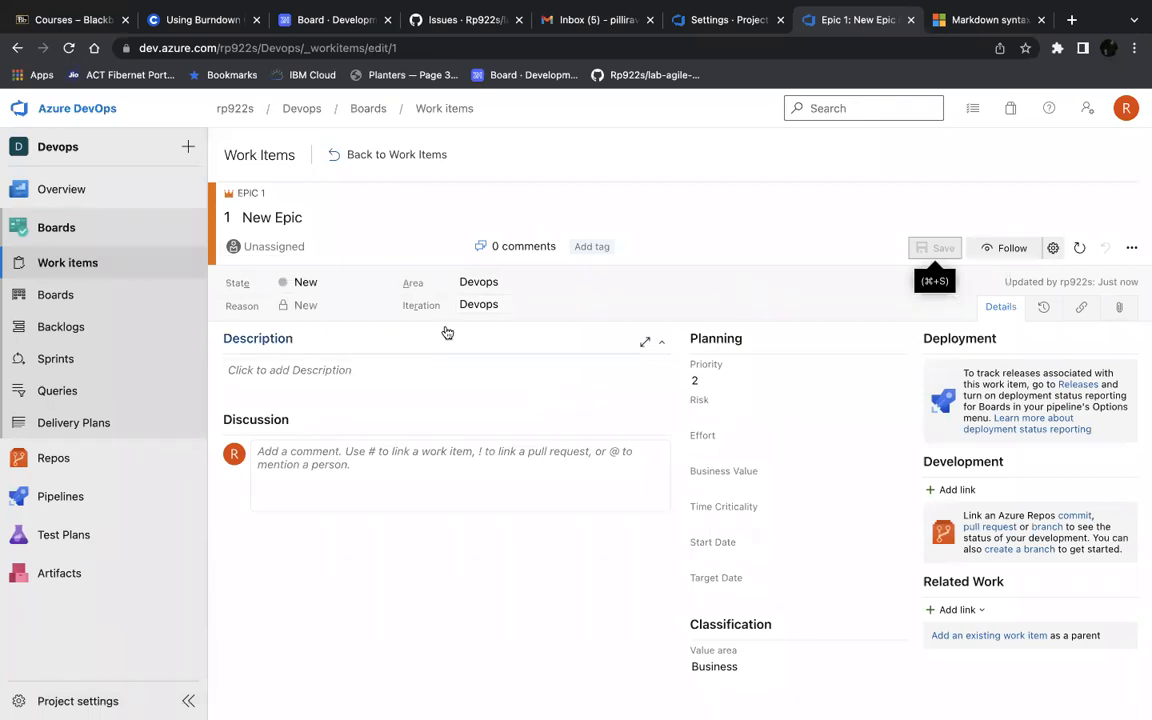
click(370, 155)
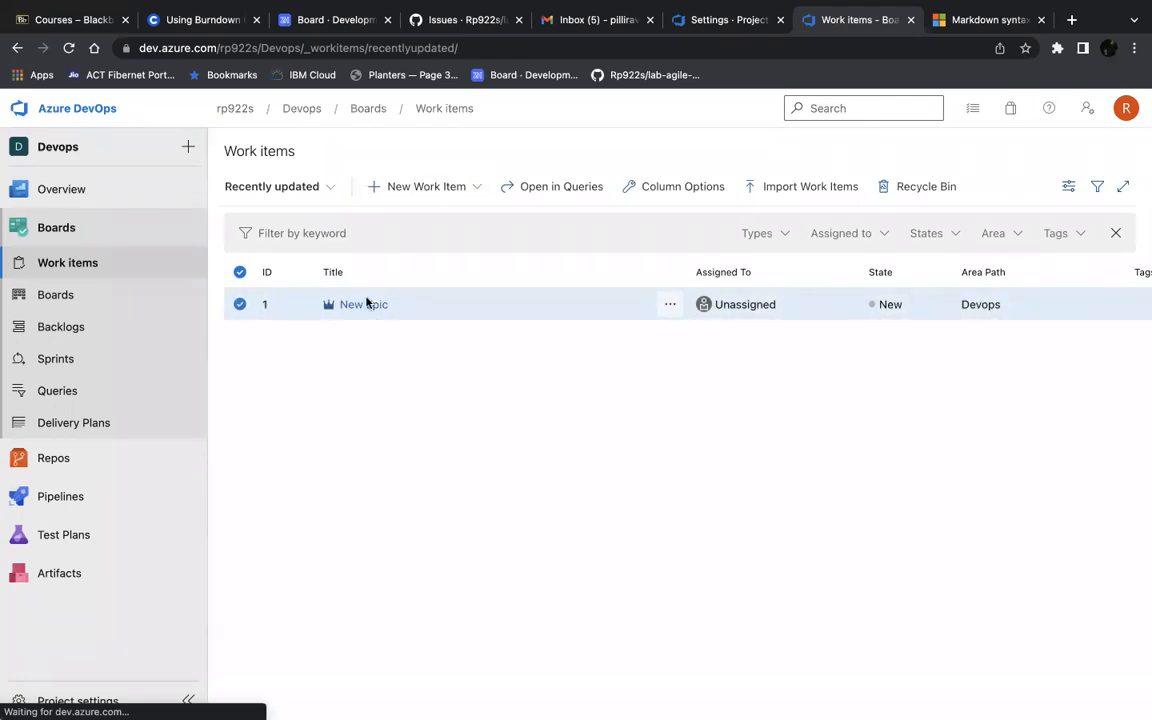
Step: Assign New Epic to the project member, view its available states, and save the changes when leaving for the project settings
click(361, 305)
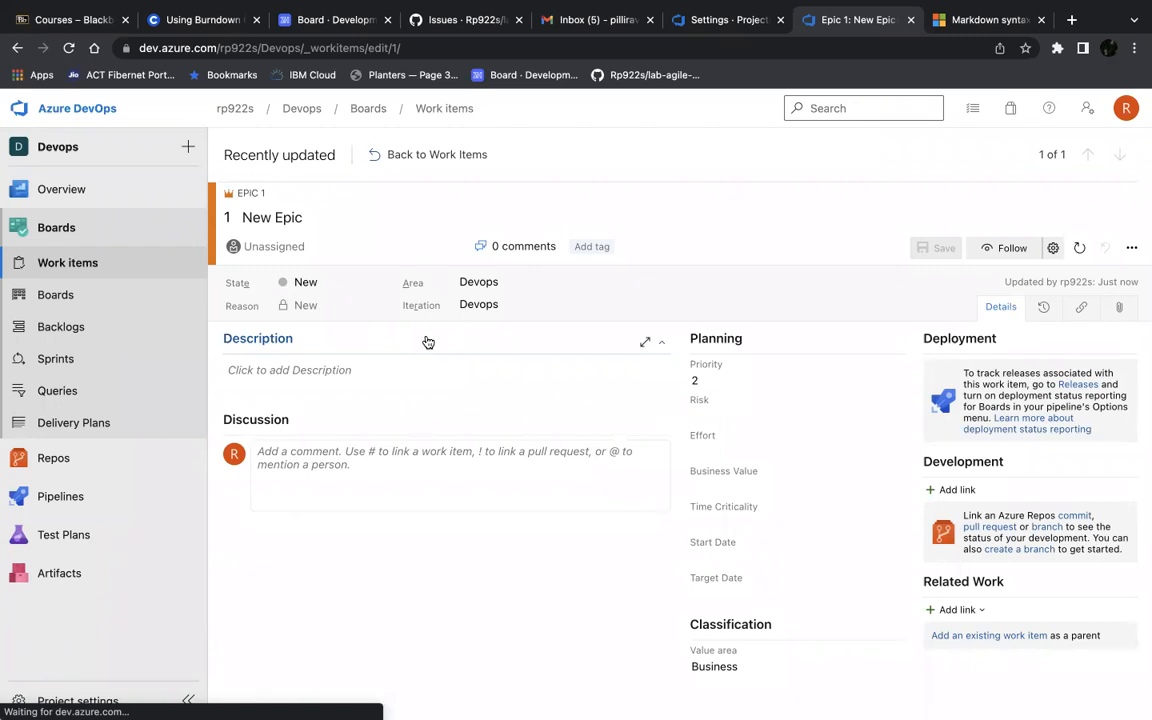
click(282, 246)
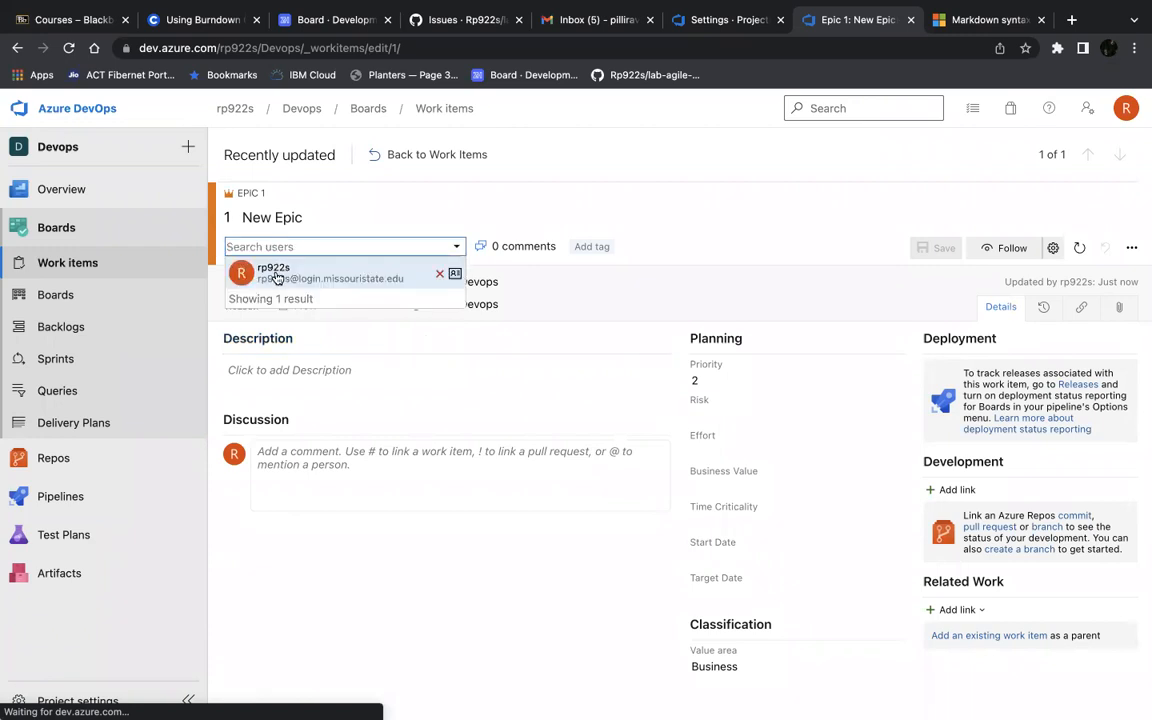
click(277, 277)
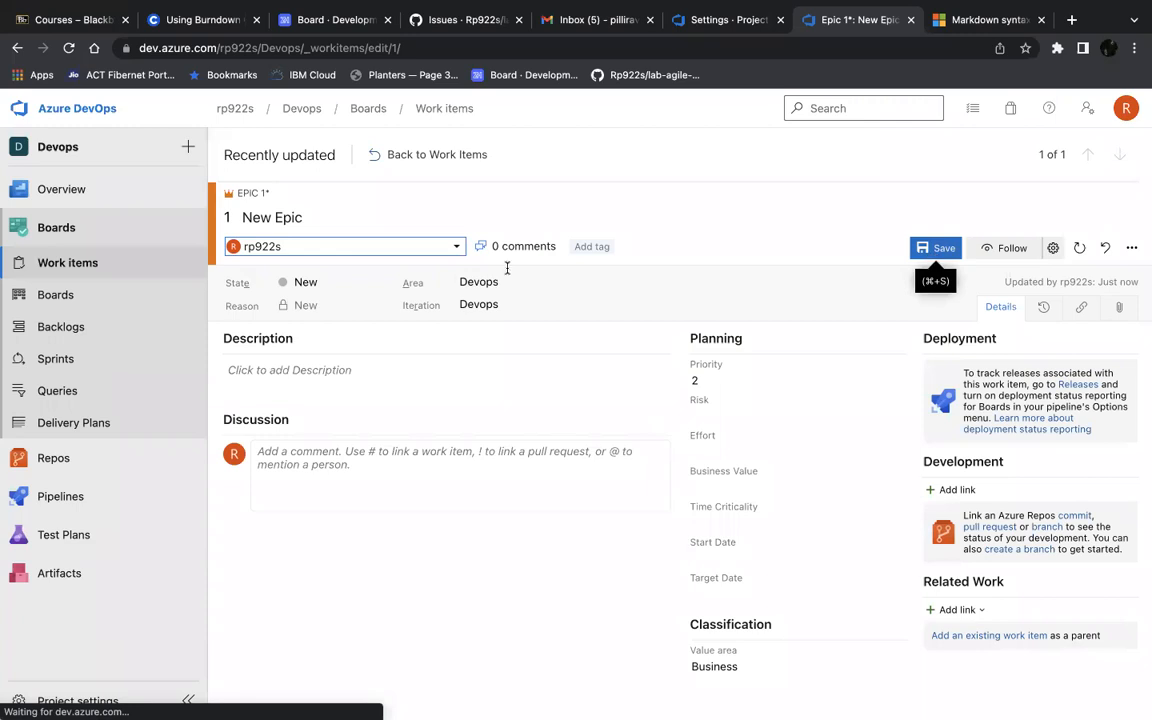
click(302, 283)
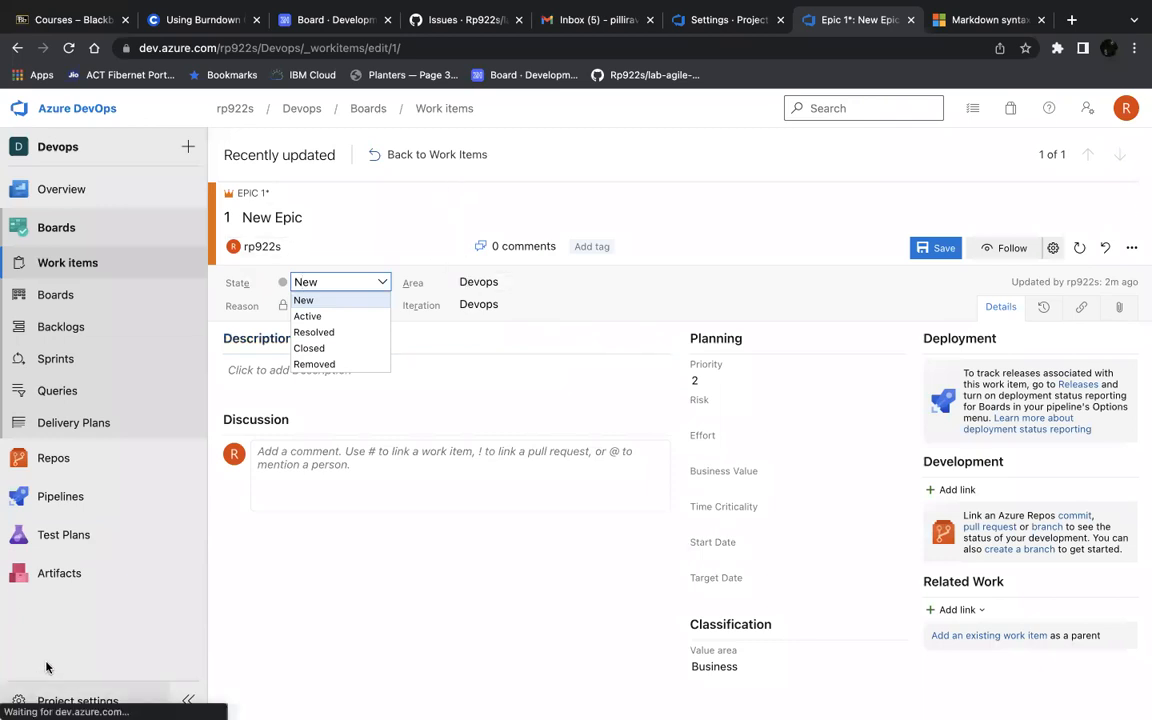
click(47, 703)
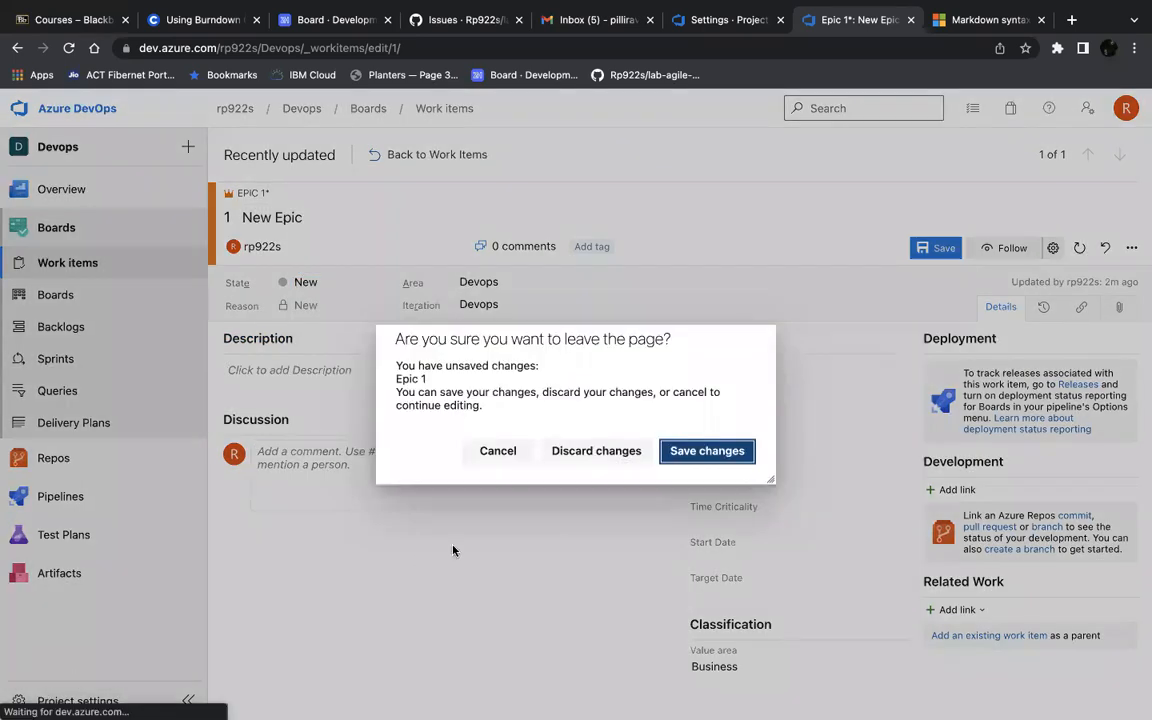
click(677, 453)
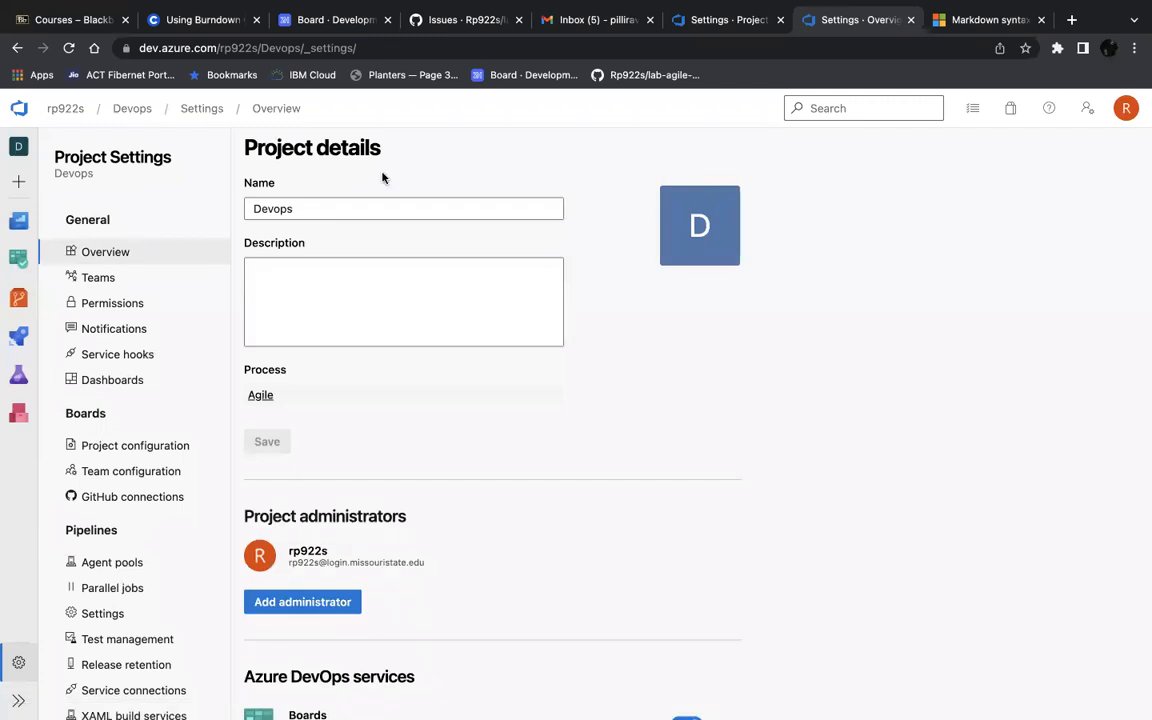
Step: Open the Agile process linked in the Devops project settings to view its work item types
scroll(117, 521, down, 3)
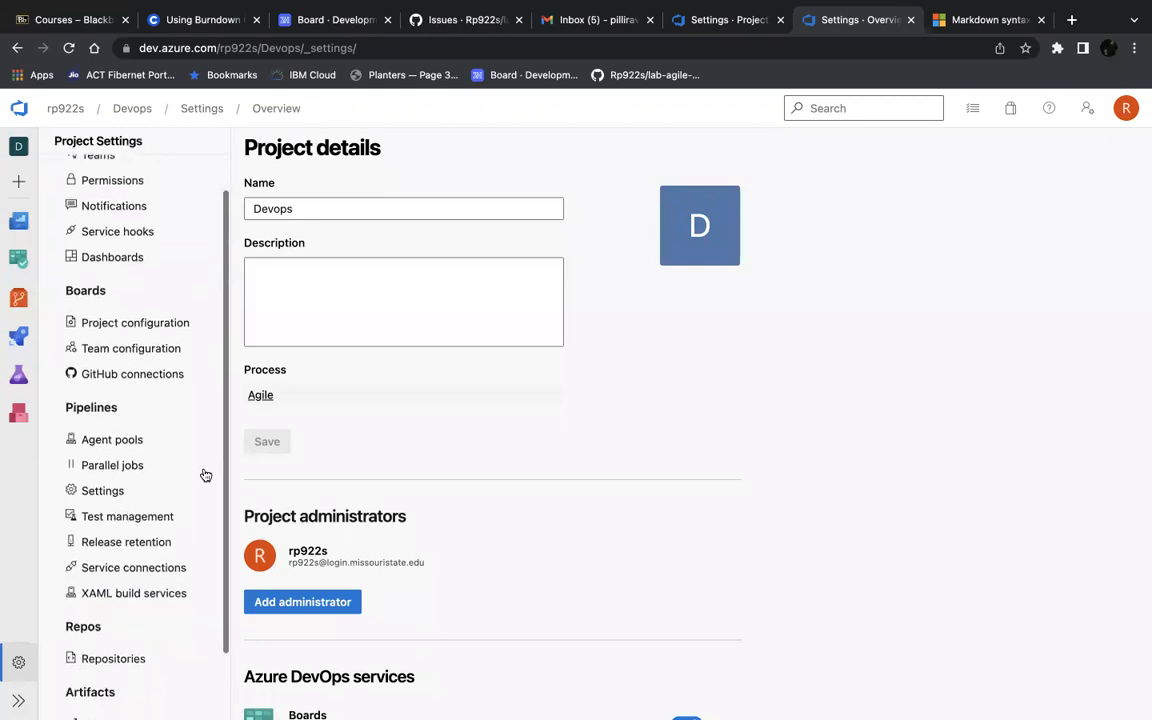
click(260, 397)
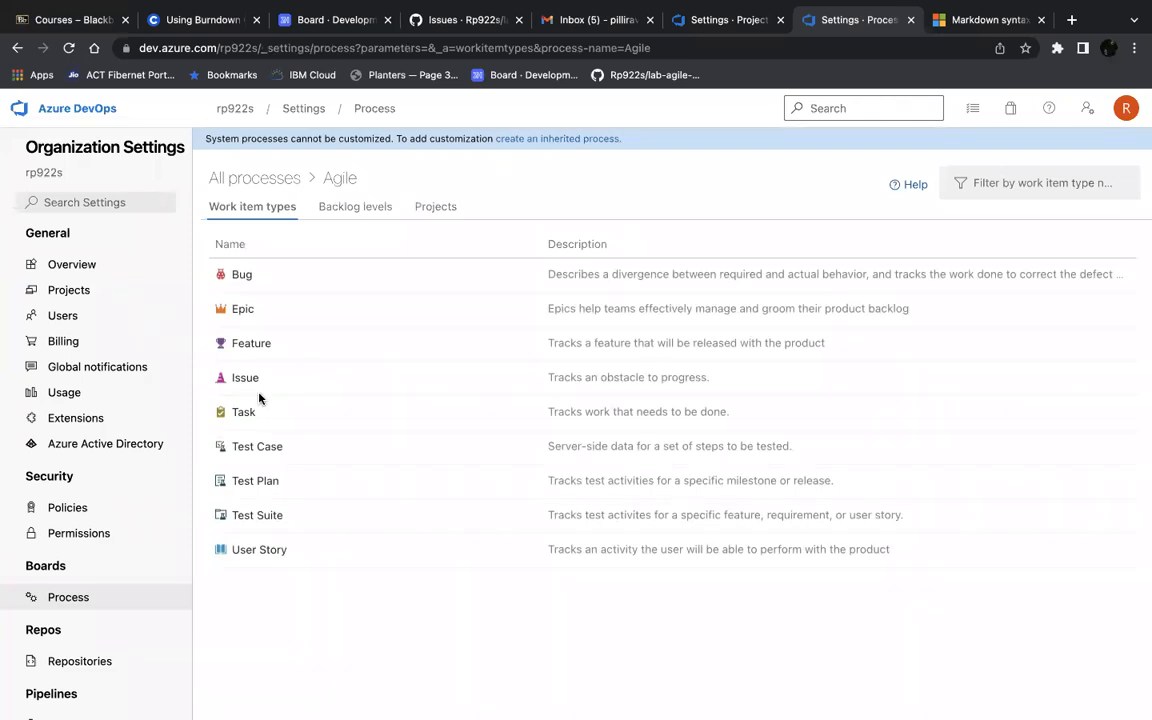
Step: Examine the Epic work item type's layout and states in the Agile process
click(240, 310)
mouse_move(240, 310)
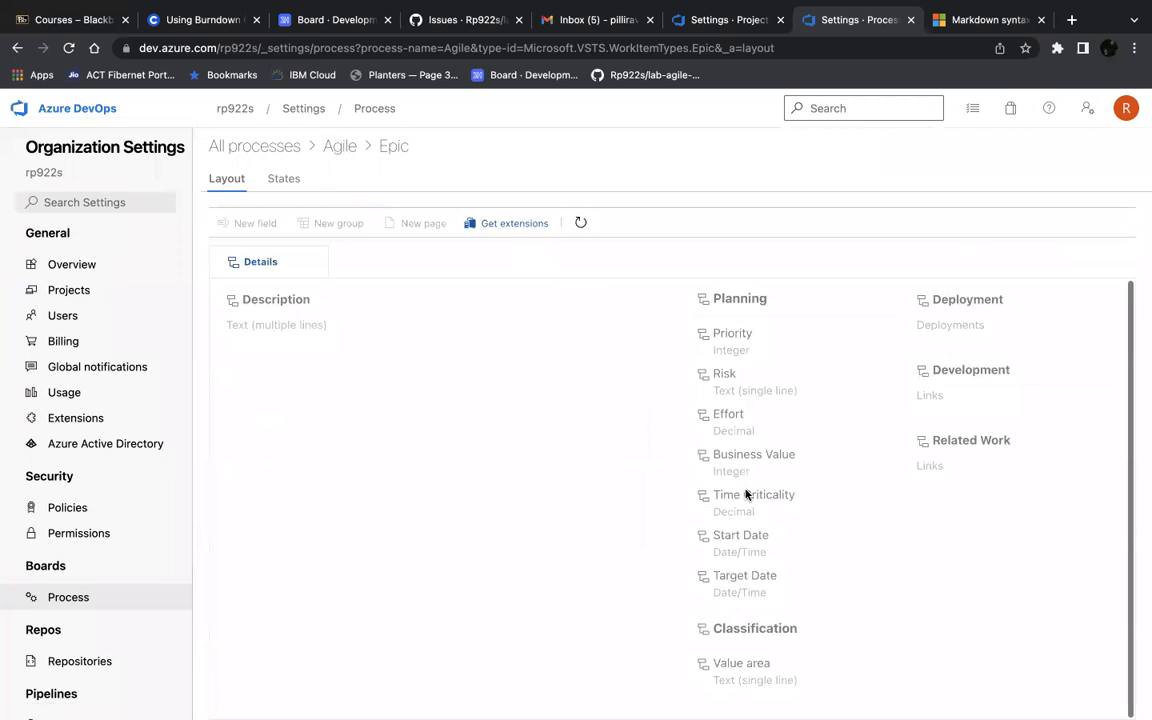
mouse_move(745, 494)
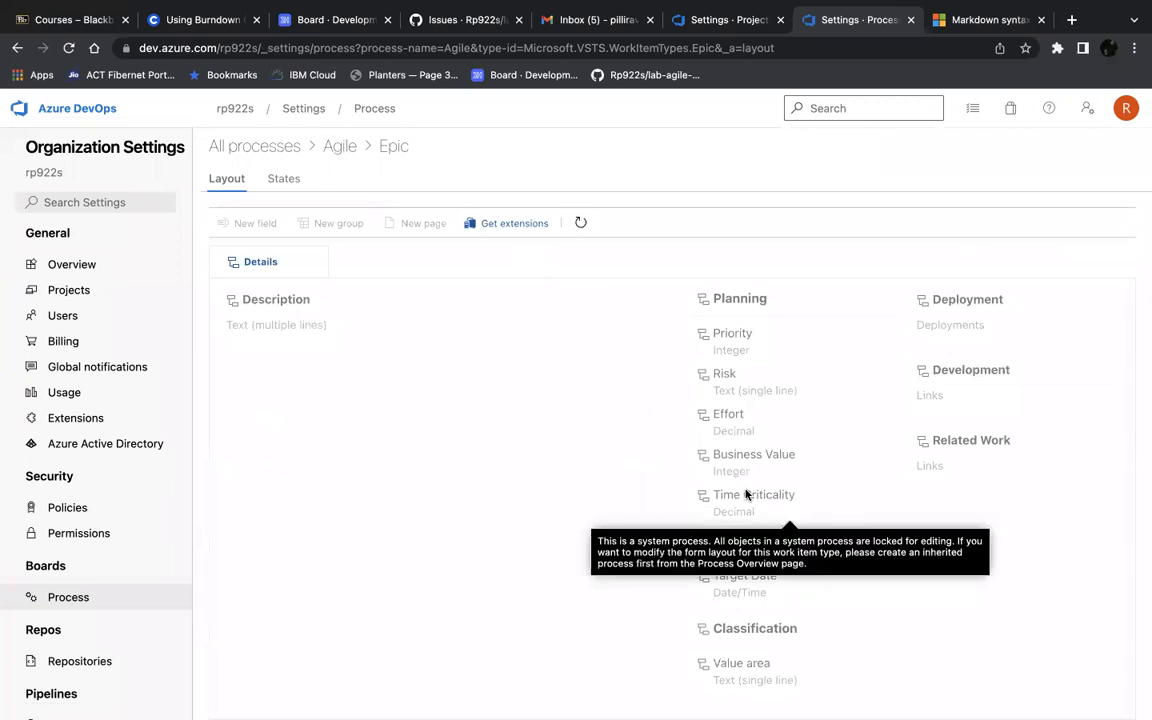
click(283, 178)
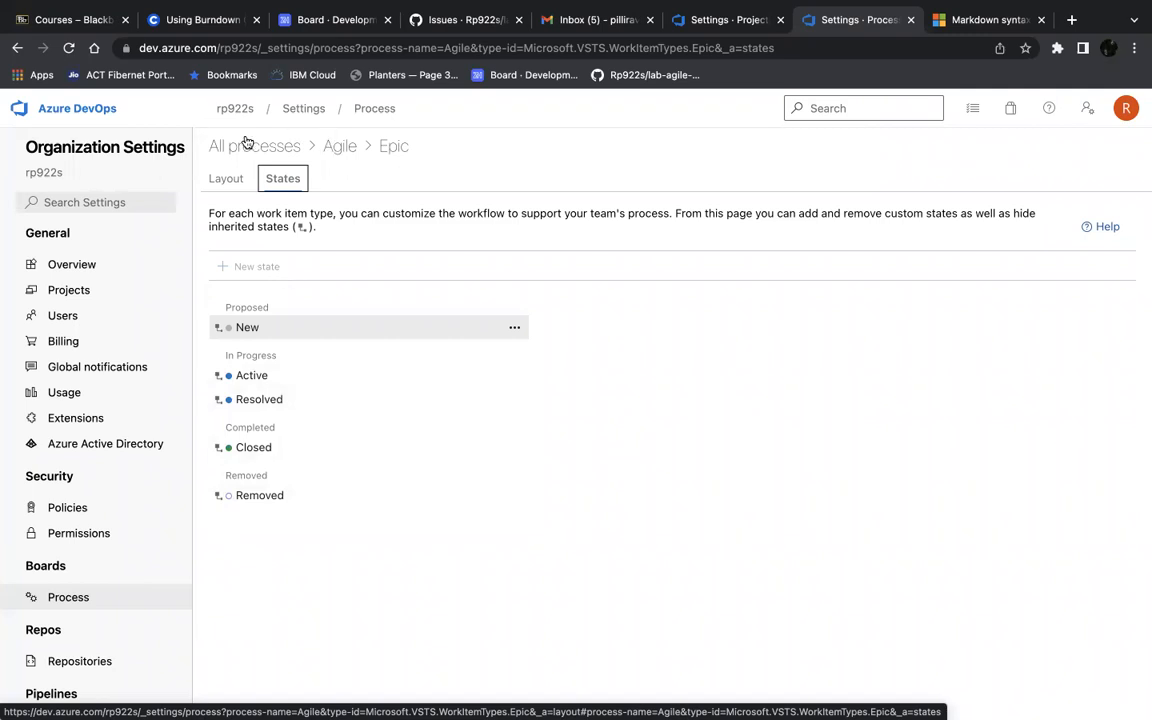
Step: Create an inherited process named AGILE TEMPLATE from the Agile process and set it as the default process
click(357, 118)
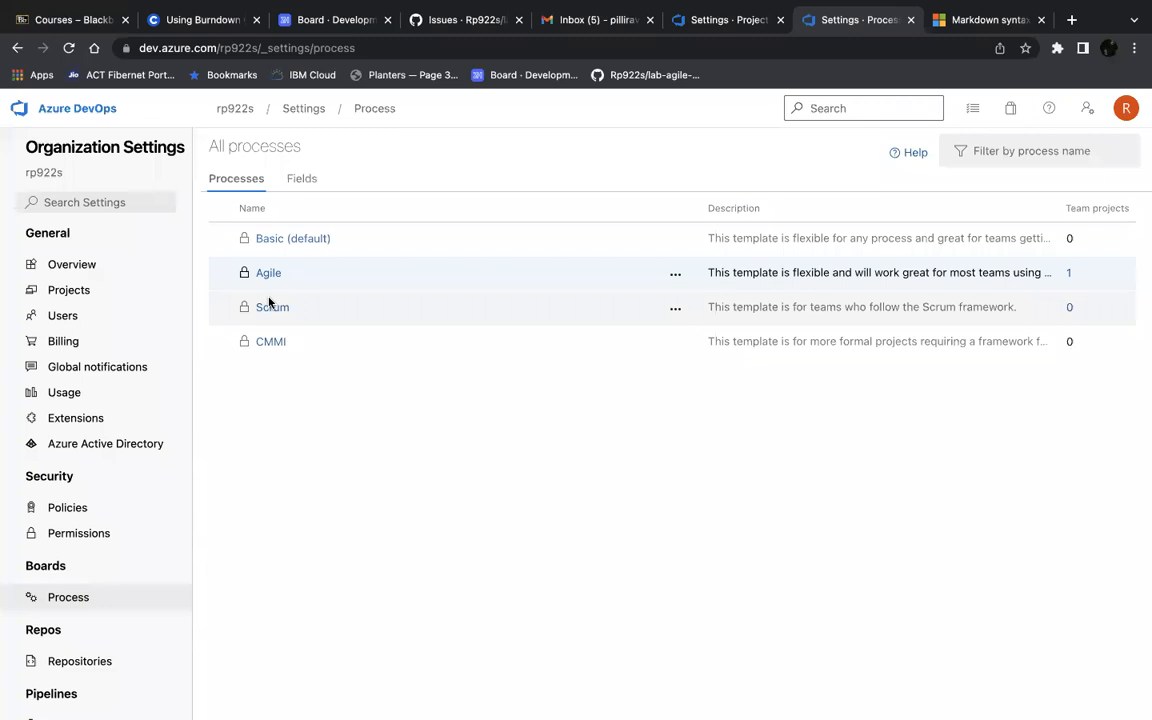
click(674, 280)
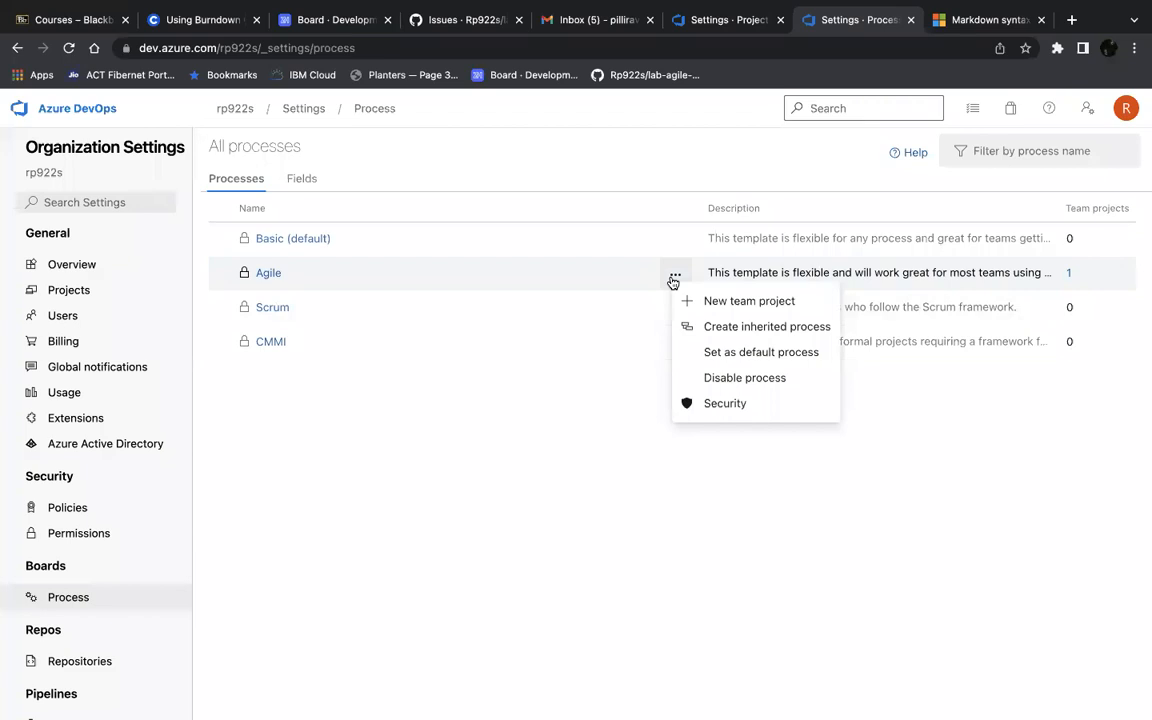
click(704, 328)
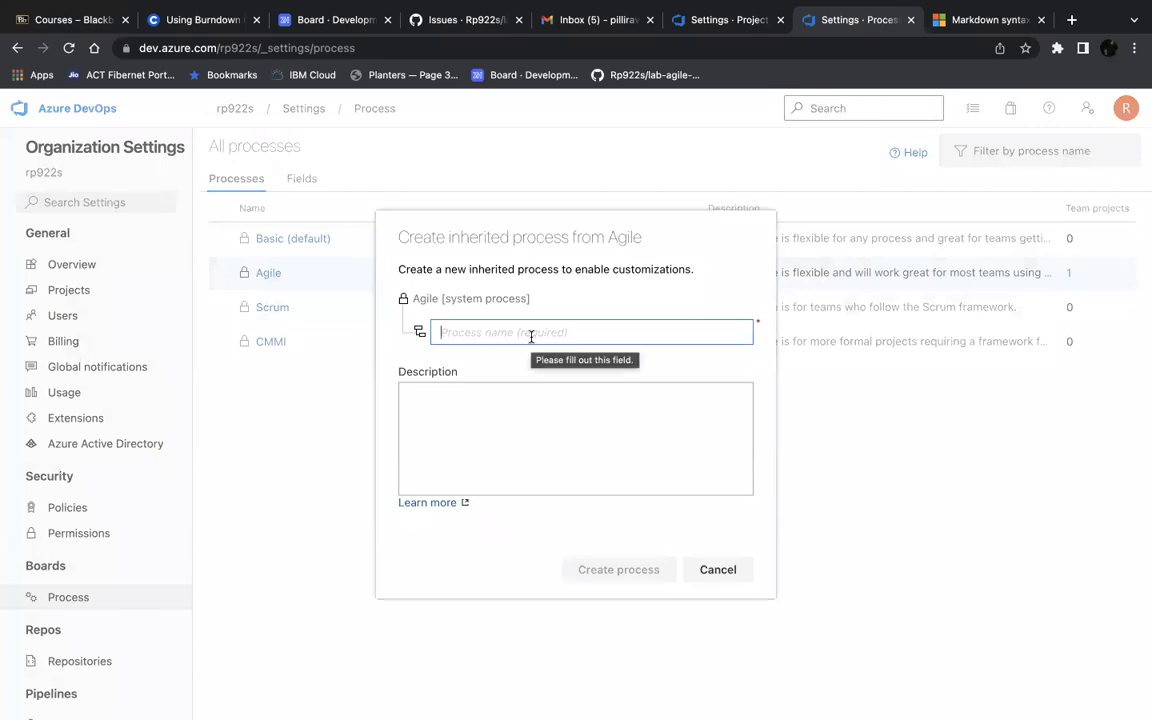
text(A)
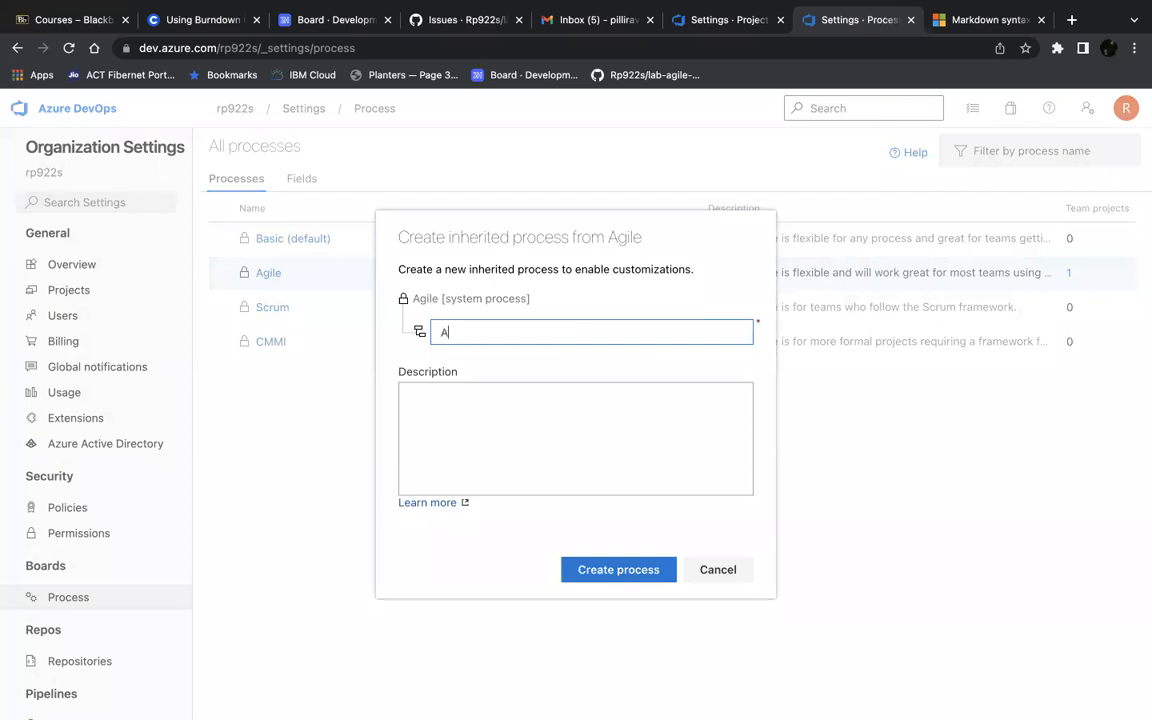
text(GILE TEMPLATE)
click(601, 570)
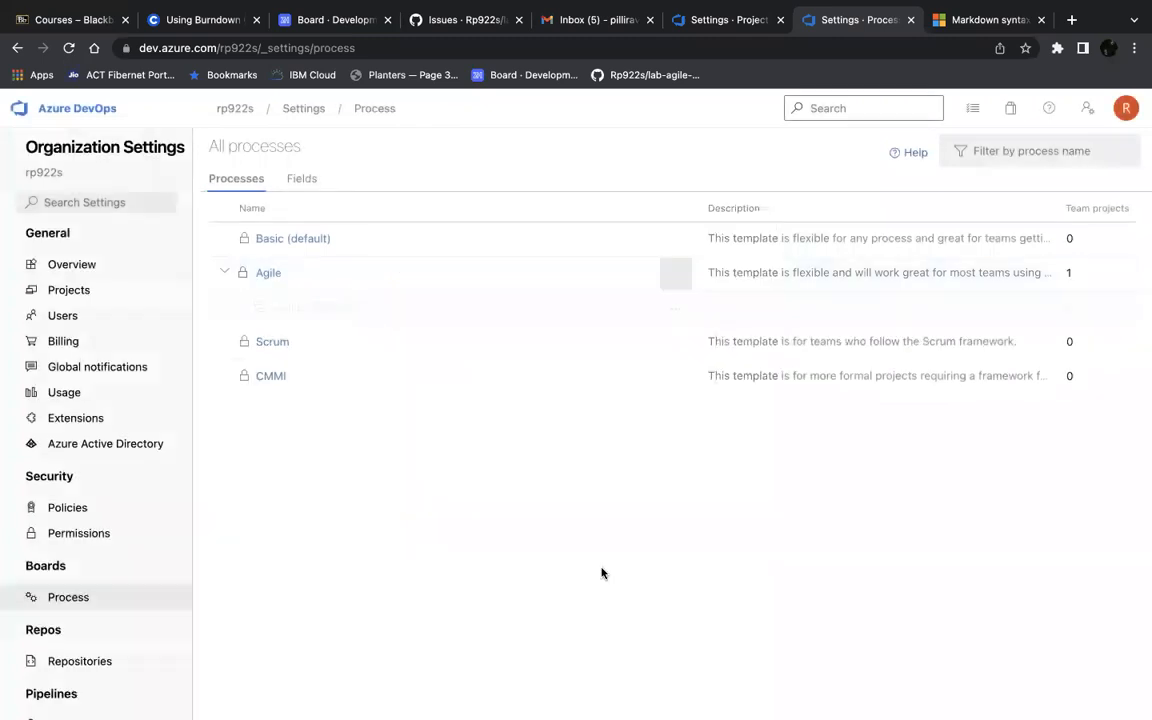
click(676, 310)
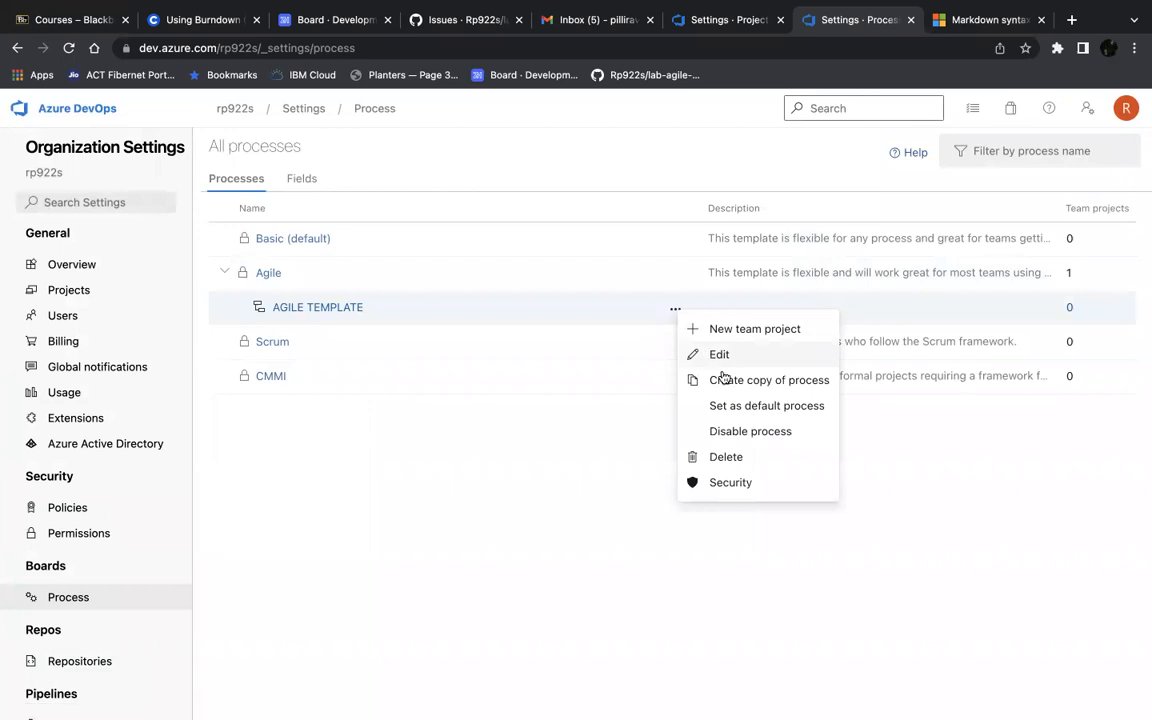
click(737, 410)
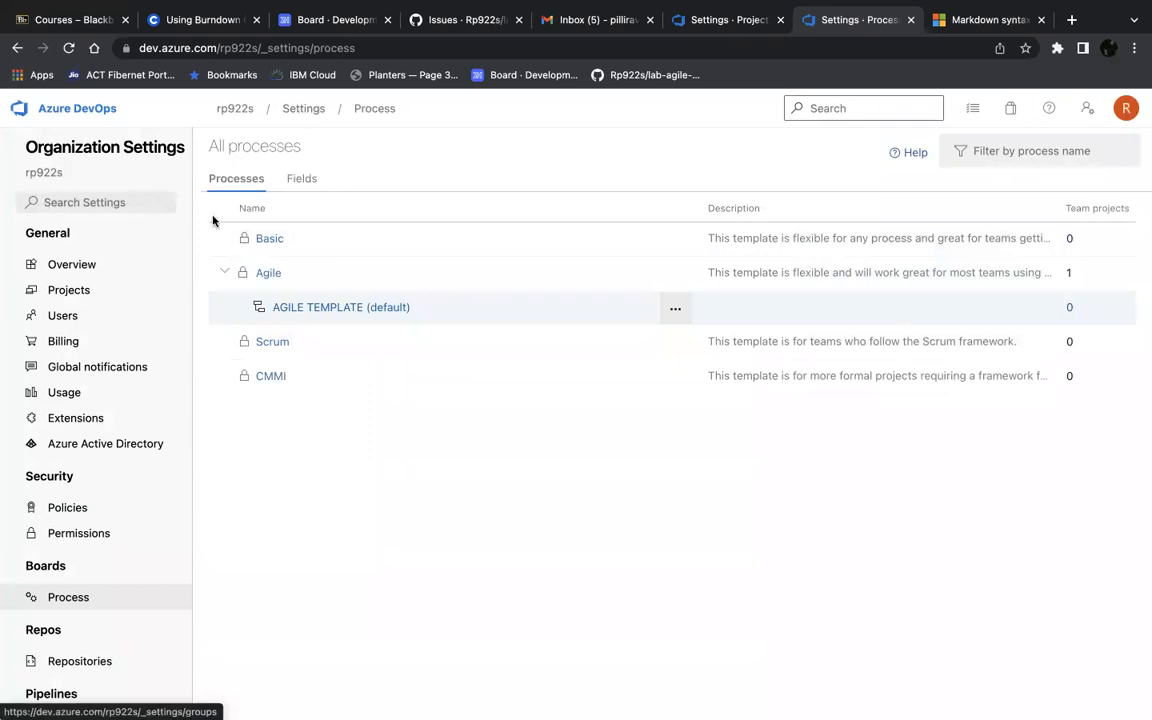
Step: Change the Devops project's process to AGILE TEMPLATE through the Agile process linked in its project settings, and save the change
click(95, 108)
click(326, 253)
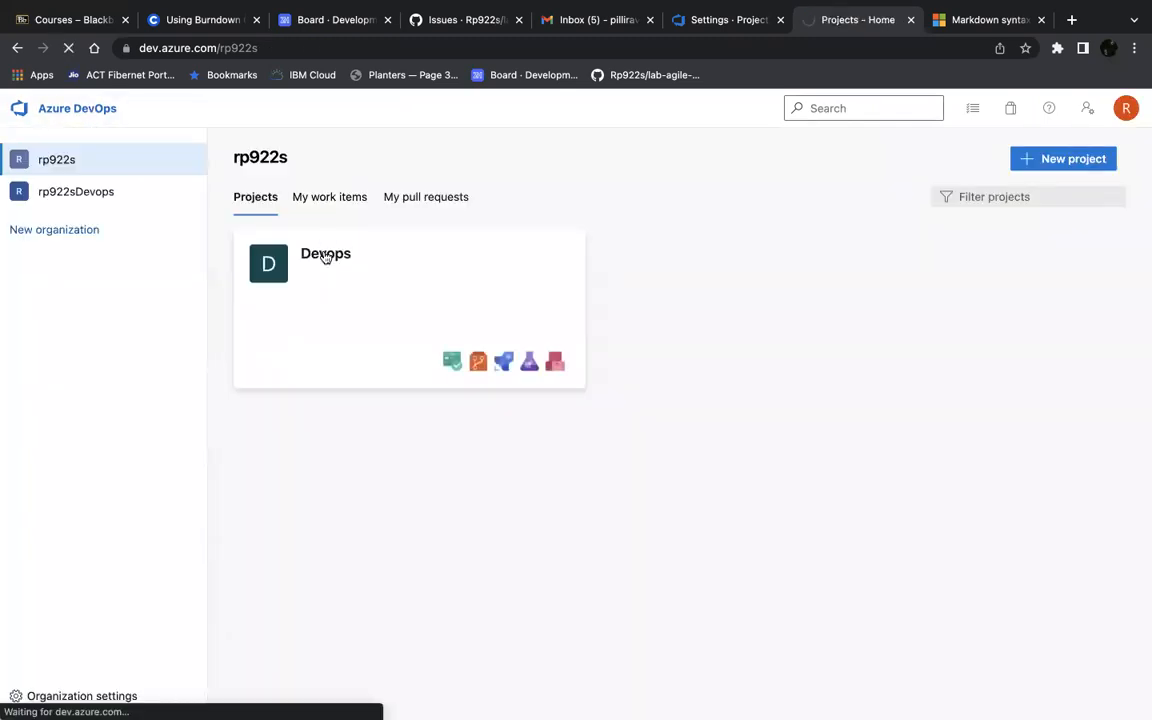
mouse_move(67, 328)
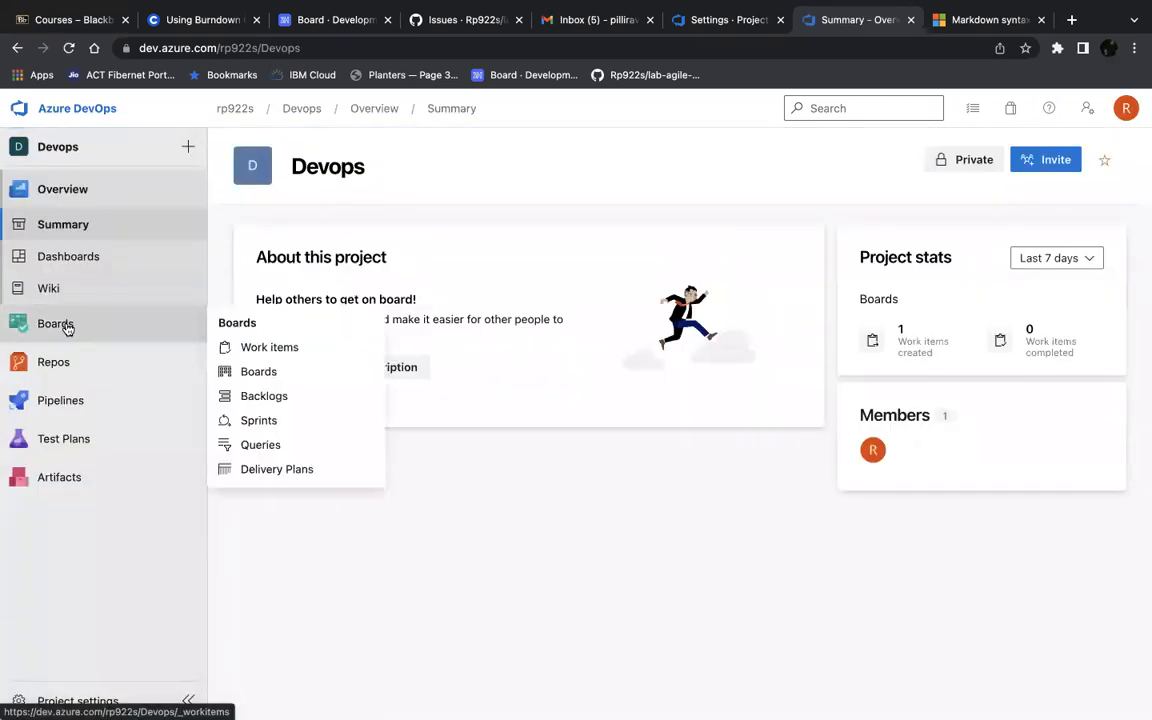
click(47, 701)
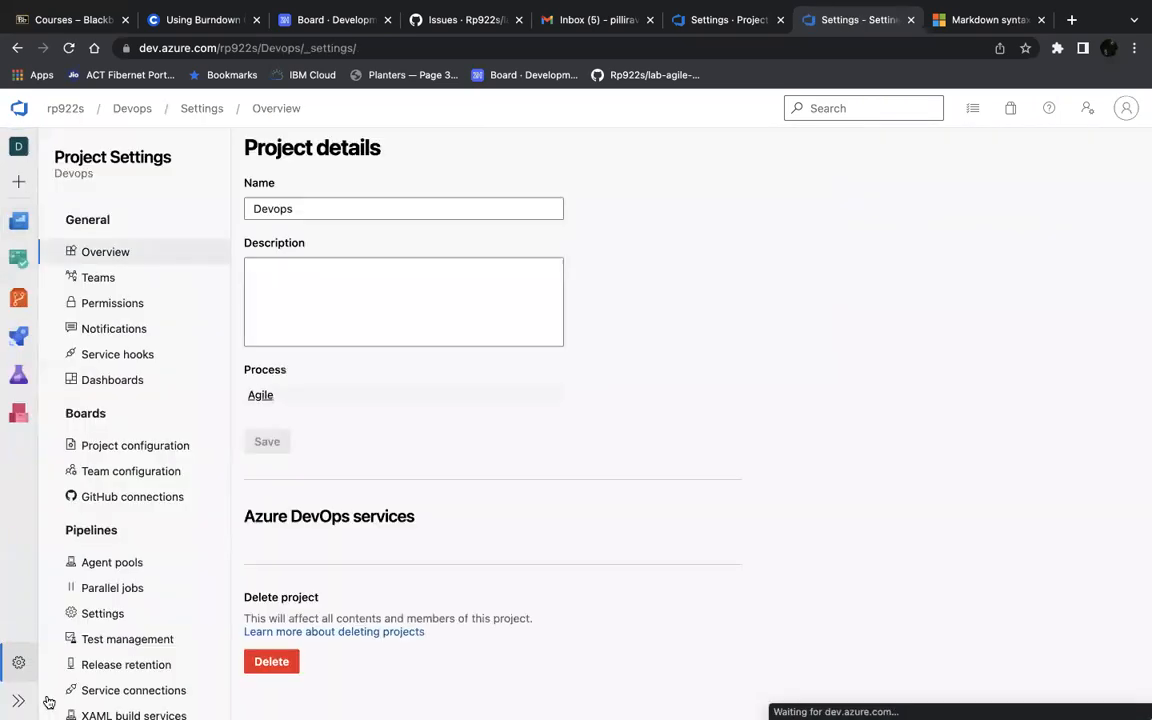
click(260, 397)
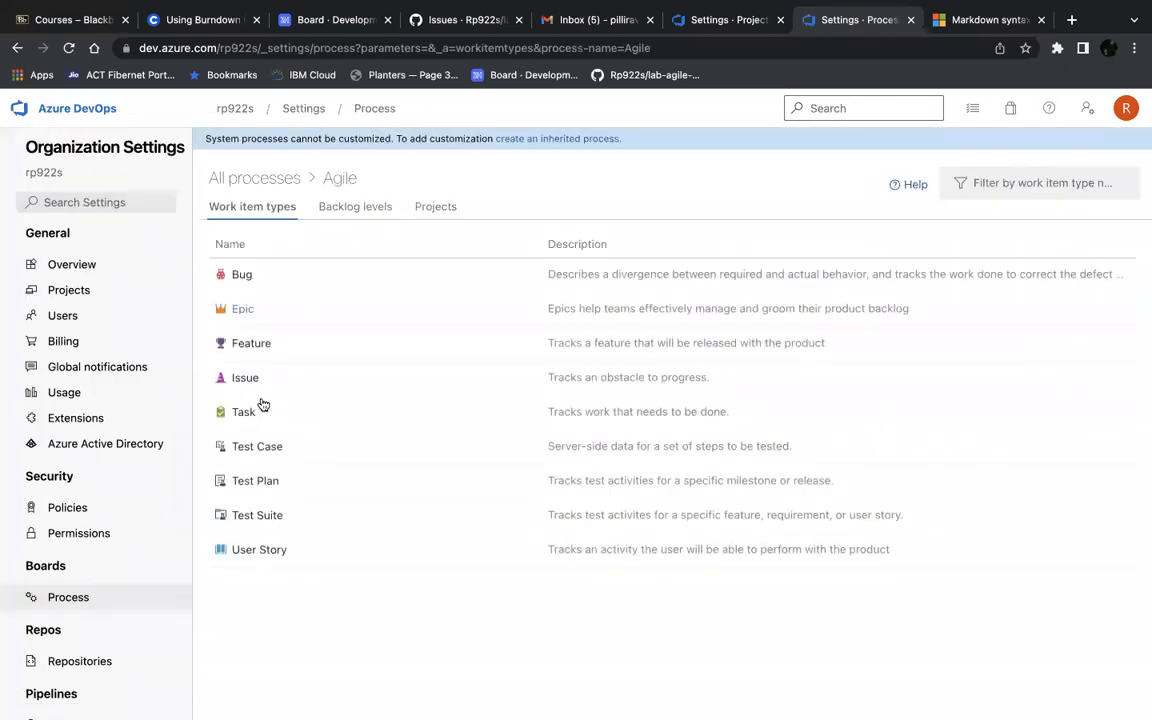
click(436, 208)
click(517, 268)
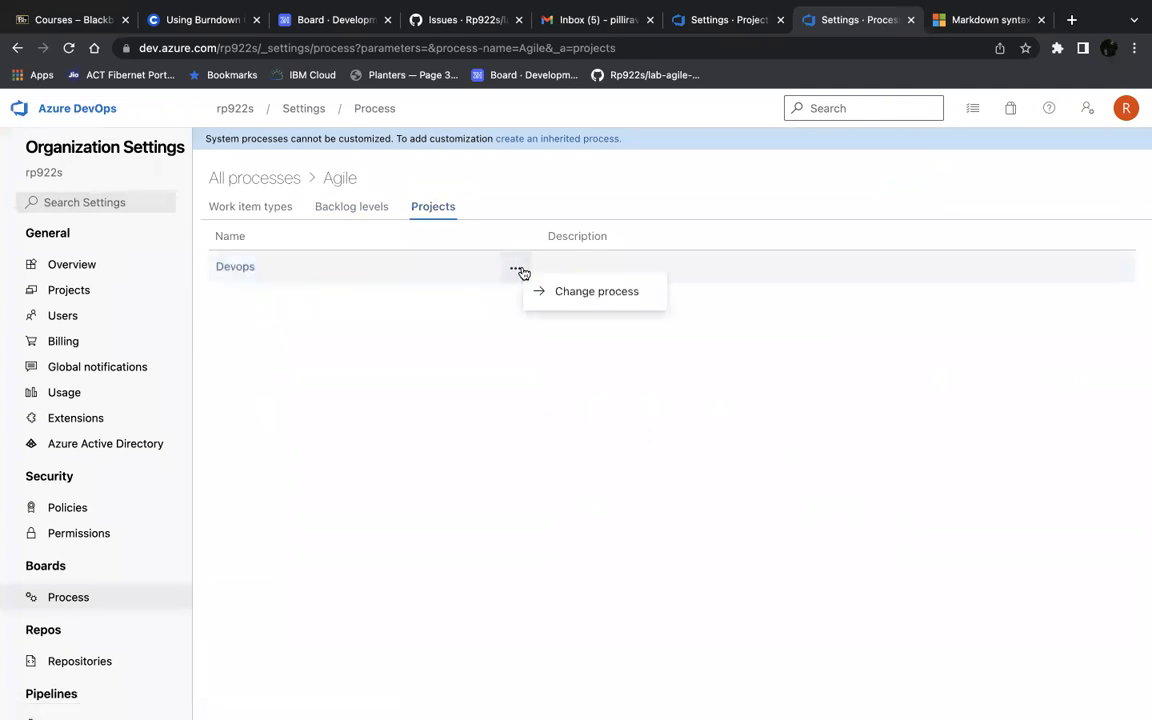
click(543, 293)
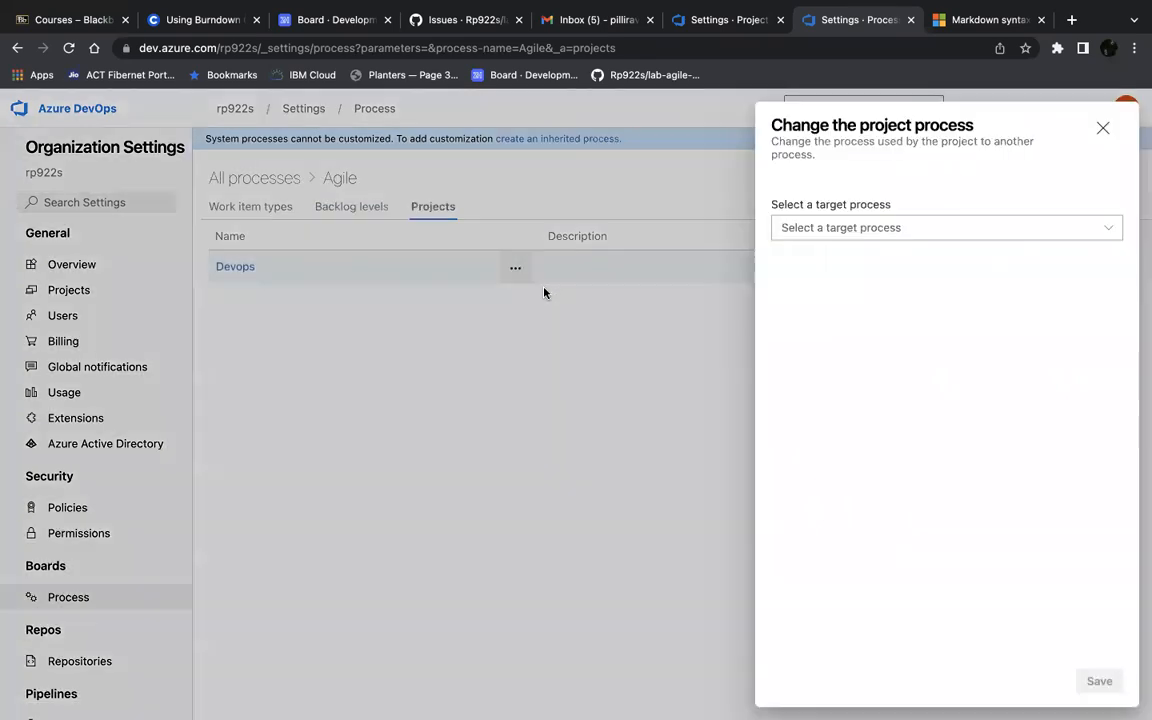
click(802, 227)
click(792, 335)
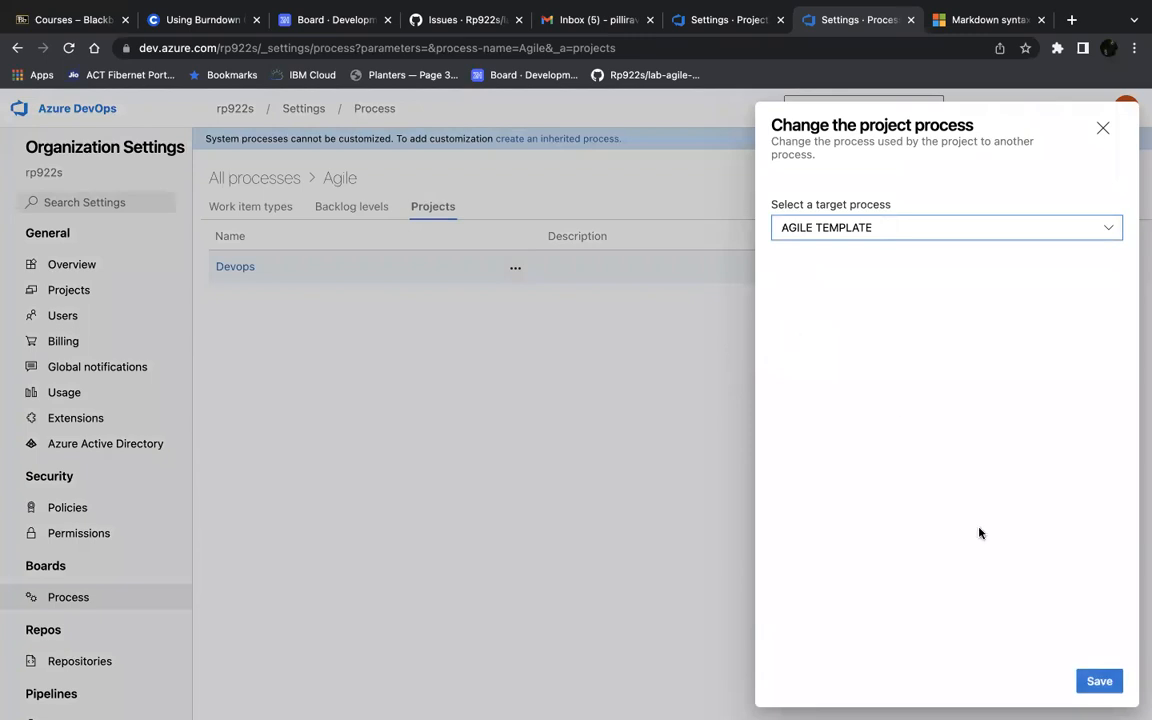
click(1105, 680)
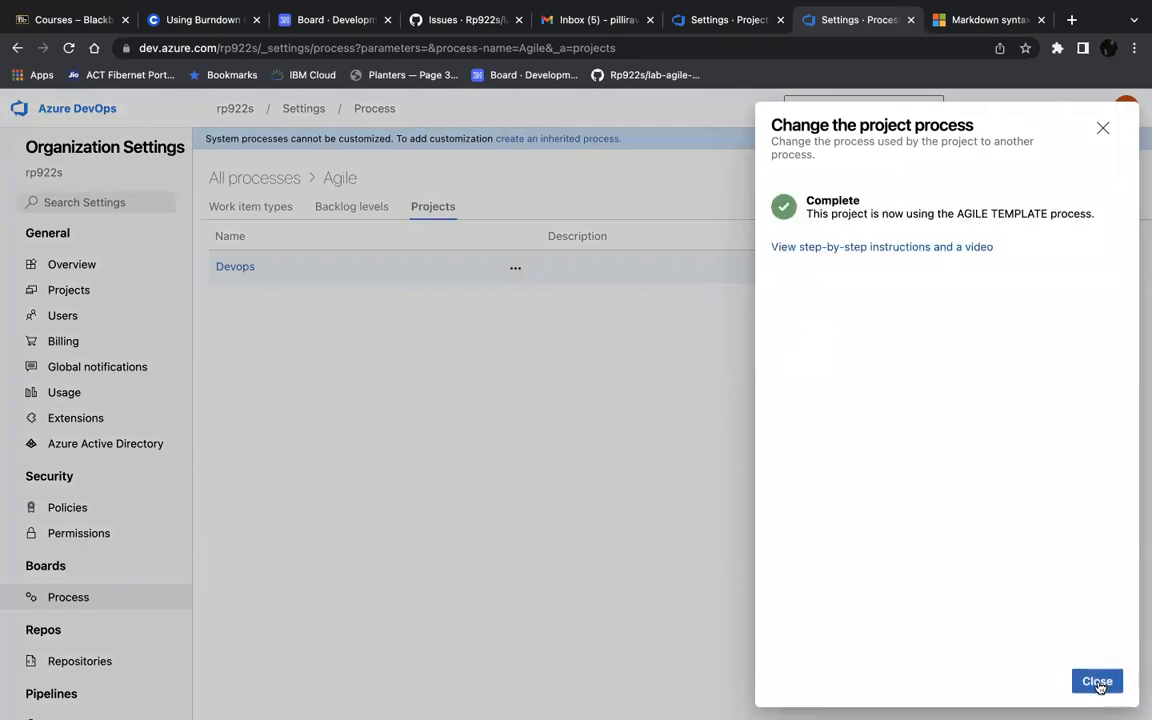
click(1100, 683)
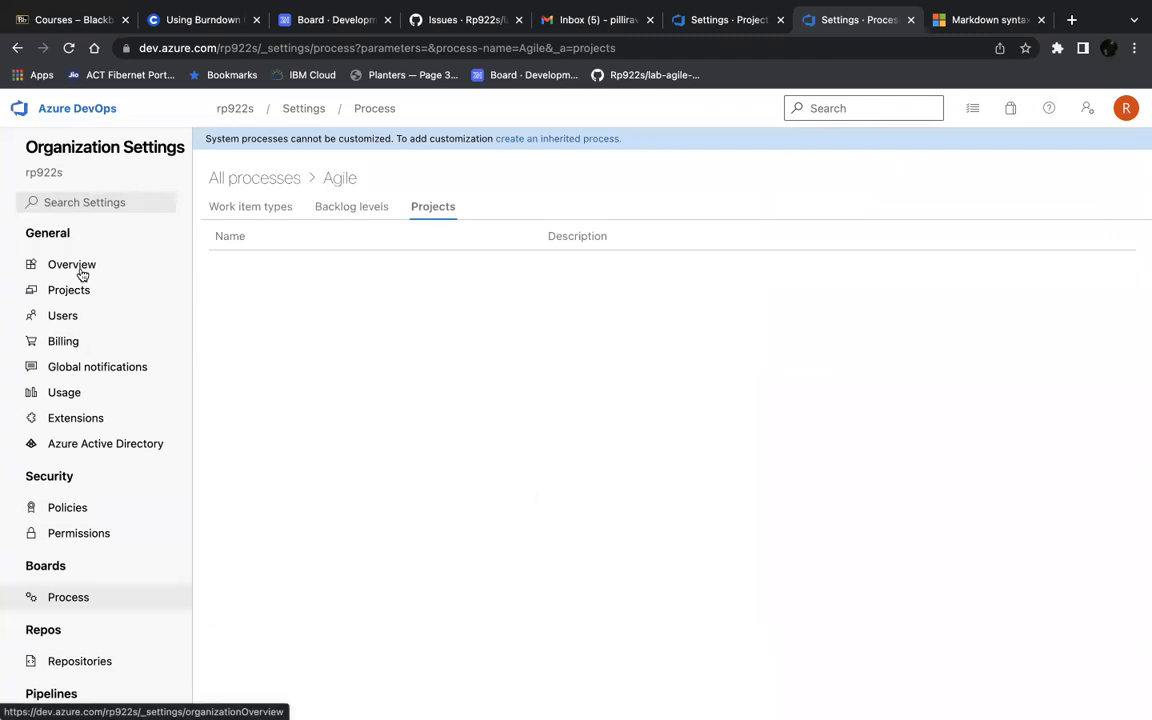
Step: Open New Epic from the Devops project's work items and go to the customization page of its work item type
click(104, 121)
click(339, 259)
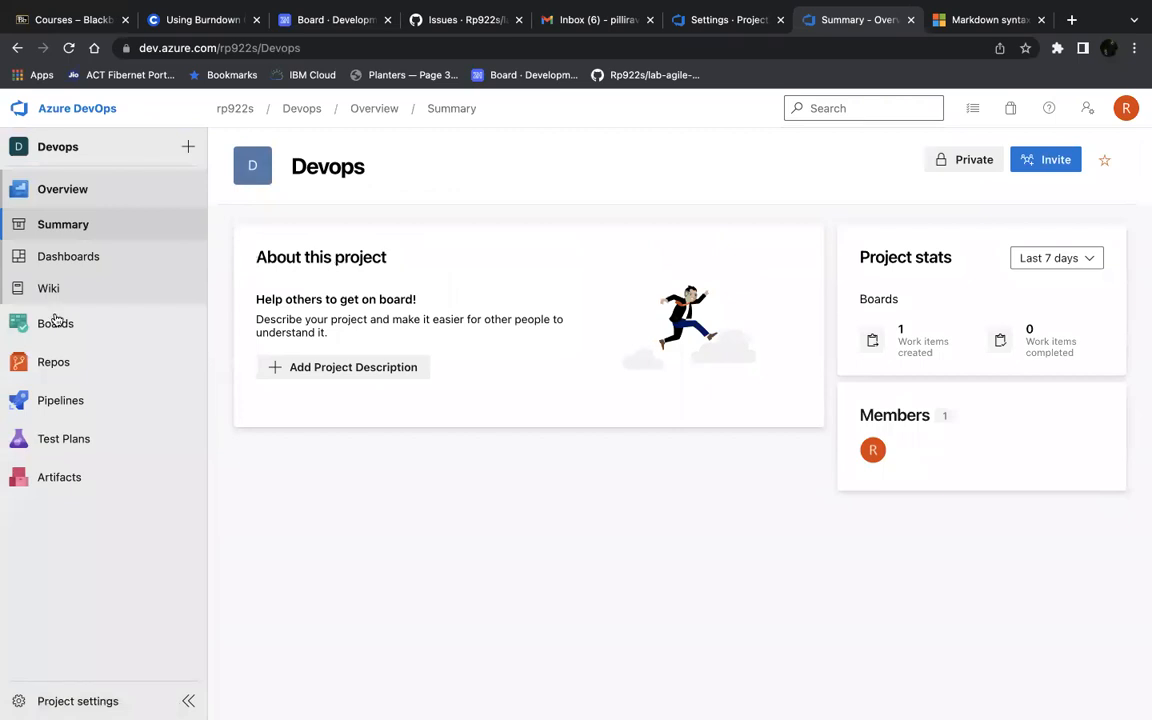
mouse_move(53, 327)
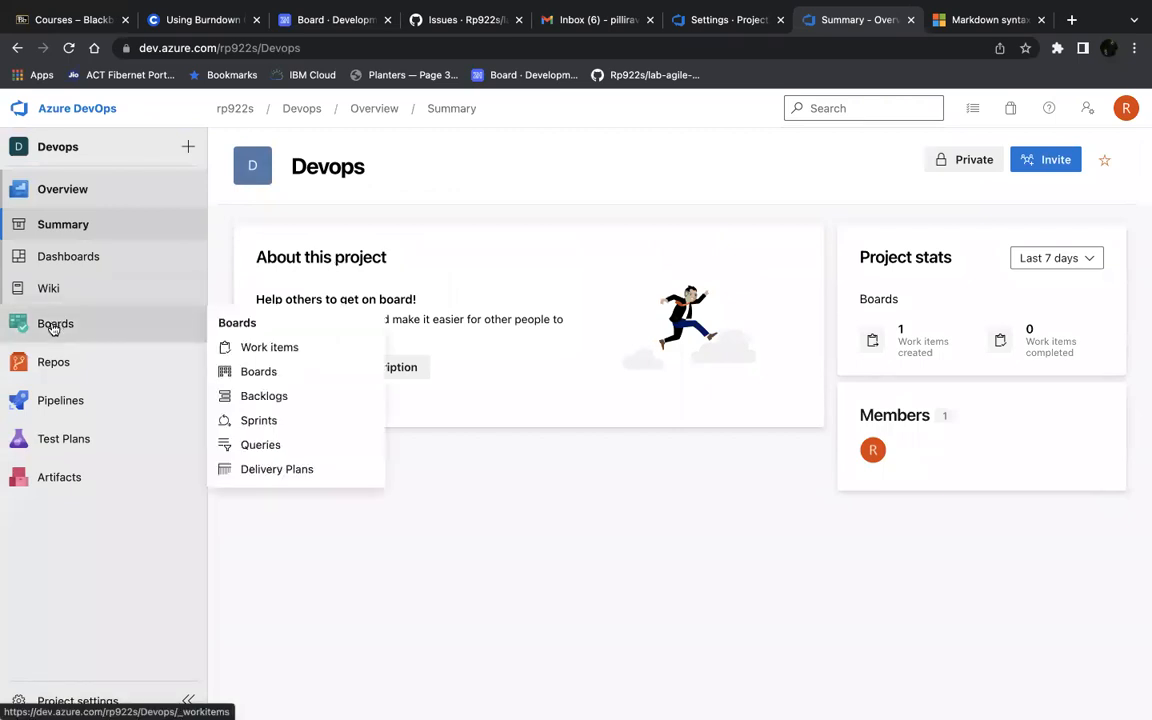
click(53, 325)
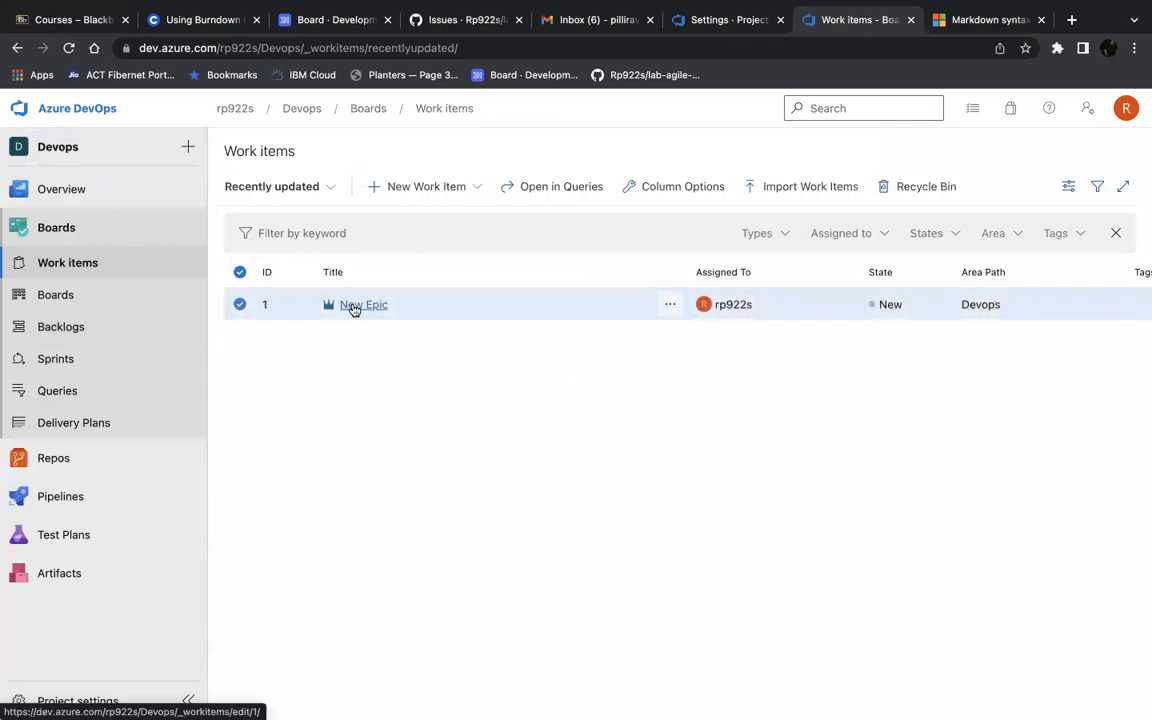
click(353, 306)
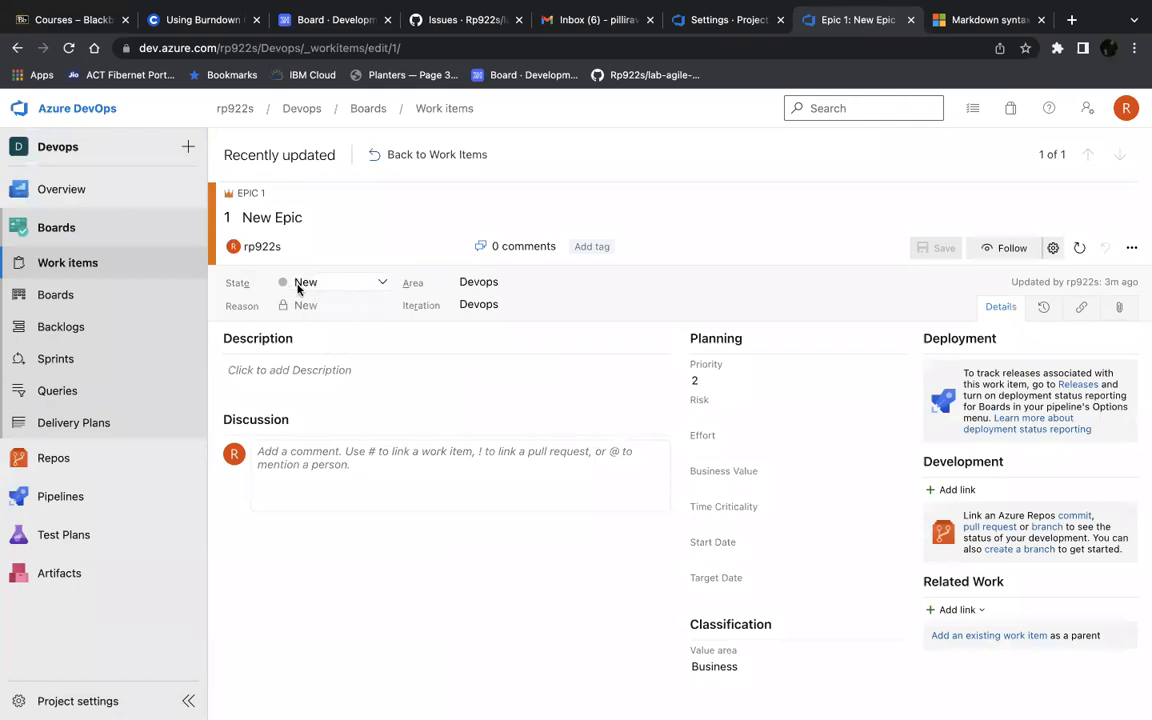
click(1131, 248)
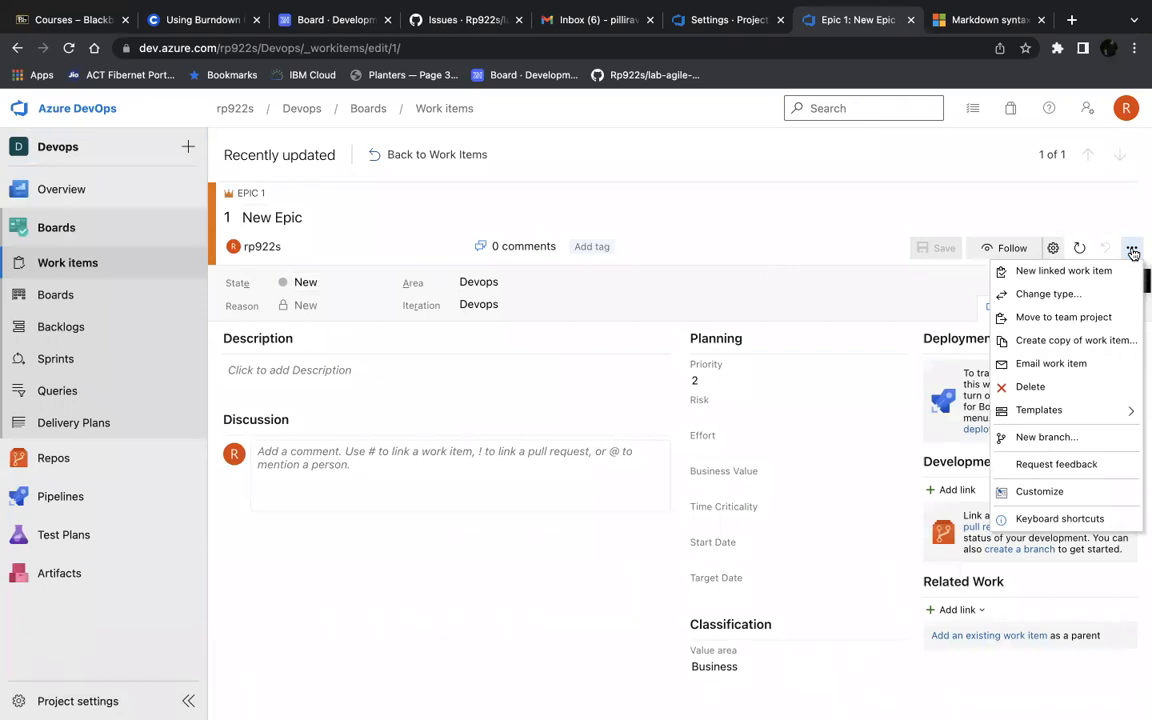
click(1040, 492)
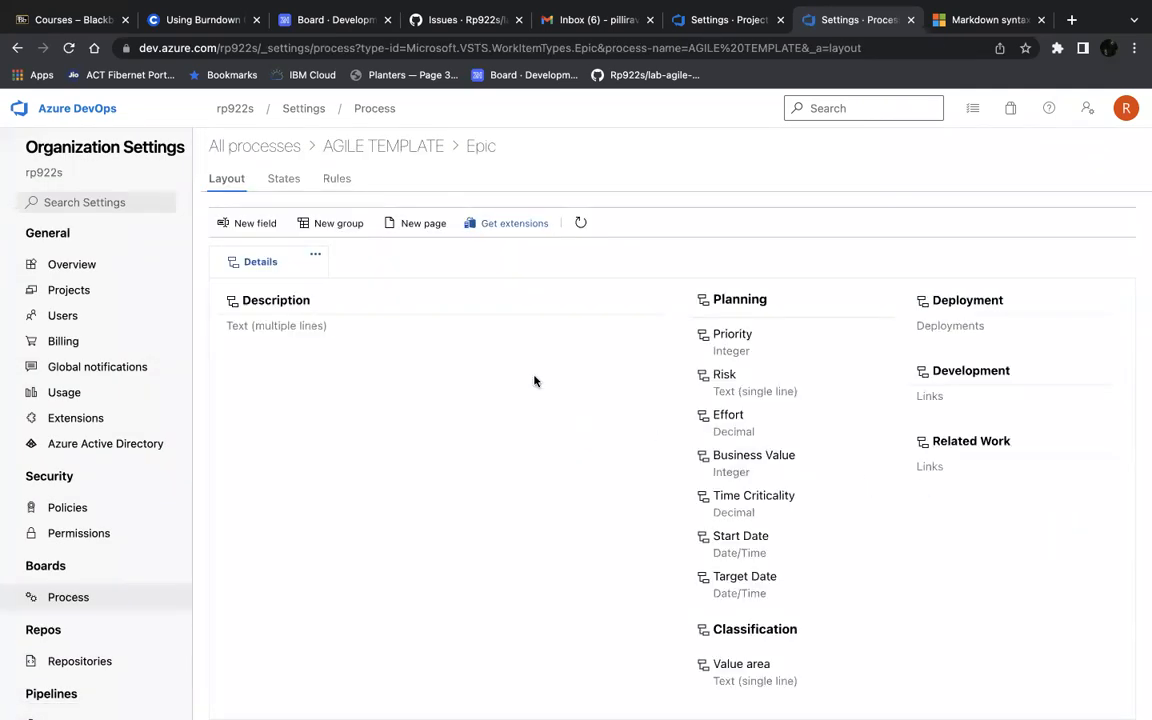
Step: Add a state named Pending in the In Progress category to the Epic type of AGILE TEMPLATE
click(281, 180)
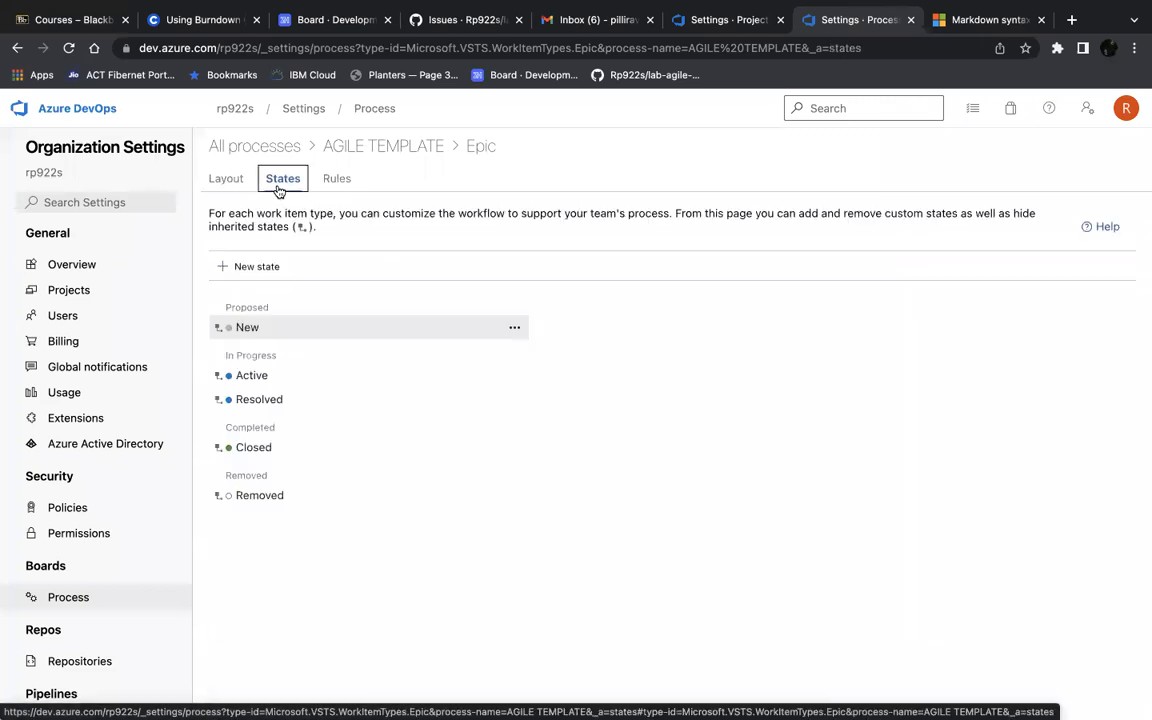
click(250, 268)
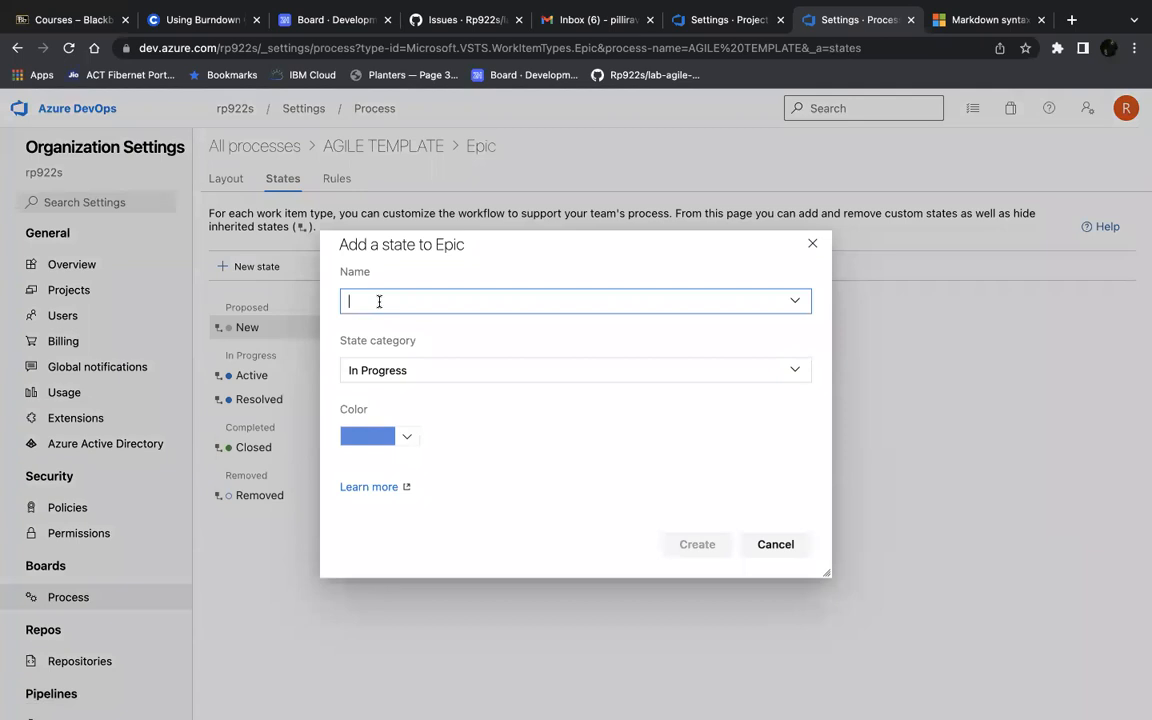
text(P)
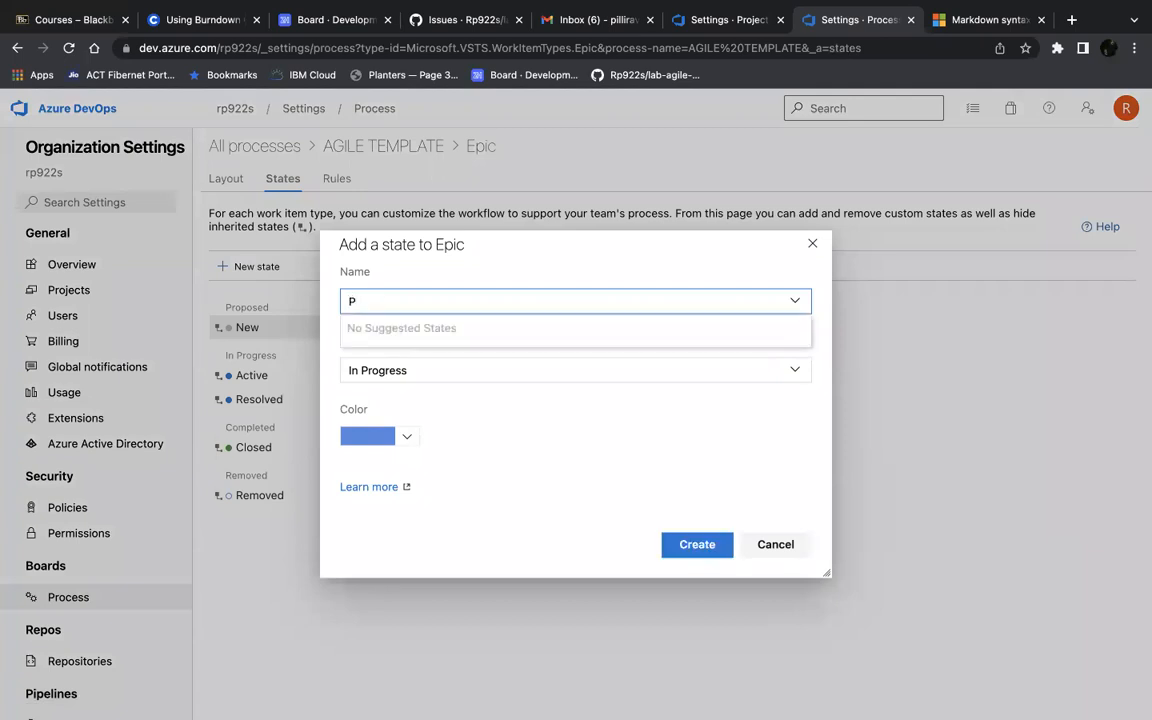
text(ending)
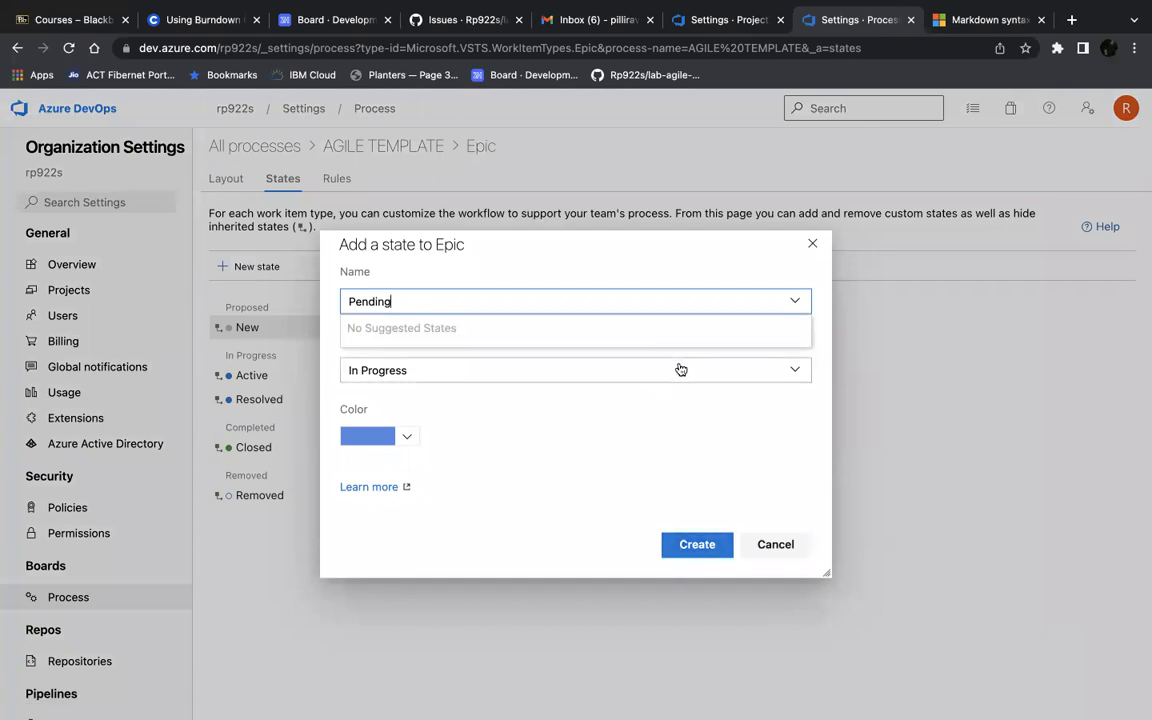
click(668, 546)
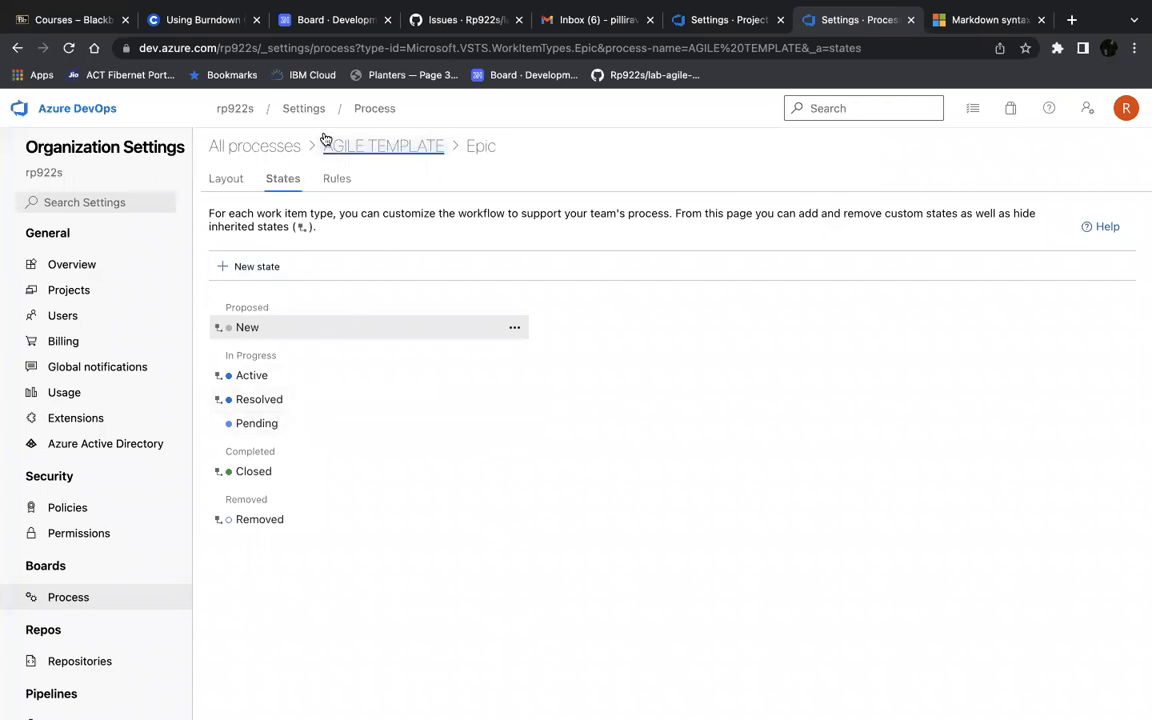
Step: Reopen New Epic from the Devops project's work items and check its available states without changing the state
click(91, 114)
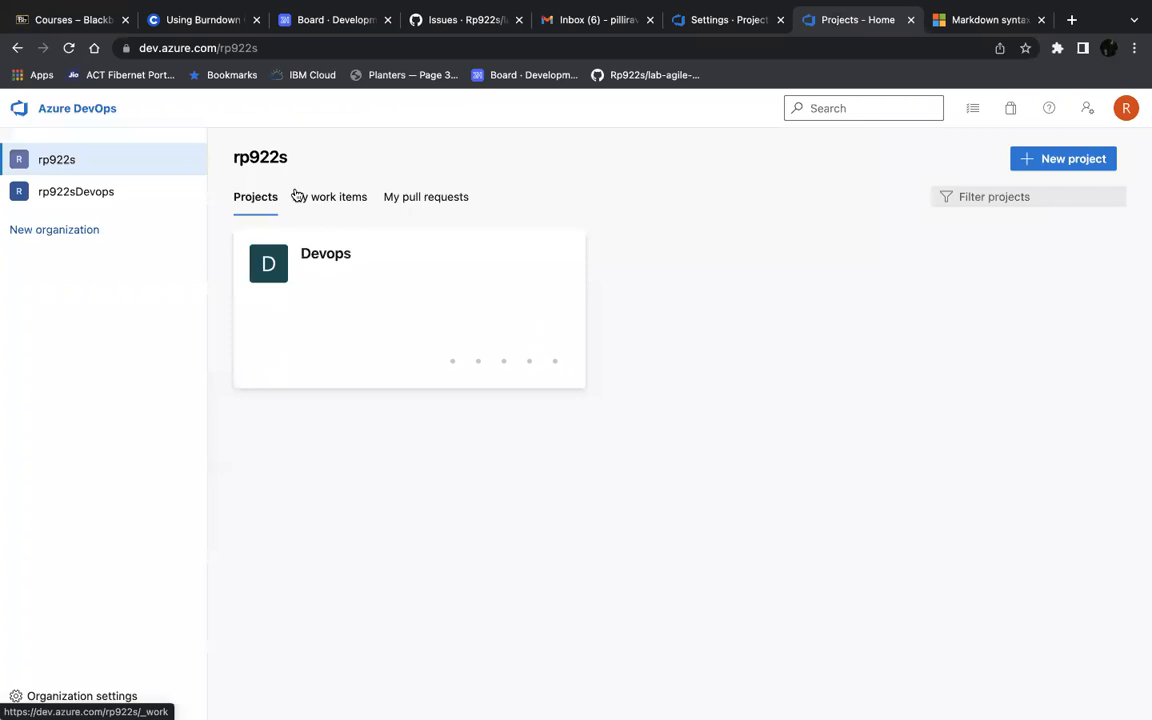
click(324, 255)
click(60, 324)
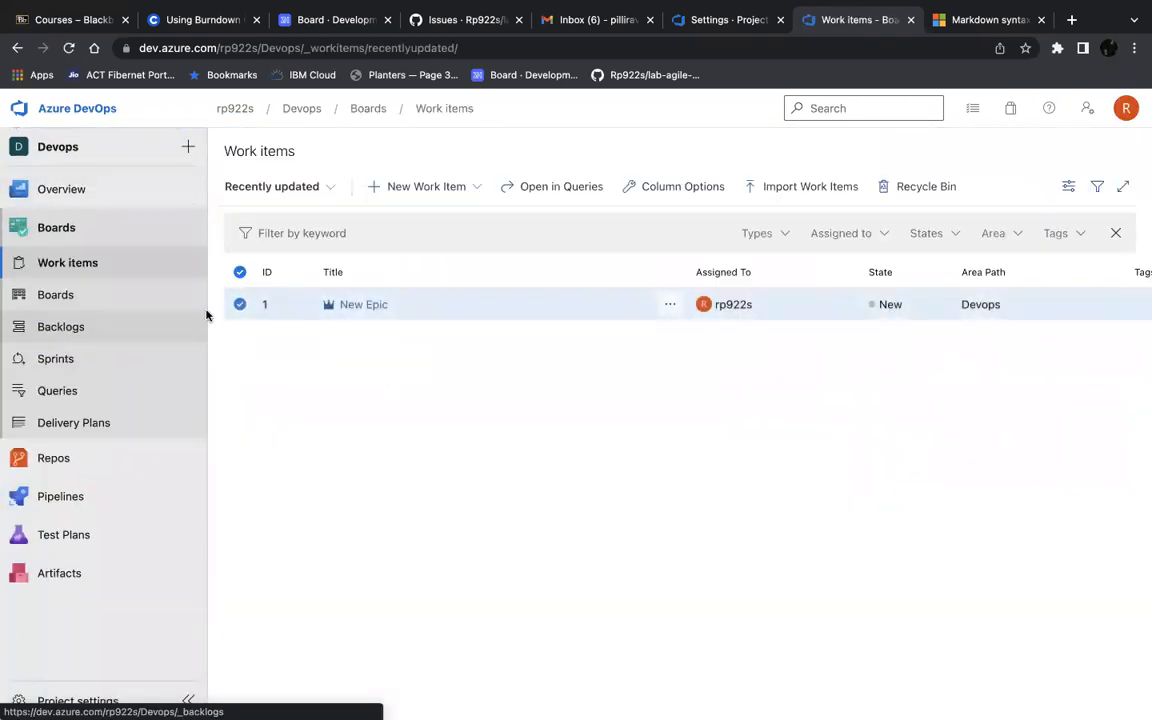
click(365, 307)
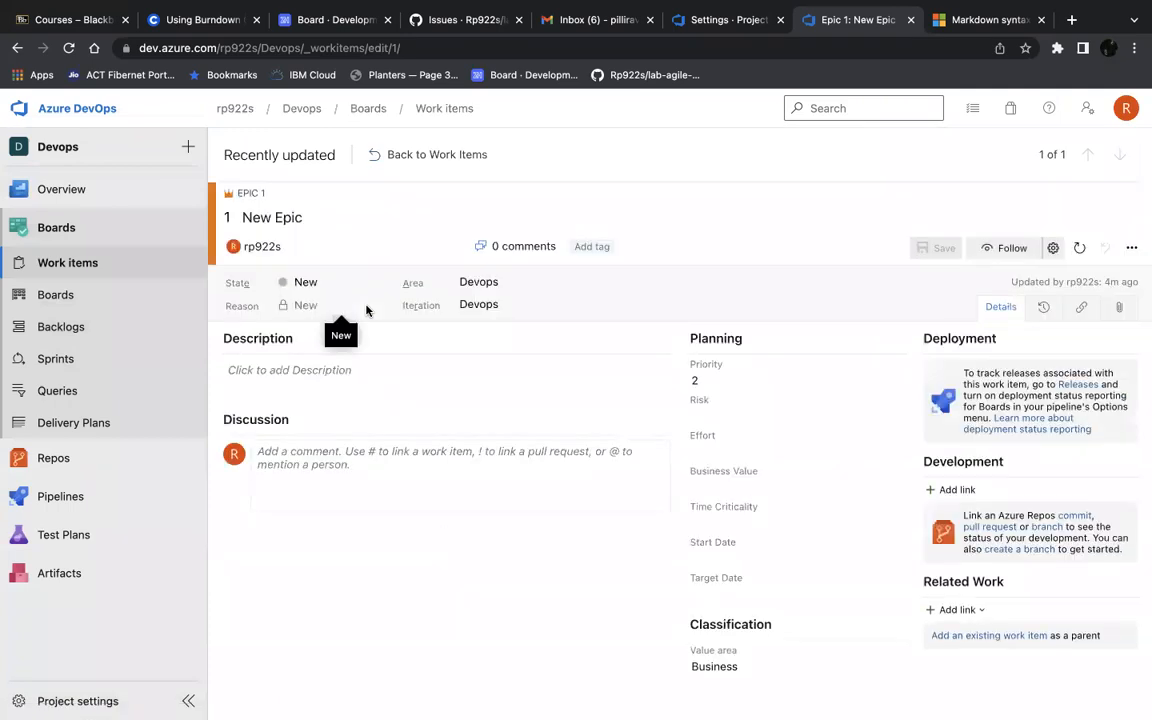
click(298, 283)
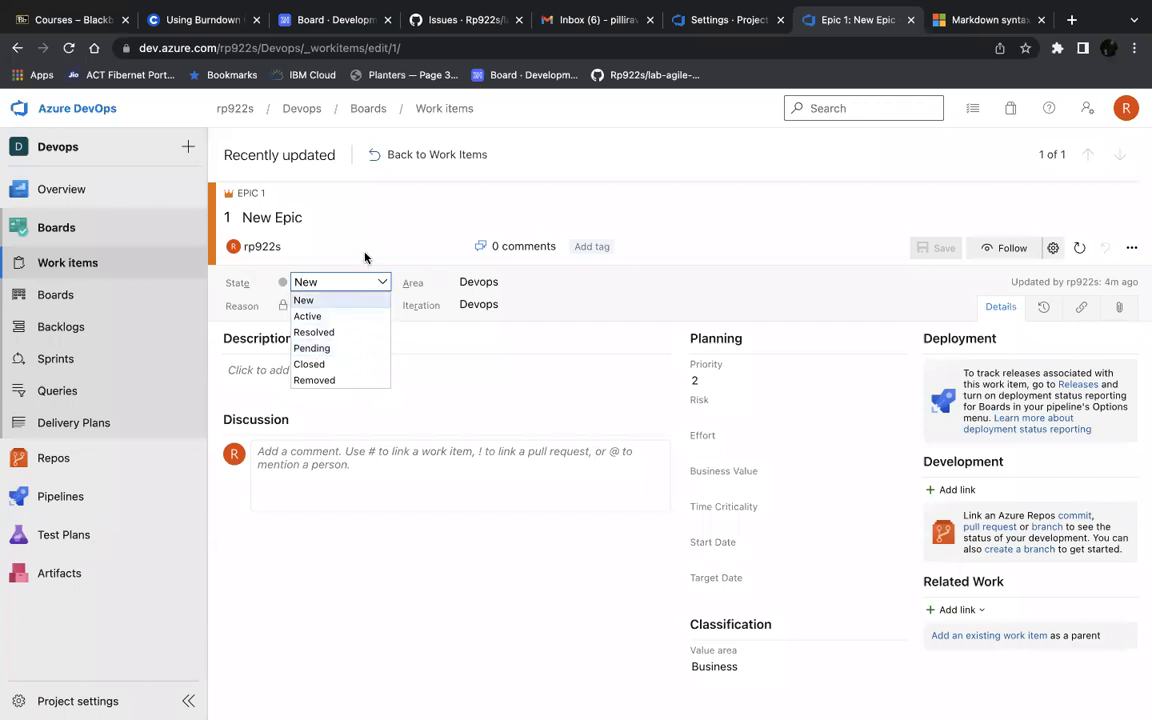
click(419, 195)
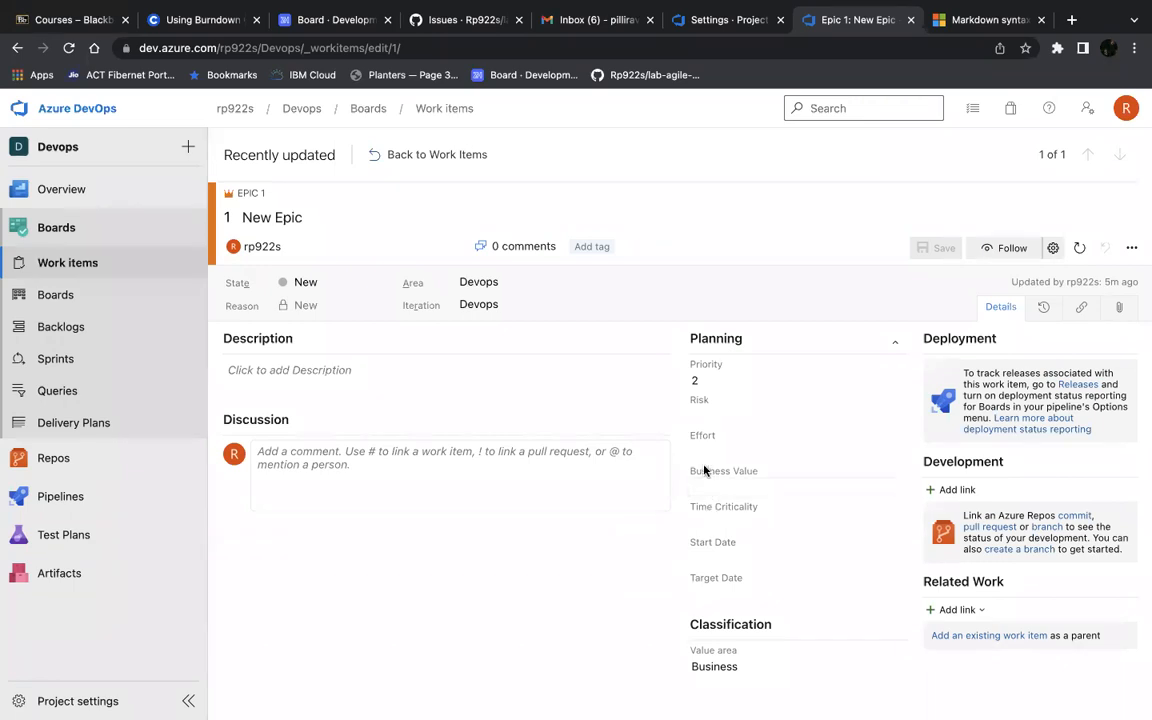
Step: View the history of New Epic, set its state to Pending, and save the work item
mouse_move(705, 471)
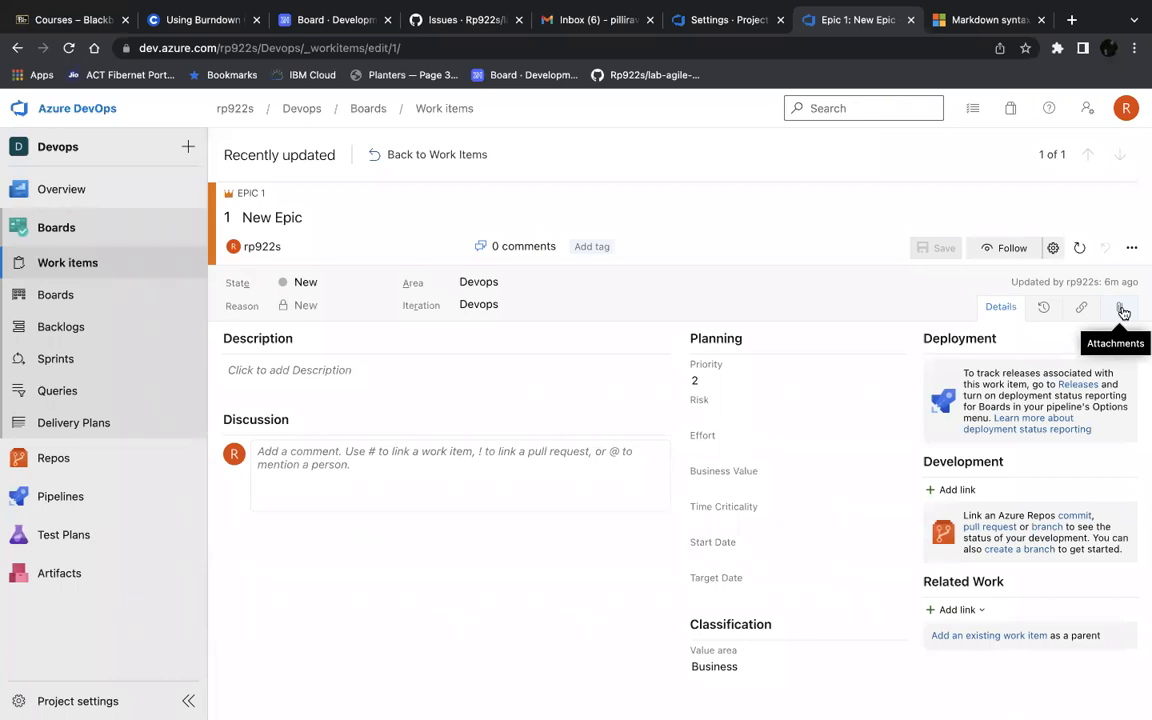
click(1040, 309)
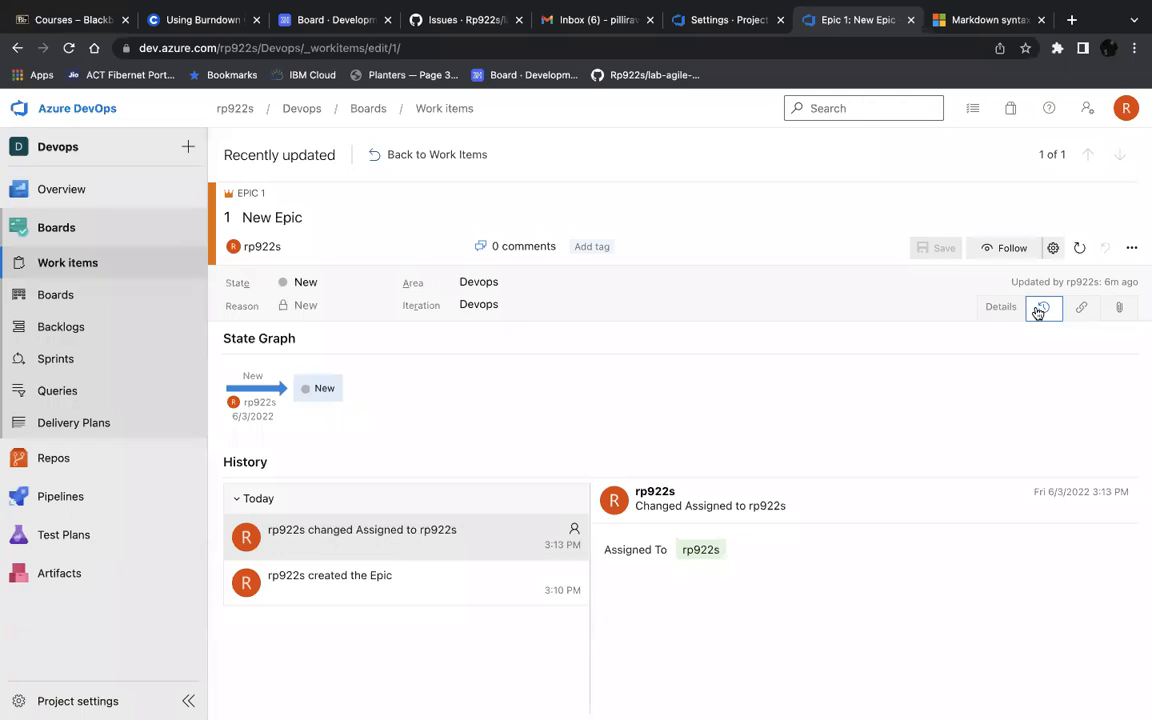
click(327, 284)
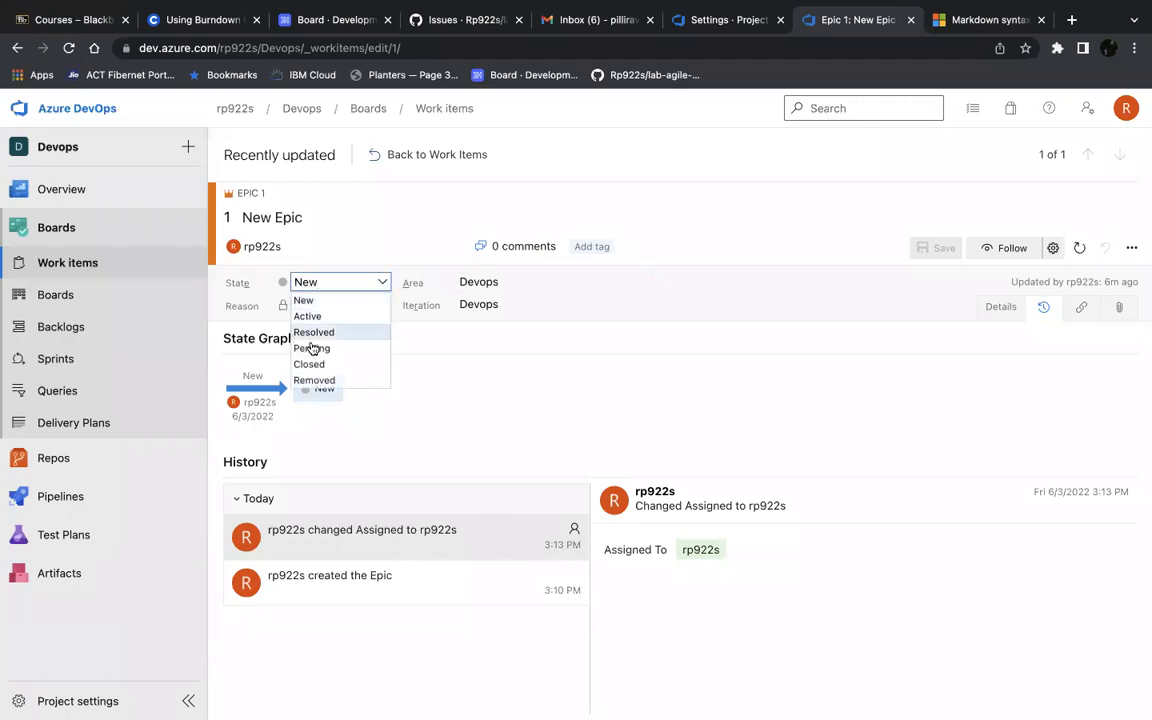
click(311, 347)
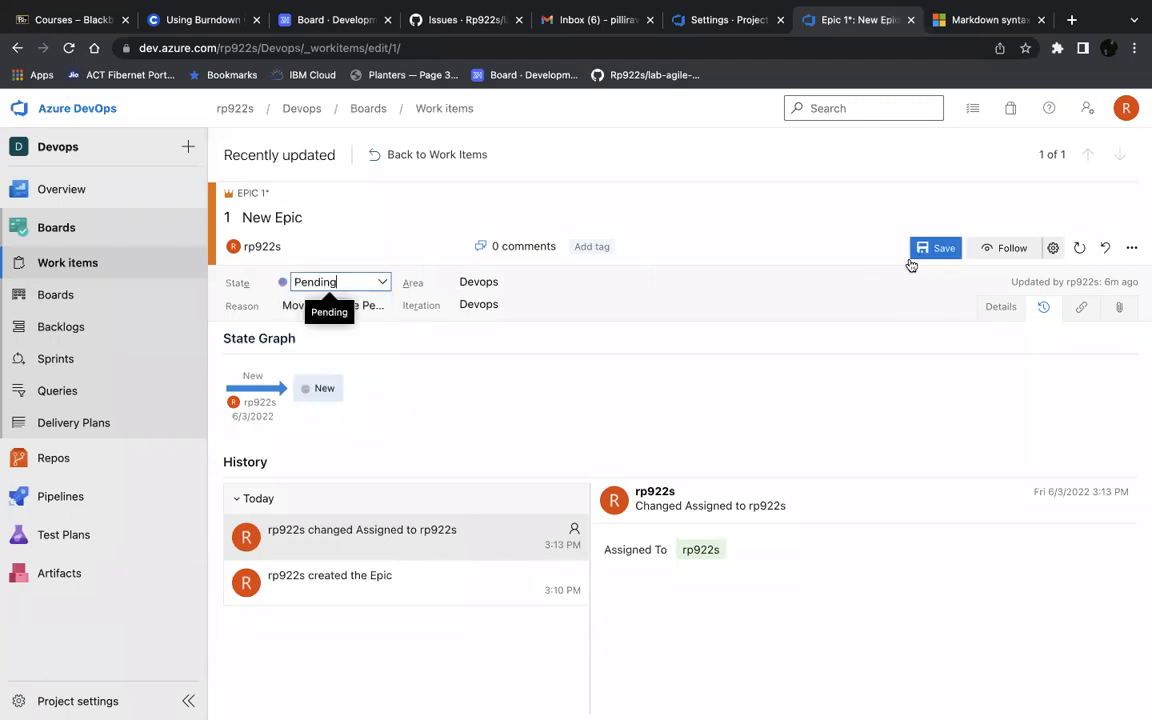
click(930, 257)
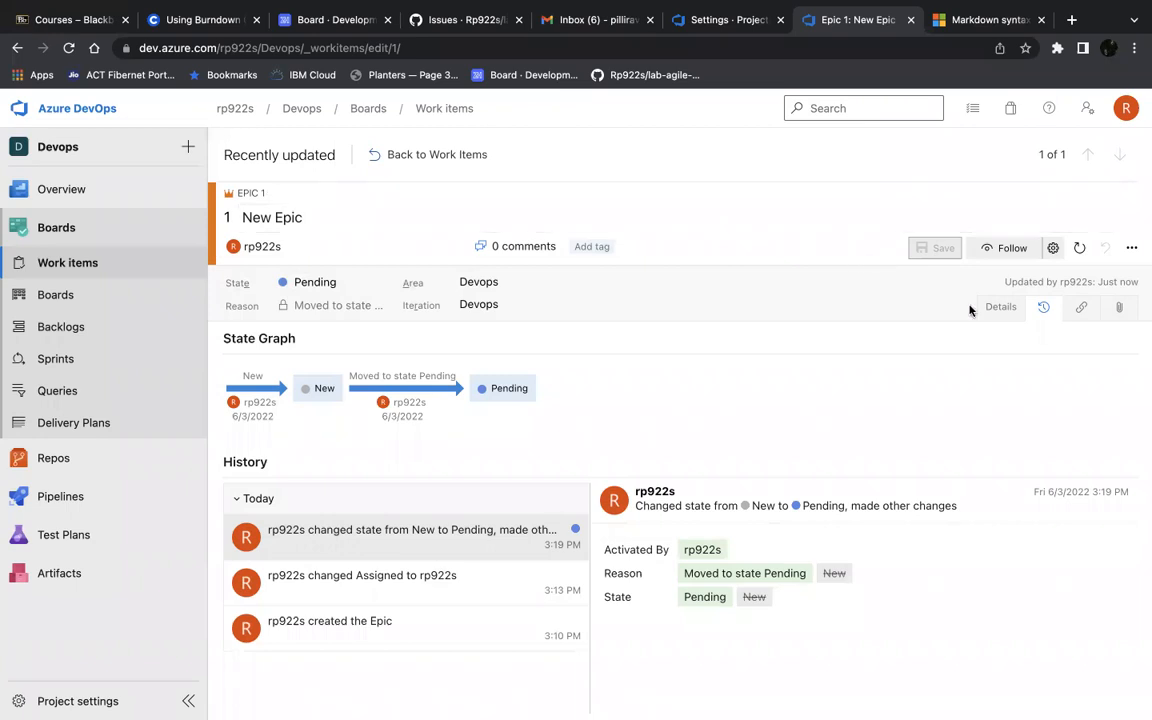
Step: Examine the links and then the attachments of New Epic
click(1080, 309)
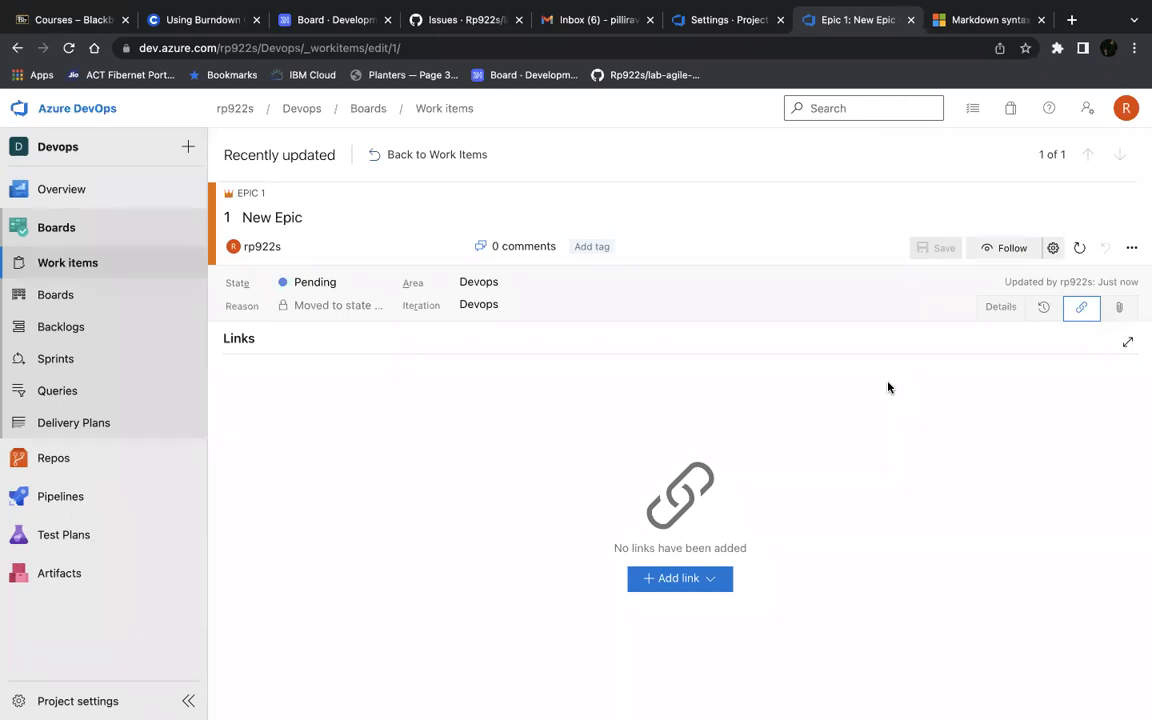
click(1118, 310)
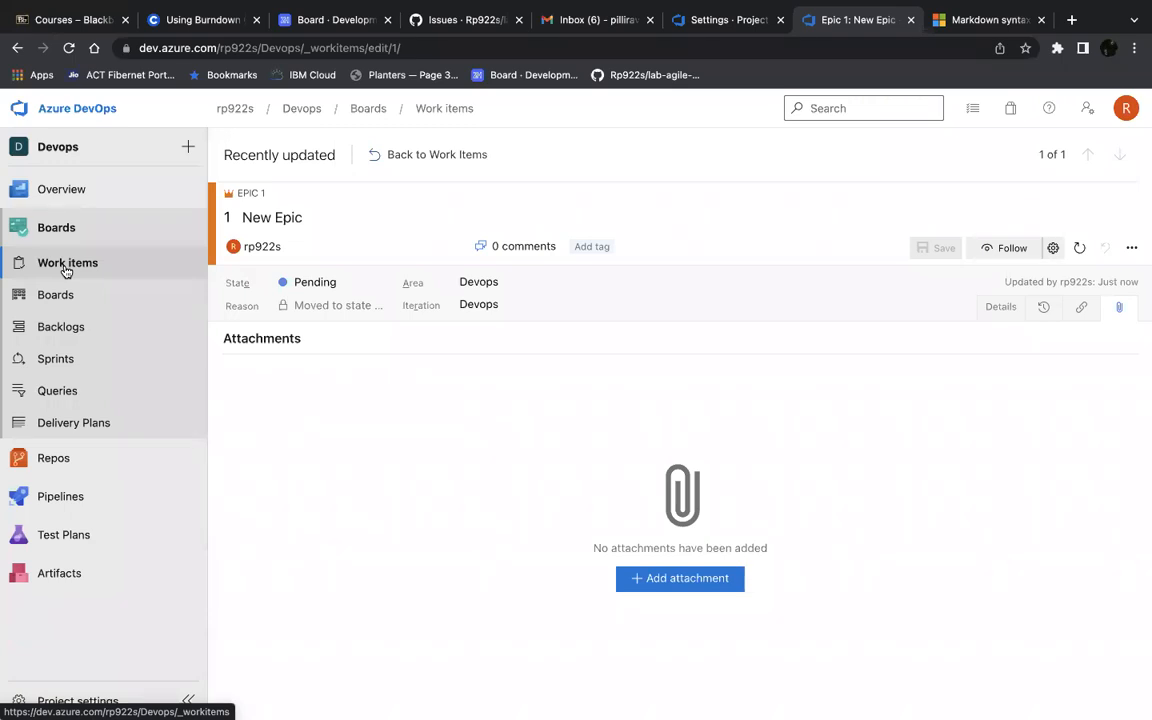
mouse_move(322, 7)
Step: Follow New Epic and review its notification settings without changing the subscription
click(1010, 248)
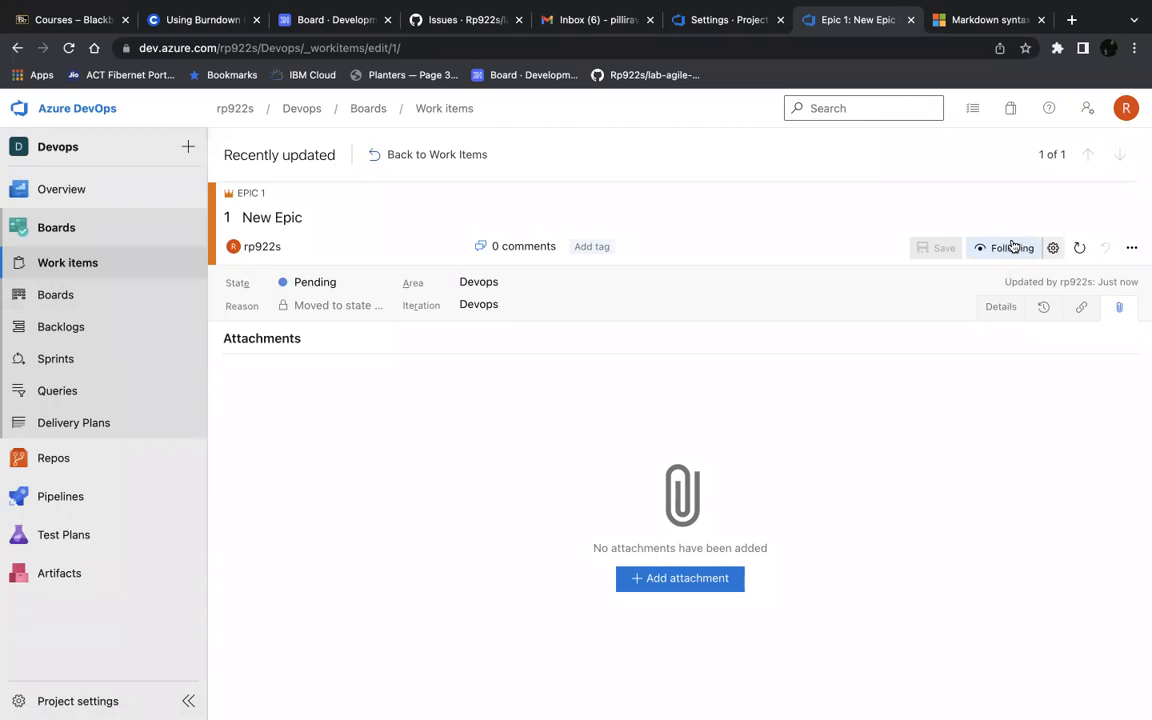
click(1053, 248)
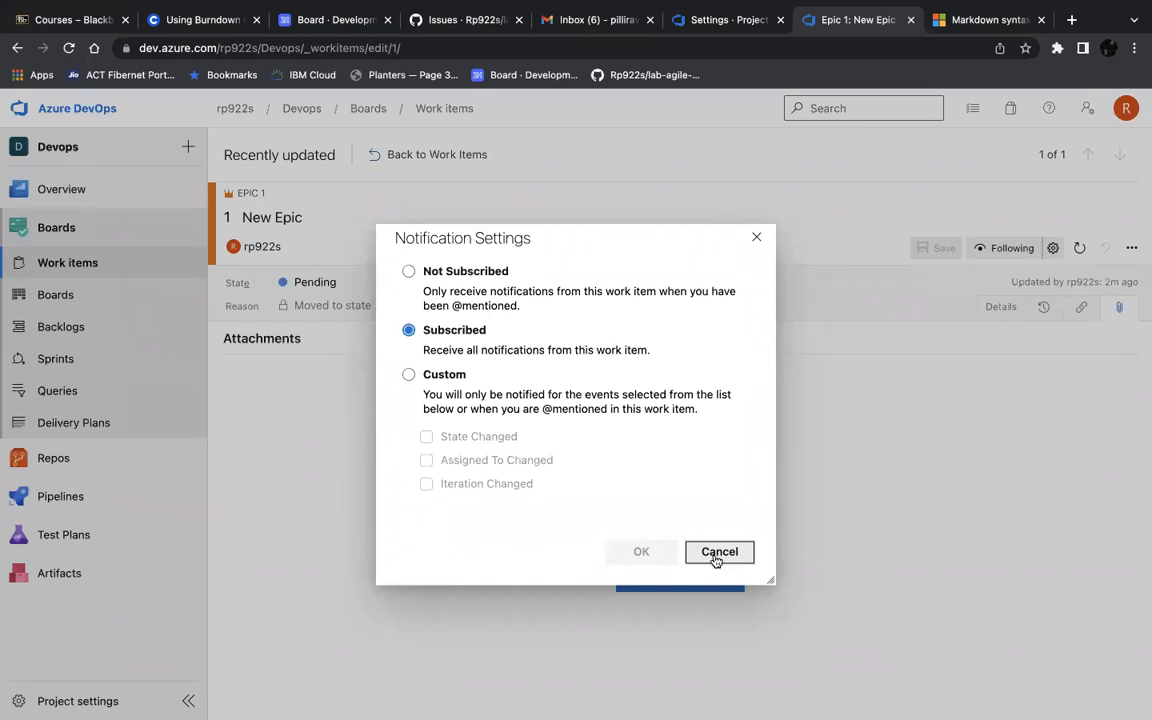
click(719, 552)
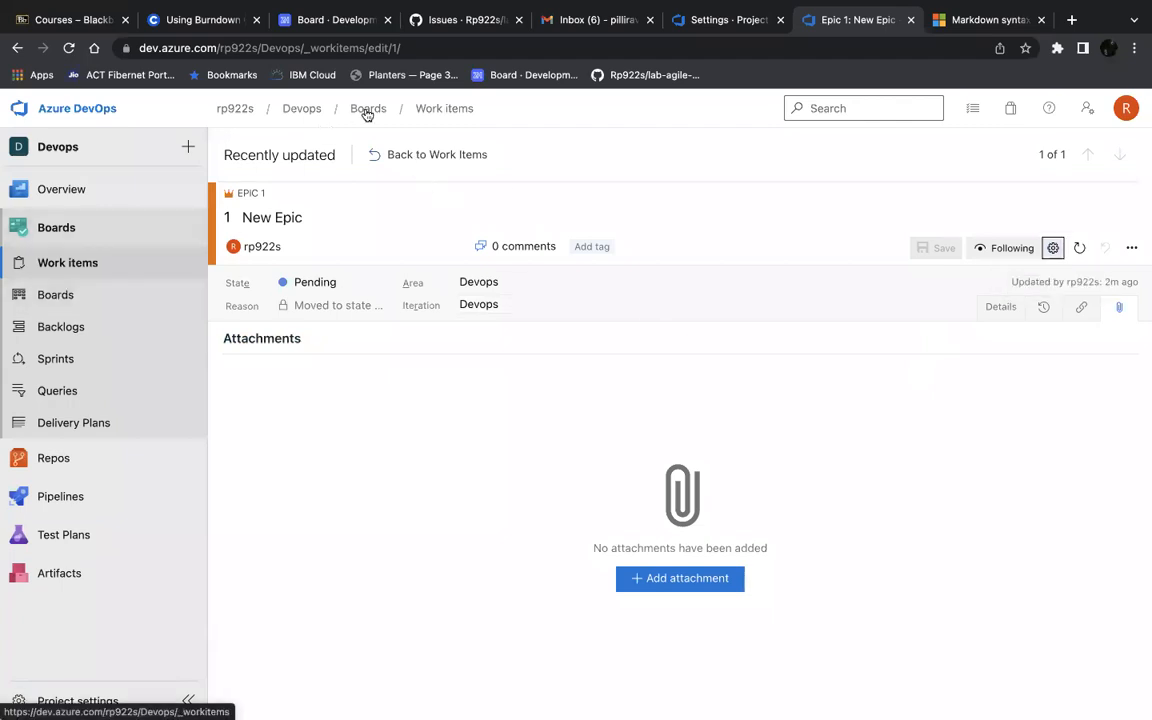
Step: Return to the details of New Epic and try a # work item reference in a discussion comment, then remove it
click(1002, 309)
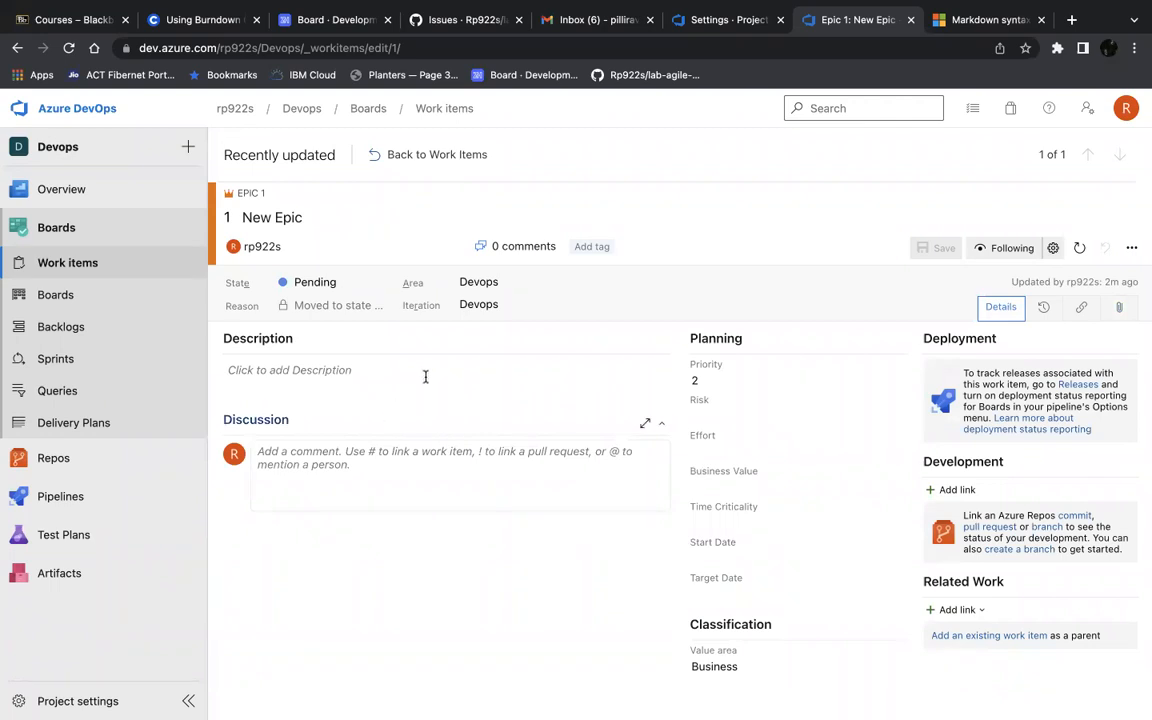
click(352, 455)
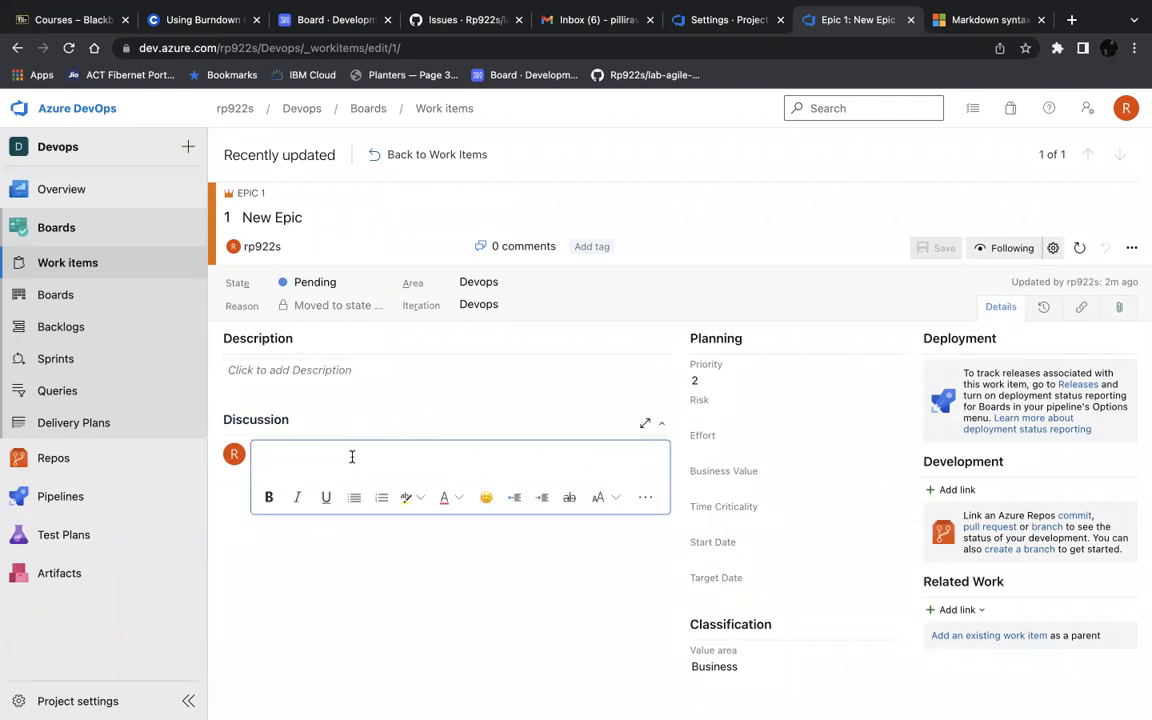
text(#)
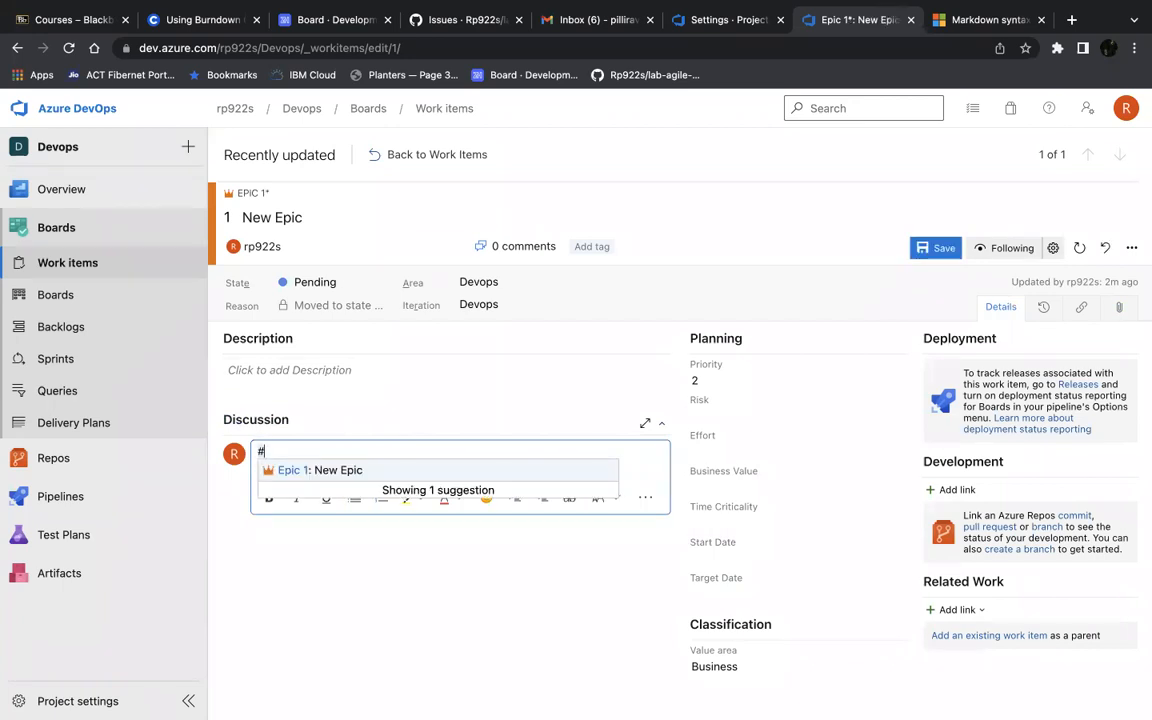
key(BackSpace)
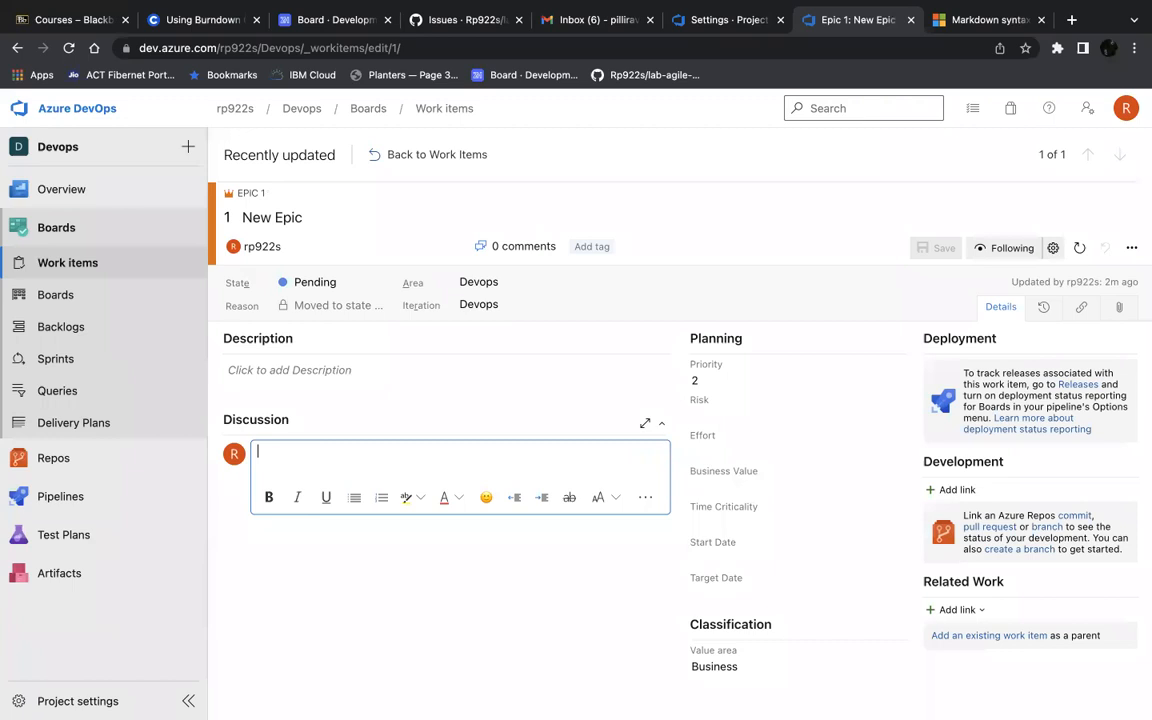
Step: Try an @ mention of the assigned team member in the discussion comment, then clear it and refresh the work item
text(@)
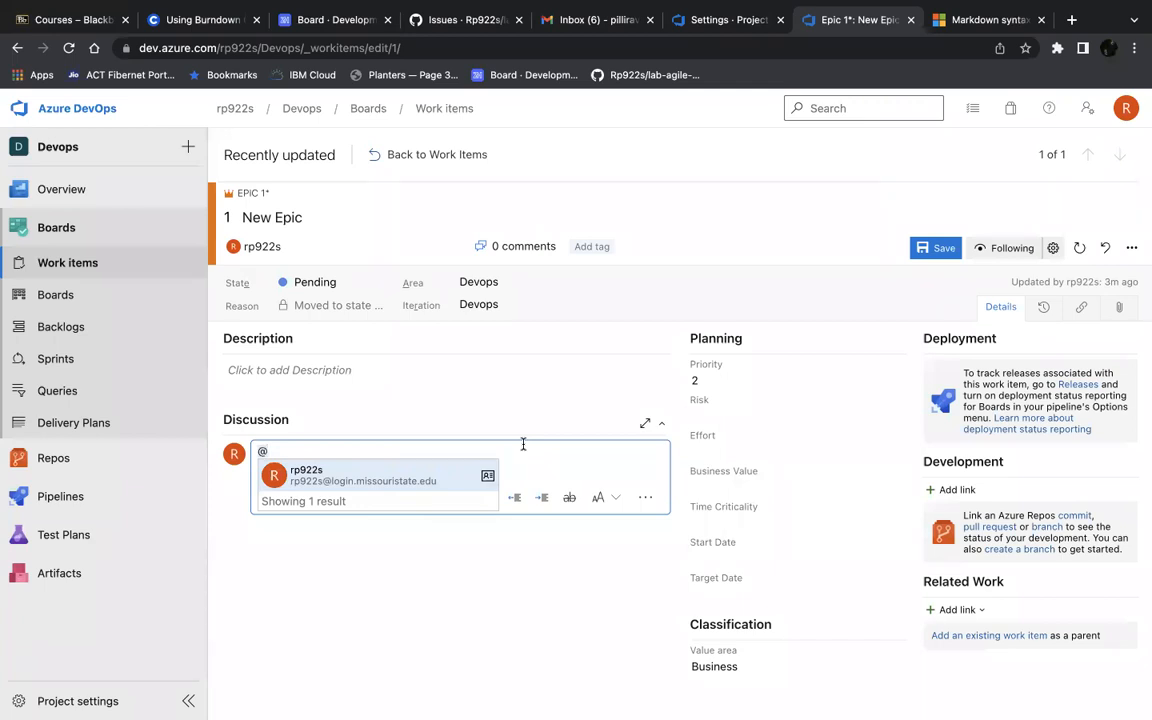
click(308, 472)
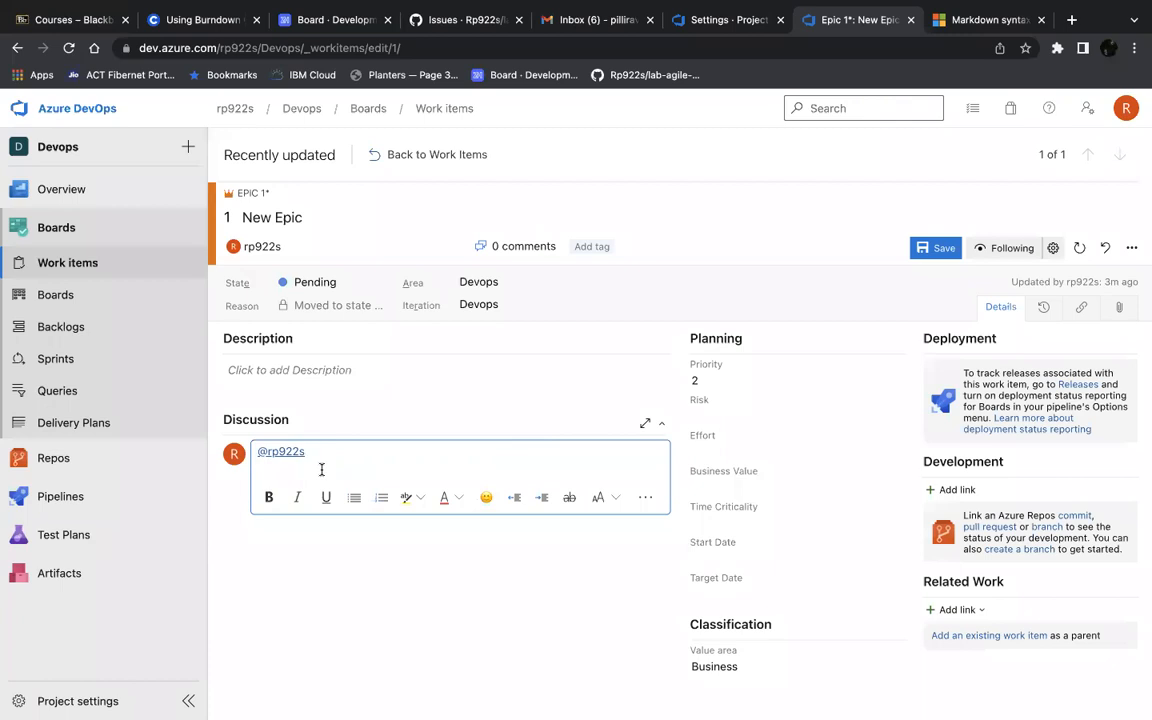
key(BackSpace)
key(BackSpace)
key(BackSpace)
key(BackSpace)
key(BackSpace)
key(BackSpace)
key(BackSpace)
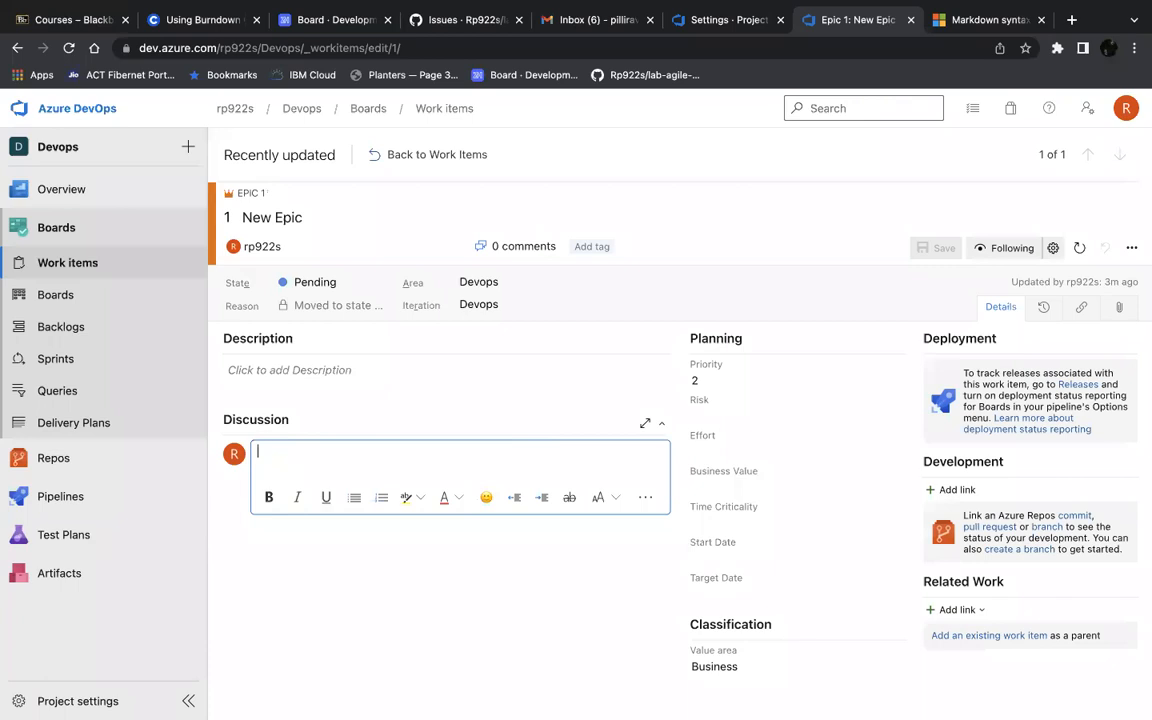
click(1081, 248)
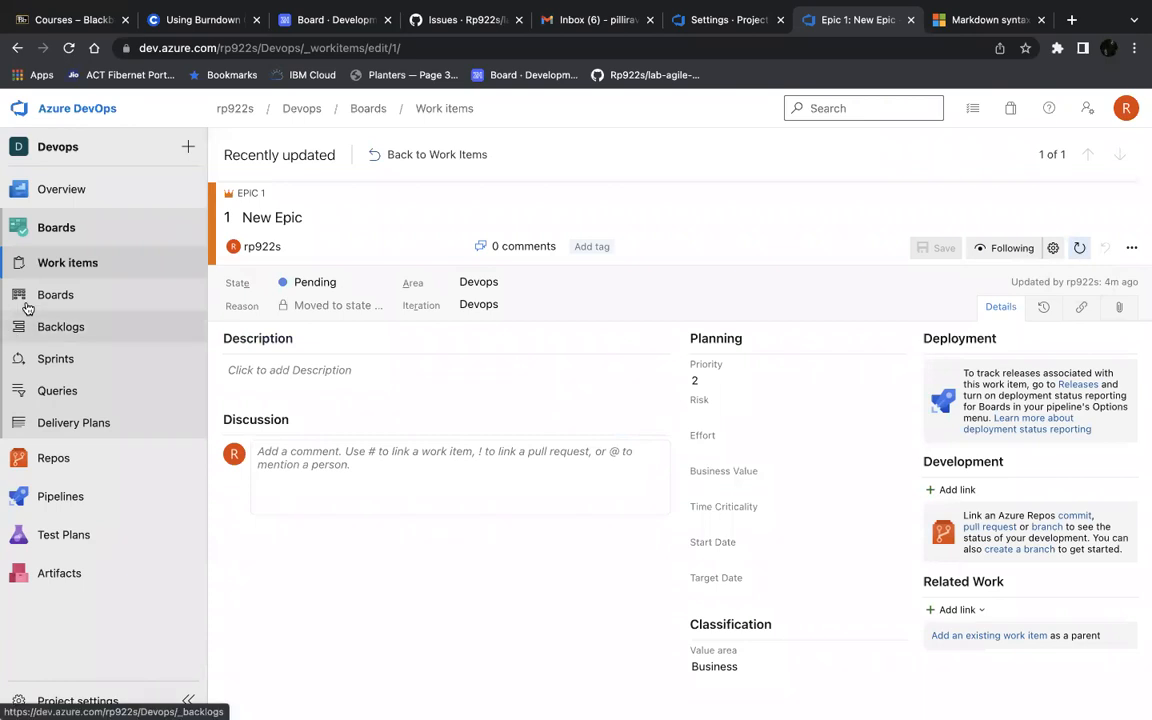
Step: Change the work item type of New Epic to Feature without giving a reason
click(1131, 250)
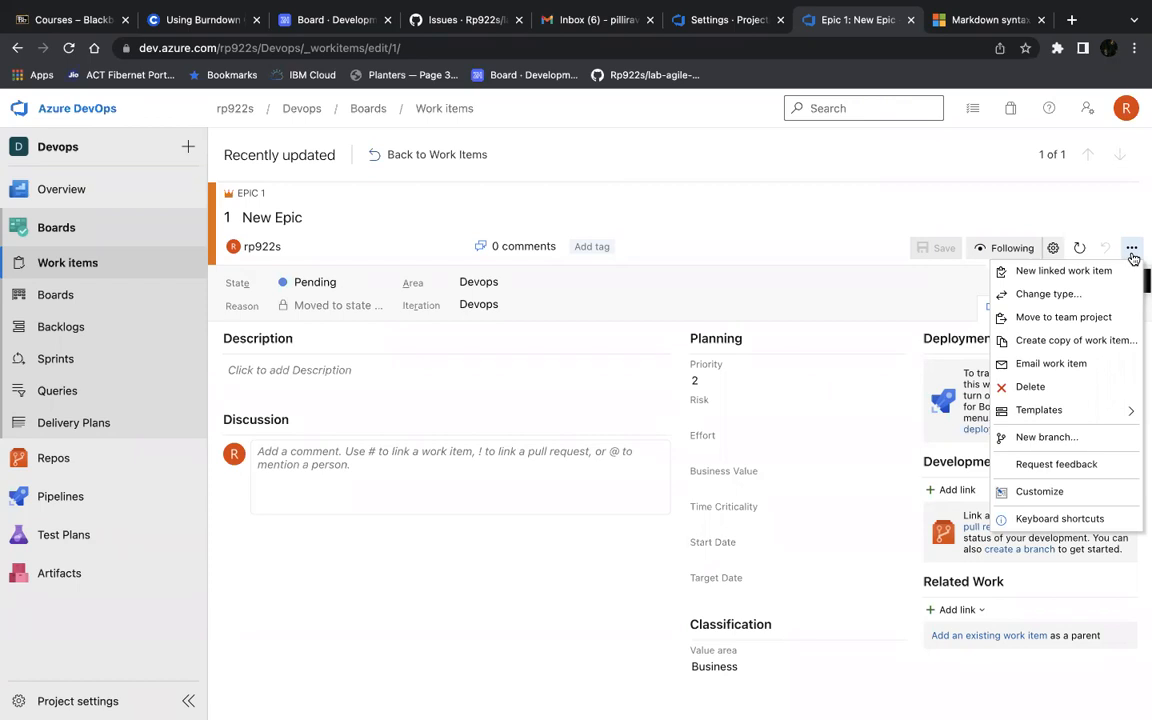
click(1044, 294)
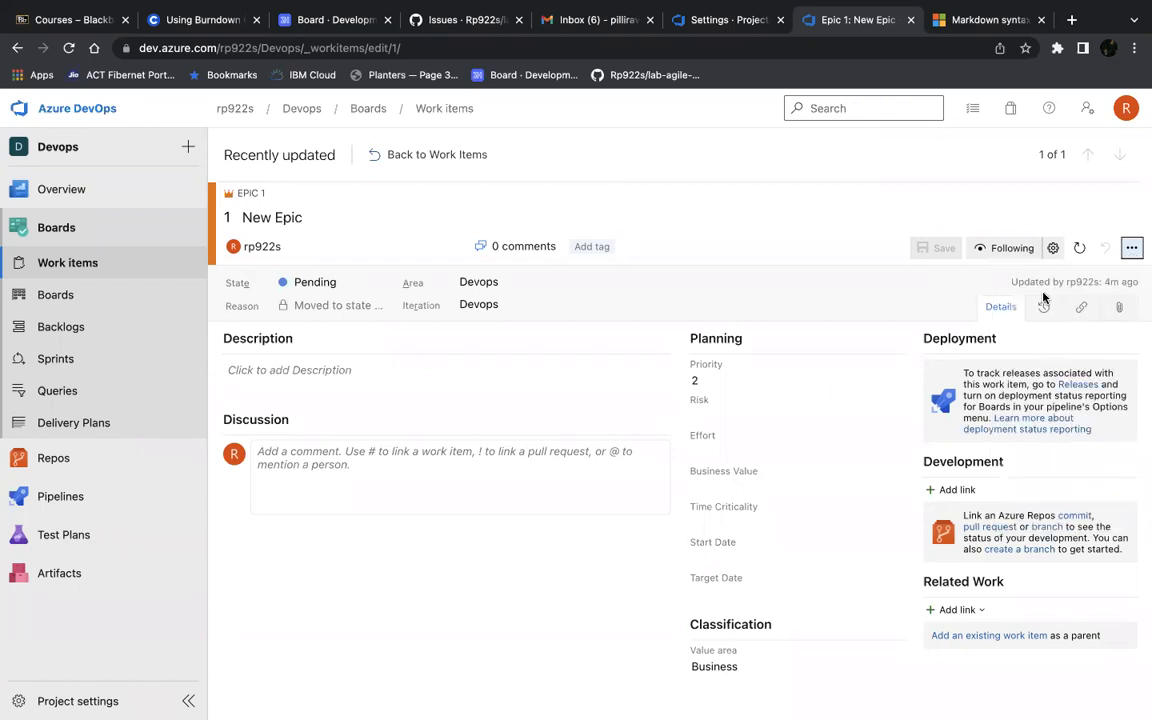
click(741, 337)
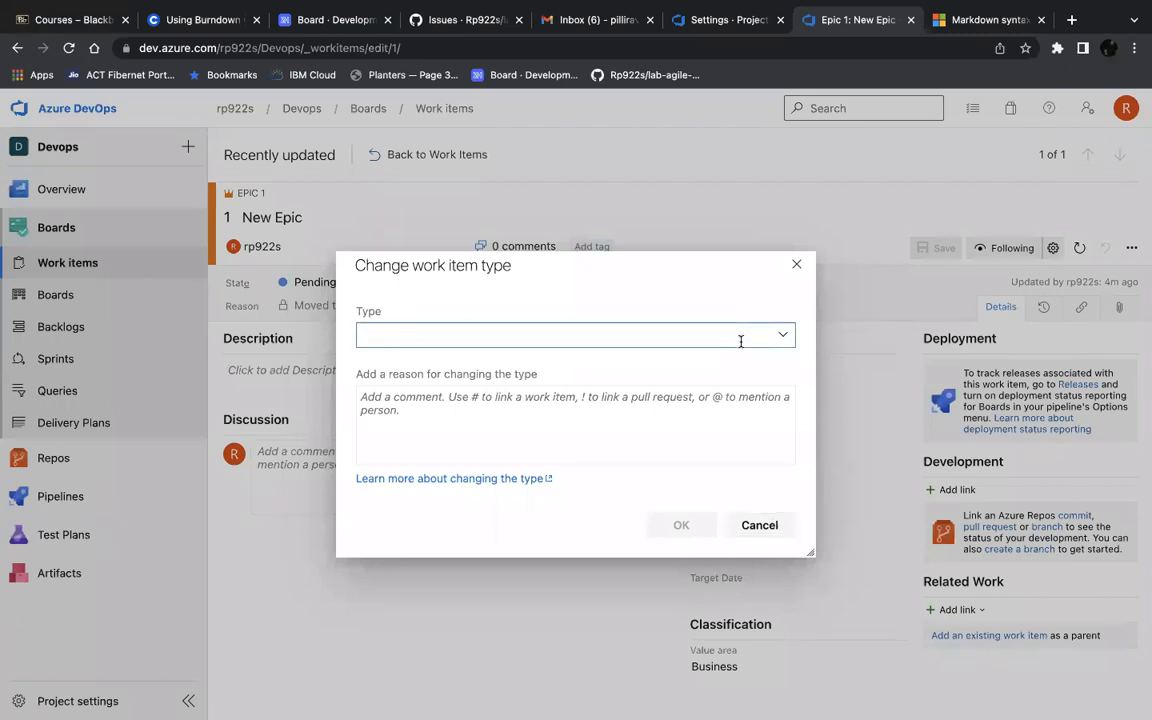
click(786, 338)
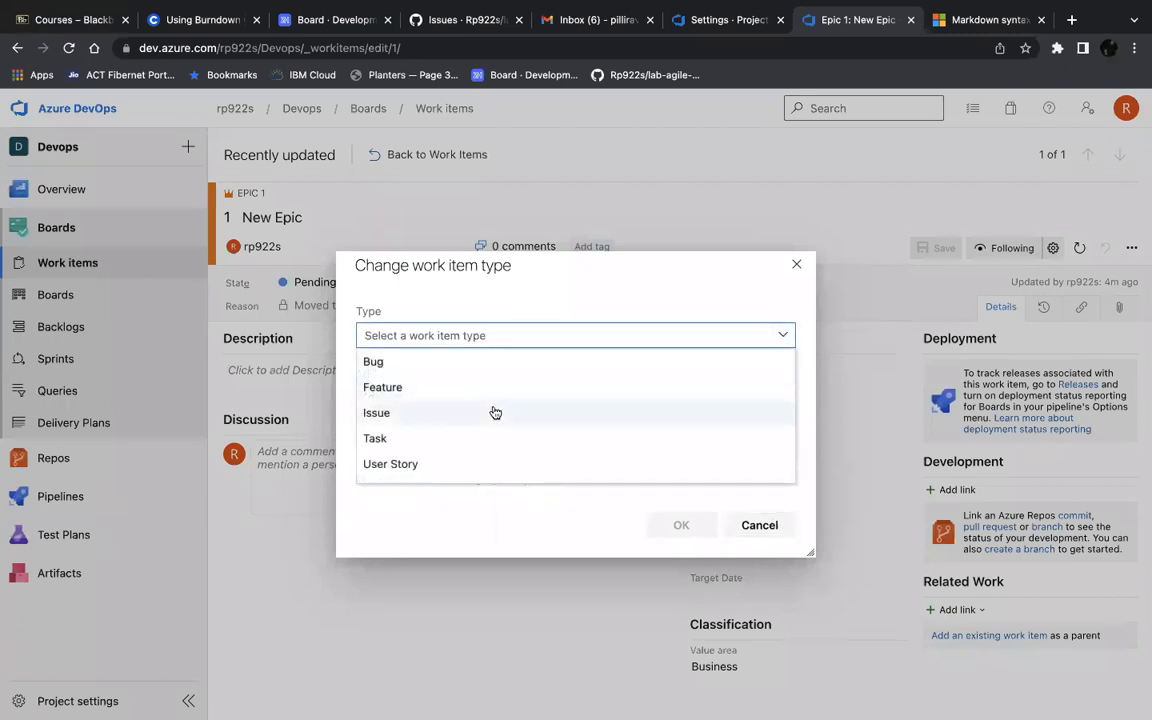
click(384, 390)
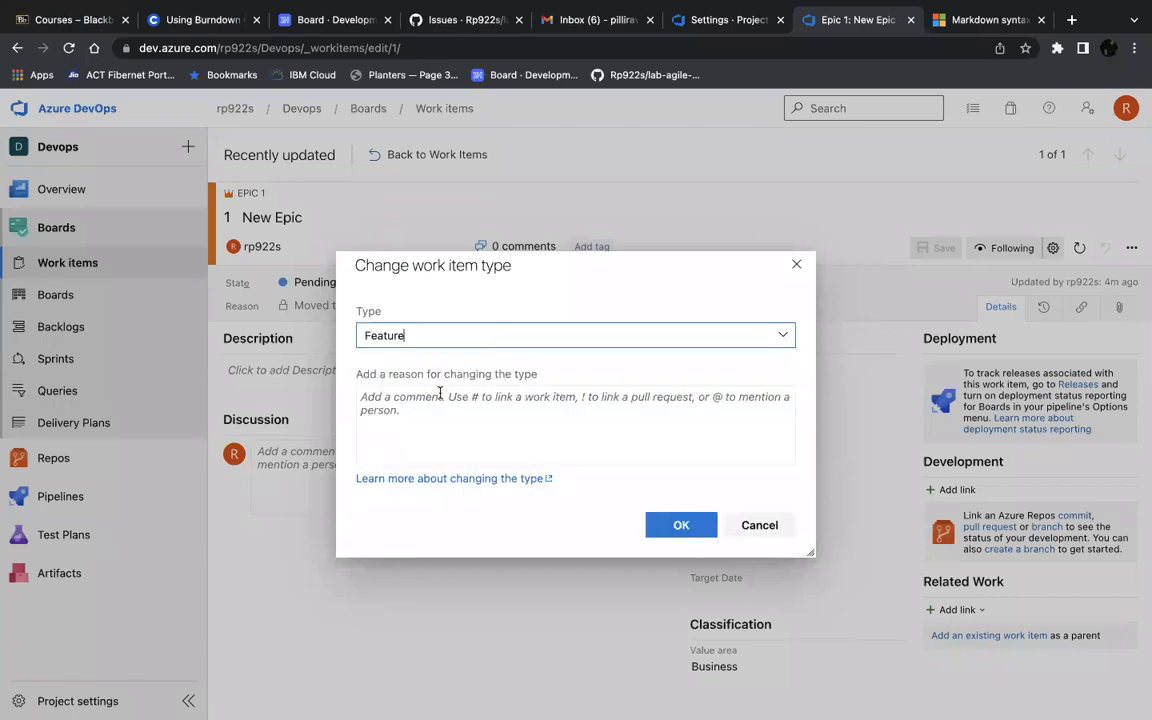
click(668, 524)
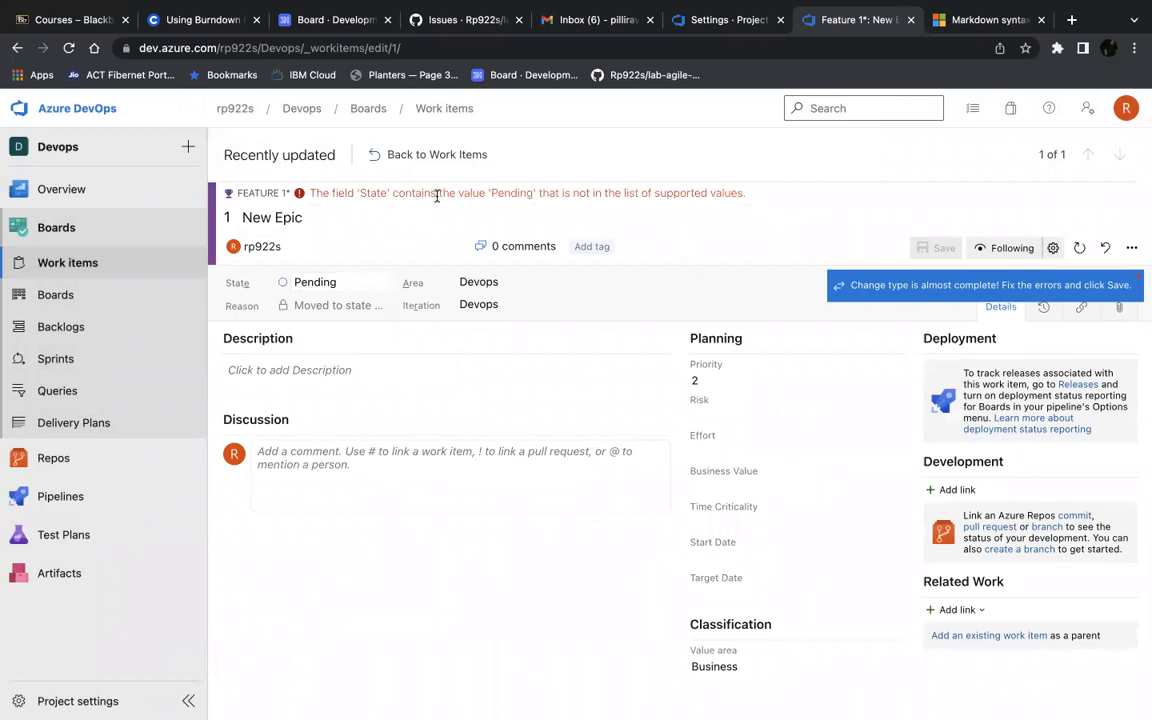
Step: Set the state of the converted Feature to New and save the work item
click(381, 286)
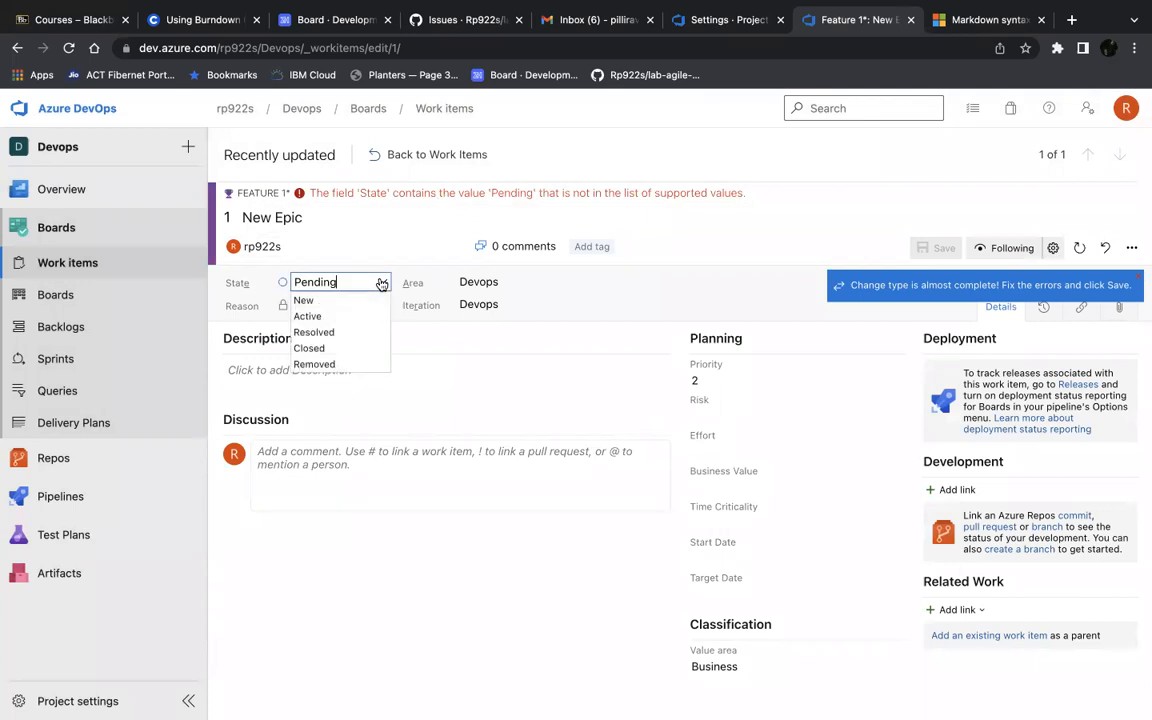
click(316, 302)
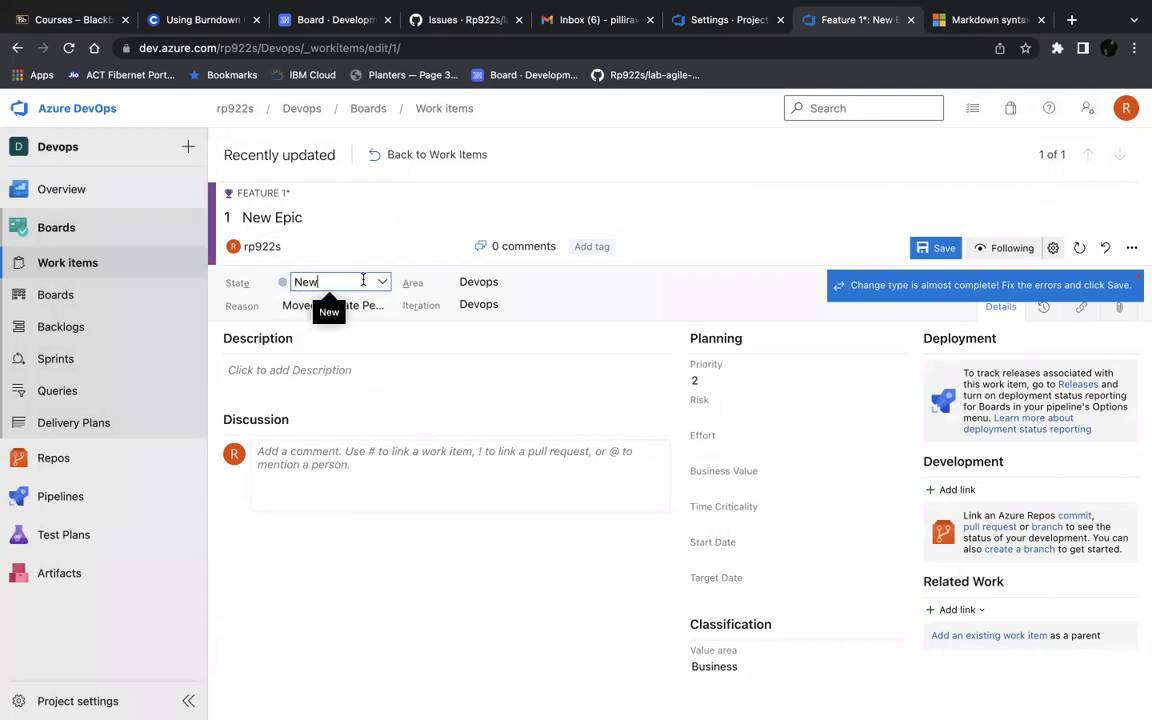
click(933, 250)
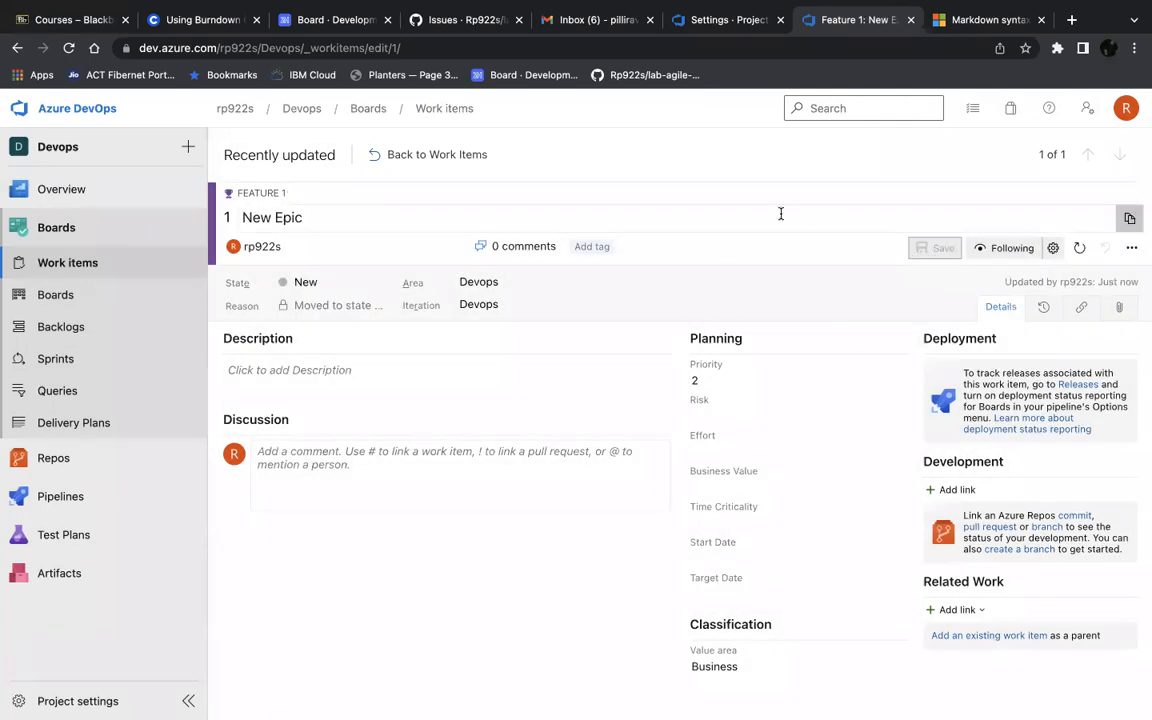
Step: Refresh the Feature and start capturing a work item template from it
click(1078, 248)
click(1132, 248)
click(1133, 250)
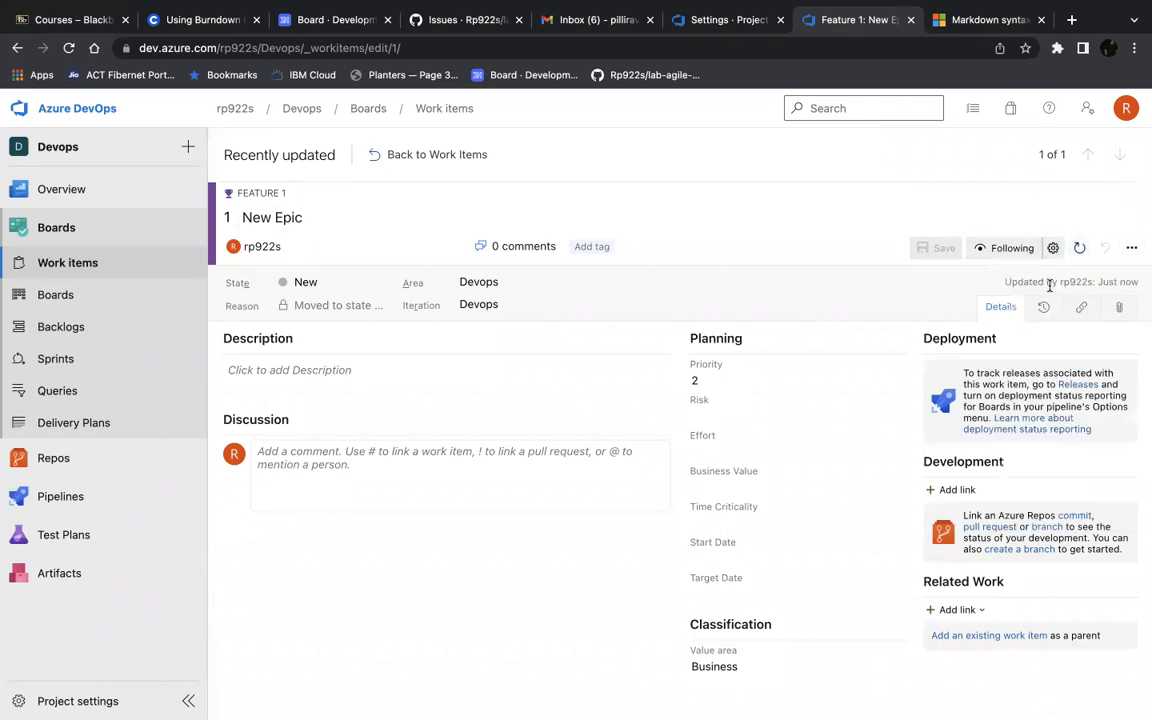
click(1130, 250)
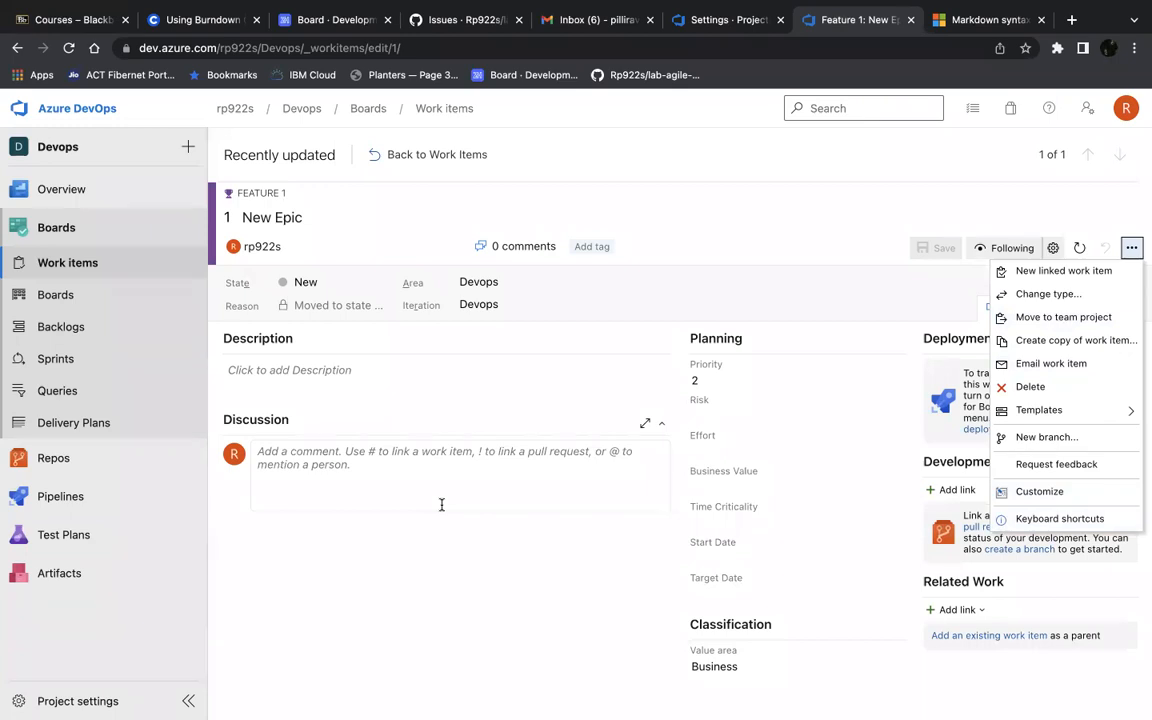
mouse_move(1046, 415)
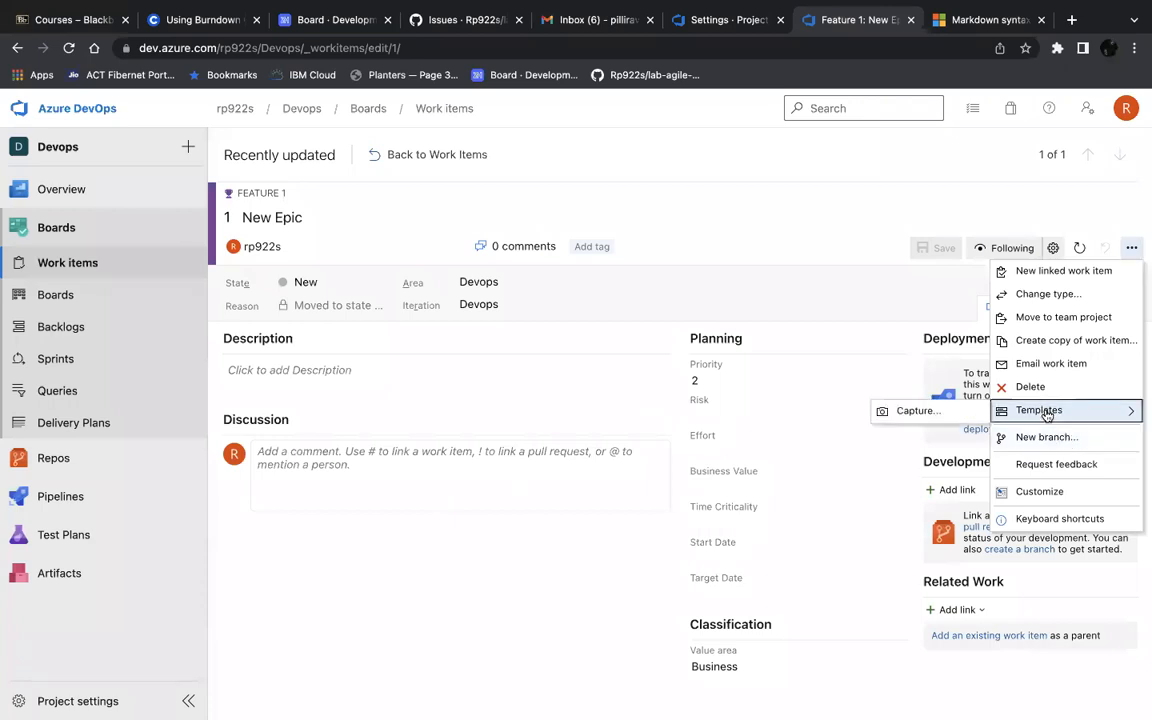
click(905, 416)
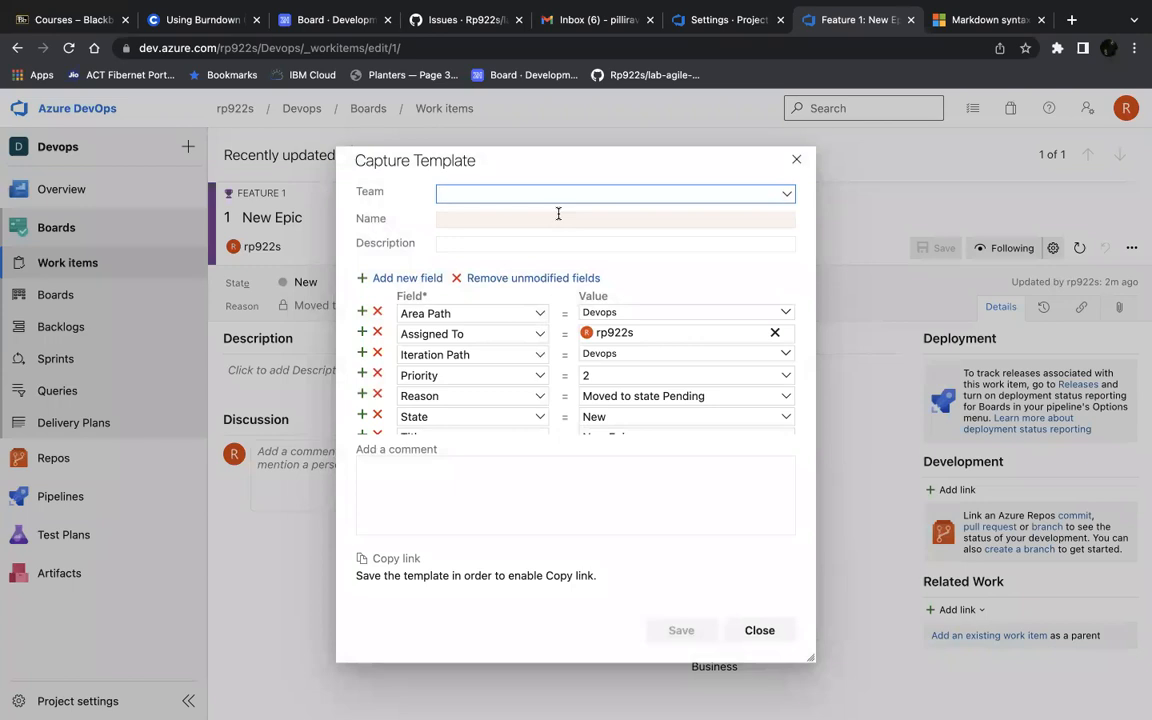
Step: Assign the captured template to Devops Team, name it TEST TEMPLATE, and review its field list
click(787, 196)
click(643, 215)
click(619, 223)
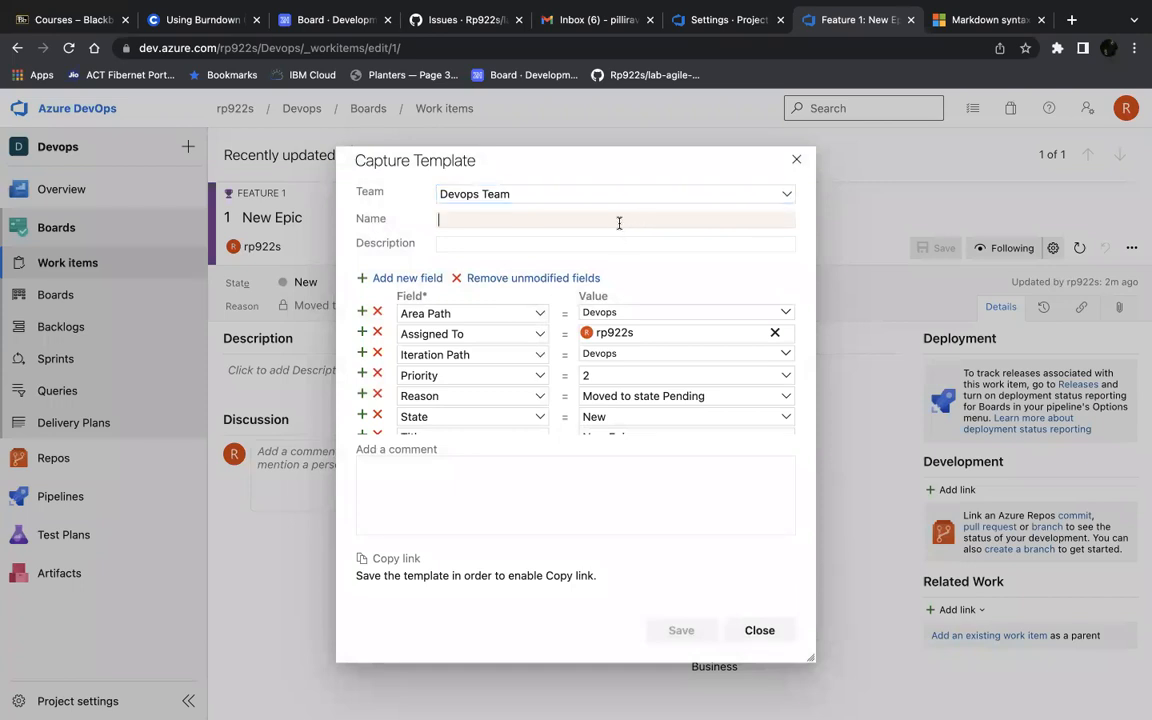
text(TE)
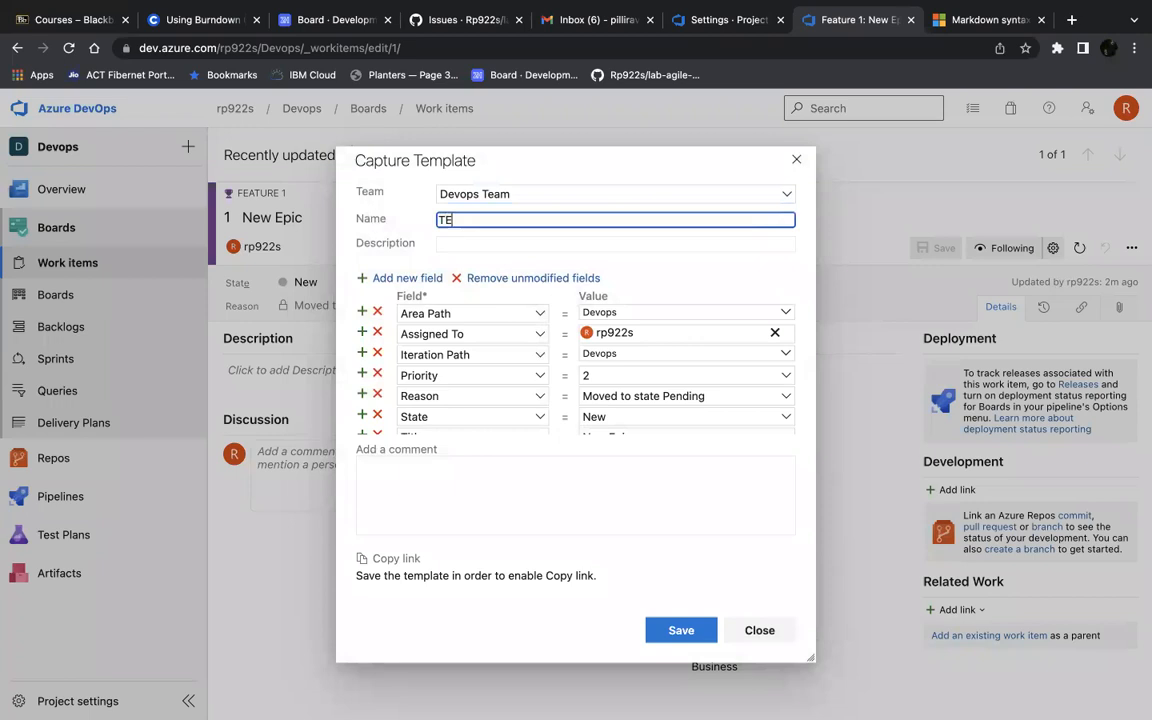
text(ST TEMPLATE)
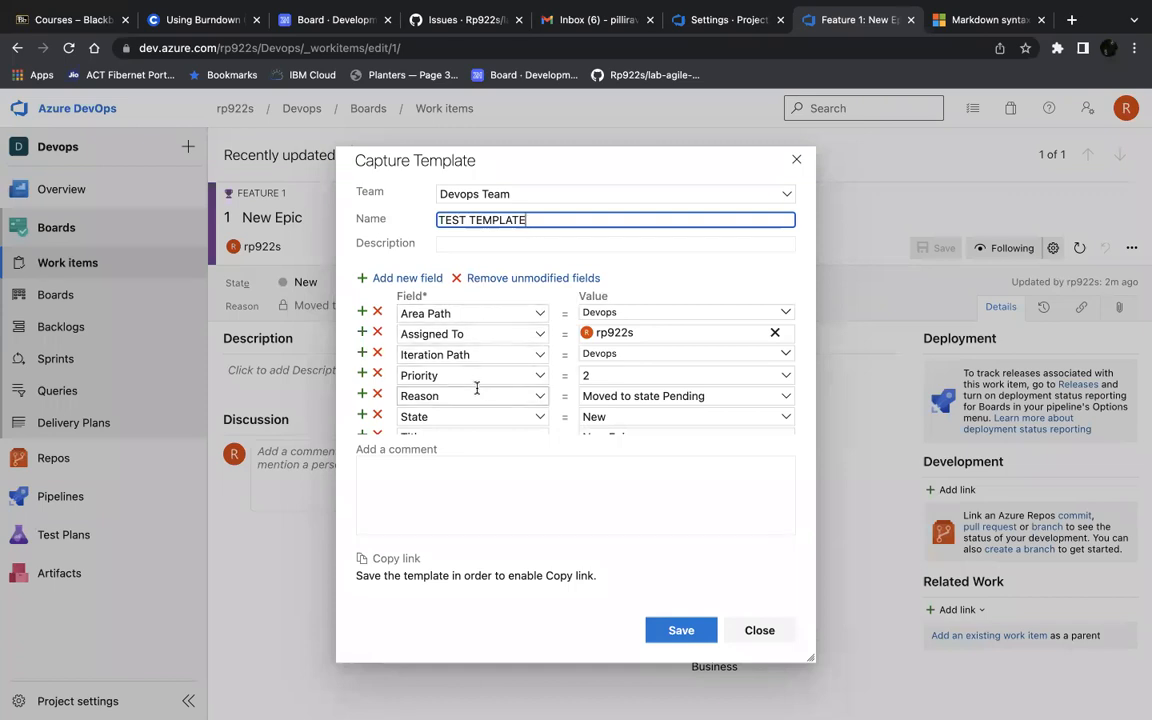
scroll(476, 388, down, 1)
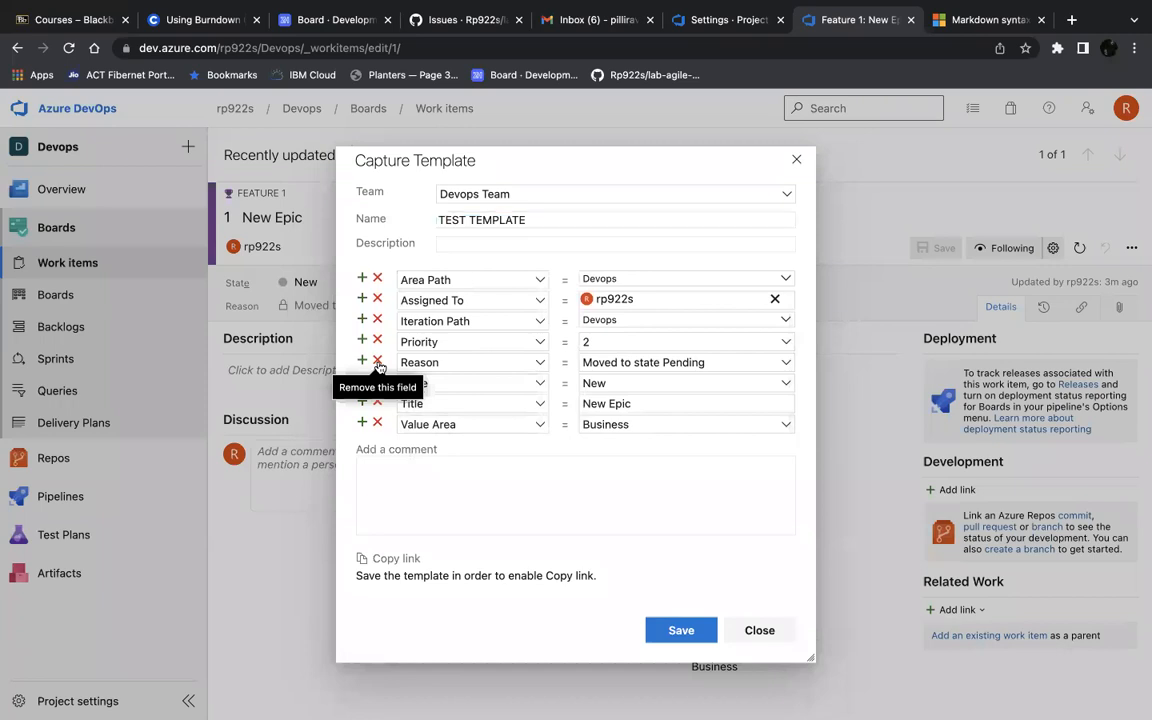
Step: Remove the Reason field from the captured template, save TEST TEMPLATE, and close the capture dialog
click(378, 364)
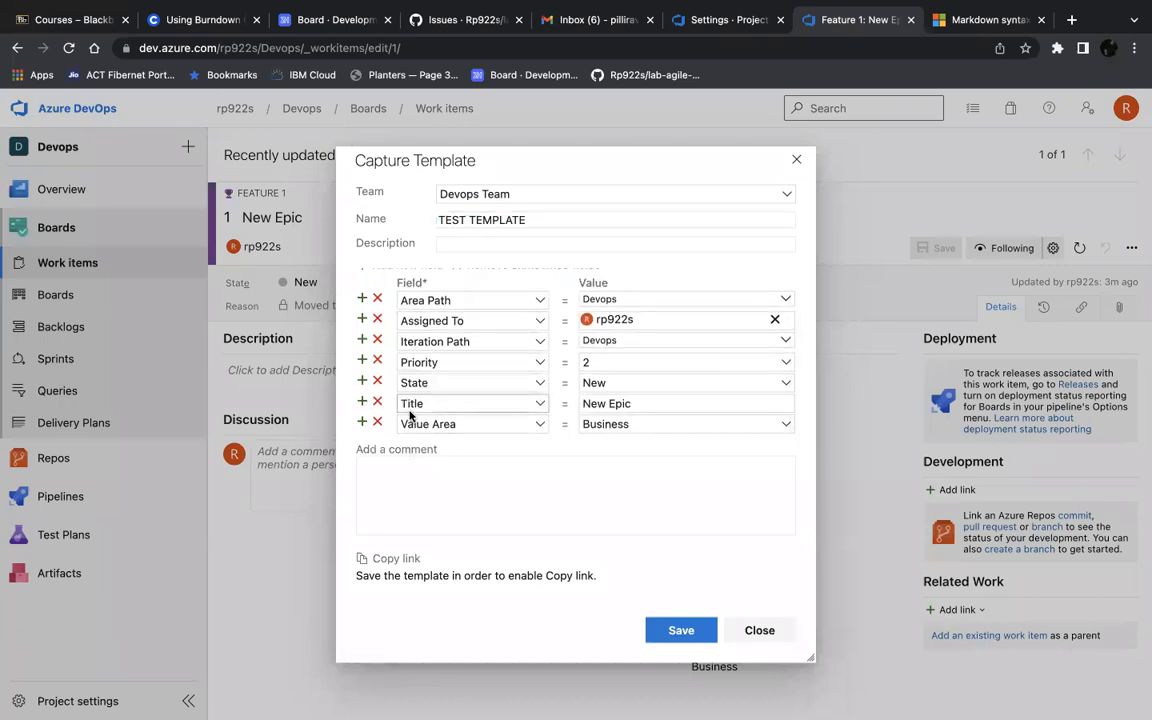
scroll(409, 411, up, 1)
scroll(409, 411, down, 1)
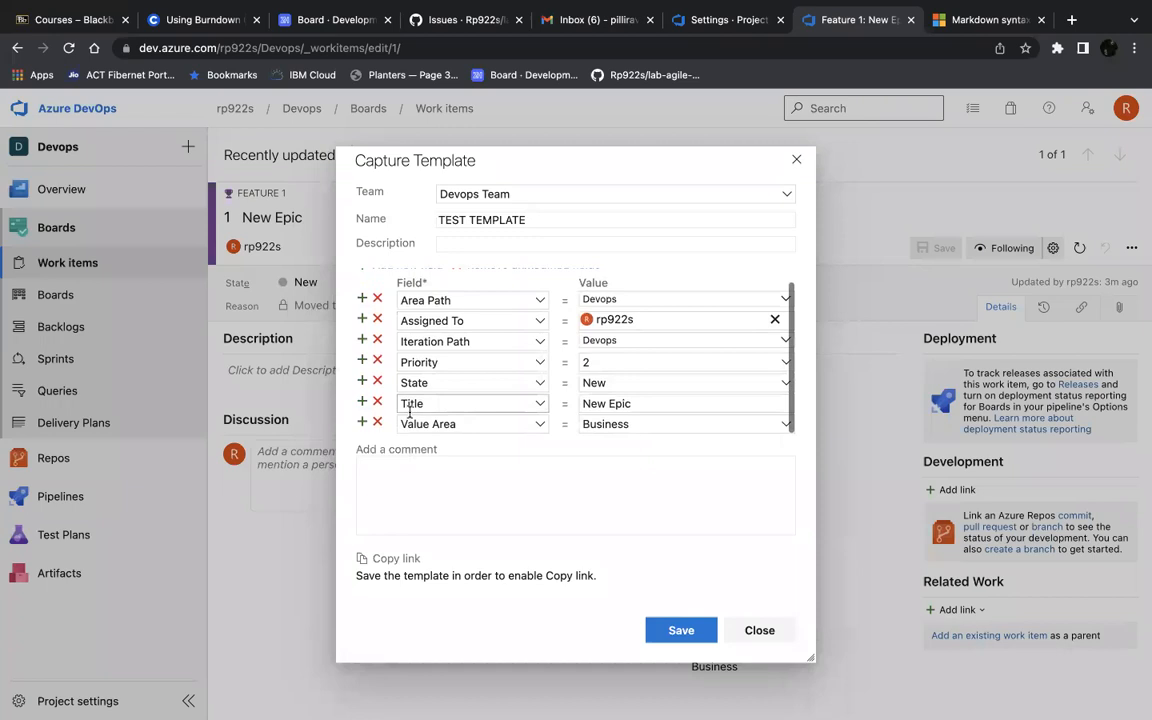
scroll(409, 411, up, 1)
scroll(409, 411, down, 1)
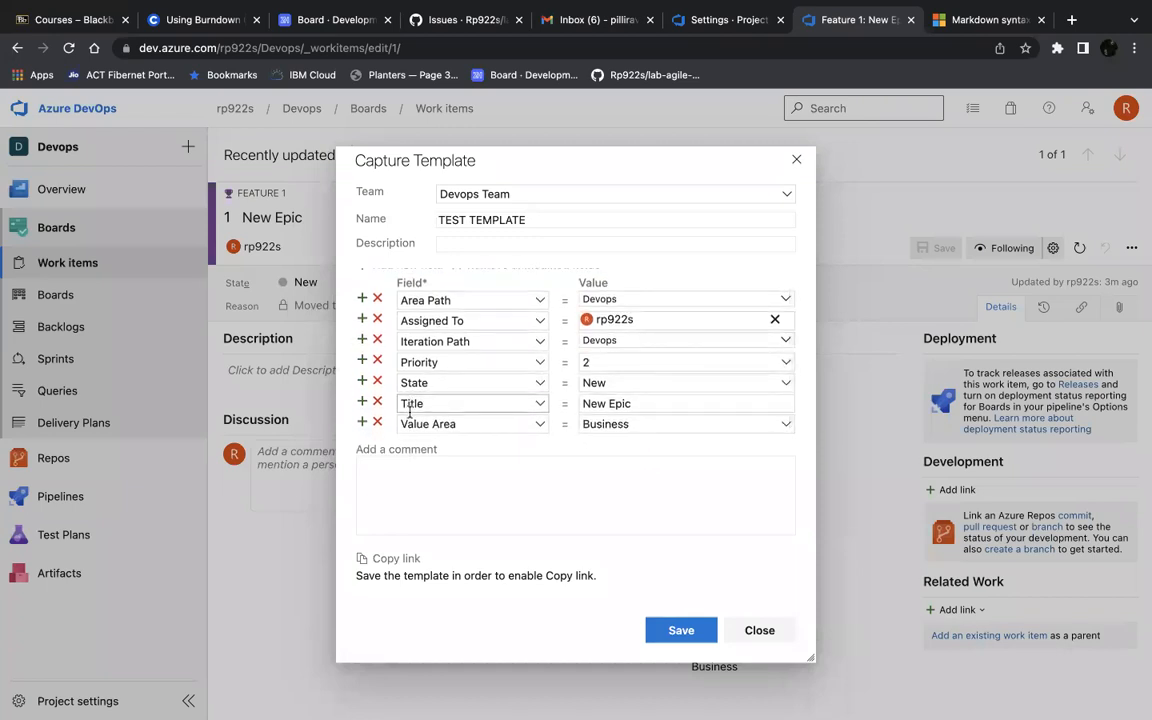
click(667, 631)
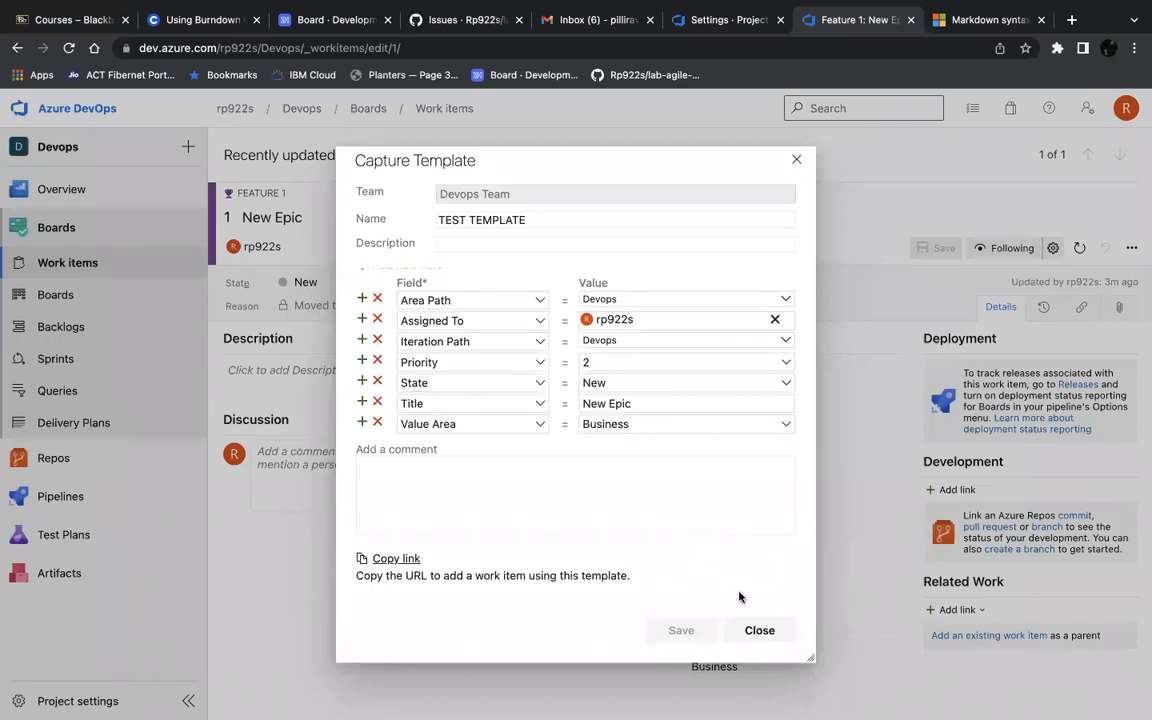
click(752, 629)
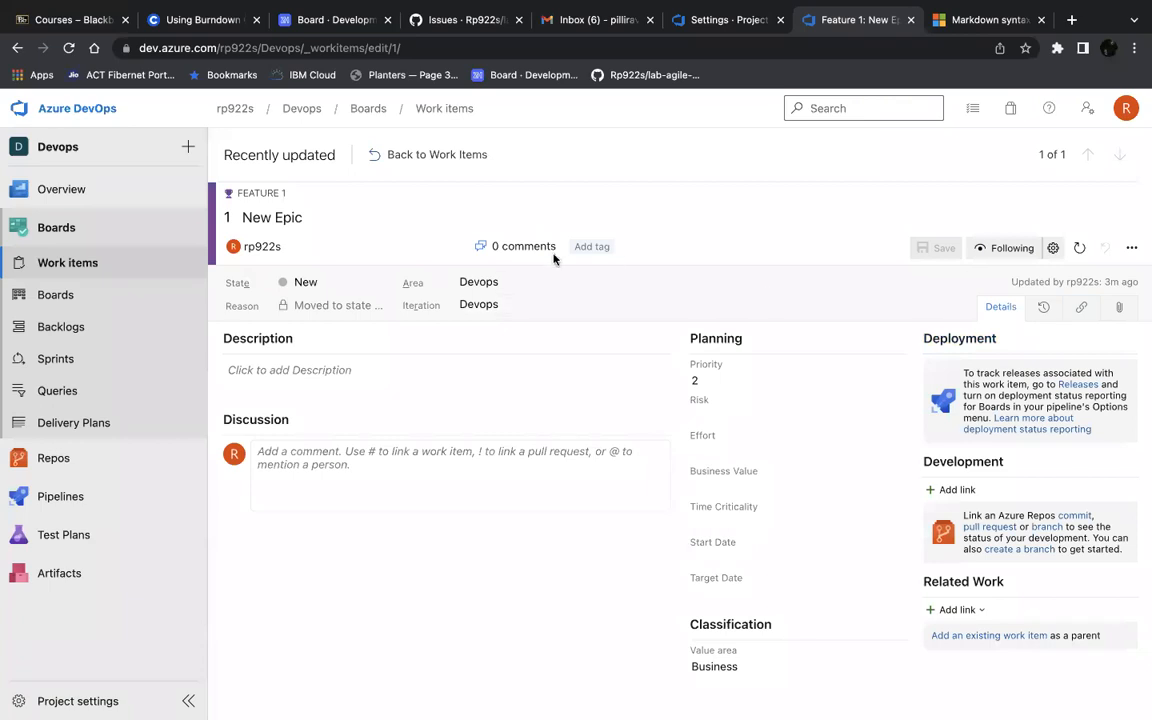
Step: Try to find the saved template from a new Feature's template options, and discard the unsaved Feature
click(67, 263)
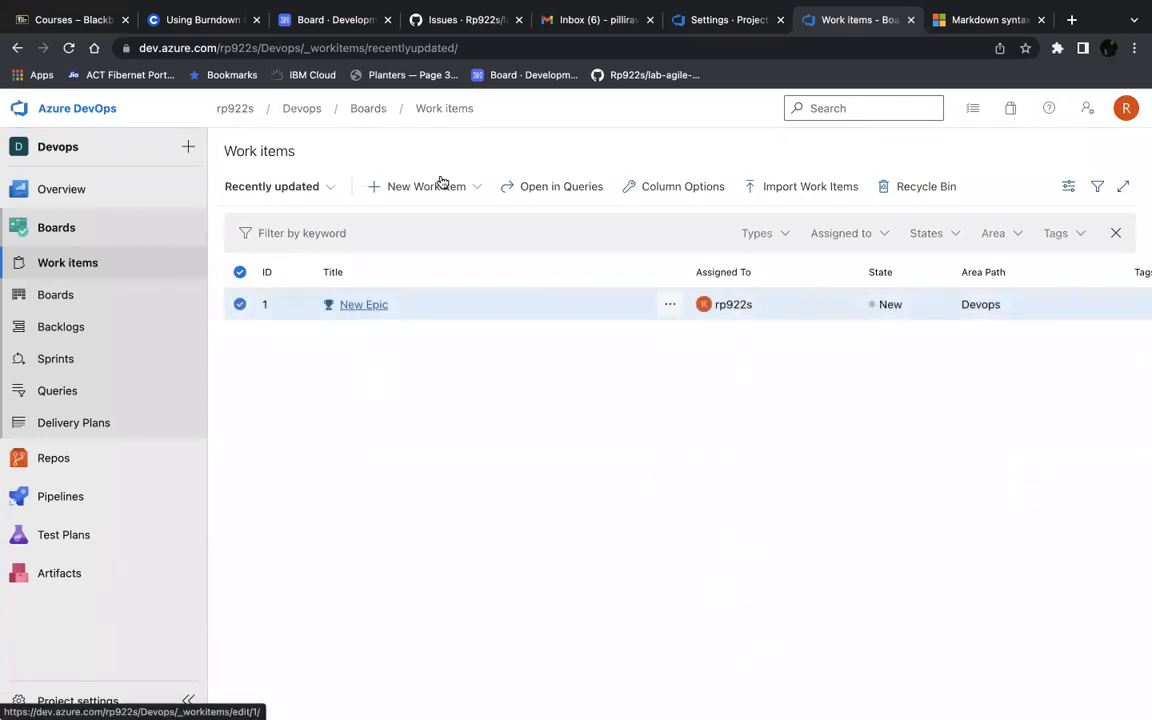
click(433, 187)
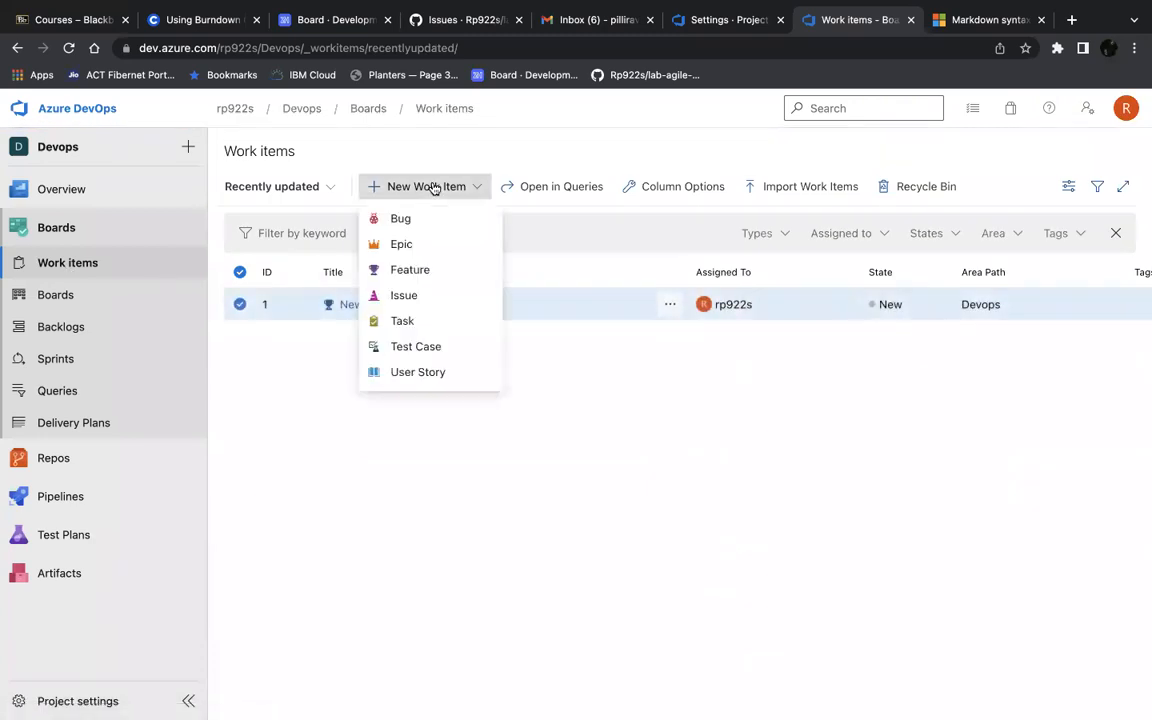
click(397, 270)
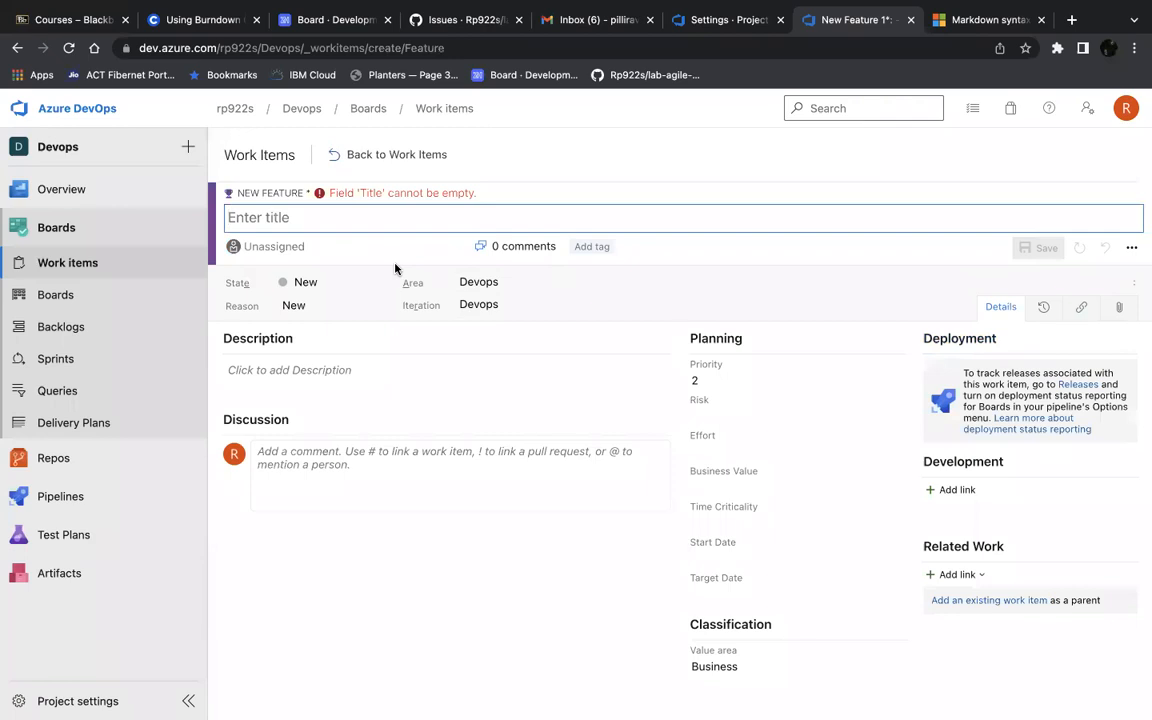
click(1131, 248)
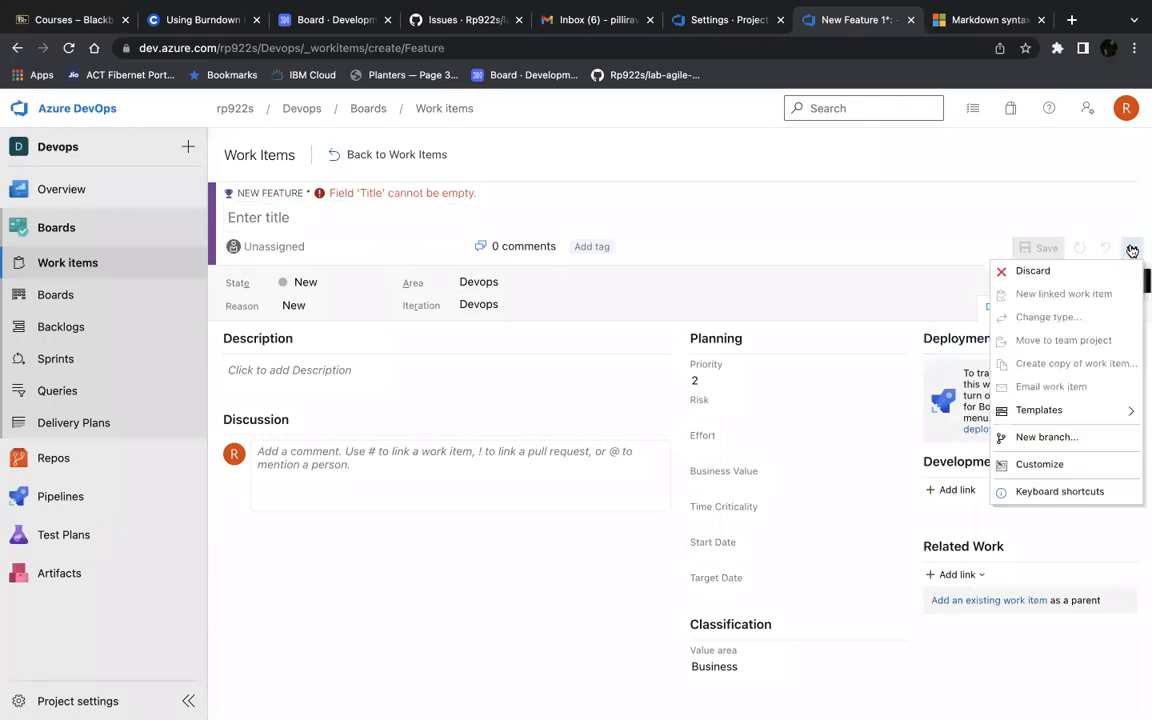
mouse_move(1039, 413)
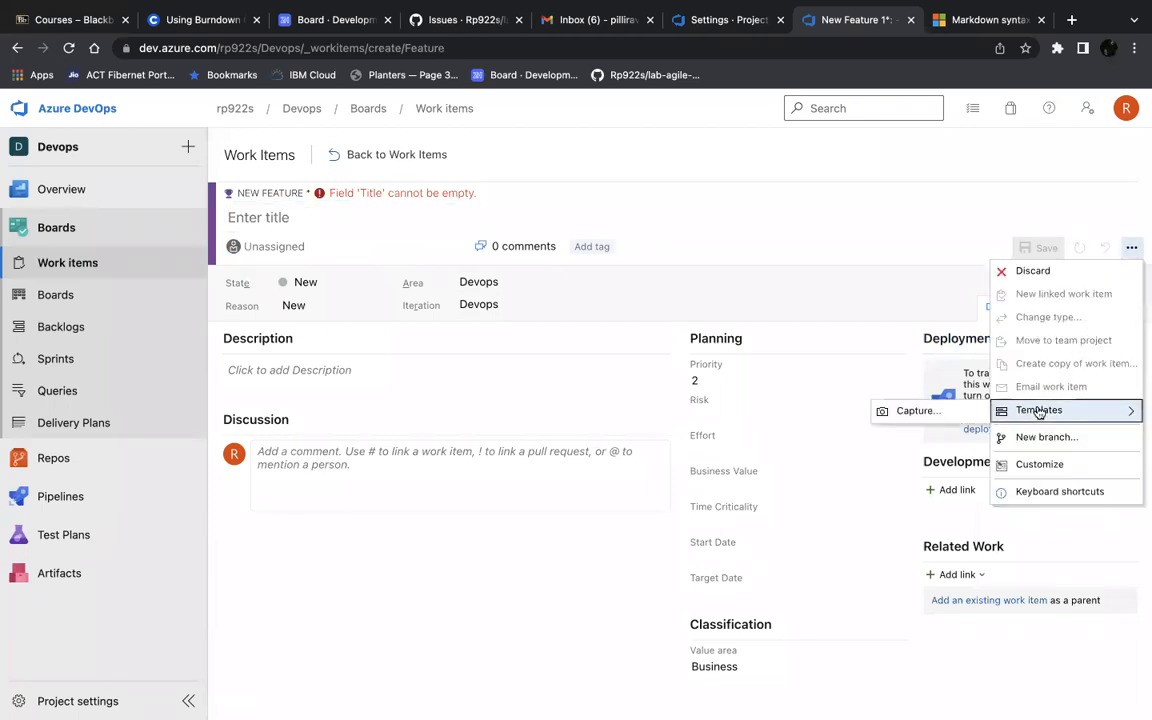
click(915, 411)
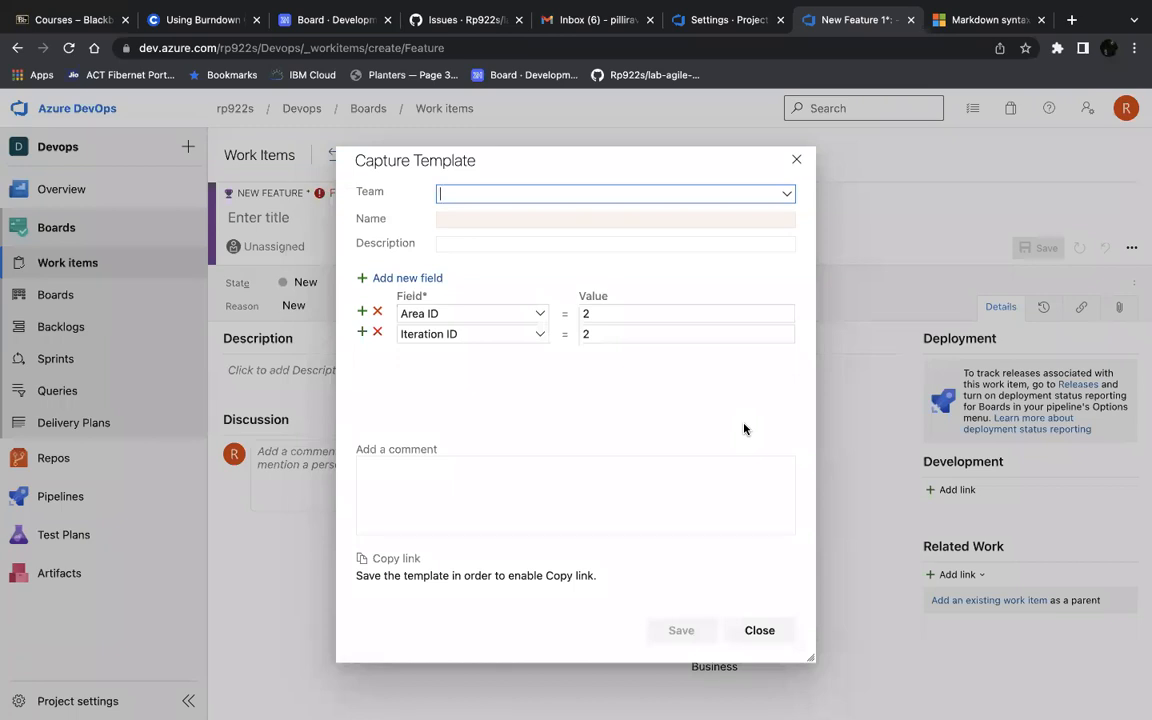
click(760, 631)
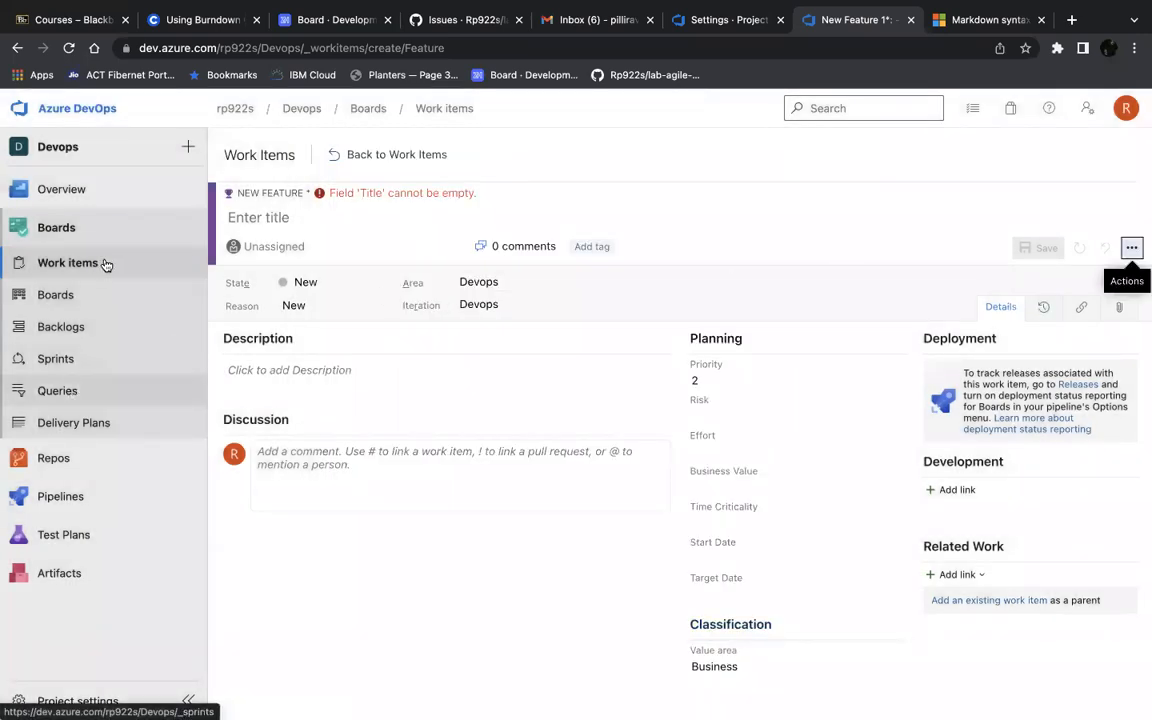
click(350, 157)
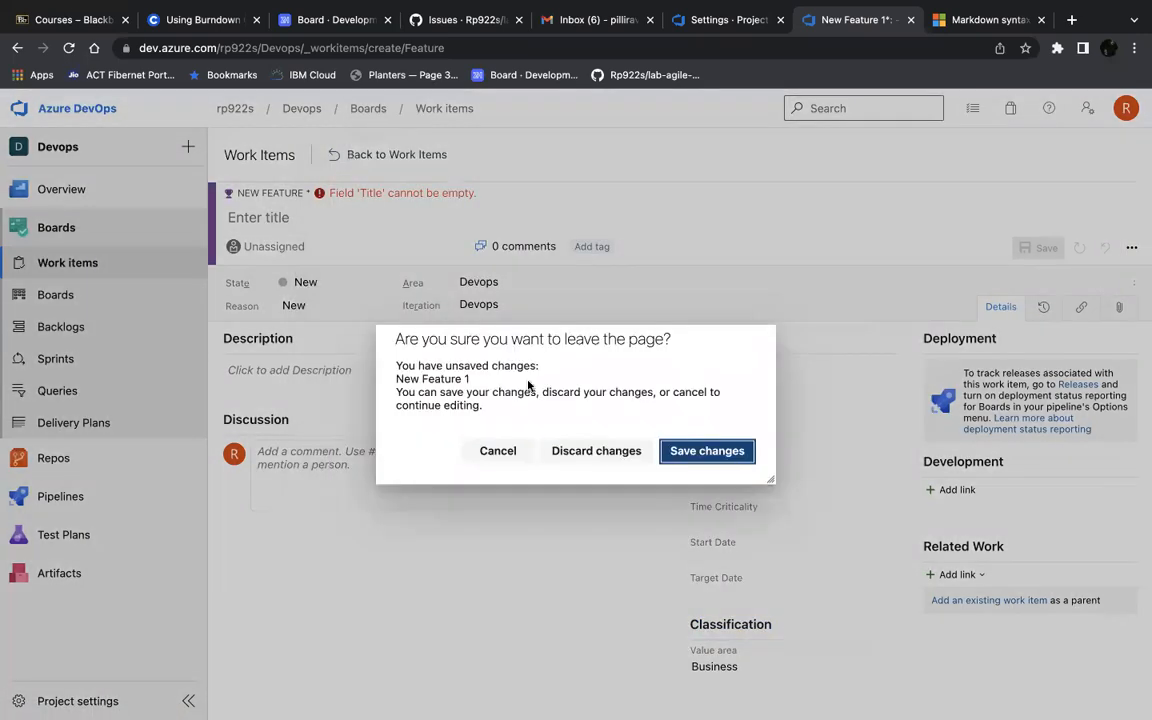
click(606, 459)
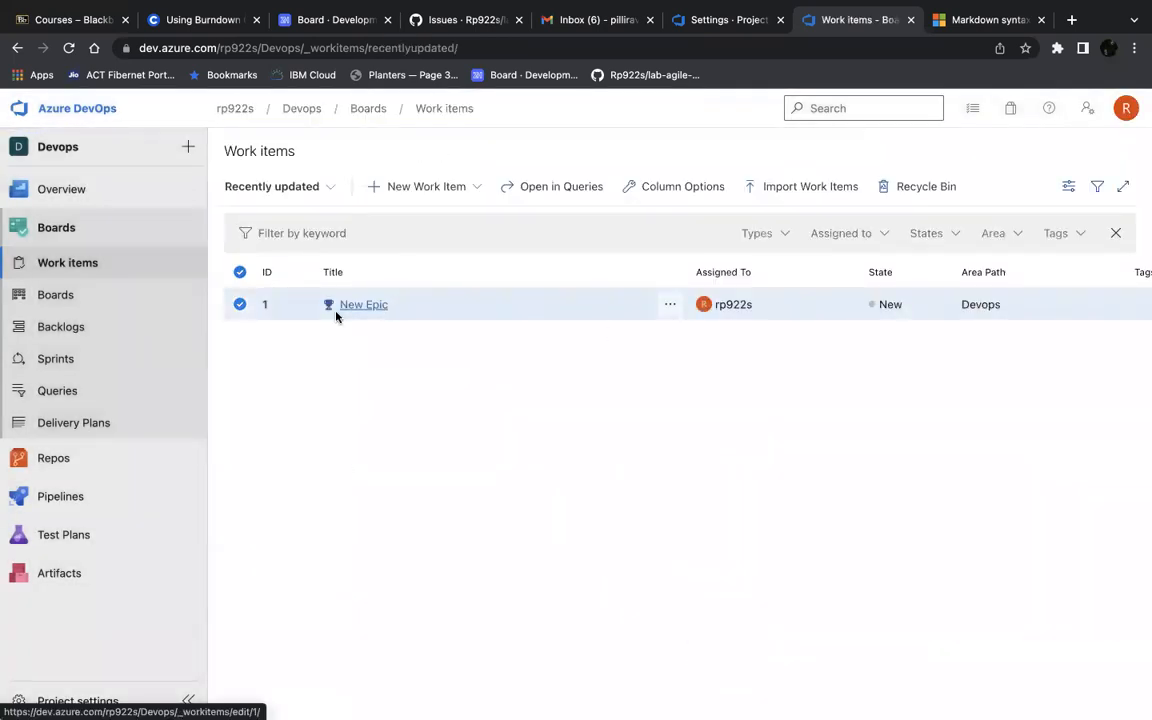
Step: Look for the saved template in the New Epic Feature's actions and in the Feature type of the AGILE TEMPLATE process
click(353, 306)
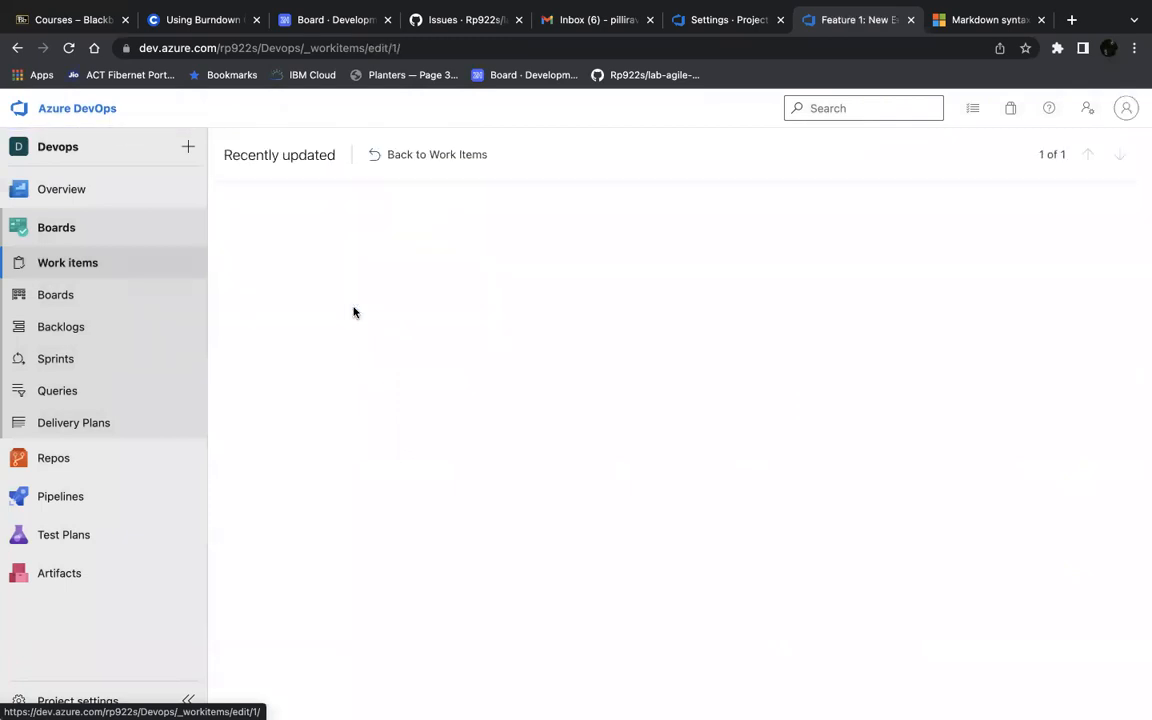
click(1131, 247)
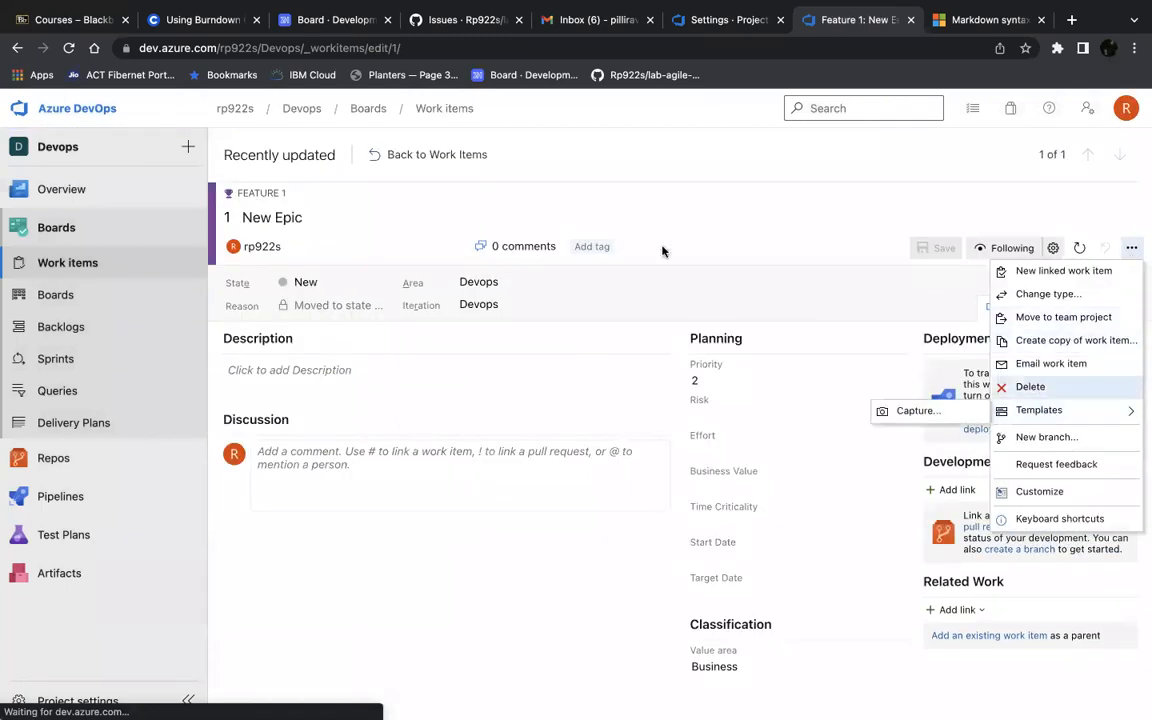
click(77, 700)
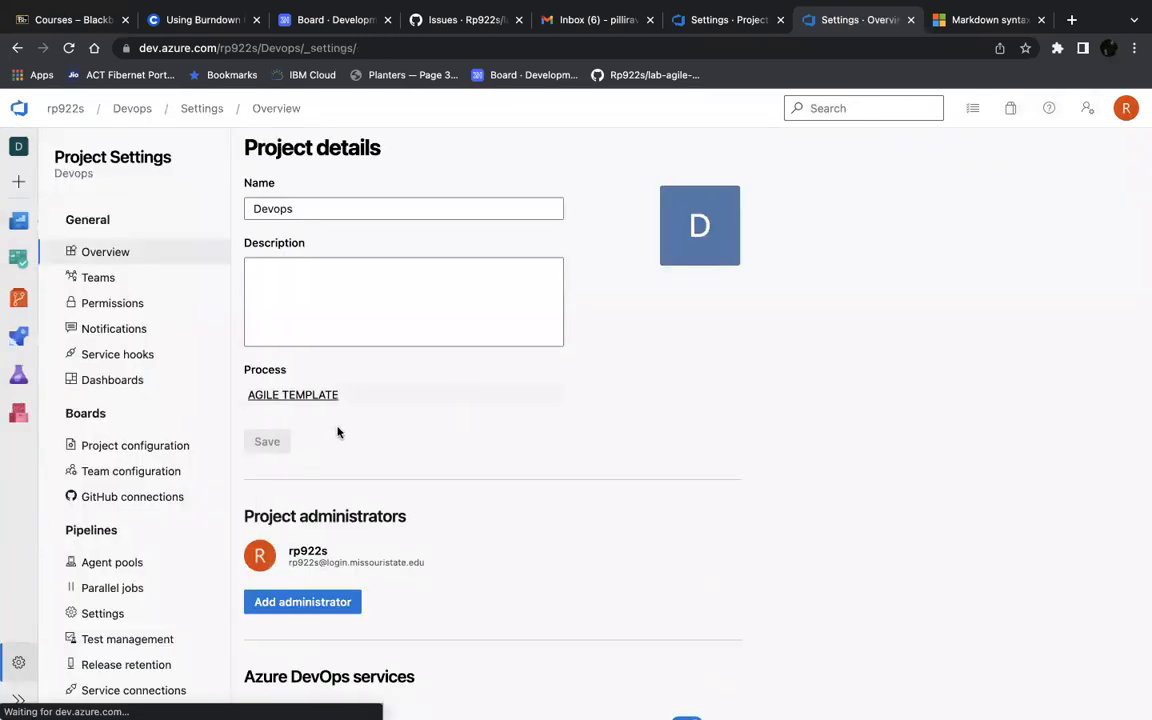
click(282, 395)
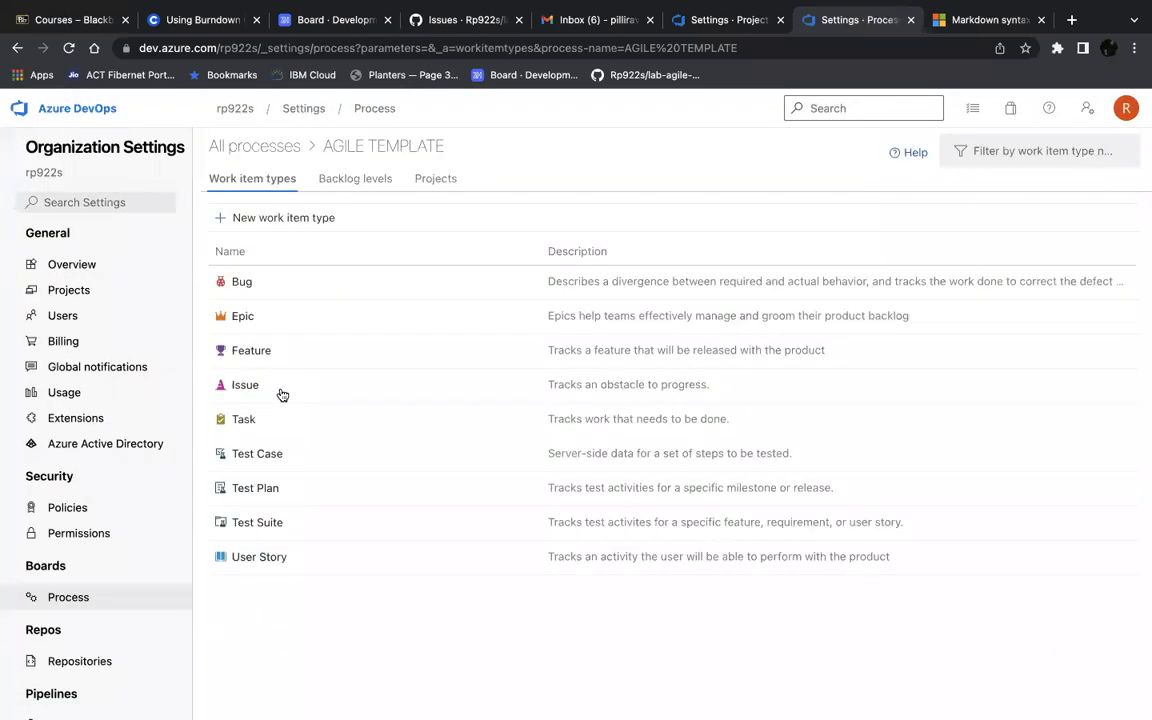
click(247, 352)
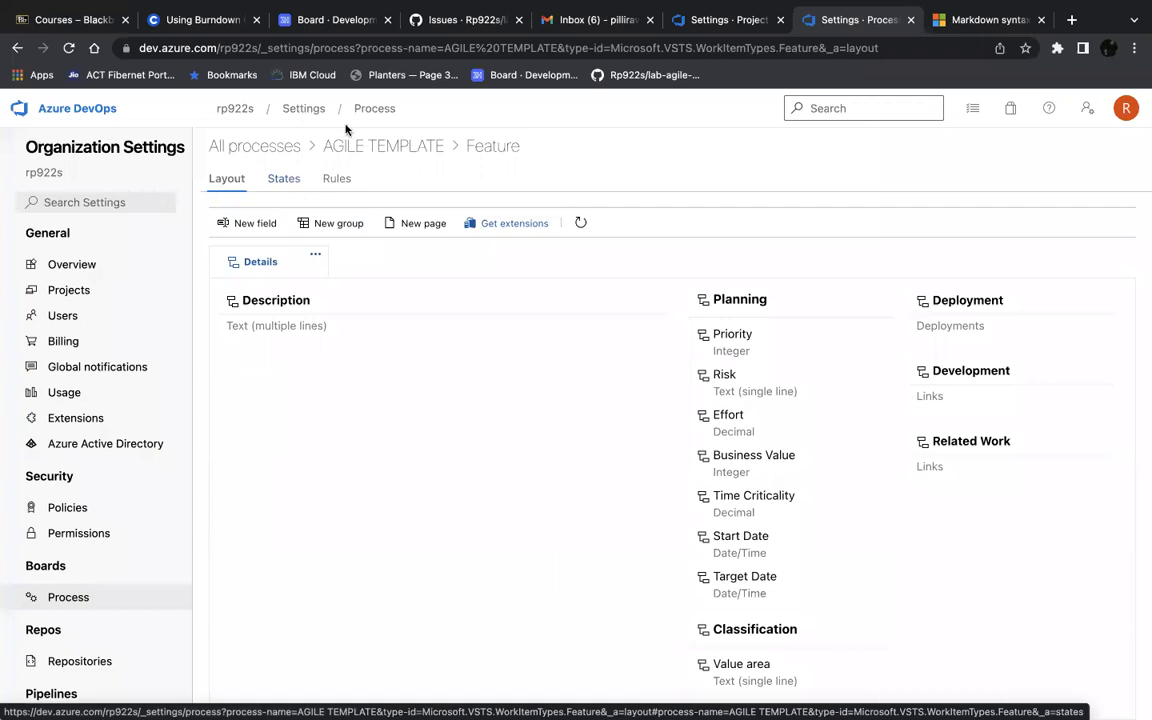
click(374, 109)
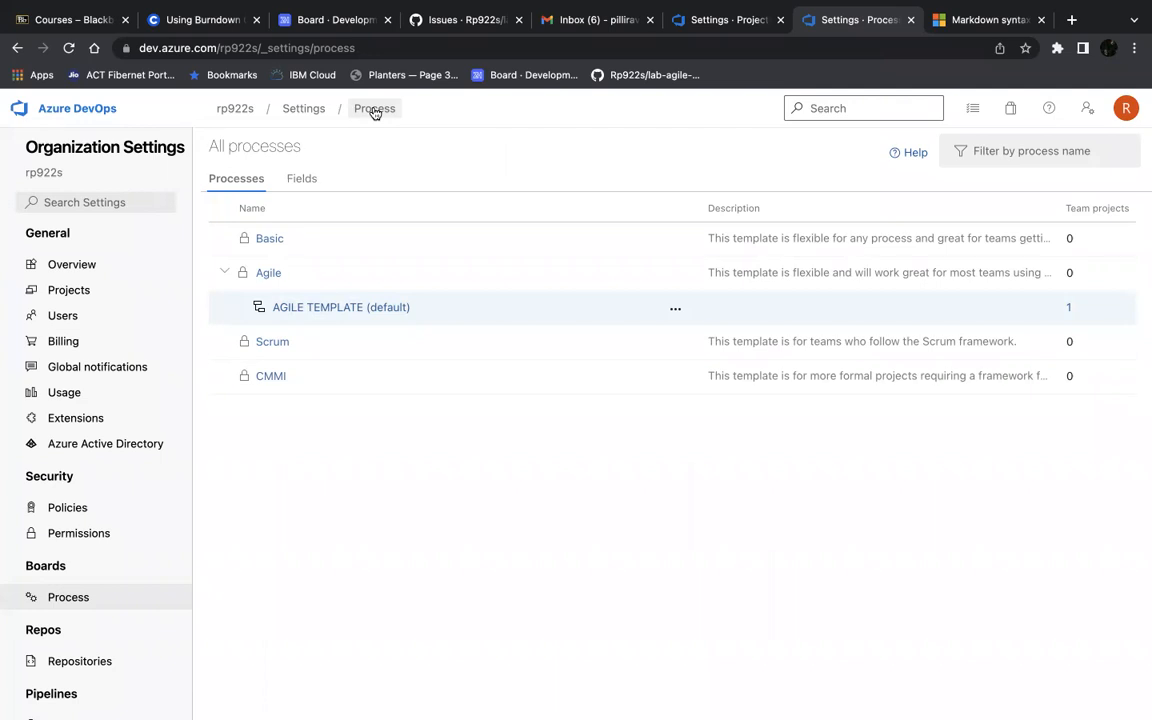
Step: Return to the Devops project, open Devops Team in its project settings, and examine the team's image, details and administrator settings
click(93, 111)
click(330, 255)
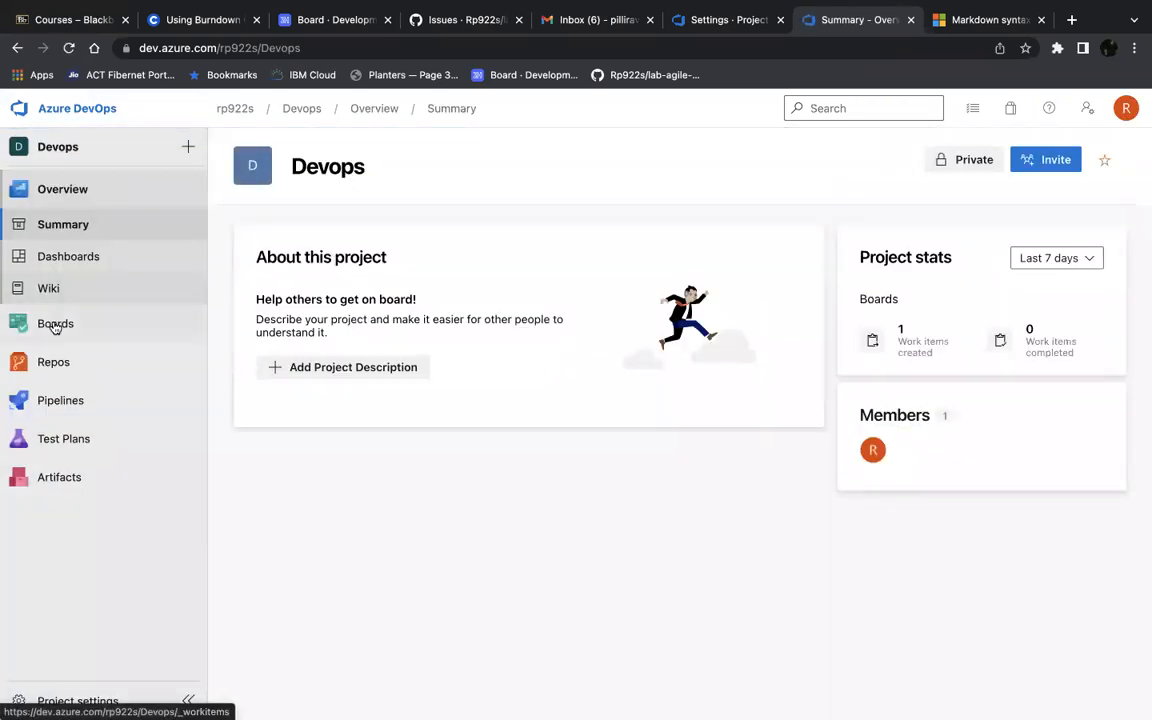
click(36, 700)
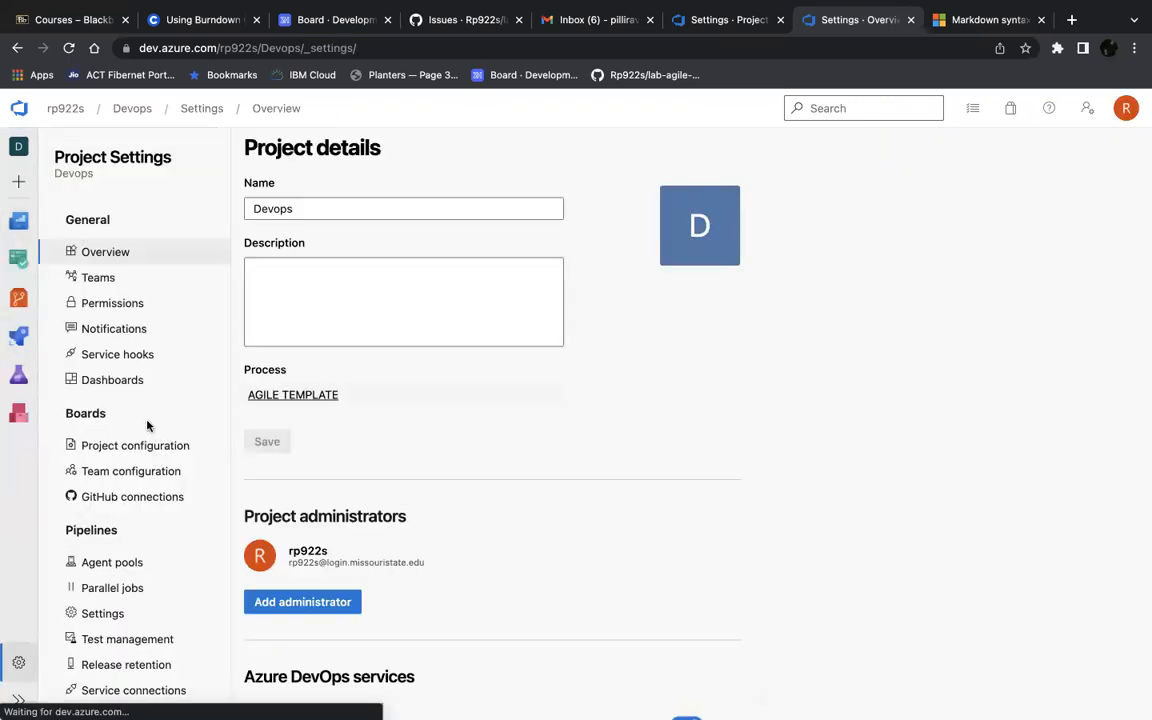
click(101, 281)
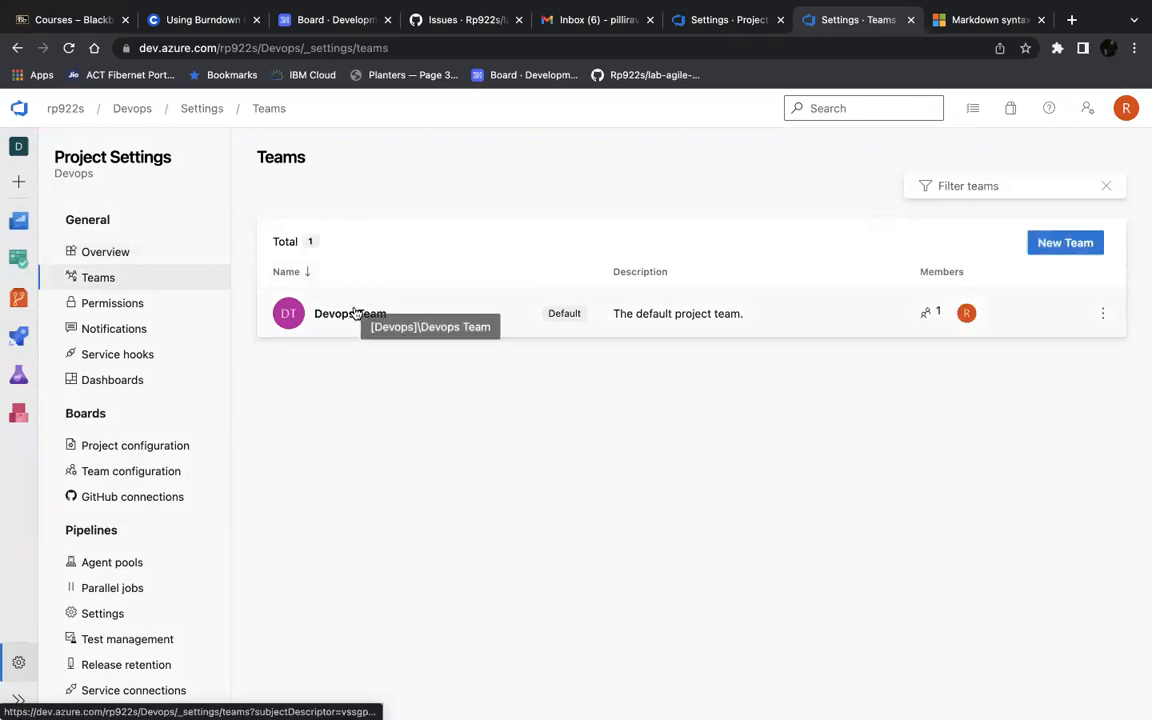
click(353, 316)
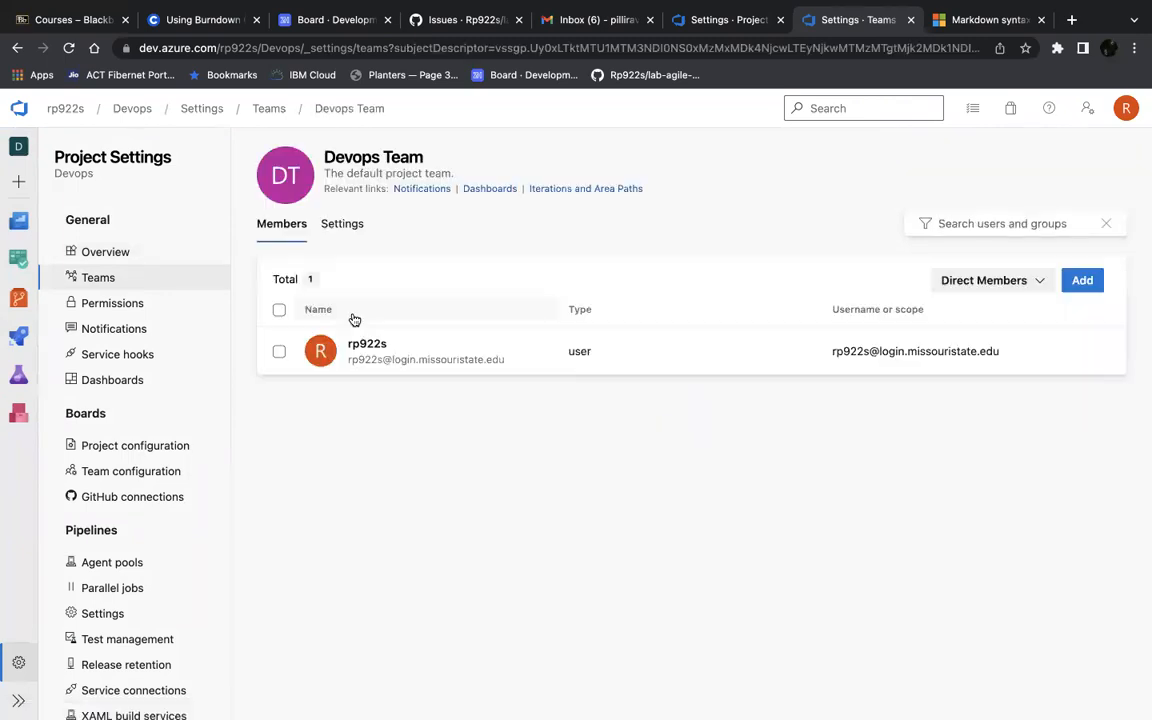
click(357, 224)
scroll(359, 358, down, 3)
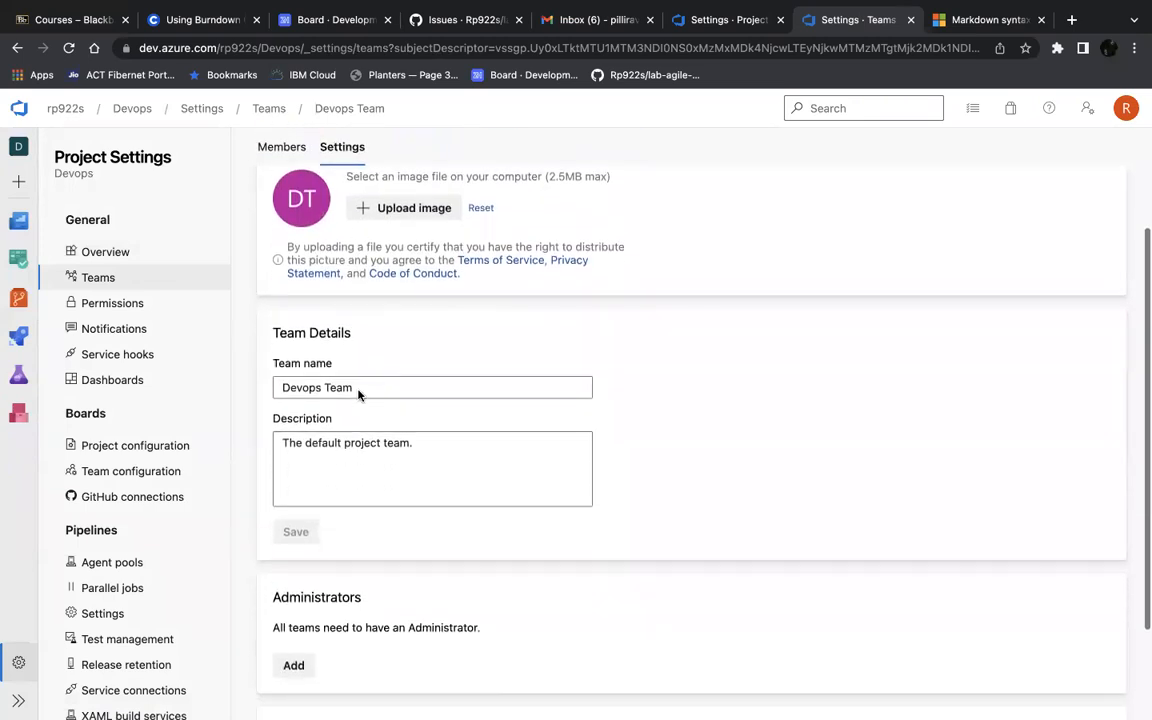
scroll(359, 392, up, 2)
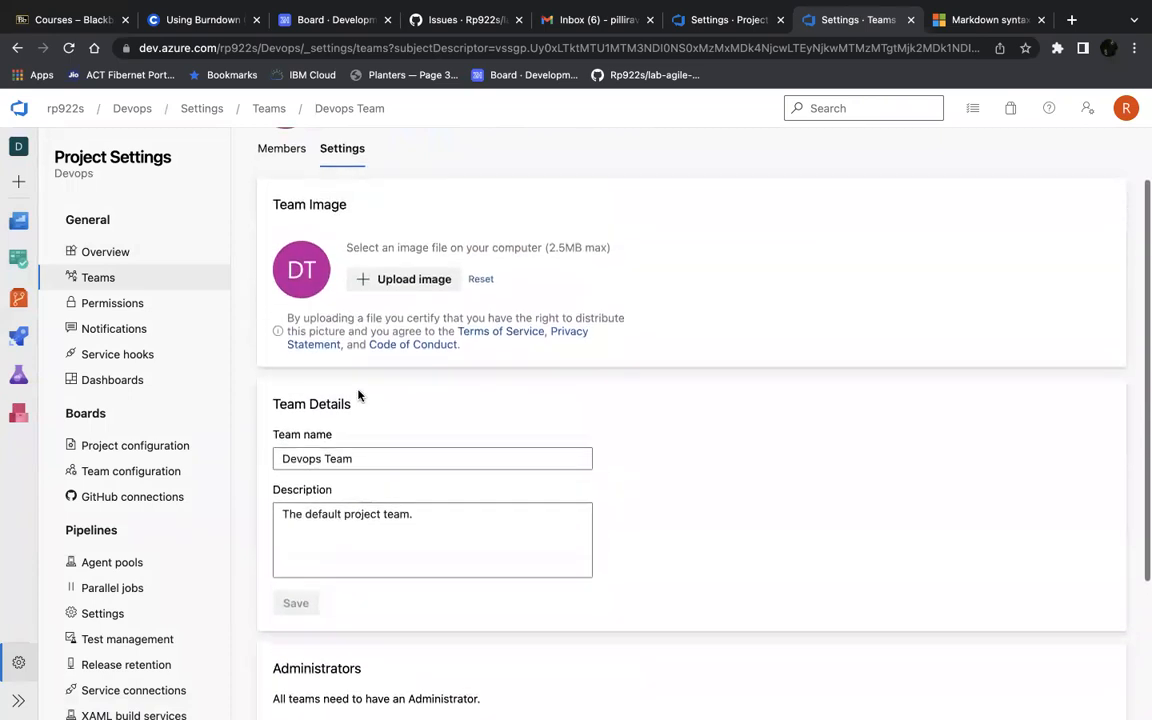
scroll(359, 395, up, 1)
scroll(359, 395, down, 3)
scroll(359, 395, down, 2)
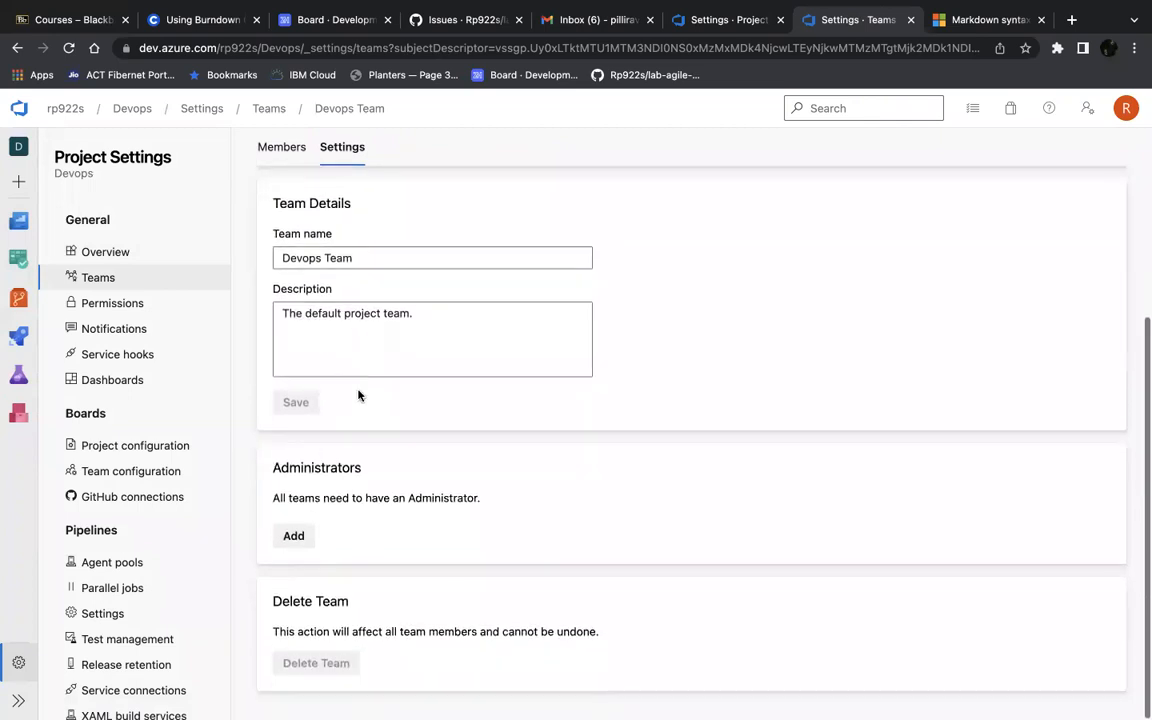
scroll(359, 395, up, 5)
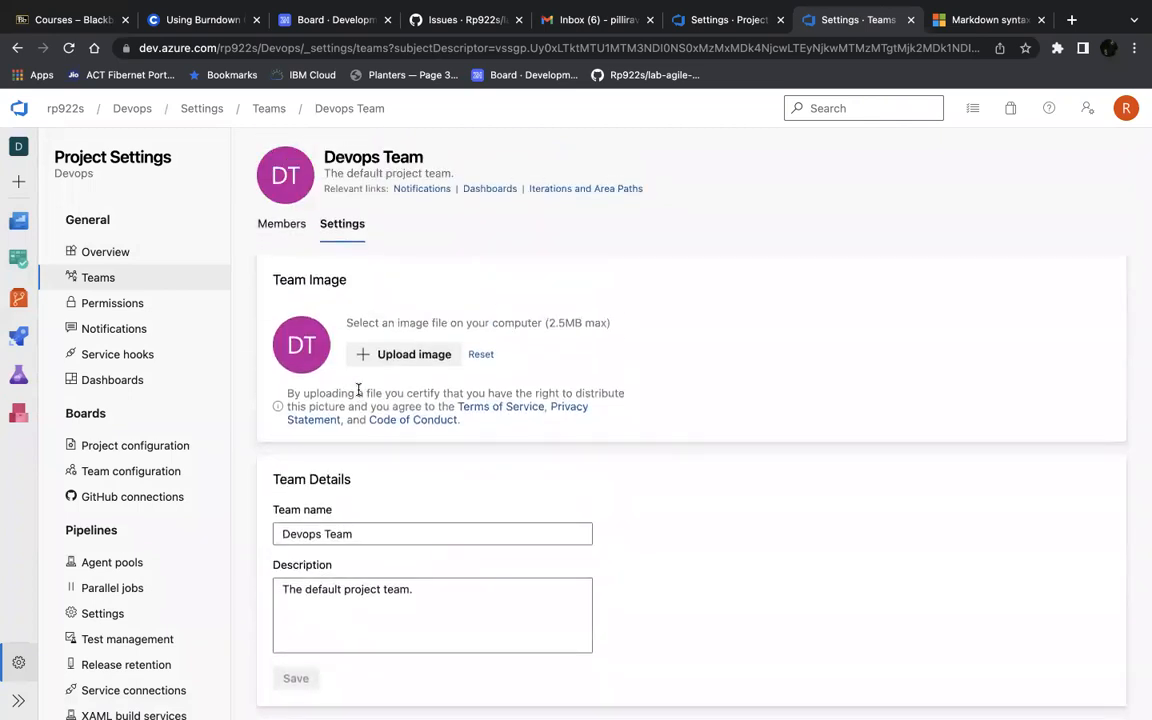
Step: Open the board configuration of Devops Team and display its Feature templates
click(606, 189)
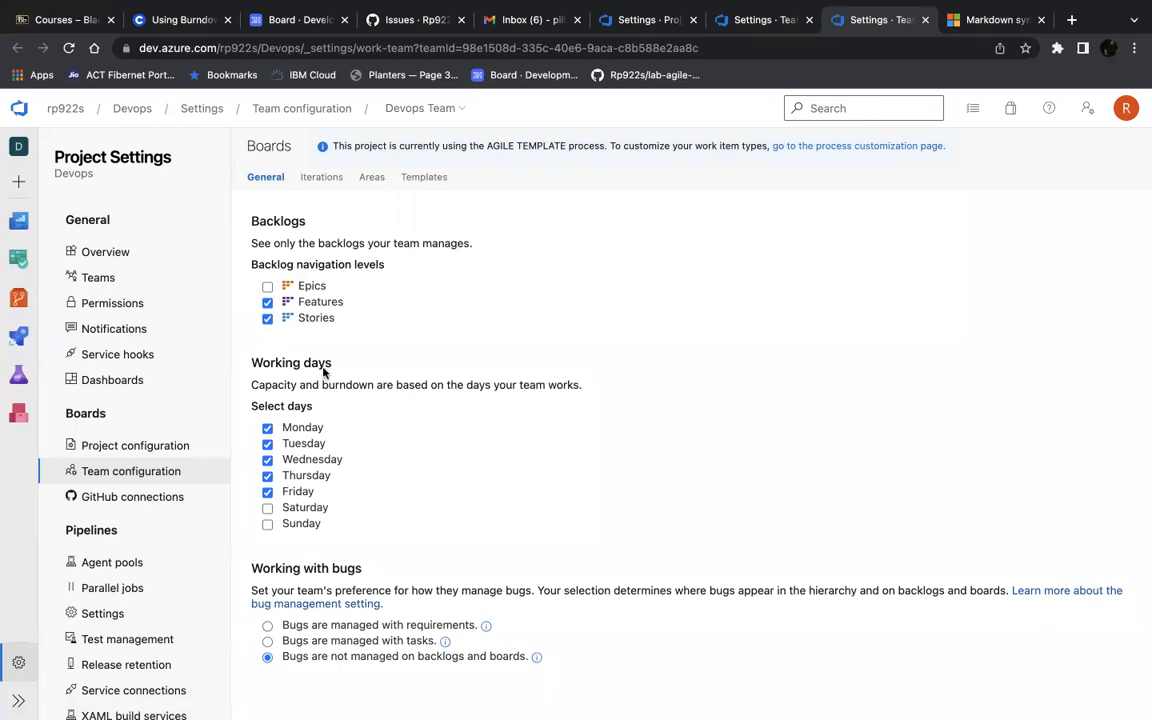
click(424, 177)
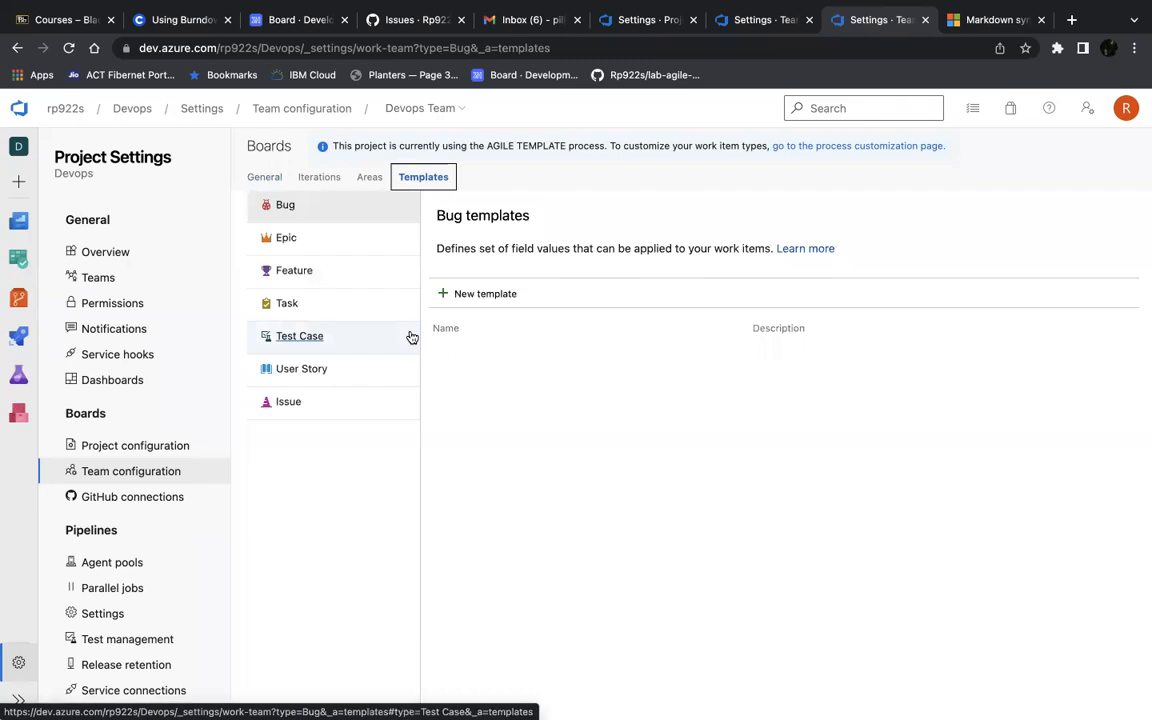
click(299, 271)
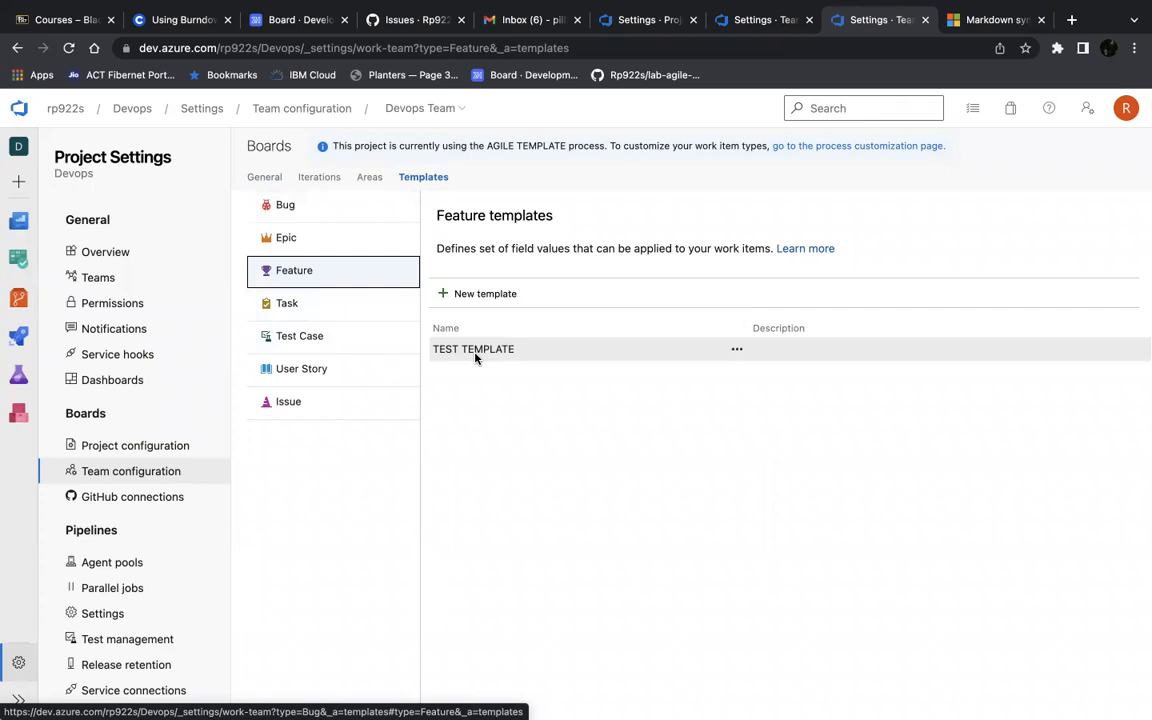
Step: Edit TEST TEMPLATE to remove the Area Path, Assigned To, Iteration Path, Priority, State and Value Area fields, and save it
click(735, 356)
click(735, 356)
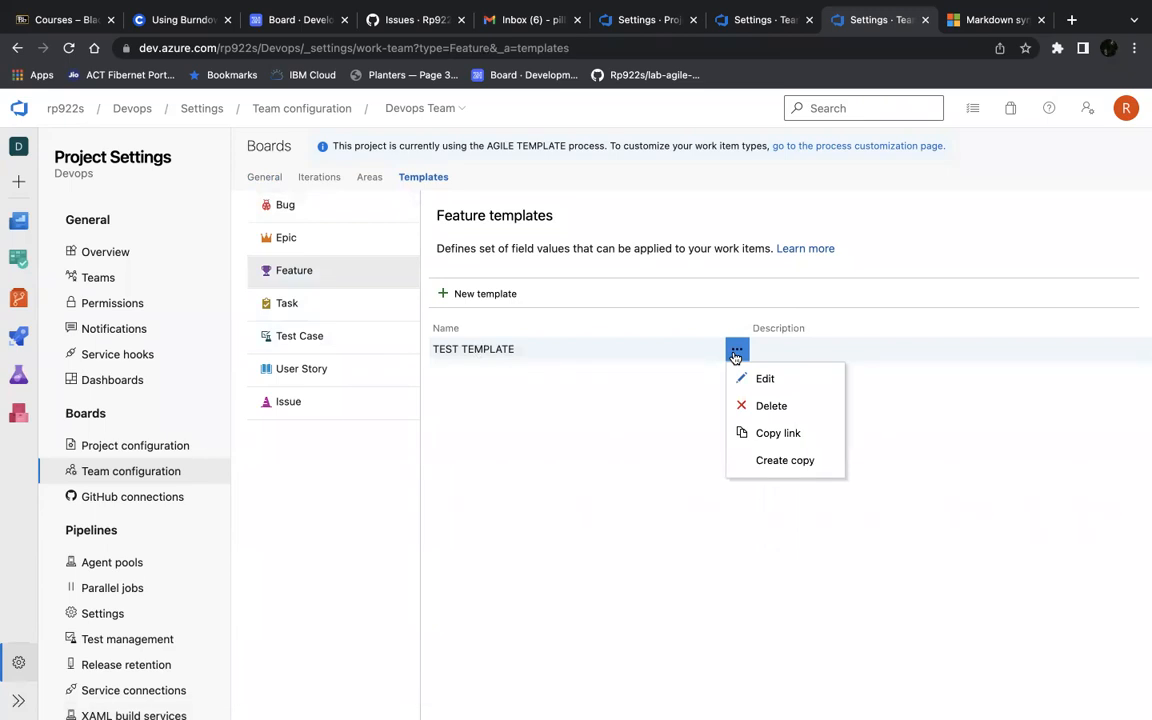
click(752, 378)
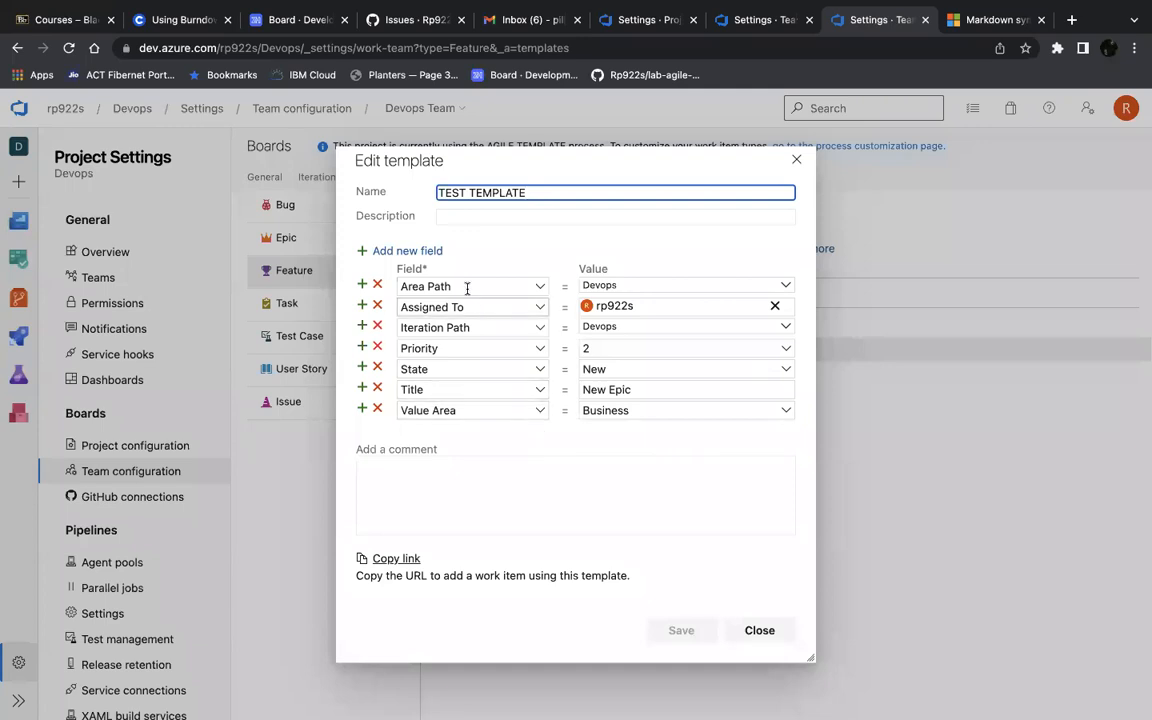
click(377, 284)
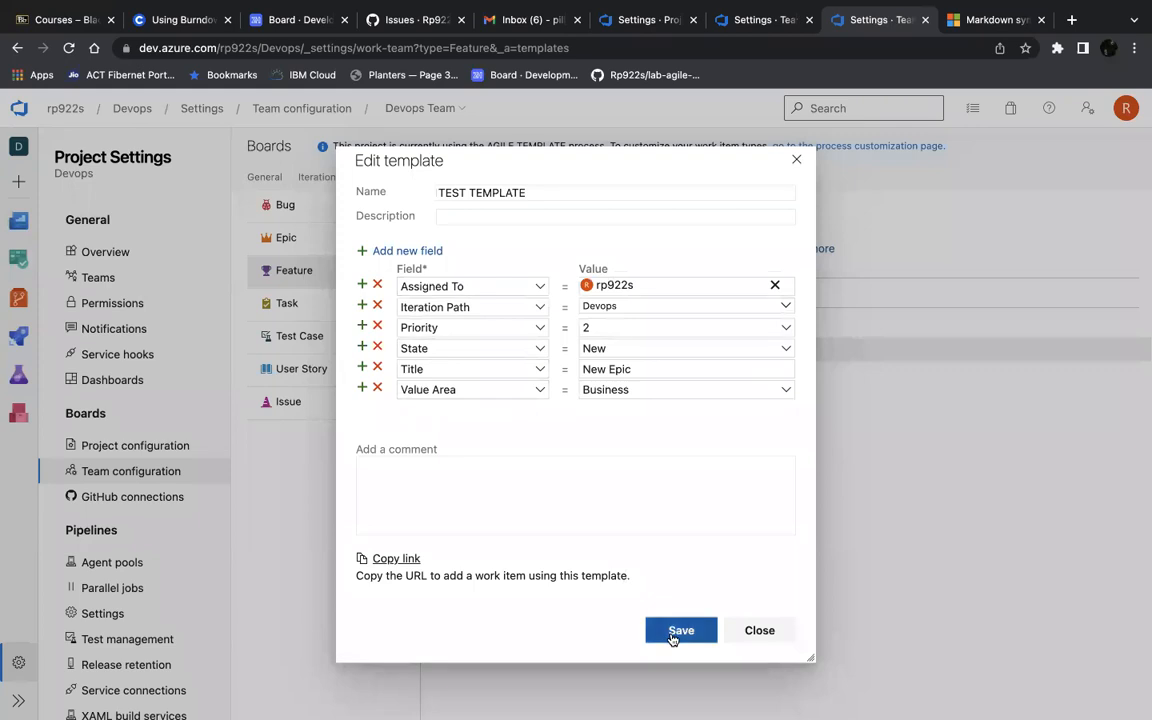
click(377, 306)
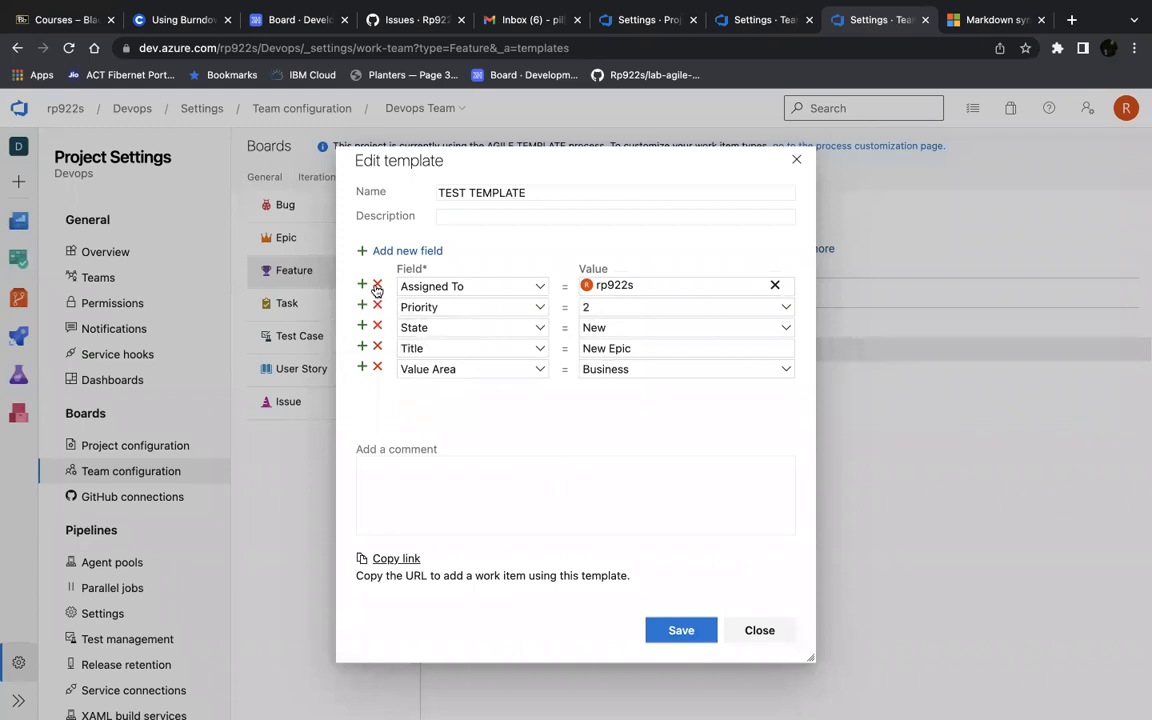
click(377, 285)
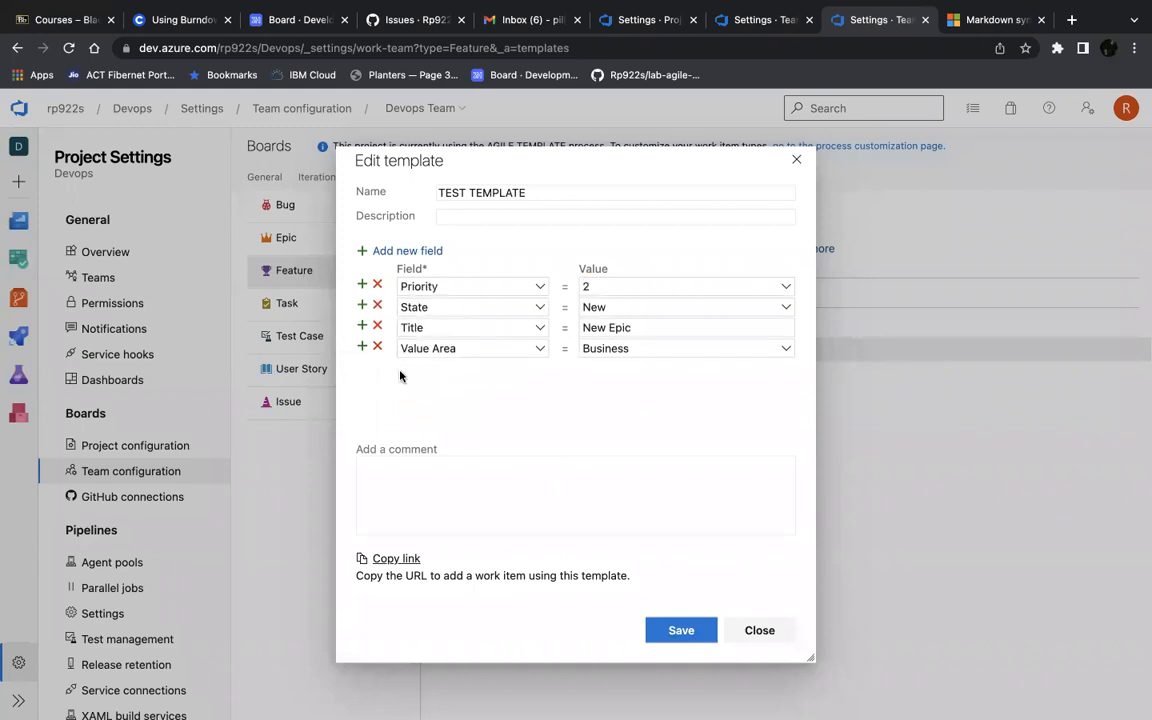
click(378, 287)
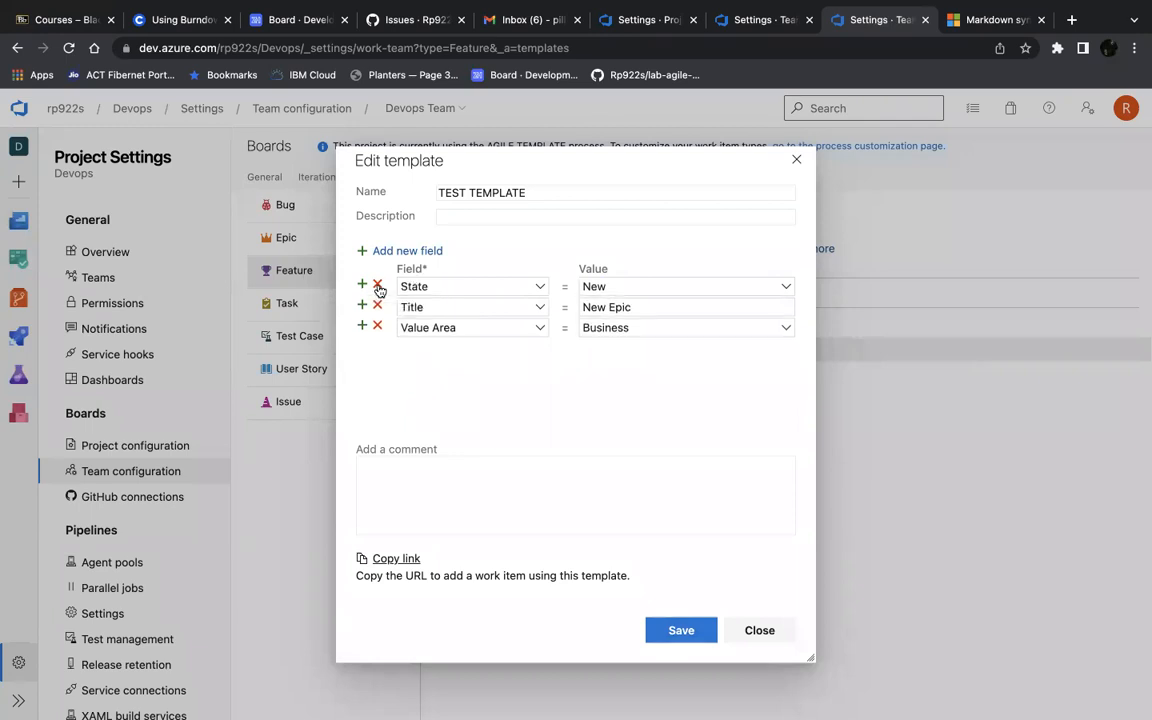
click(378, 287)
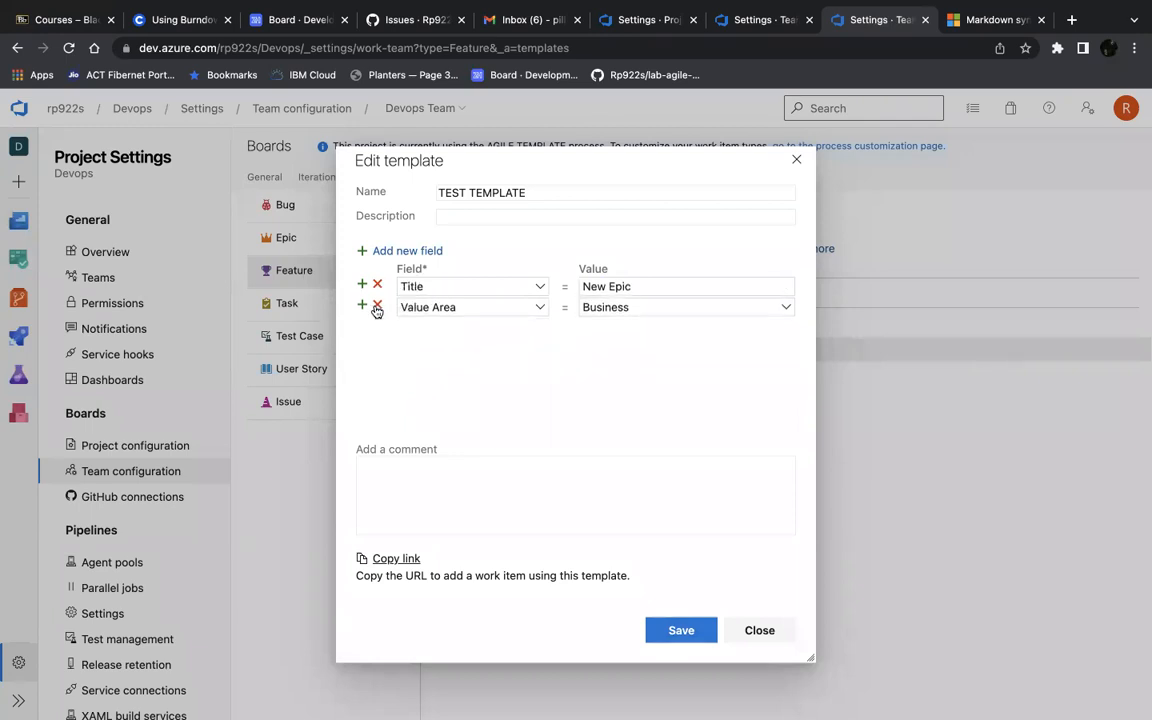
click(378, 307)
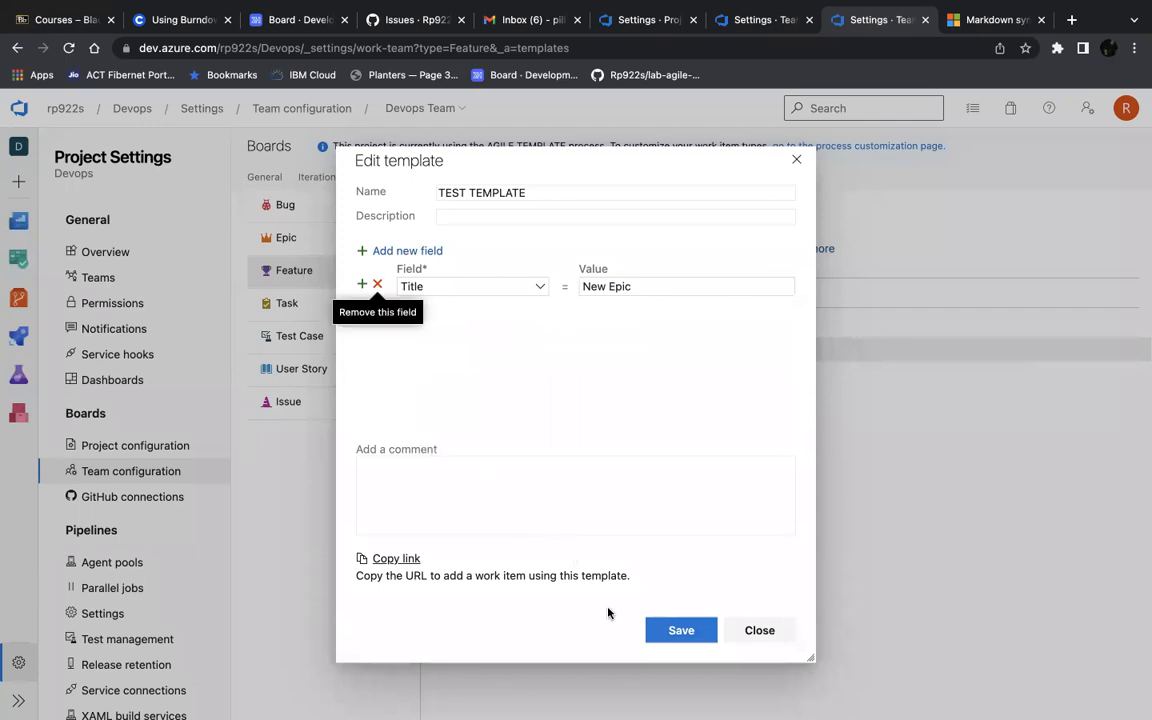
click(684, 635)
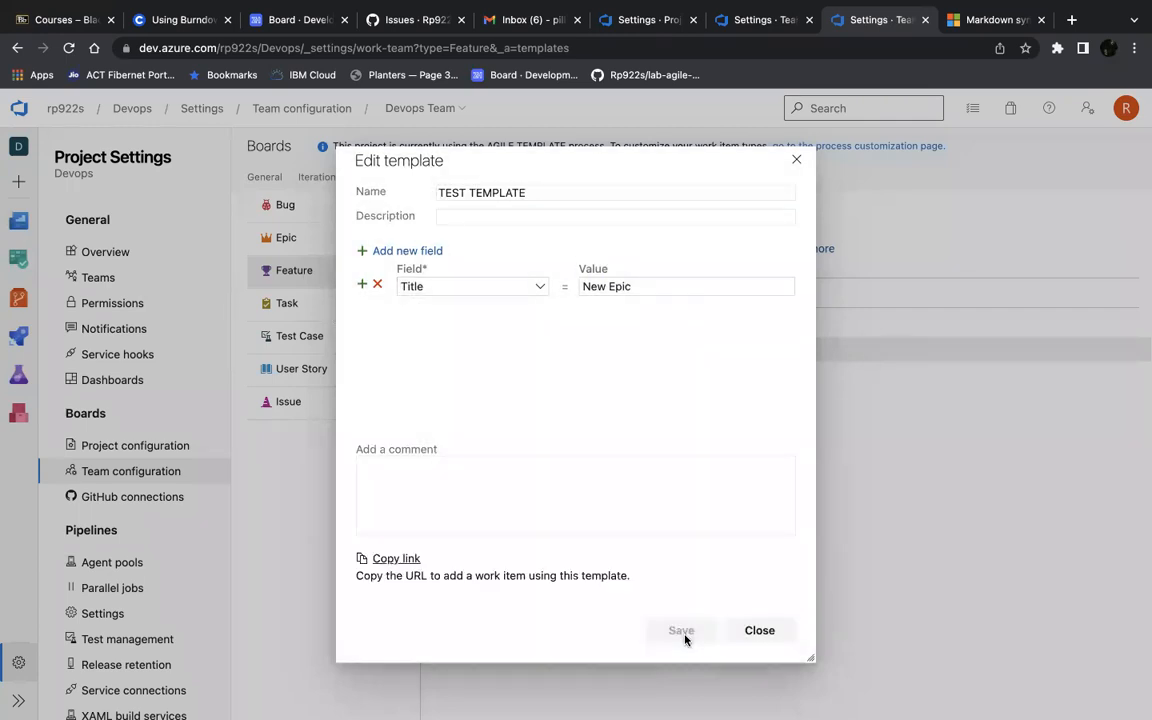
click(760, 631)
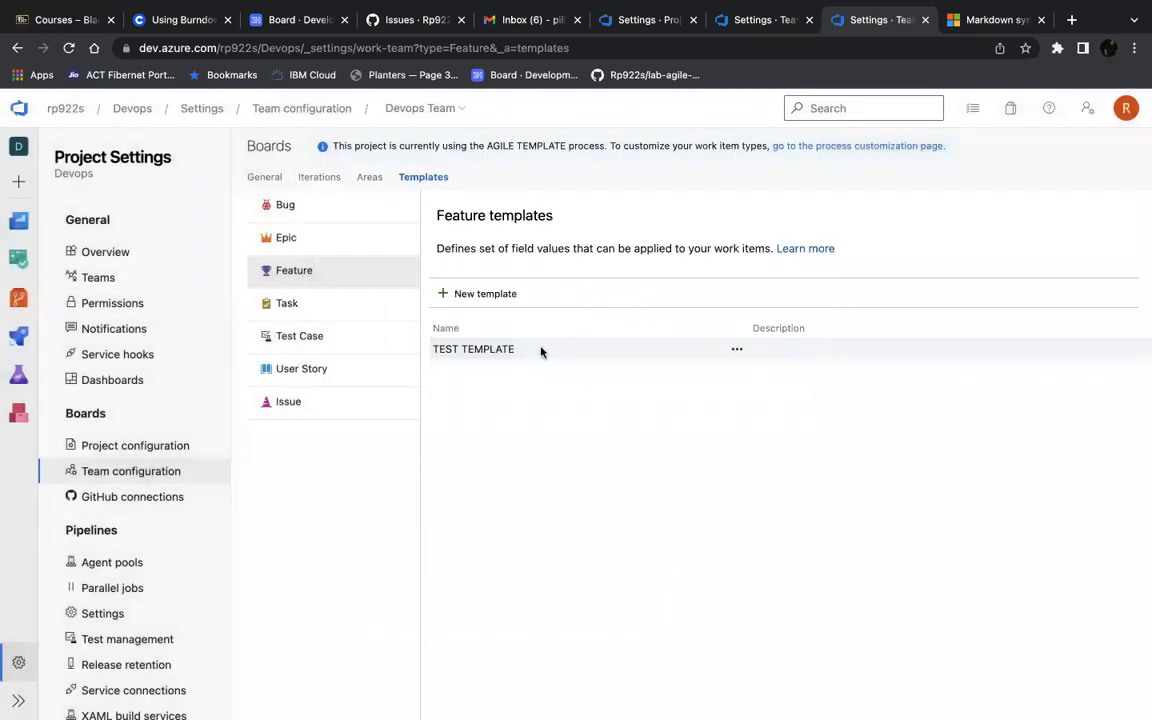
Step: Return to the Devops project's work items and start a new Feature
click(130, 110)
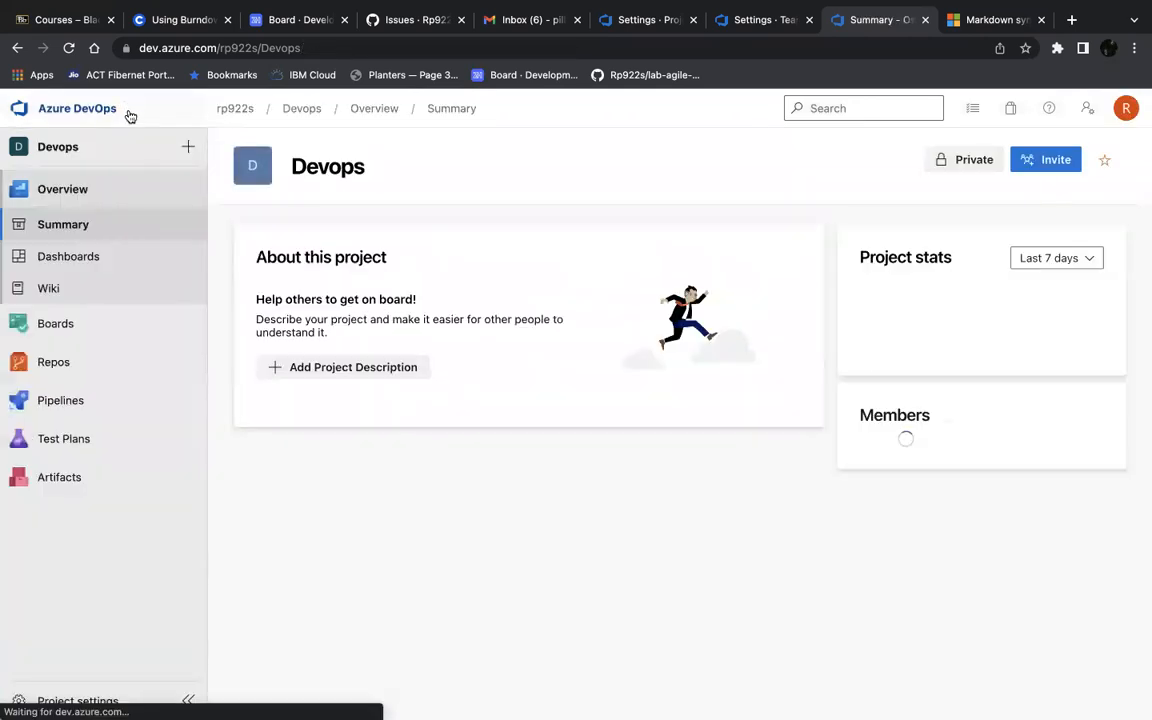
mouse_move(50, 326)
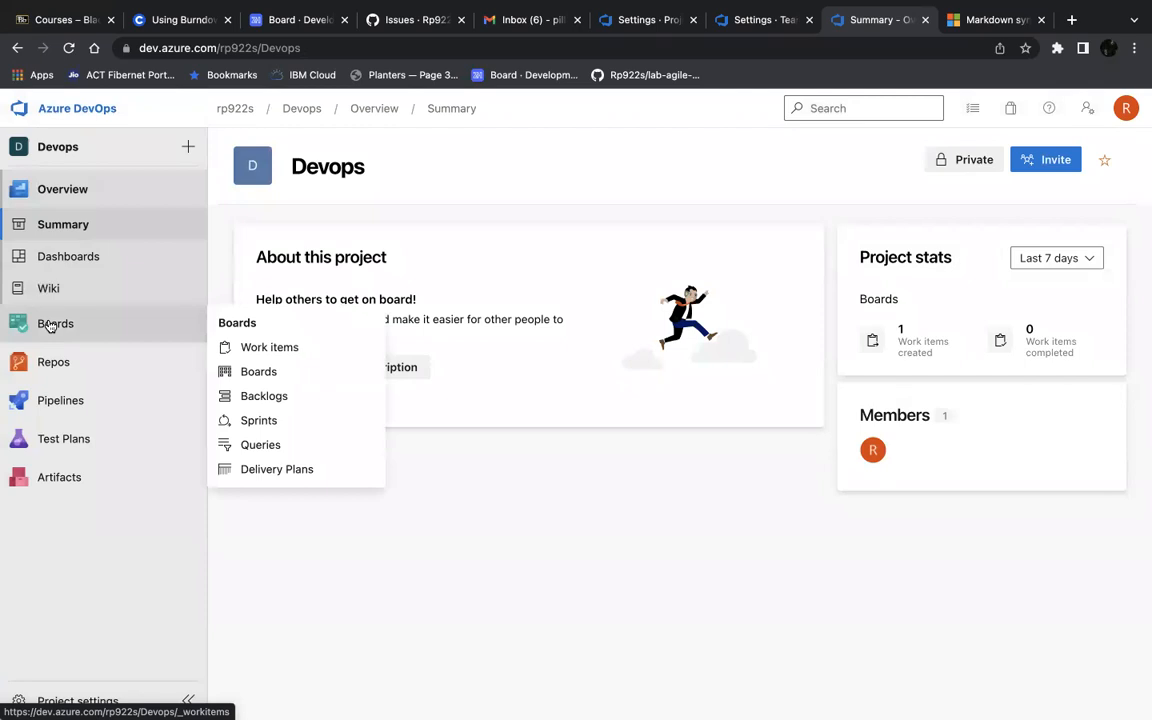
click(45, 290)
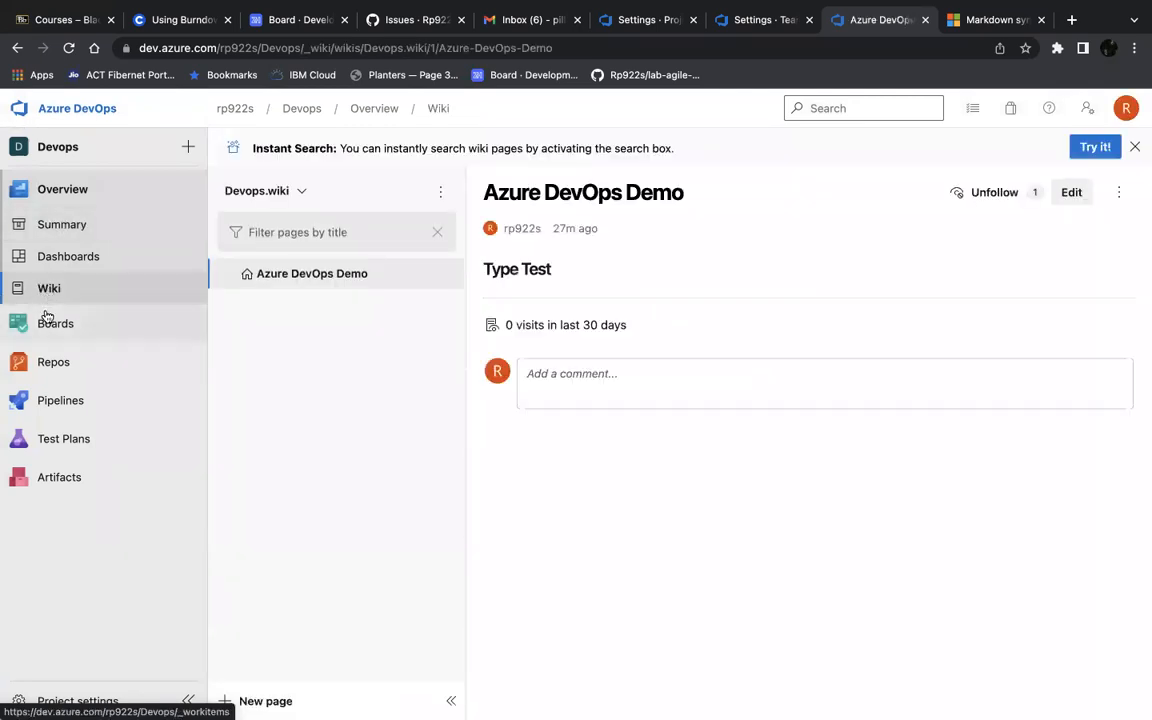
click(49, 323)
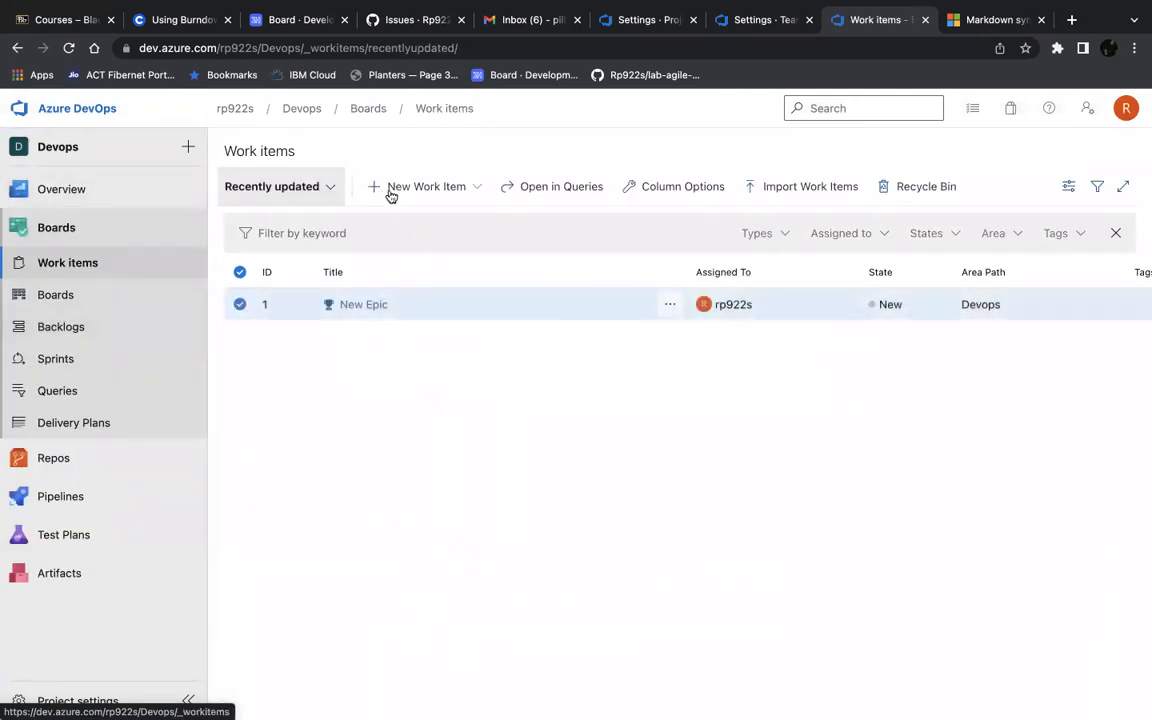
click(398, 189)
click(395, 271)
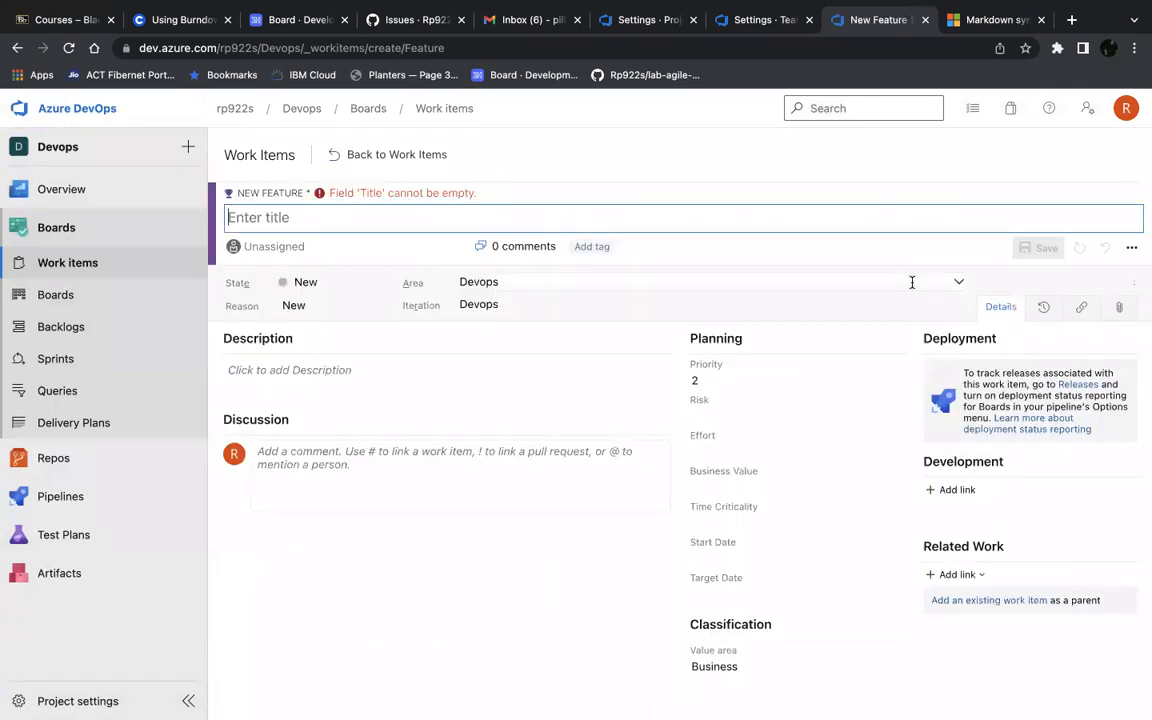
Step: Apply TEST TEMPLATE to the new Feature and save the Feature while leaving for the team's board
click(1132, 247)
click(1133, 247)
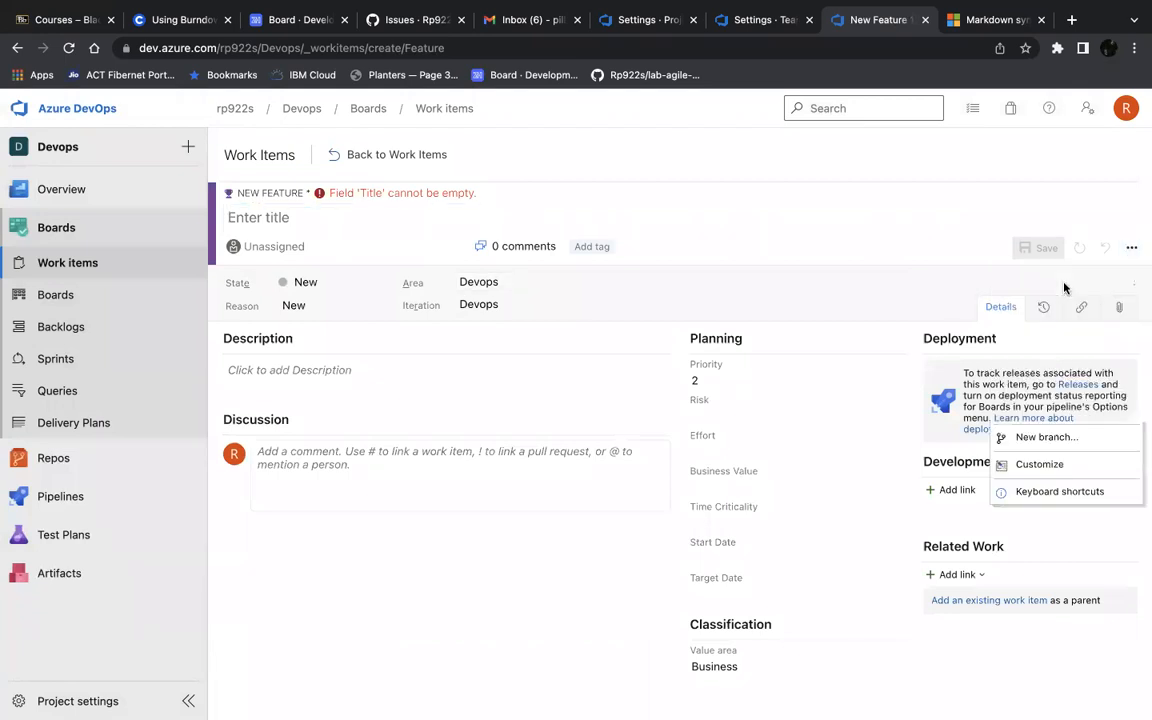
click(1133, 249)
mouse_move(1036, 419)
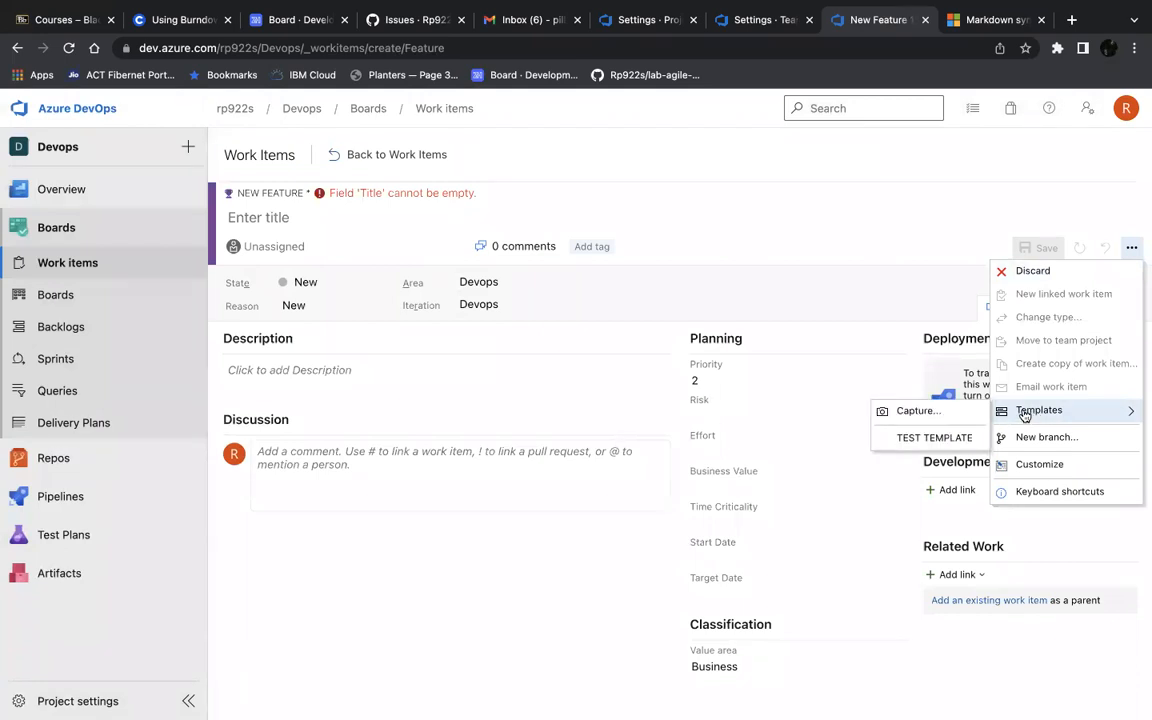
click(964, 442)
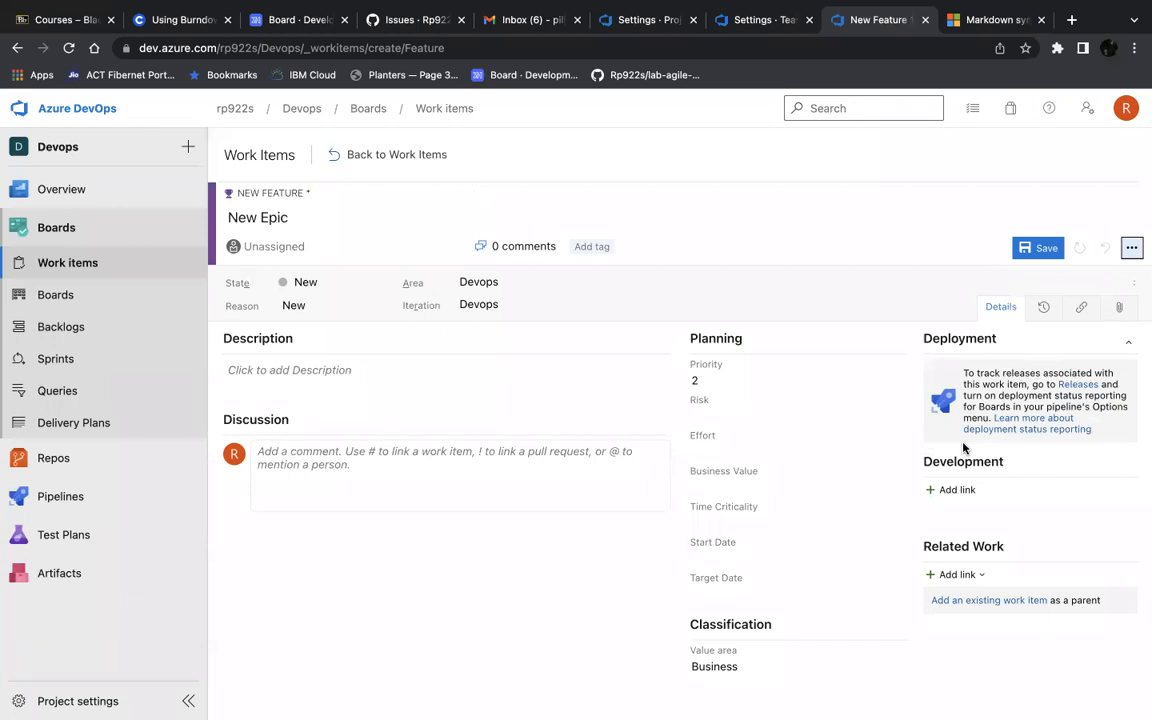
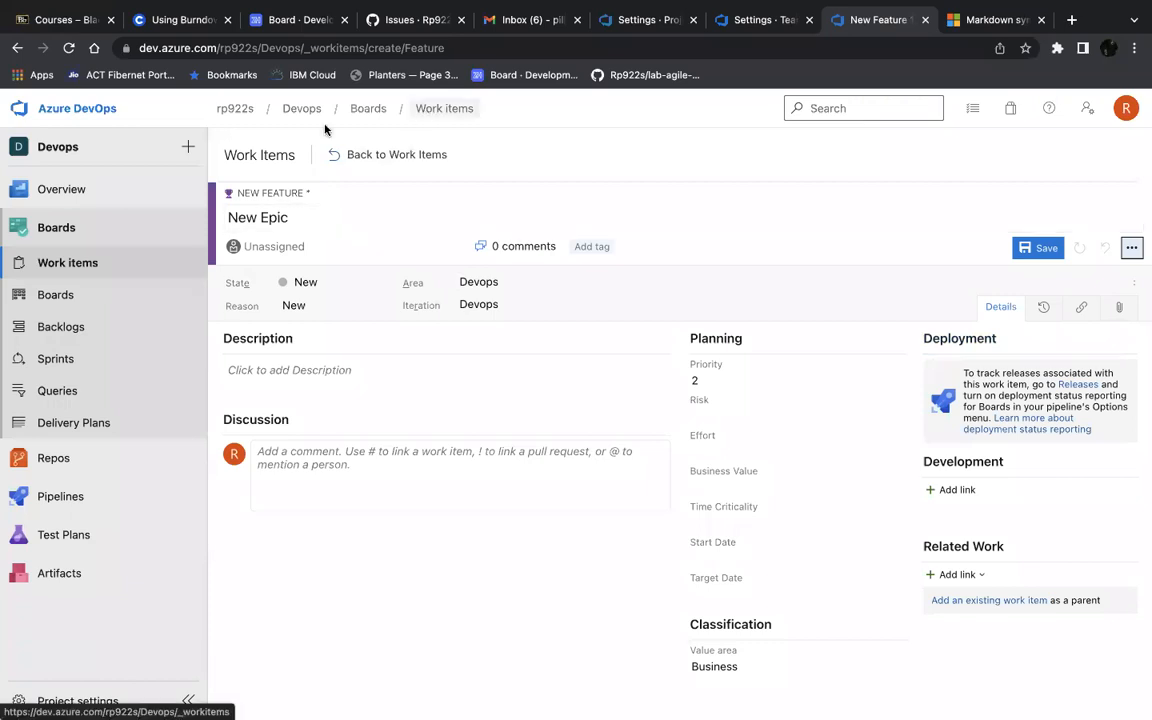
click(60, 294)
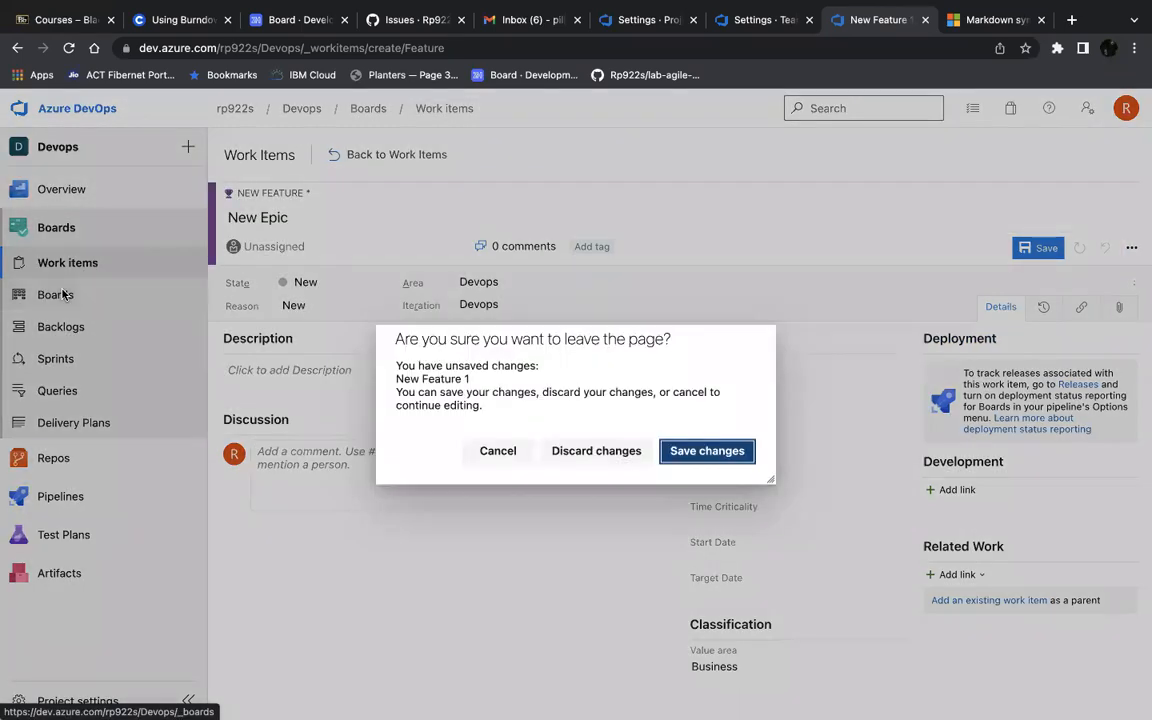
click(700, 450)
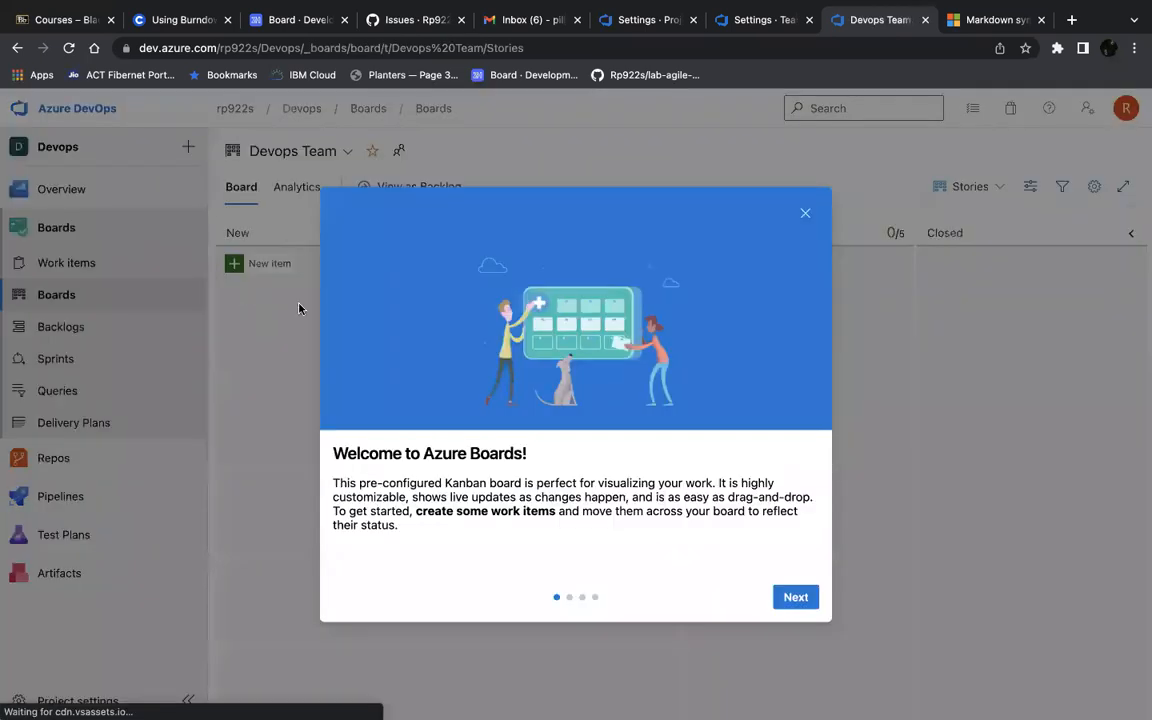
Step: Page through the Azure Boards welcome introduction, and return to the project's work items by way of the boards directory
click(795, 598)
click(793, 600)
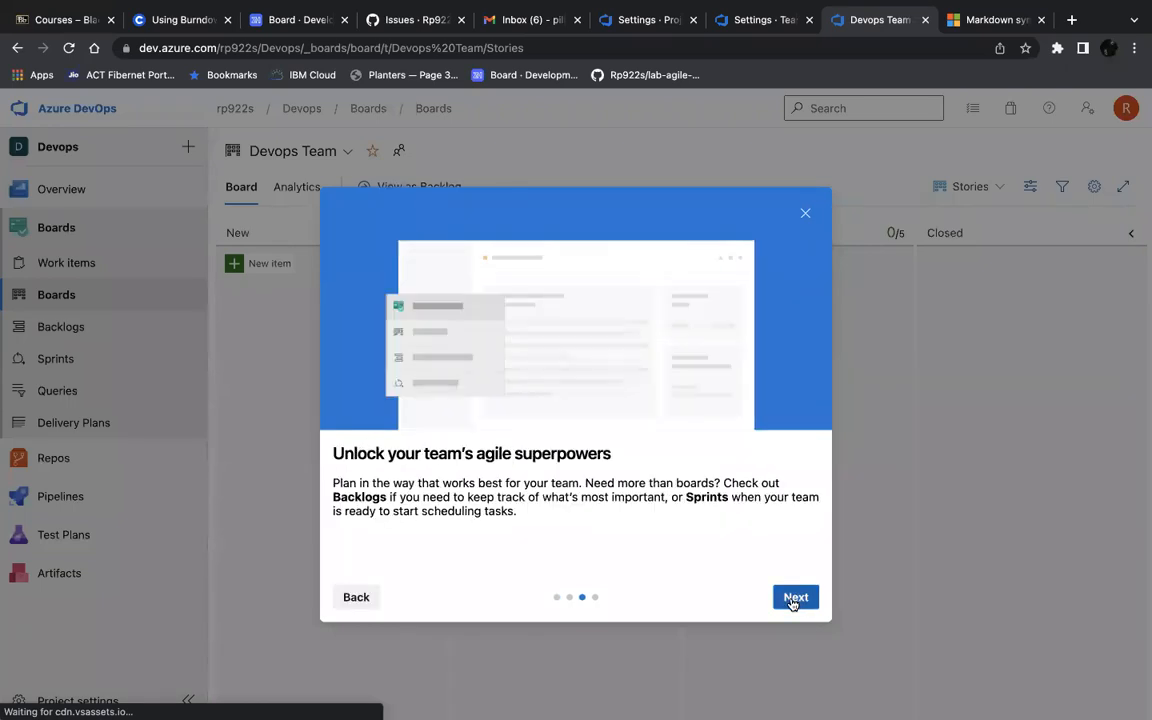
click(793, 600)
click(793, 600)
click(40, 300)
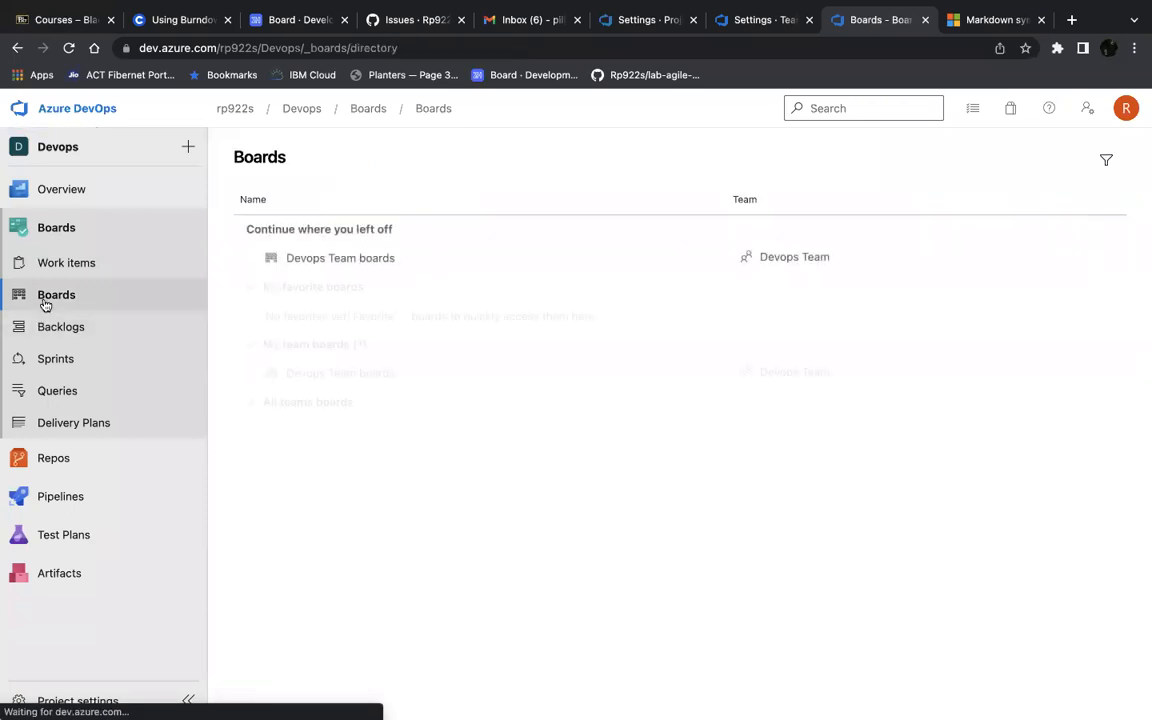
click(58, 264)
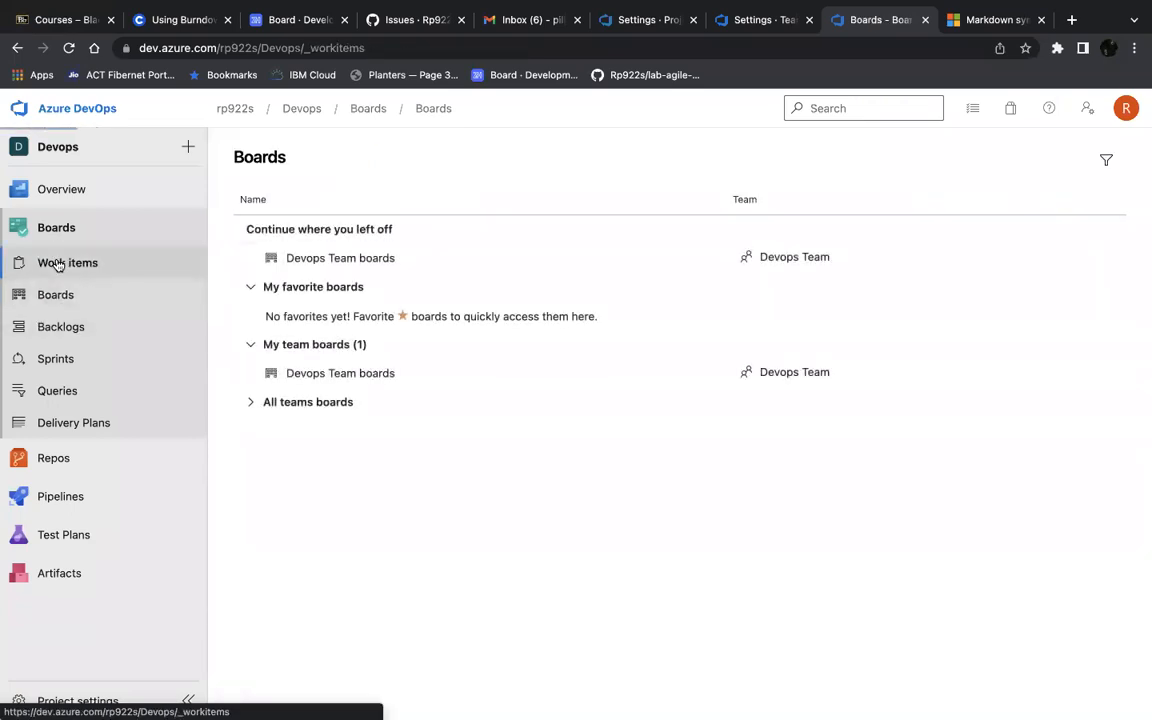